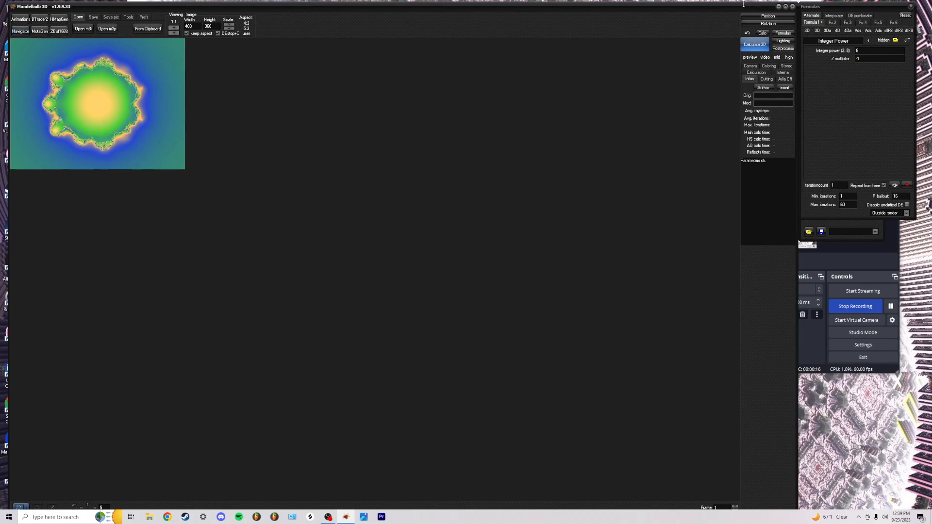
Load Octahedron4 from the 4D formula list as Formula1
{"action": "left_click_drag", "start_coordinate": [719, 10], "coordinate": [714, 9]}
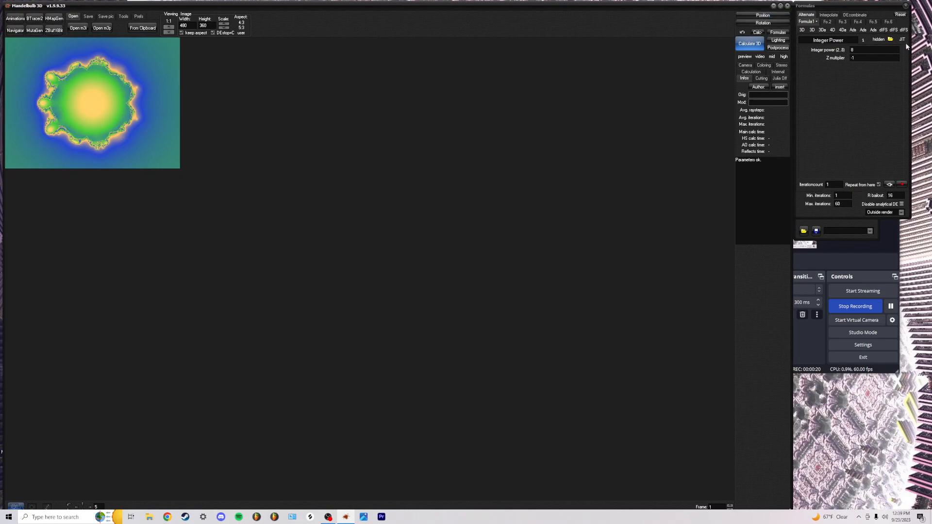
{"action": "left_click", "coordinate": [822, 30]}
{"action": "left_click", "coordinate": [802, 30]}
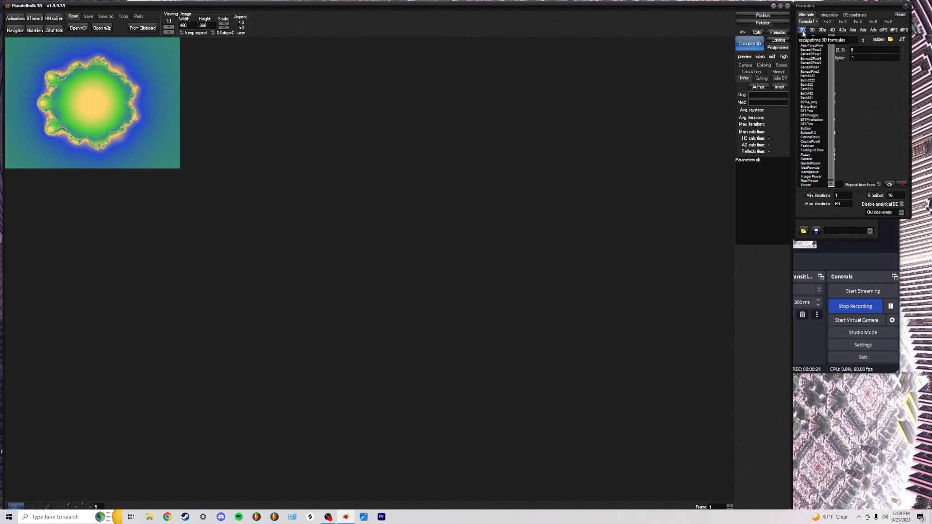
{"action": "left_click", "coordinate": [827, 22]}
{"action": "left_click", "coordinate": [806, 21]}
{"action": "left_click", "coordinate": [843, 31]}
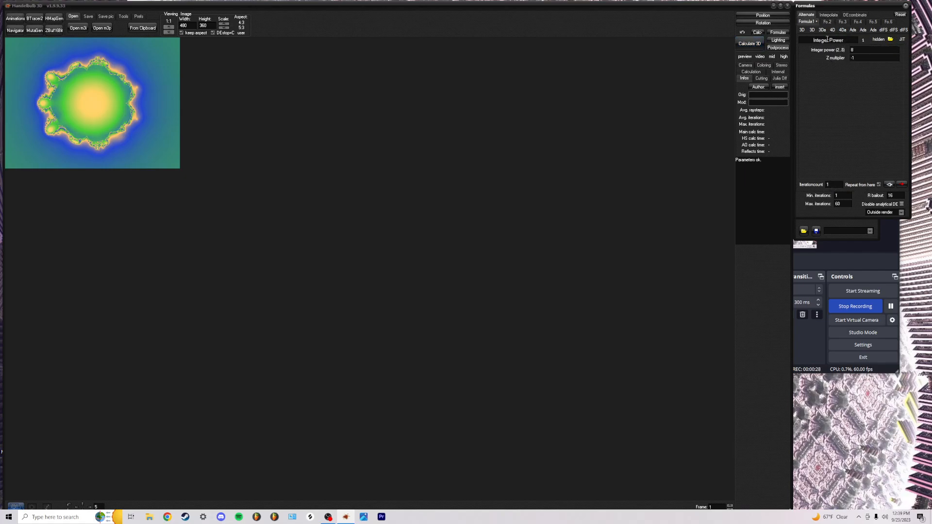
{"action": "mouse_move", "coordinate": [842, 30]}
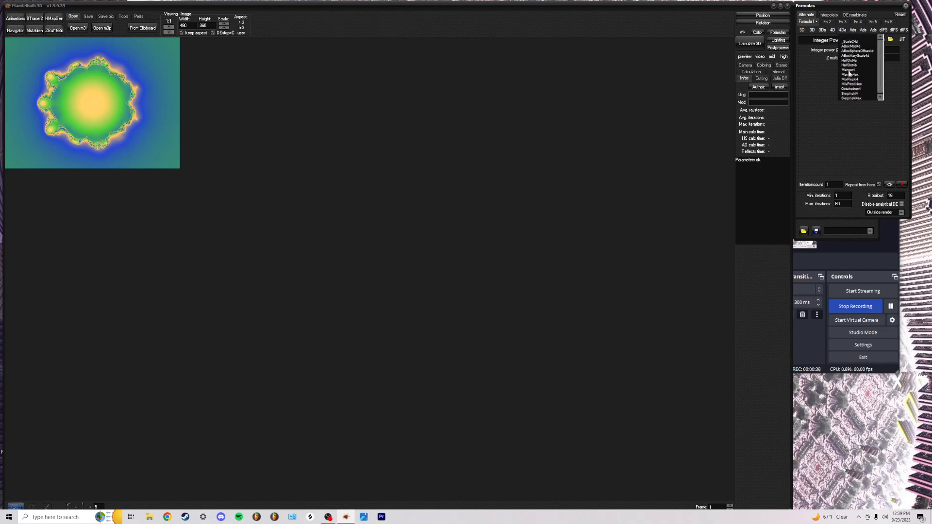
{"action": "left_click", "coordinate": [868, 89]}
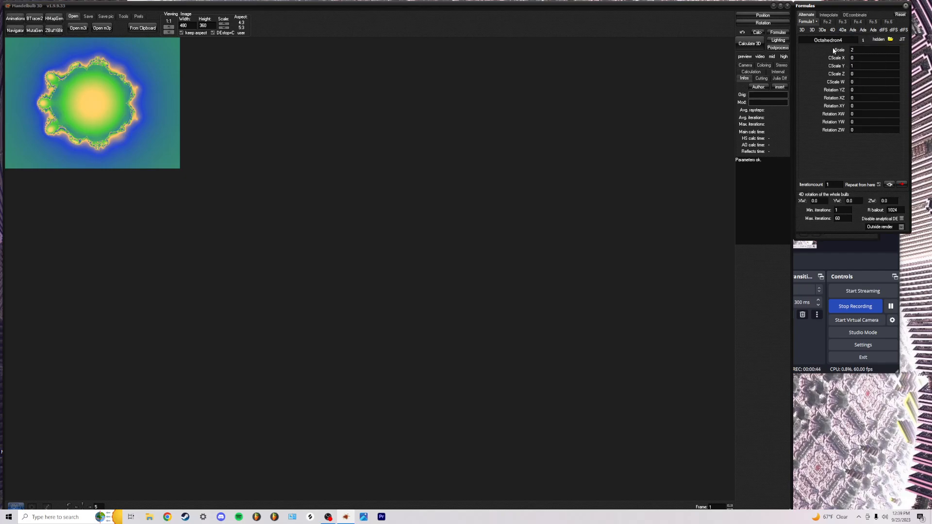
Load Faehrten into the third formula slot and preview the hybrid in the Navigator
{"action": "left_click", "coordinate": [826, 21]}
{"action": "mouse_move", "coordinate": [832, 31]}
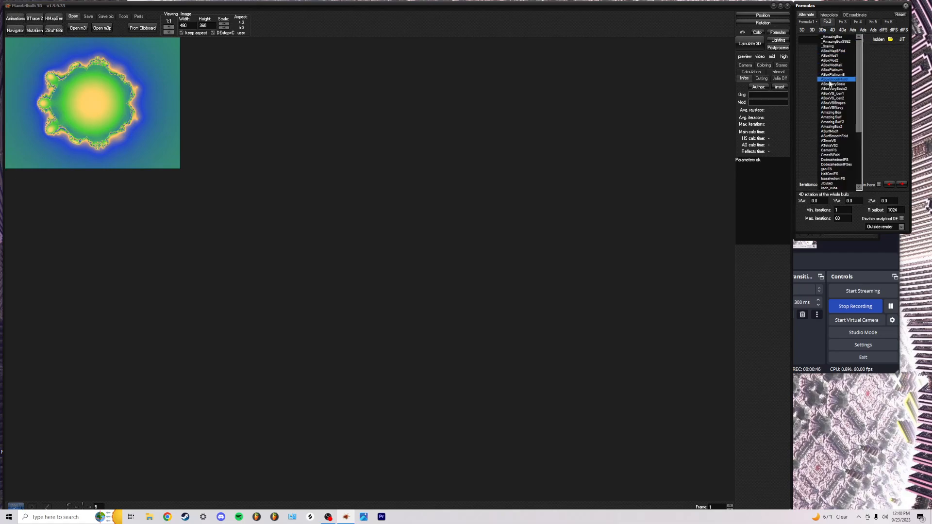
{"action": "left_click", "coordinate": [843, 21]}
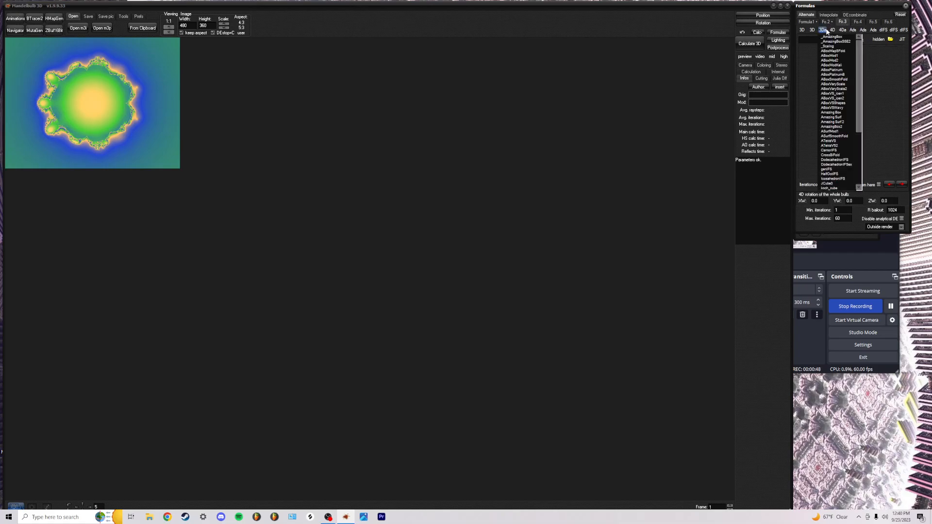
{"action": "left_click", "coordinate": [806, 146]}
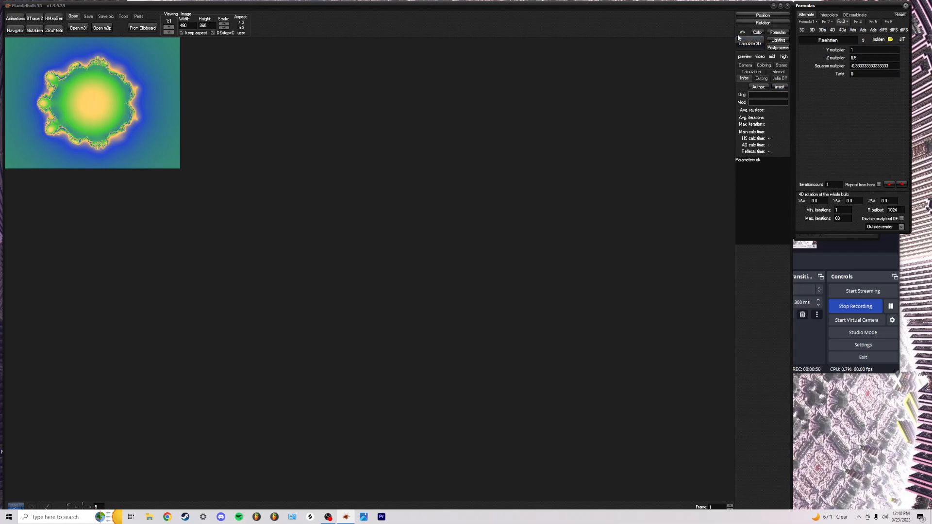
{"action": "left_click", "coordinate": [16, 30]}
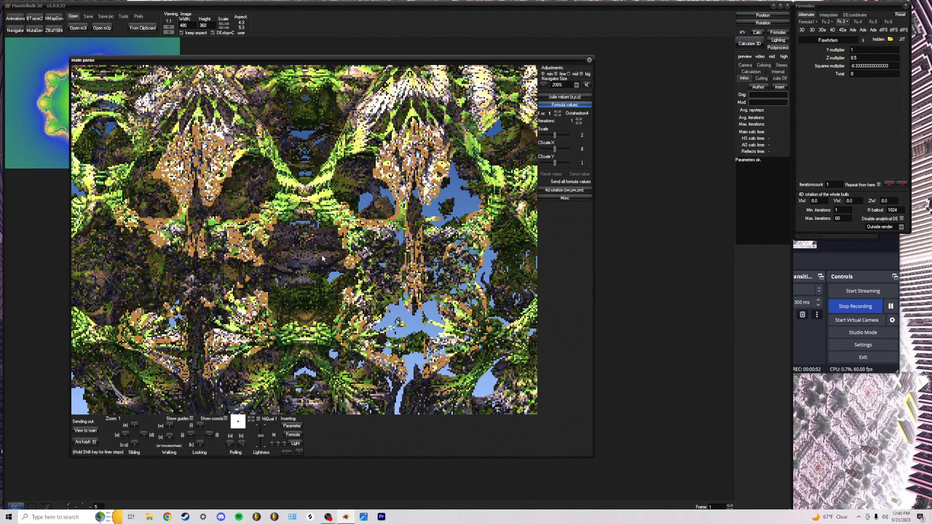
Step back to show the whole fractal and test each formula at 0 and 1 iterations
{"action": "key", "text": "s"}
{"action": "key", "text": "s"}
{"action": "key", "text": "s"}
{"action": "key", "text": "s"}
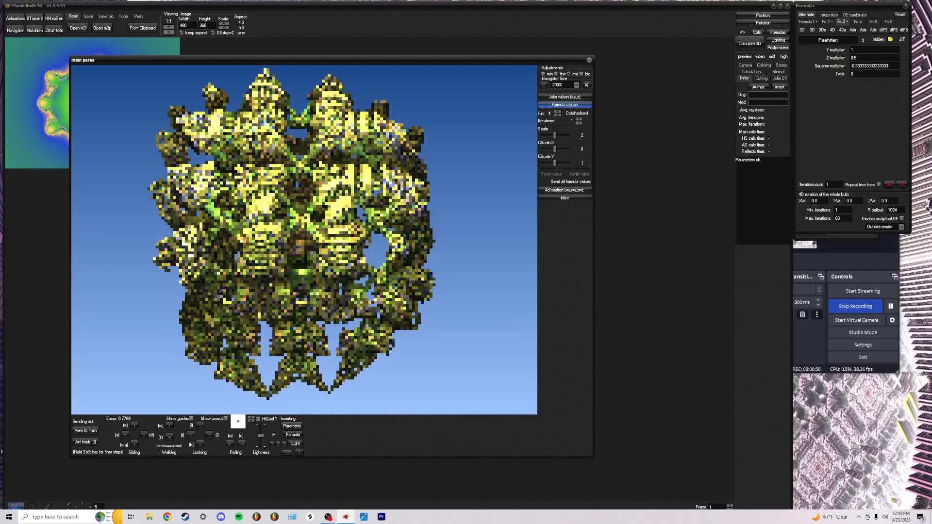
{"action": "left_click", "coordinate": [494, 175]}
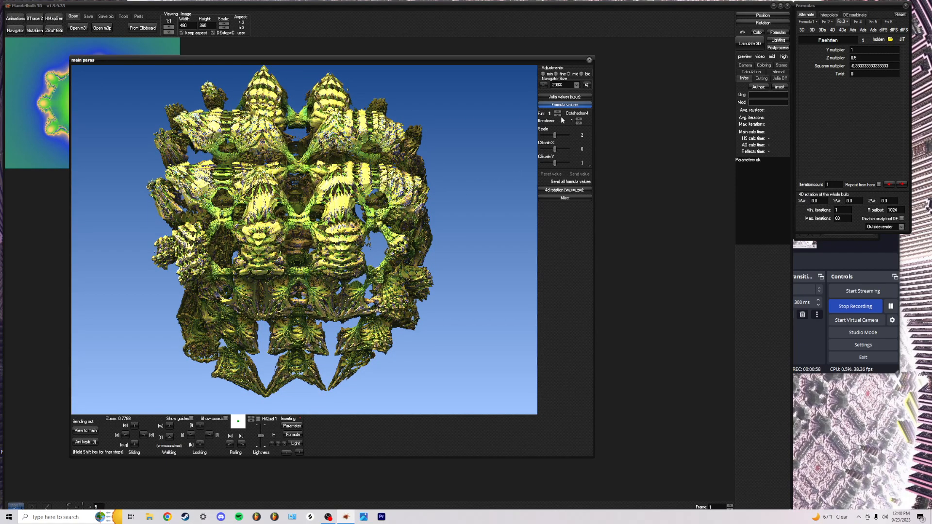
{"action": "left_click", "coordinate": [579, 122]}
{"action": "left_click", "coordinate": [579, 120]}
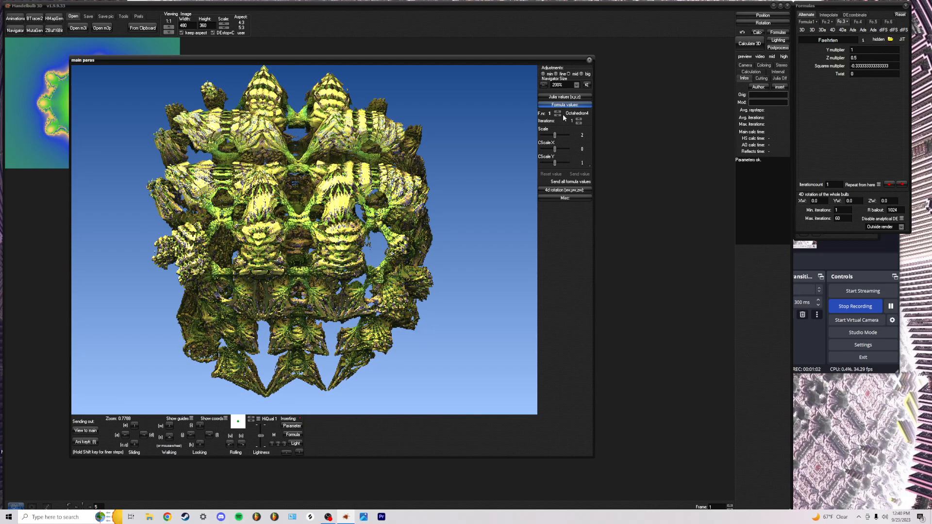
{"action": "left_click", "coordinate": [558, 114]}
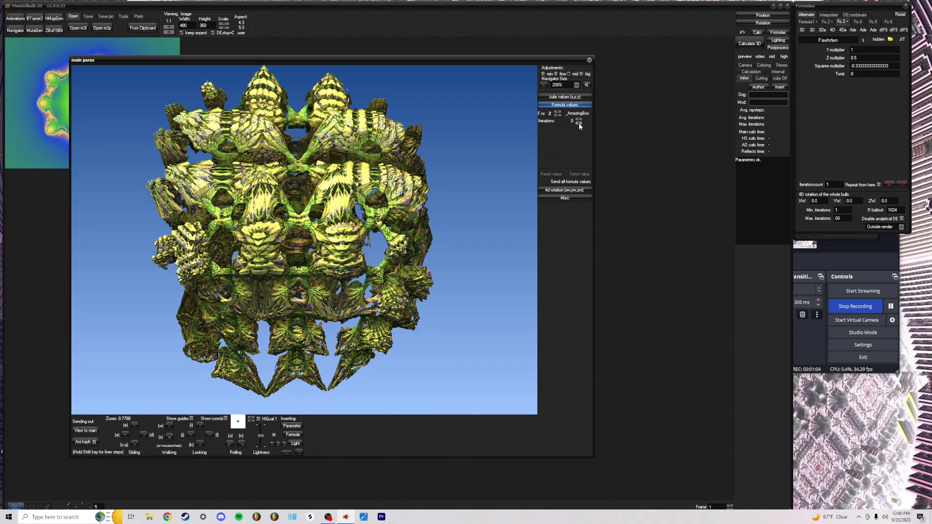
{"action": "left_click", "coordinate": [578, 119]}
{"action": "left_click", "coordinate": [558, 112]}
{"action": "left_click", "coordinate": [579, 123]}
{"action": "left_click", "coordinate": [579, 119]}
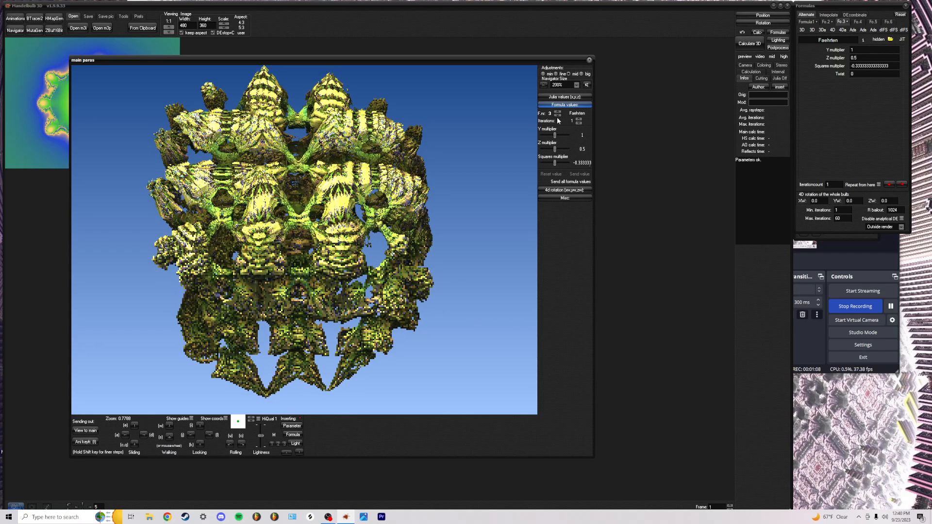
Adjust the Octahedron4 Scale and lower the _AmazingBox Scale to 1.475
{"action": "double_click", "coordinate": [558, 116]}
{"action": "mouse_move", "coordinate": [561, 135]}
{"action": "left_mouse_down"}
{"action": "mouse_move", "coordinate": [546, 149]}
{"action": "mouse_move", "coordinate": [562, 147]}
{"action": "mouse_move", "coordinate": [551, 147]}
{"action": "left_mouse_up"}
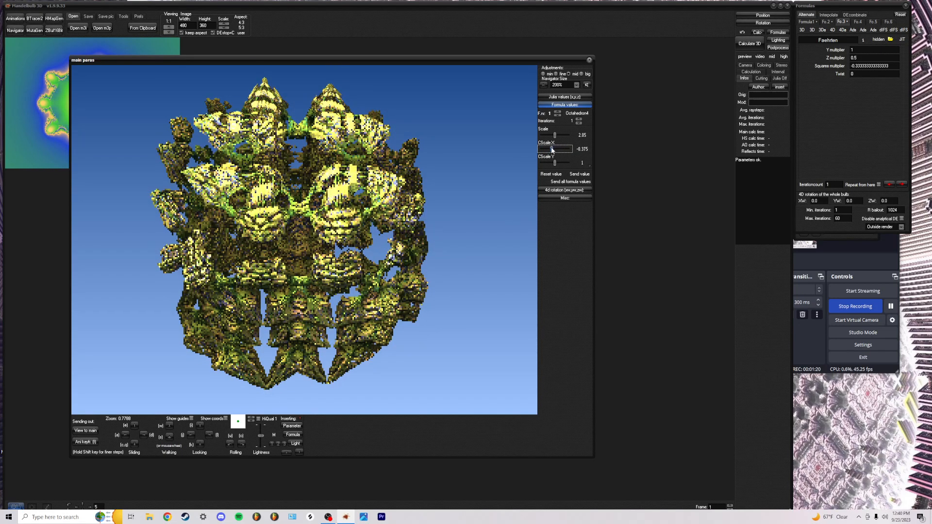
{"action": "scroll", "coordinate": [560, 154], "scroll_direction": "down", "scroll_amount": 2}
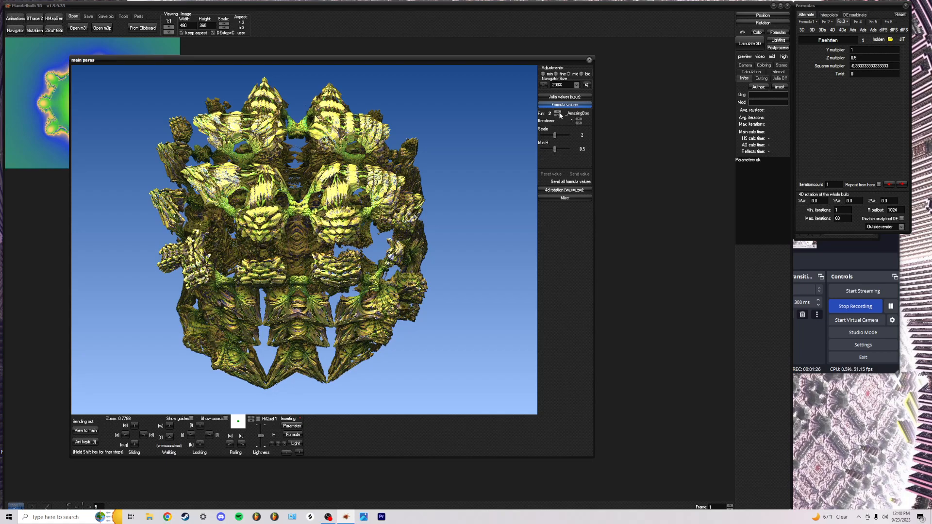
{"action": "left_click_drag", "start_coordinate": [559, 136], "coordinate": [550, 135]}
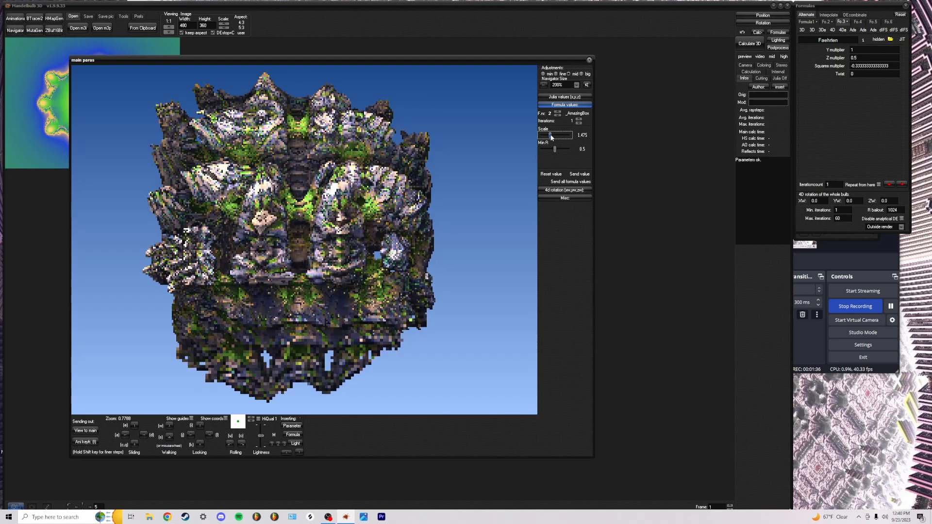
Zoom into the fractal's tunnel with the mouse wheel and back out again
{"action": "scroll", "coordinate": [304, 239], "scroll_direction": "down", "scroll_amount": 5}
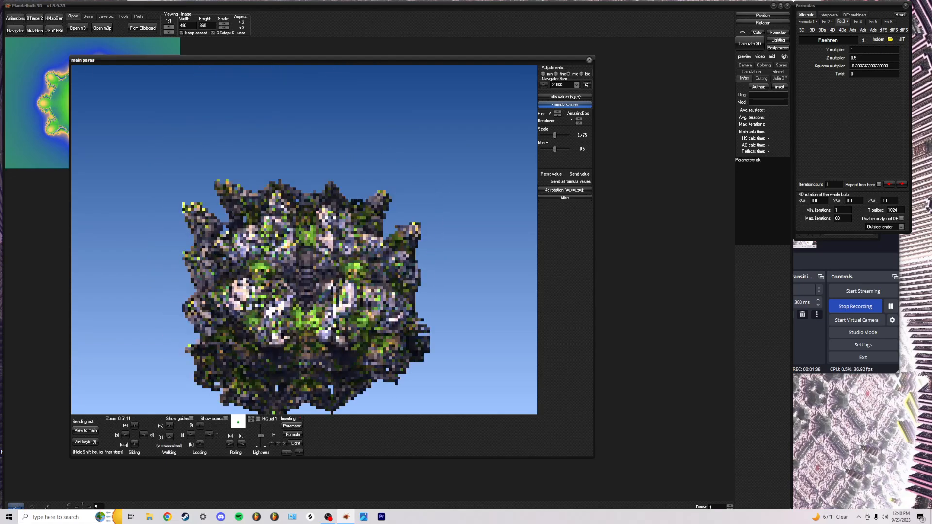
{"action": "scroll", "coordinate": [305, 240], "scroll_direction": "up", "scroll_amount": 5}
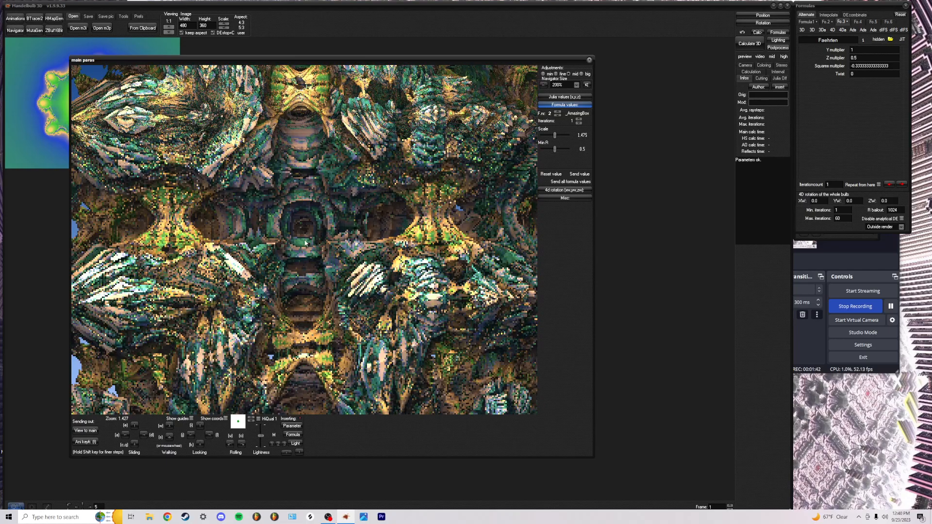
{"action": "scroll", "coordinate": [304, 240], "scroll_direction": "up", "scroll_amount": 8}
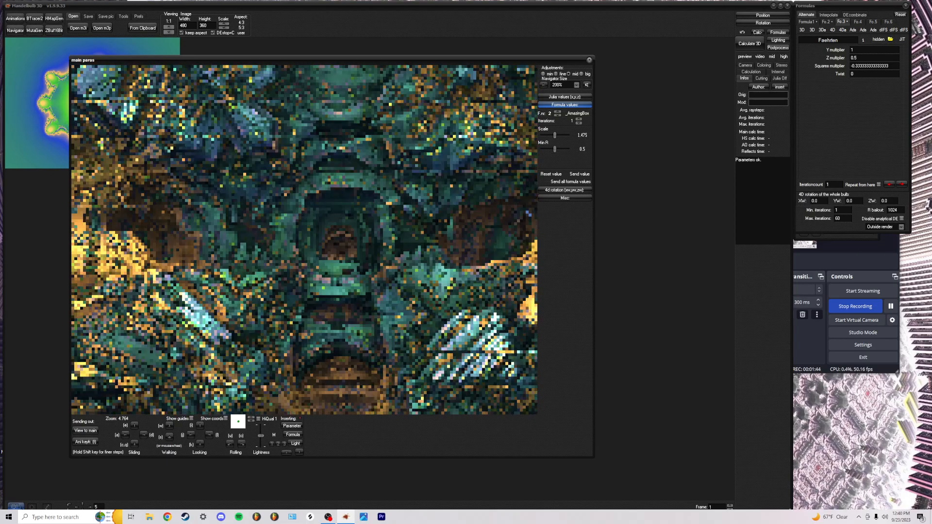
{"action": "scroll", "coordinate": [305, 240], "scroll_direction": "up", "scroll_amount": 8}
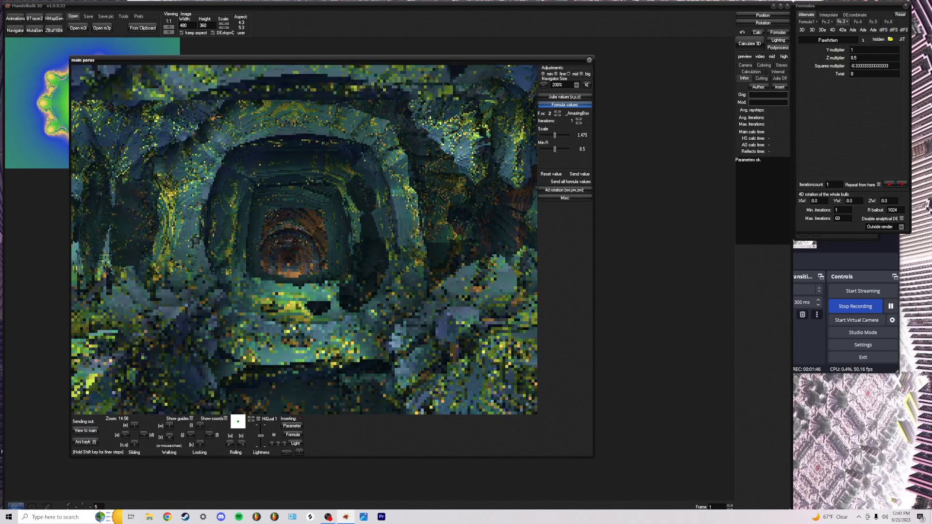
{"action": "scroll", "coordinate": [305, 240], "scroll_direction": "up", "scroll_amount": 4}
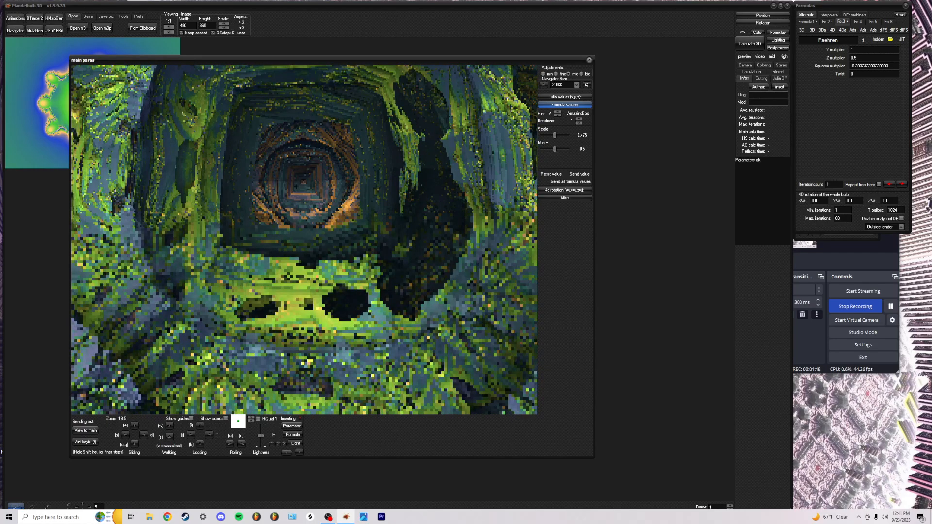
{"action": "scroll", "coordinate": [305, 240], "scroll_direction": "down", "scroll_amount": 8}
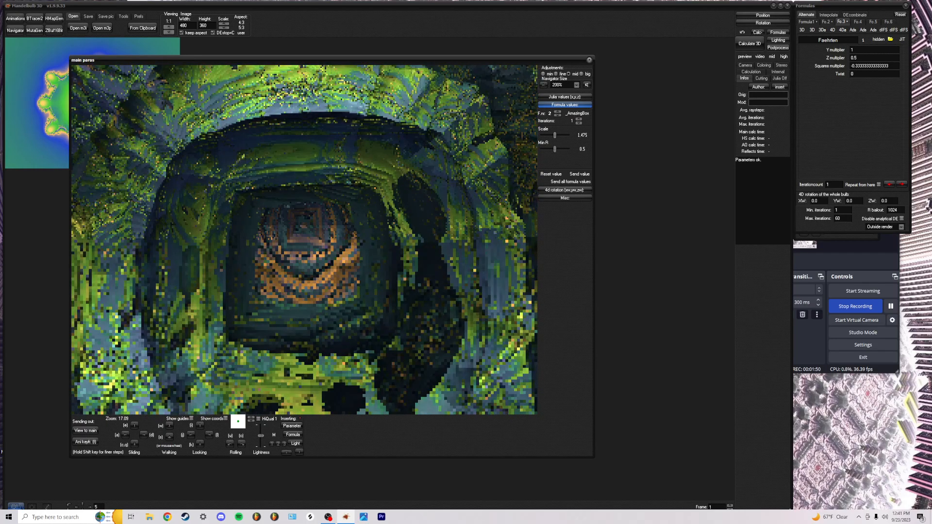
{"action": "scroll", "coordinate": [305, 239], "scroll_direction": "down", "scroll_amount": 10}
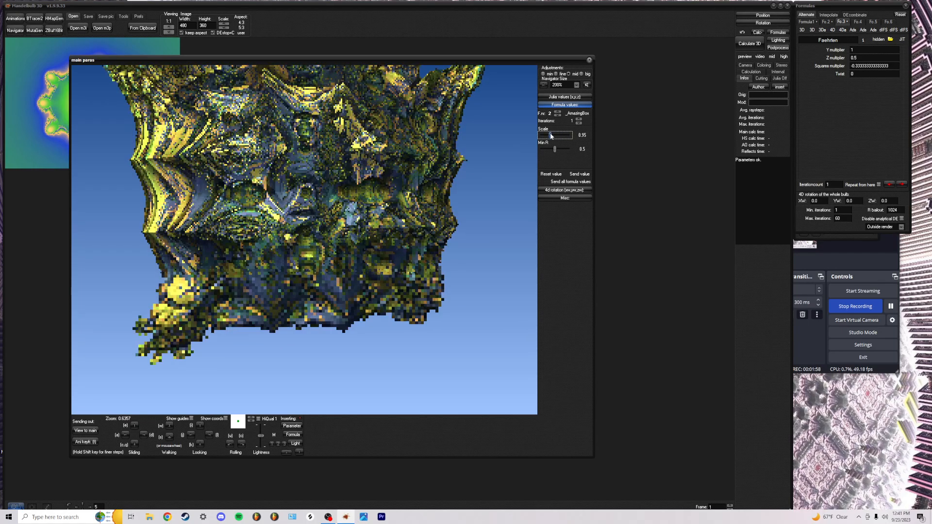
Set Faehrten Y multiplier to 1.975 and Z multiplier to 0.125, then lower the fractal in view
{"action": "left_click", "coordinate": [558, 113]}
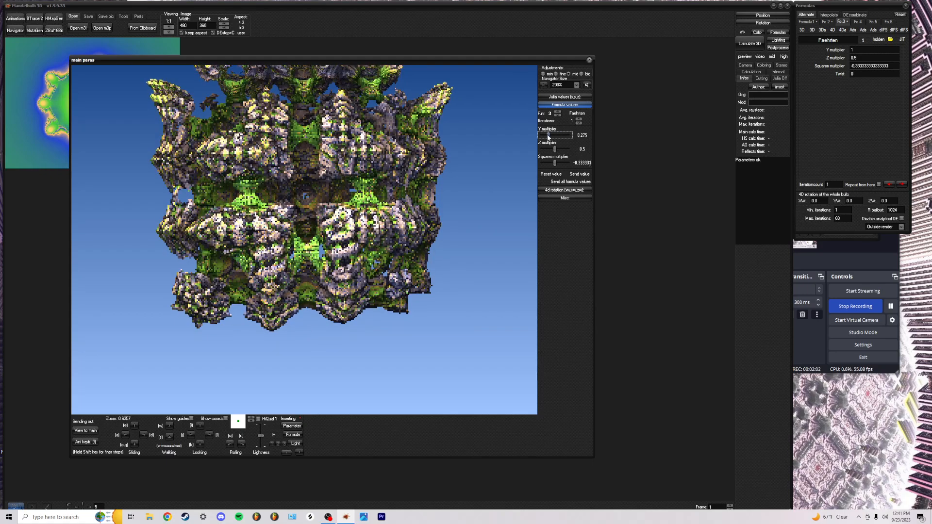
{"action": "mouse_move", "coordinate": [557, 137]}
{"action": "left_mouse_down"}
{"action": "mouse_move", "coordinate": [574, 135]}
{"action": "mouse_move", "coordinate": [555, 133]}
{"action": "mouse_move", "coordinate": [564, 136]}
{"action": "mouse_move", "coordinate": [558, 150]}
{"action": "mouse_move", "coordinate": [542, 150]}
{"action": "mouse_move", "coordinate": [553, 150]}
{"action": "left_mouse_up"}
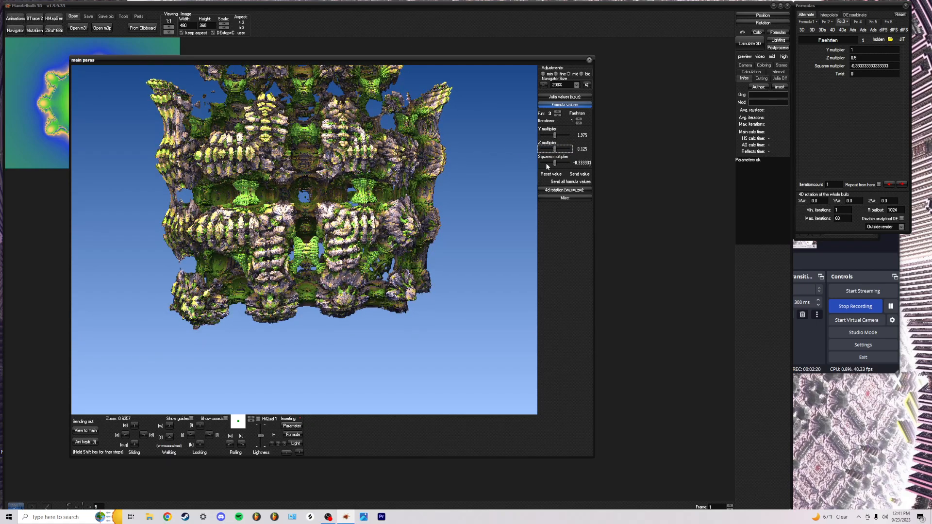
{"action": "scroll", "coordinate": [444, 197], "scroll_direction": "down", "scroll_amount": 1}
{"action": "left_click_drag", "start_coordinate": [368, 189], "coordinate": [364, 231]}
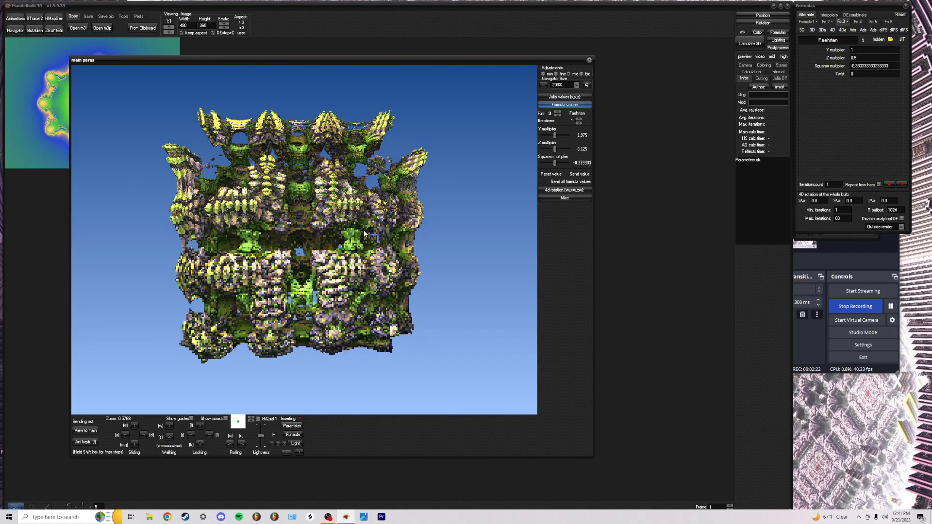
Enable Julia mode with Julia values 2.5, 1.5 and -0.325
{"action": "left_click", "coordinate": [554, 97]}
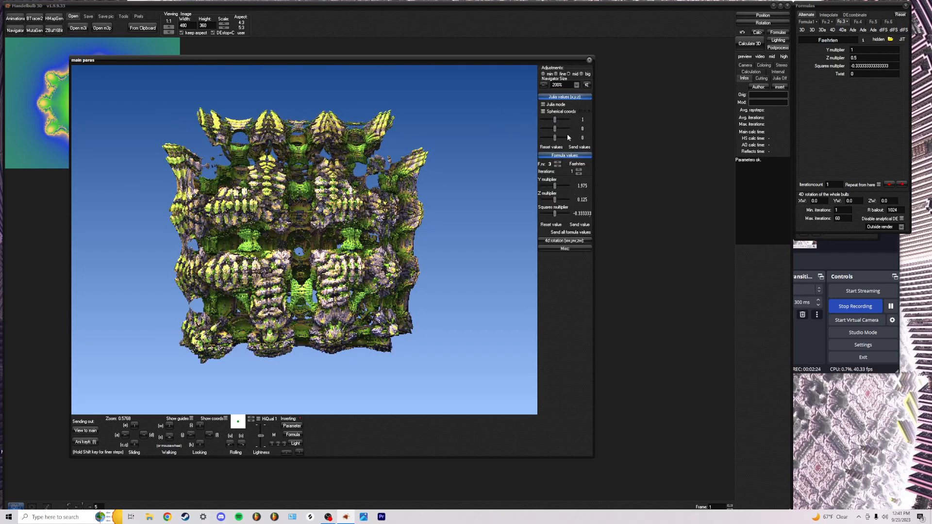
{"action": "left_click", "coordinate": [578, 172]}
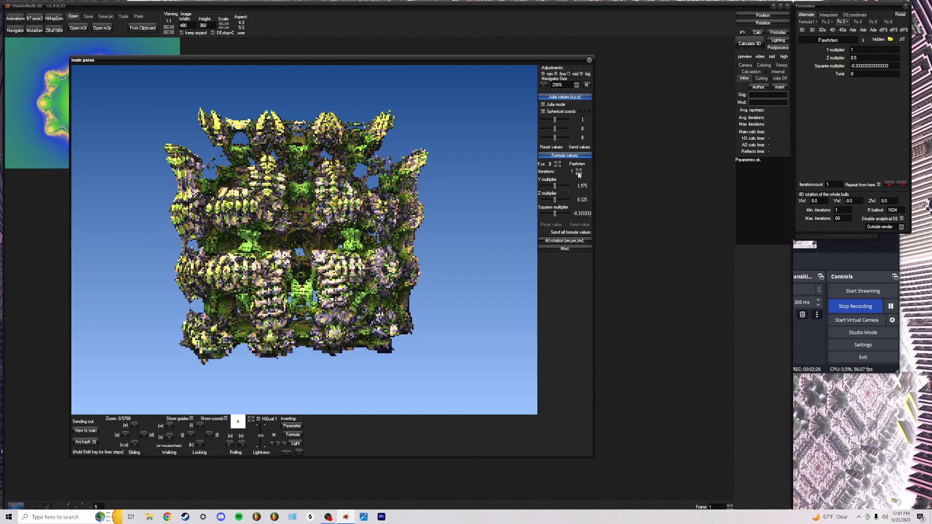
{"action": "left_click", "coordinate": [550, 105]}
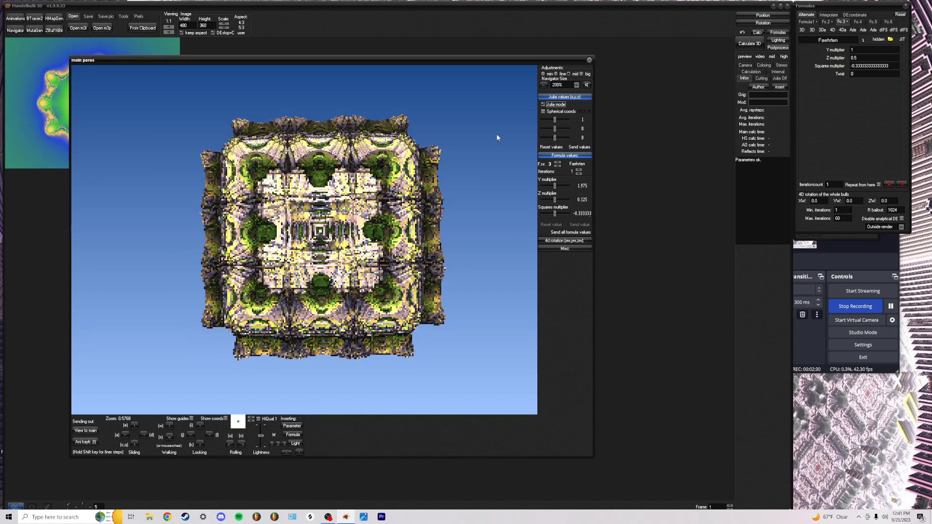
{"action": "left_click_drag", "start_coordinate": [555, 120], "coordinate": [590, 127]}
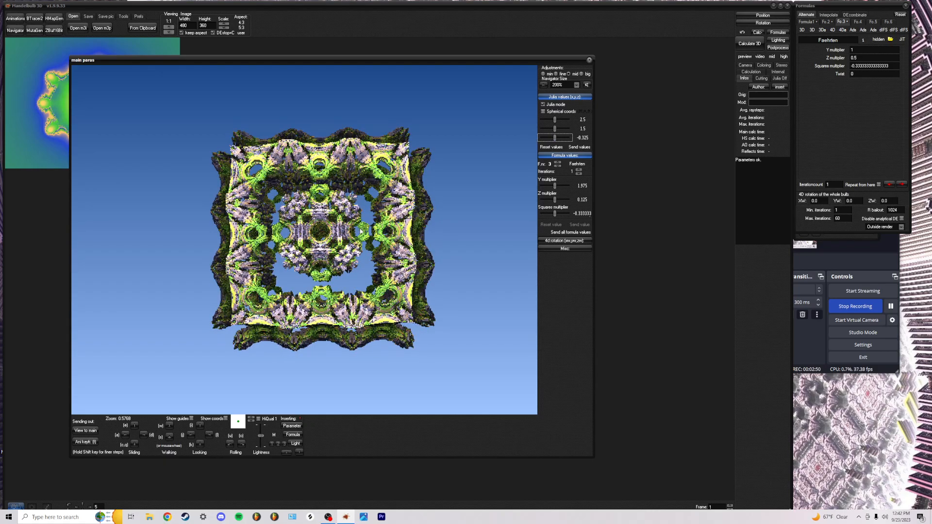
Walk in and out of the fractal, then re-aim to level and centre the lattice against the sky
{"action": "scroll", "coordinate": [349, 271], "scroll_direction": "up", "scroll_amount": 8}
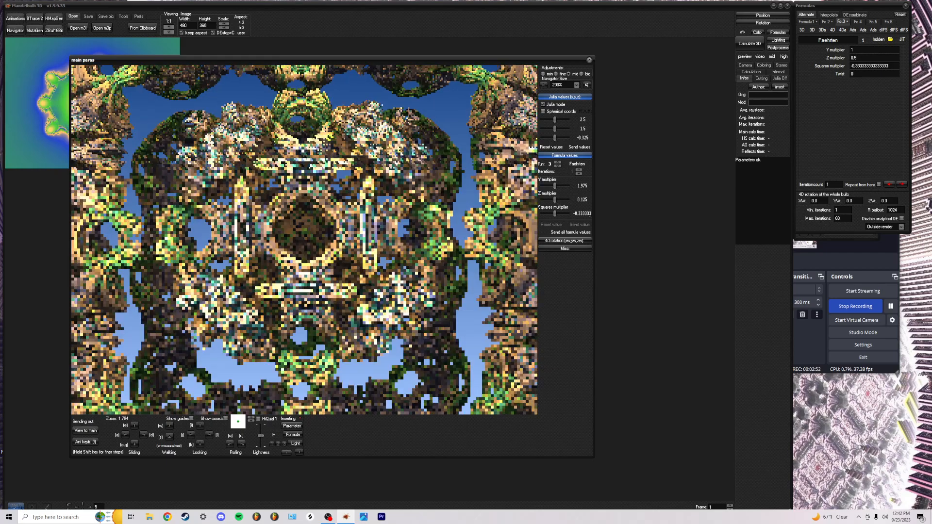
{"action": "scroll", "coordinate": [349, 271], "scroll_direction": "up", "scroll_amount": 6}
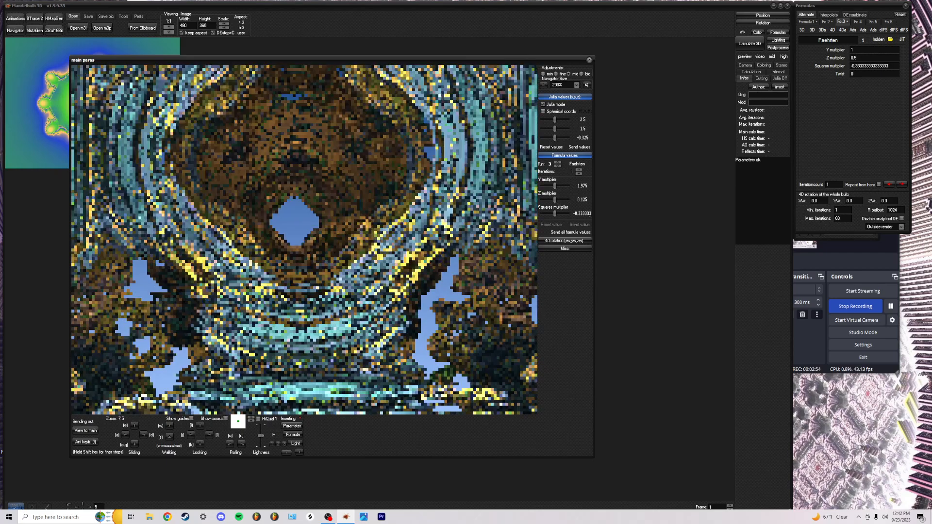
{"action": "scroll", "coordinate": [349, 272], "scroll_direction": "down", "scroll_amount": 4}
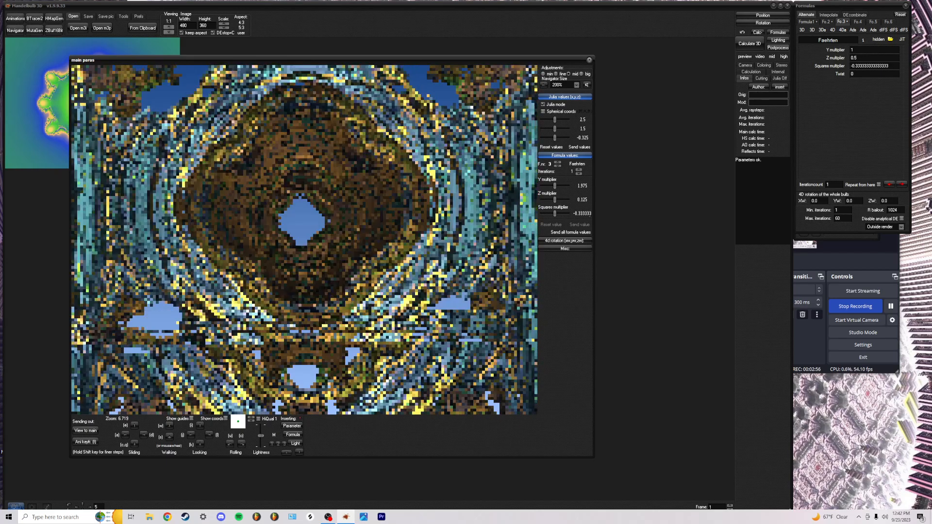
{"action": "scroll", "coordinate": [349, 272], "scroll_direction": "down", "scroll_amount": 8}
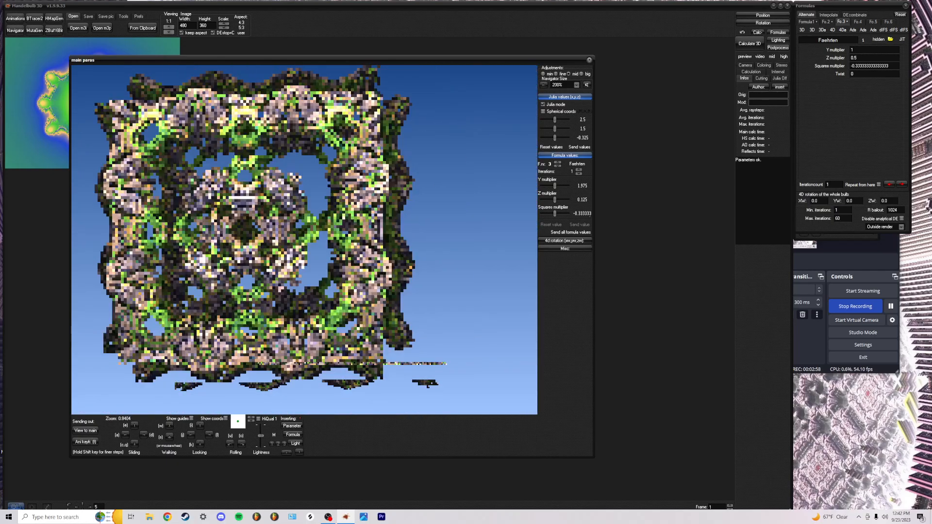
{"action": "scroll", "coordinate": [348, 272], "scroll_direction": "up", "scroll_amount": 6}
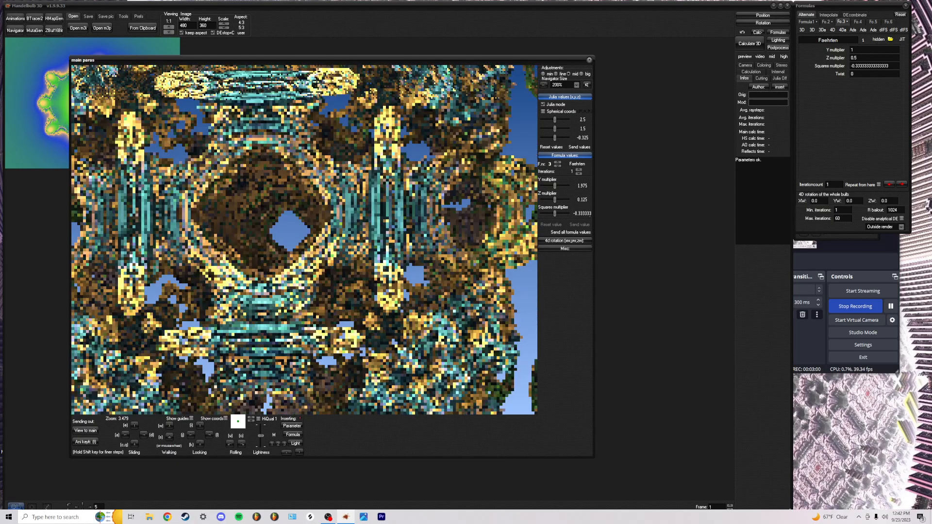
{"action": "scroll", "coordinate": [303, 240], "scroll_direction": "down", "scroll_amount": 3}
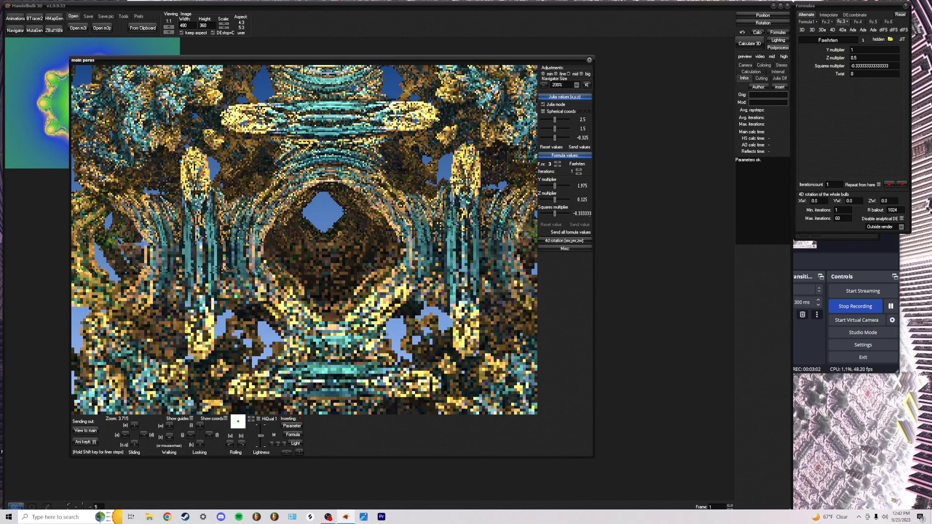
{"action": "scroll", "coordinate": [303, 239], "scroll_direction": "down", "scroll_amount": 4}
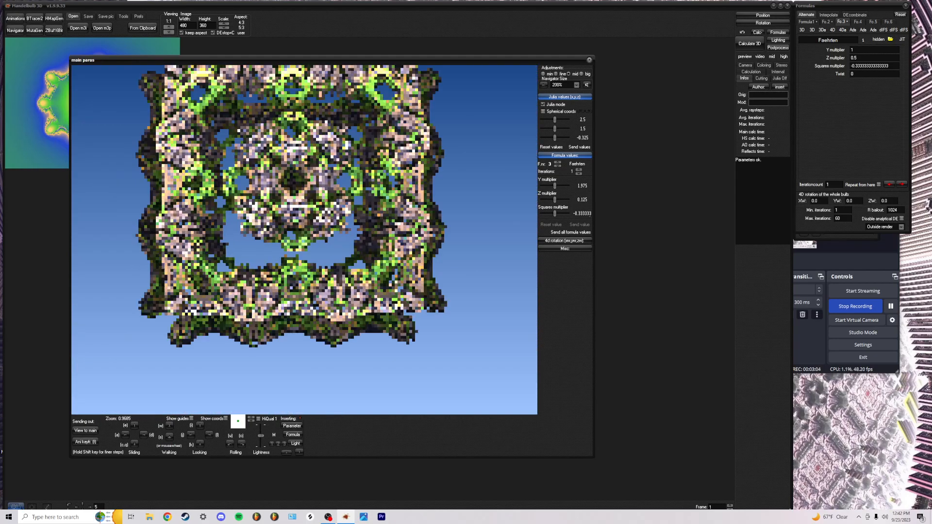
{"action": "left_click_drag", "start_coordinate": [304, 239], "coordinate": [315, 293]}
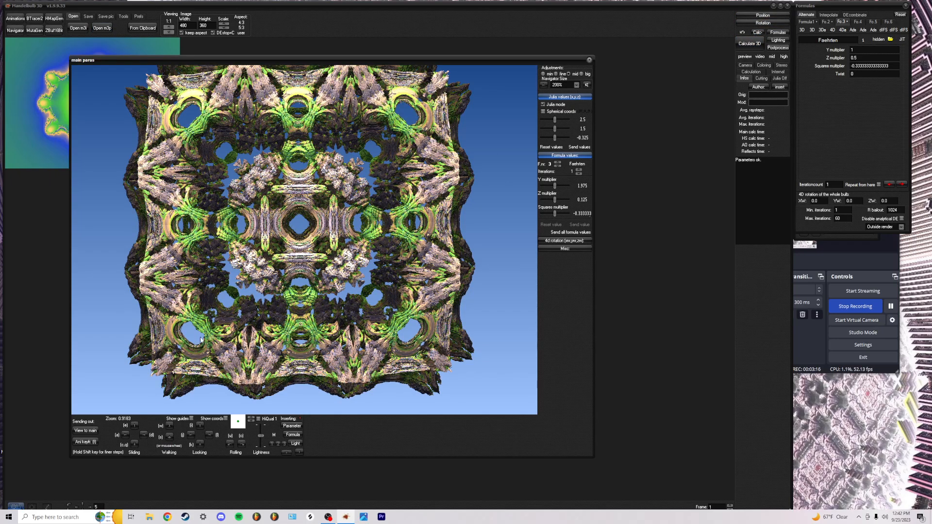
Send the Navigator view to the main window and render it at 1920 x 1440
{"action": "left_click", "coordinate": [85, 432]}
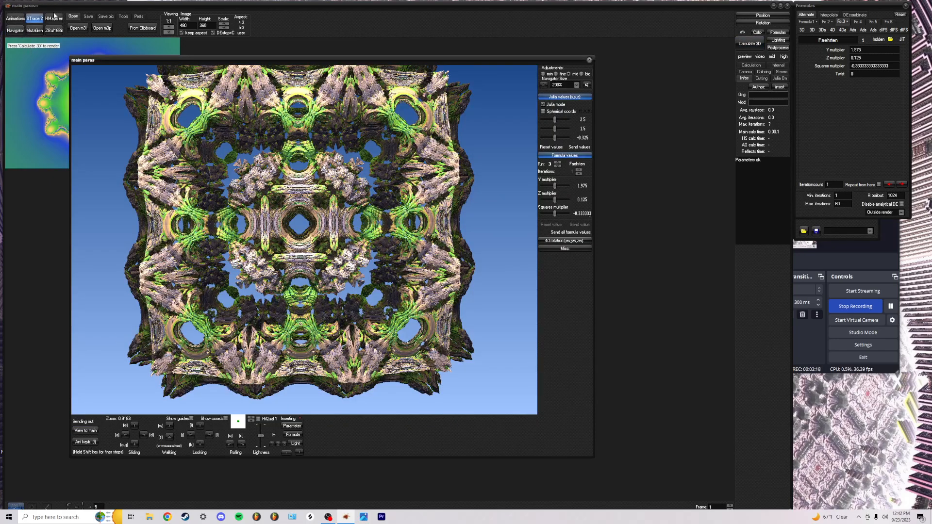
{"action": "left_click", "coordinate": [222, 23]}
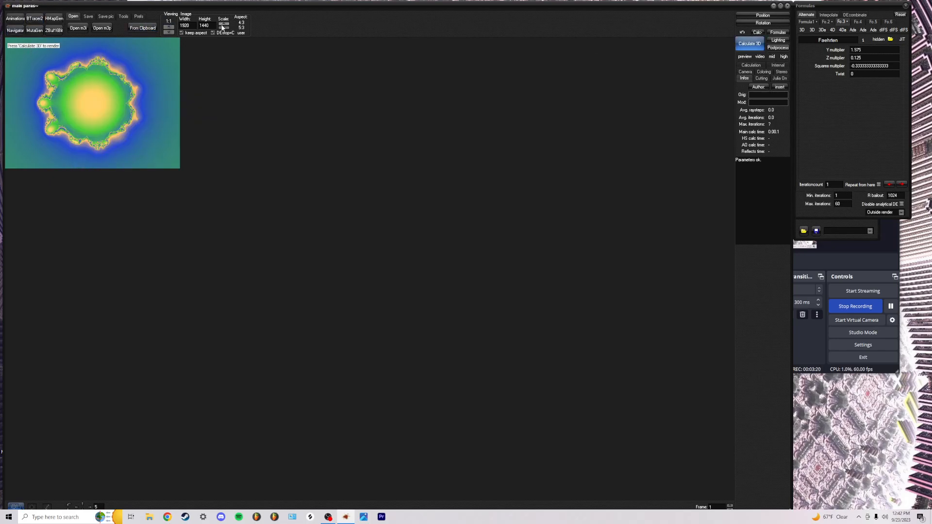
{"action": "left_click", "coordinate": [750, 44]}
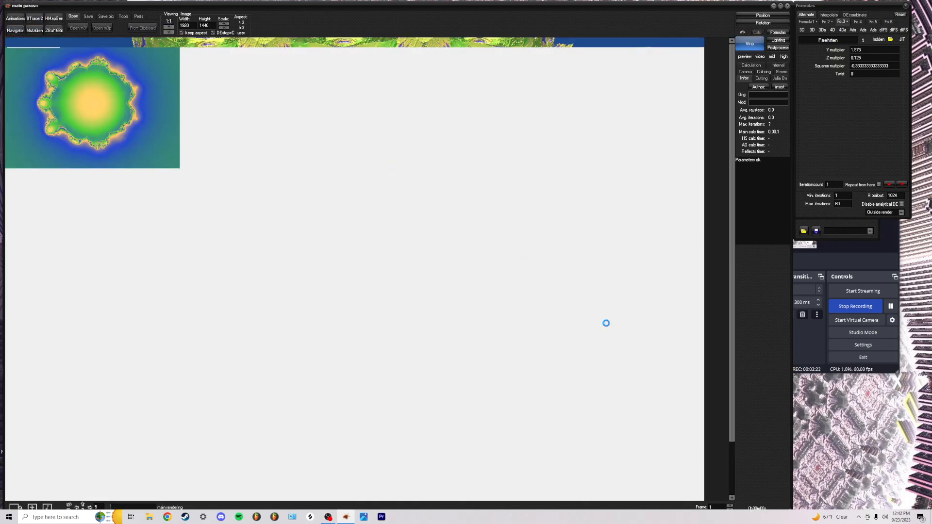
{"action": "mouse_move", "coordinate": [792, 472]}
{"action": "left_mouse_down"}
{"action": "mouse_move", "coordinate": [840, 474]}
{"action": "mouse_move", "coordinate": [808, 474]}
{"action": "left_mouse_up"}
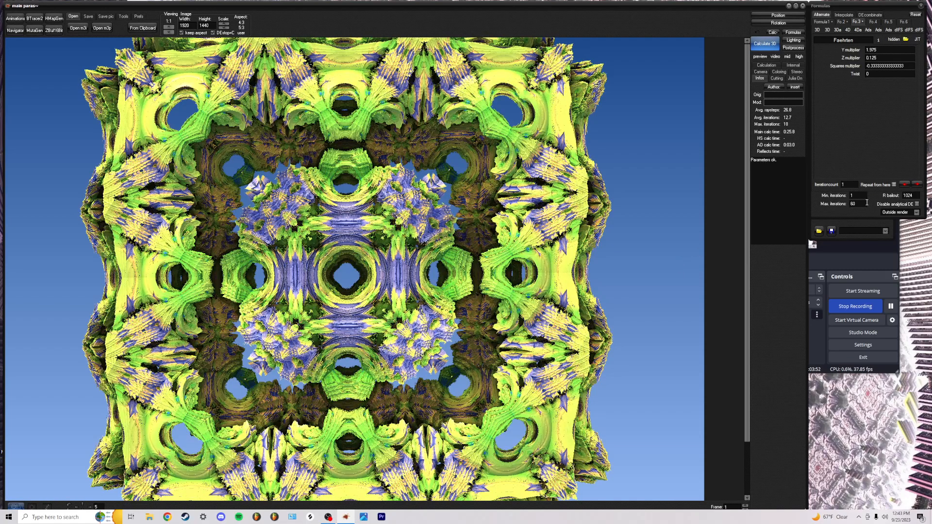
Try the lighting presets, settle on grey stone, and bring the Navigator back up
{"action": "left_click", "coordinate": [793, 40]}
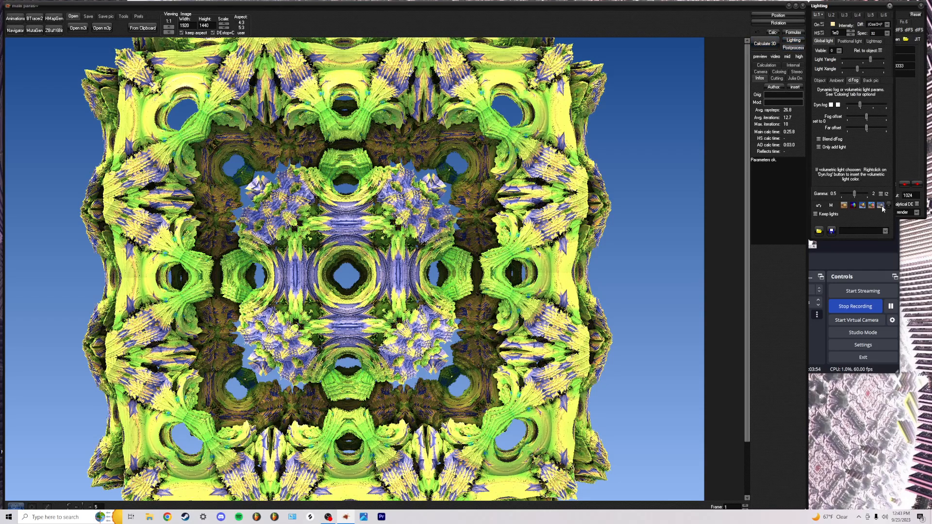
{"action": "left_click", "coordinate": [881, 205]}
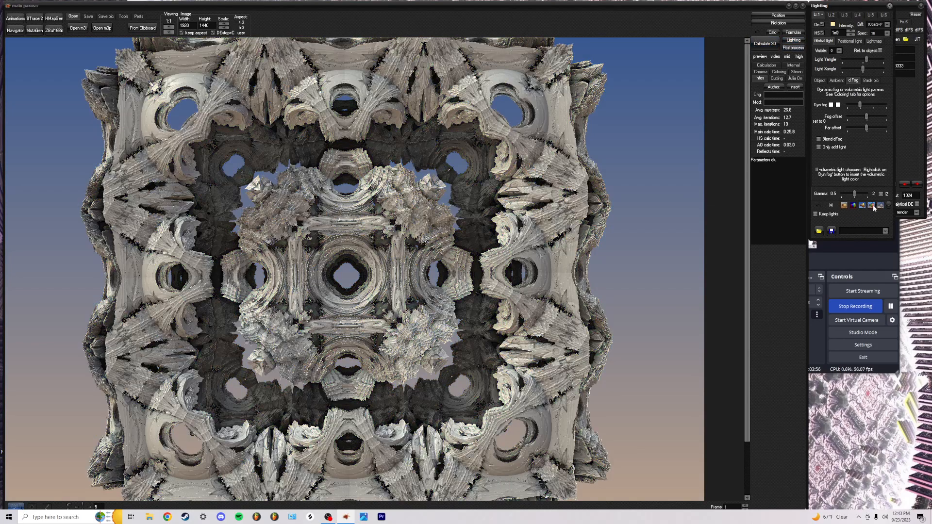
{"action": "left_click", "coordinate": [873, 205]}
{"action": "left_click", "coordinate": [862, 206]}
{"action": "left_click", "coordinate": [855, 205]}
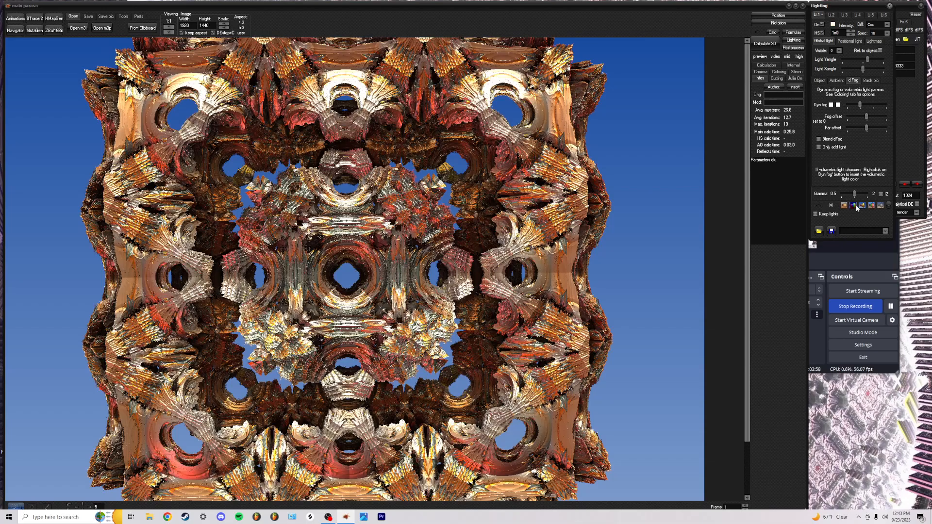
{"action": "left_click", "coordinate": [849, 208]}
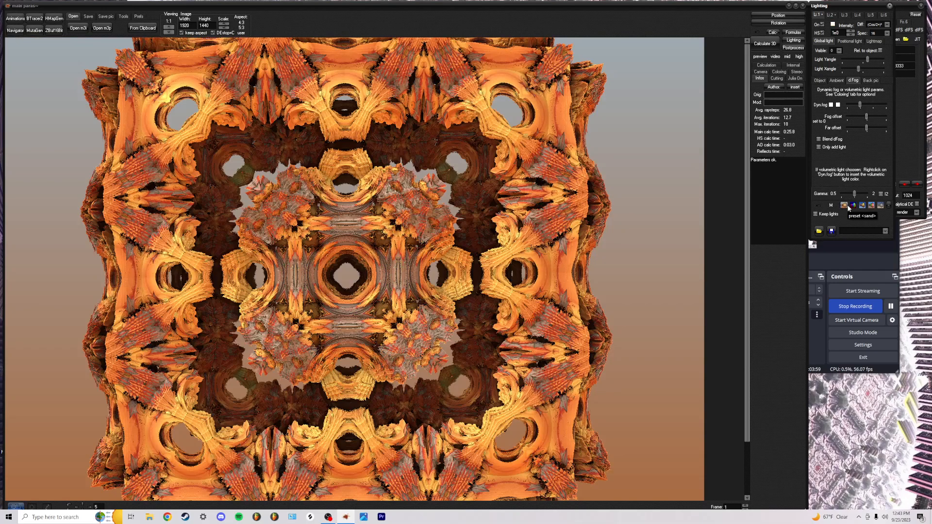
{"action": "left_click", "coordinate": [881, 207]}
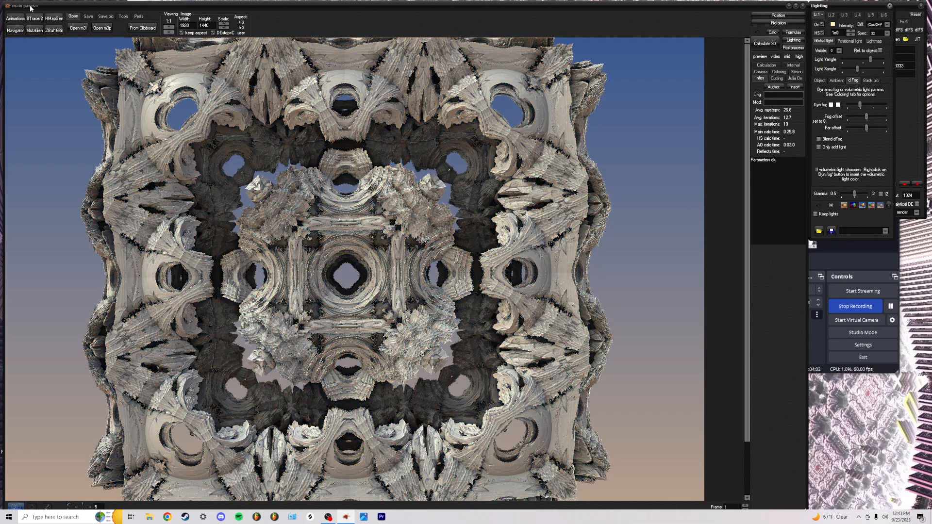
{"action": "left_click", "coordinate": [15, 30]}
Give the second formula 2 iterations, AmazingBox Scale 2 and Min R 1.15
{"action": "scroll", "coordinate": [304, 240], "scroll_direction": "up", "scroll_amount": 8}
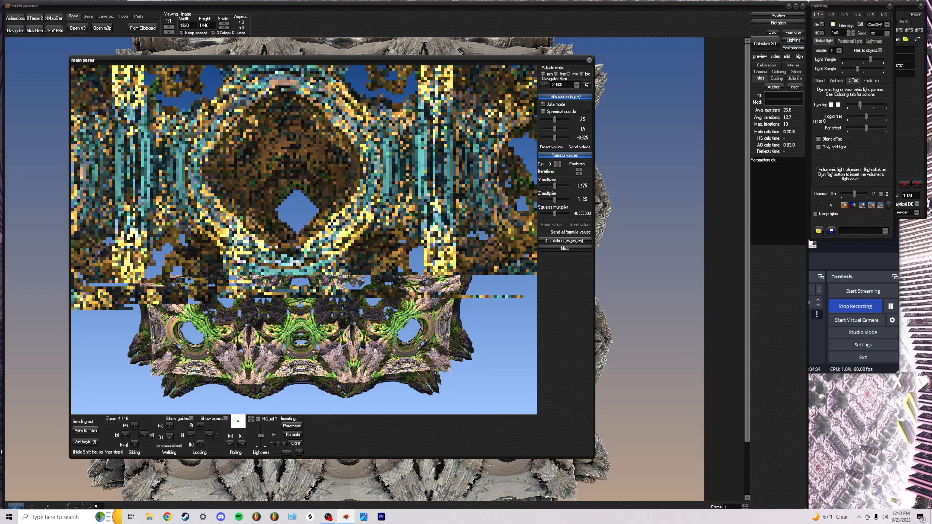
{"action": "scroll", "coordinate": [304, 240], "scroll_direction": "down", "scroll_amount": 10}
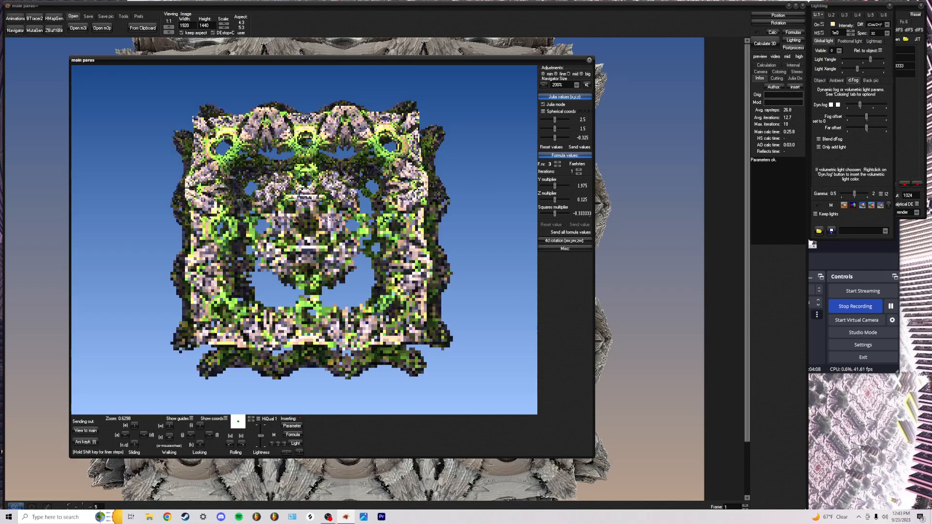
{"action": "left_click", "coordinate": [558, 166]}
{"action": "left_click", "coordinate": [579, 169]}
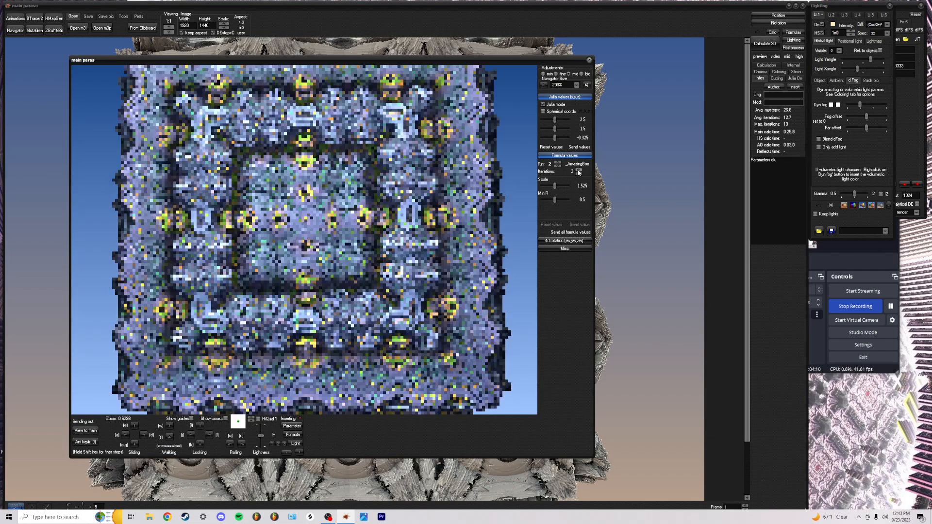
{"action": "left_click", "coordinate": [579, 170]}
{"action": "mouse_move", "coordinate": [555, 186]}
{"action": "left_mouse_down"}
{"action": "mouse_move", "coordinate": [567, 185]}
{"action": "mouse_move", "coordinate": [544, 189]}
{"action": "mouse_move", "coordinate": [563, 189]}
{"action": "left_mouse_up"}
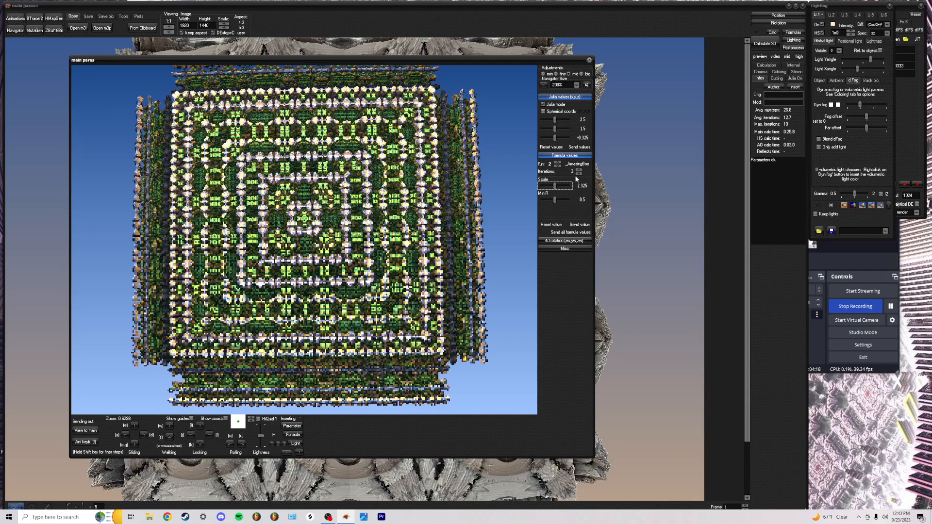
{"action": "left_click", "coordinate": [578, 173]}
{"action": "left_click_drag", "start_coordinate": [555, 187], "coordinate": [553, 185]}
{"action": "mouse_move", "coordinate": [554, 199]}
{"action": "left_mouse_down"}
{"action": "mouse_move", "coordinate": [564, 202]}
{"action": "mouse_move", "coordinate": [539, 200]}
{"action": "mouse_move", "coordinate": [562, 200]}
{"action": "left_mouse_up"}
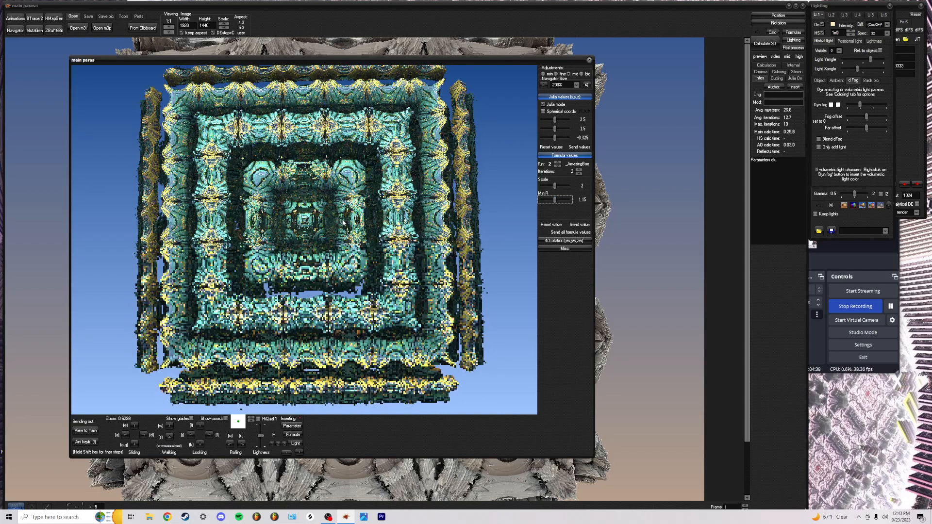
Zoom in and out to check the result, then switch to the Octahedron4 formula values
{"action": "scroll", "coordinate": [300, 204], "scroll_direction": "up", "scroll_amount": 6}
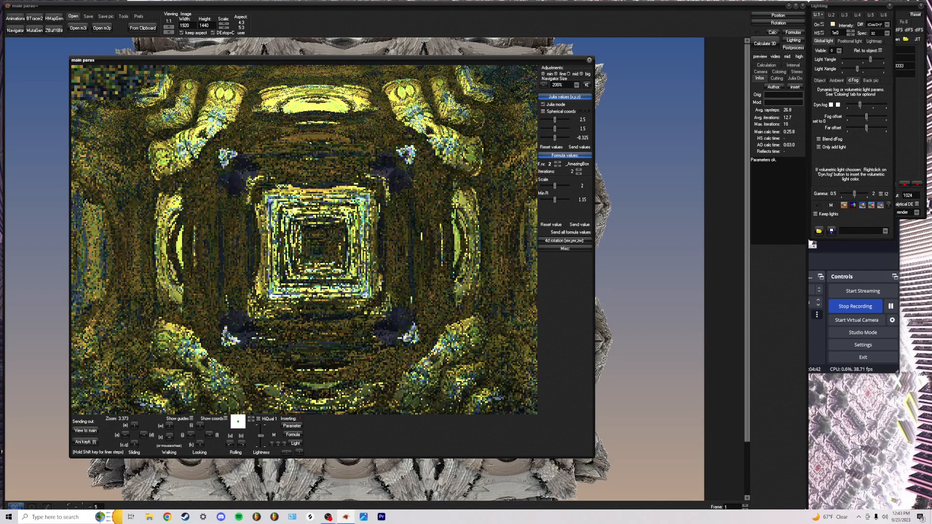
{"action": "scroll", "coordinate": [304, 240], "scroll_direction": "down", "scroll_amount": 3}
{"action": "scroll", "coordinate": [304, 240], "scroll_direction": "down", "scroll_amount": 3}
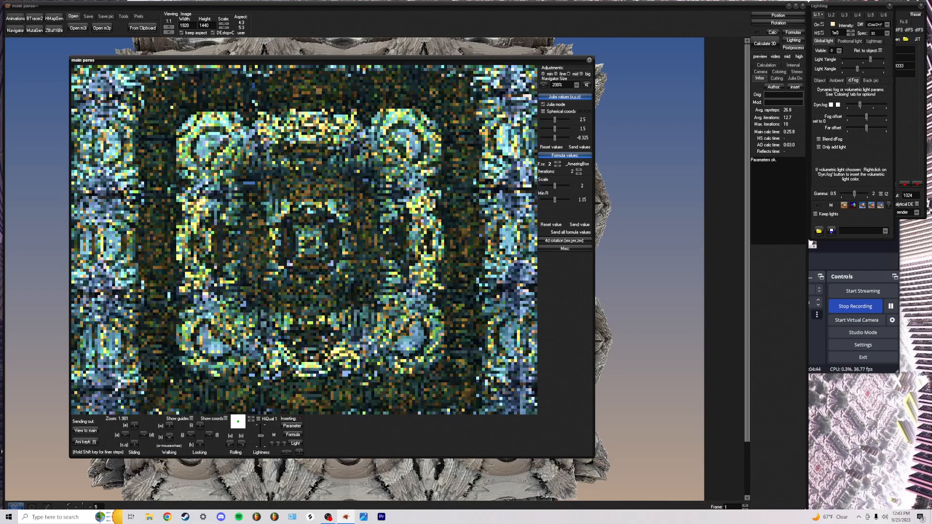
{"action": "scroll", "coordinate": [304, 240], "scroll_direction": "down", "scroll_amount": 1}
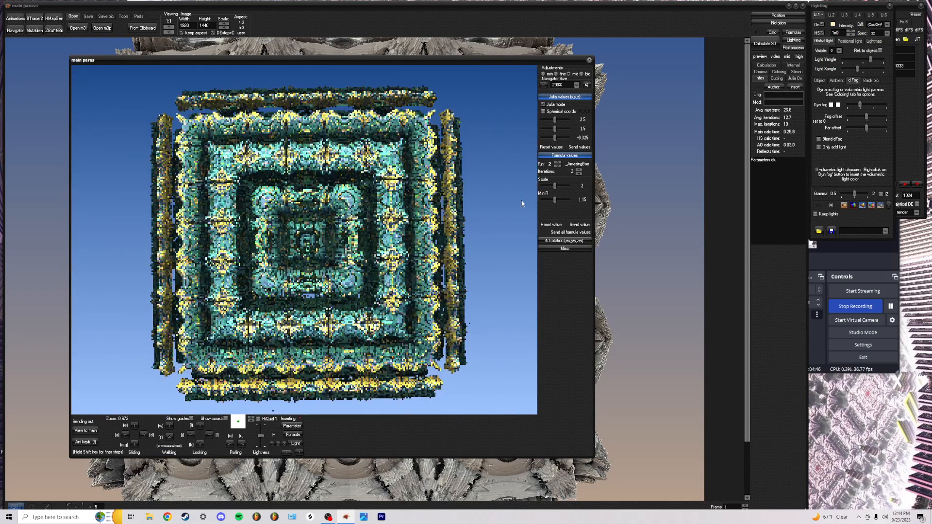
{"action": "left_click", "coordinate": [558, 165]}
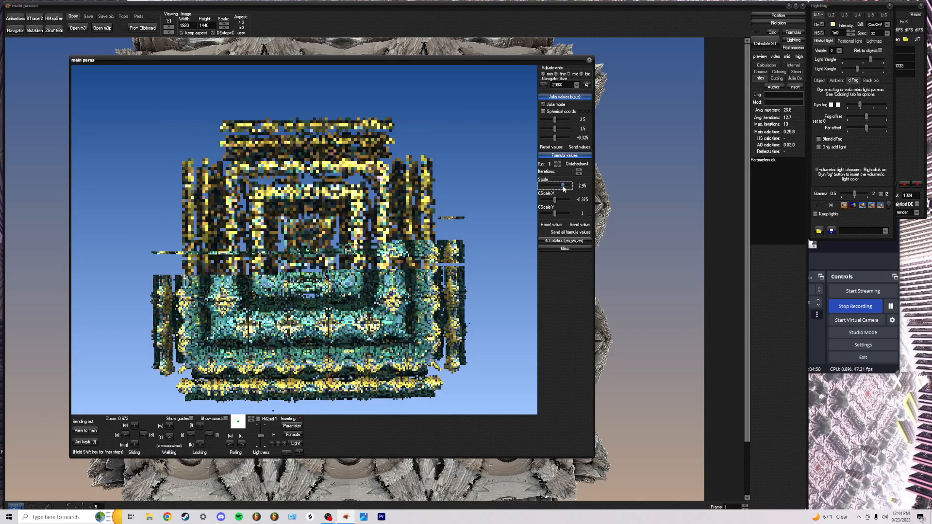
Set Octahedron4 Scale to 1.6, Rotation YZ to -24.75 and Rotation ZW to 22.5
{"action": "mouse_move", "coordinate": [551, 188]}
{"action": "left_mouse_down"}
{"action": "mouse_move", "coordinate": [556, 200]}
{"action": "mouse_move", "coordinate": [537, 204]}
{"action": "mouse_move", "coordinate": [572, 202]}
{"action": "mouse_move", "coordinate": [536, 203]}
{"action": "mouse_move", "coordinate": [545, 203]}
{"action": "left_mouse_up"}
{"action": "scroll", "coordinate": [563, 203], "scroll_direction": "down", "scroll_amount": 2}
{"action": "scroll", "coordinate": [568, 199], "scroll_direction": "down", "scroll_amount": 2}
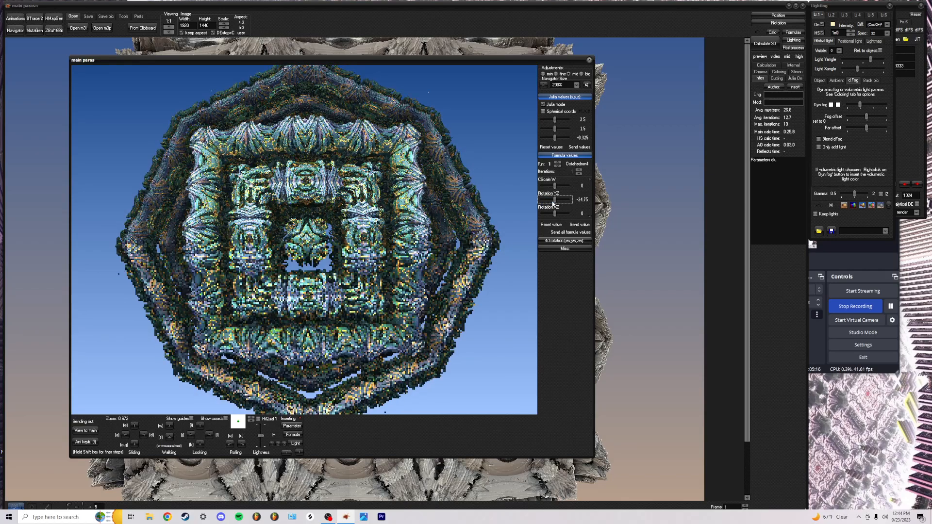
{"action": "scroll", "coordinate": [553, 204], "scroll_direction": "down", "scroll_amount": 2}
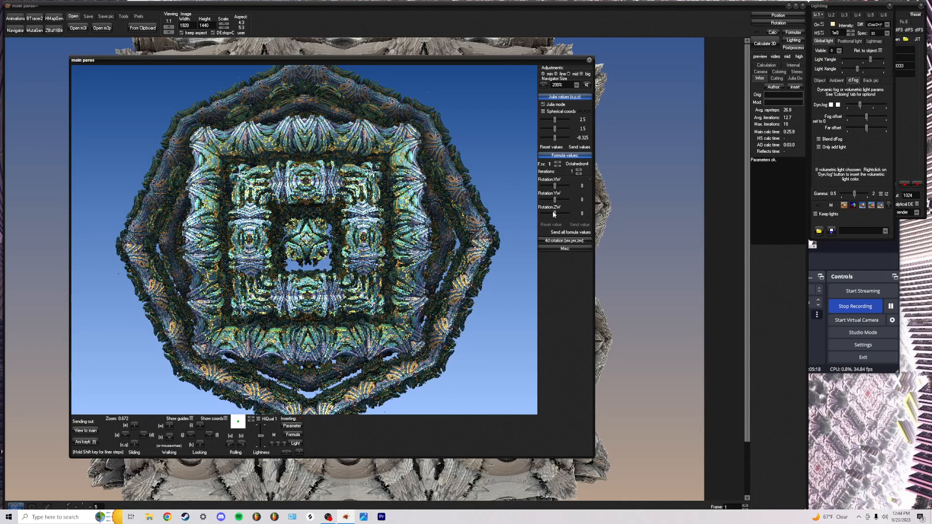
{"action": "mouse_move", "coordinate": [554, 214]}
{"action": "left_mouse_down"}
{"action": "mouse_move", "coordinate": [573, 216]}
{"action": "mouse_move", "coordinate": [555, 217]}
{"action": "left_mouse_up"}
Zoom the Navigator view on the octahedral fractal to 0.5557
{"action": "scroll", "coordinate": [374, 230], "scroll_direction": "up", "scroll_amount": 10}
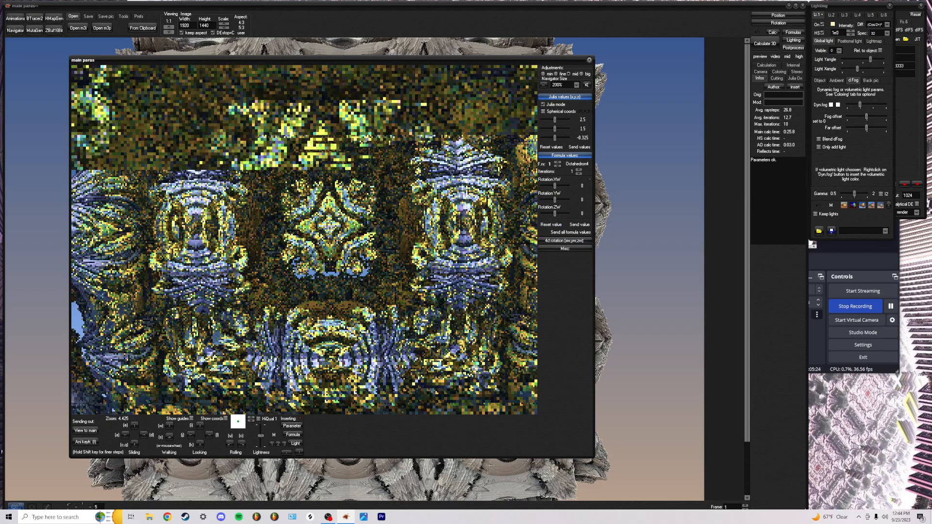
{"action": "scroll", "coordinate": [374, 230], "scroll_direction": "up", "scroll_amount": 5}
{"action": "scroll", "coordinate": [373, 230], "scroll_direction": "up", "scroll_amount": 9}
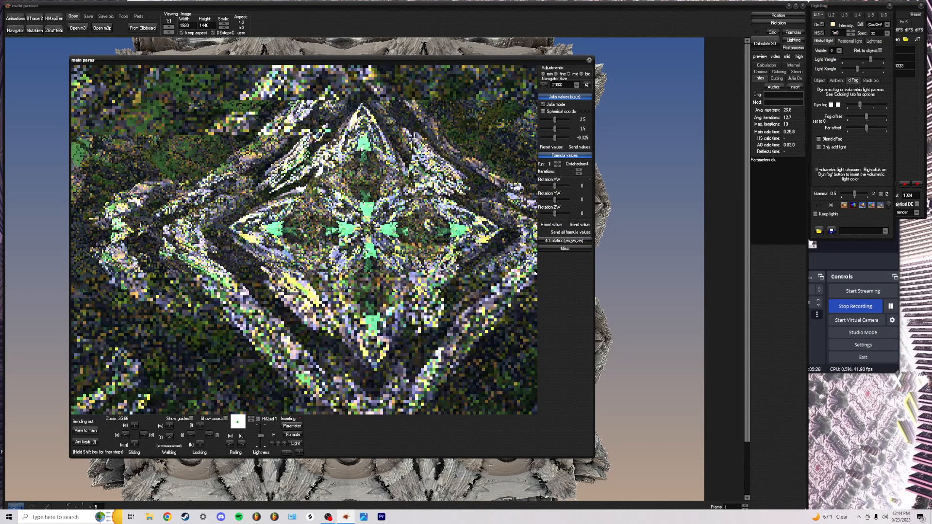
{"action": "scroll", "coordinate": [374, 230], "scroll_direction": "up", "scroll_amount": 9}
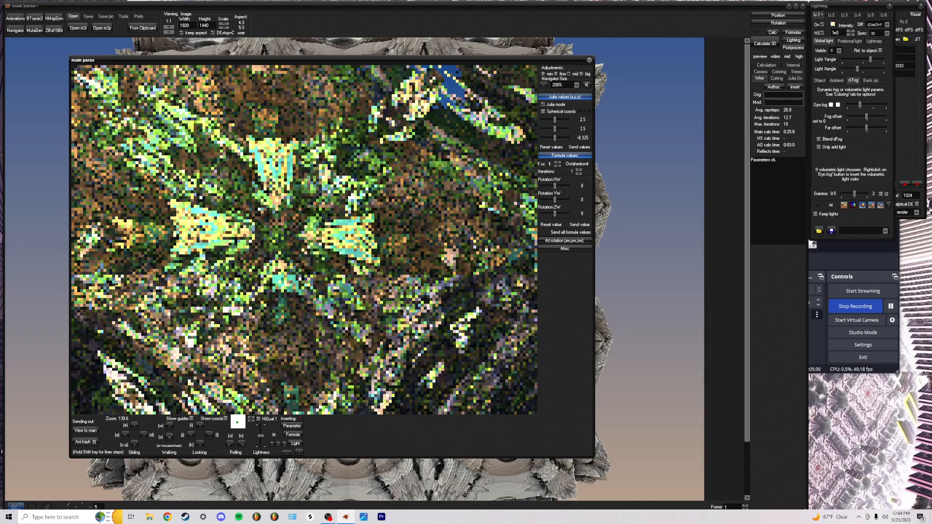
{"action": "scroll", "coordinate": [374, 230], "scroll_direction": "down", "scroll_amount": 14}
{"action": "scroll", "coordinate": [374, 230], "scroll_direction": "down", "scroll_amount": 18}
{"action": "scroll", "coordinate": [374, 230], "scroll_direction": "down", "scroll_amount": 6}
Turn and shift the Navigator view until the fractal faces the camera head-on
{"action": "key", "text": "a"}
{"action": "key", "text": "a"}
{"action": "key", "text": "l"}
{"action": "key", "text": "a"}
{"action": "key", "text": "l"}
{"action": "key", "text": "a"}
{"action": "key", "text": "l"}
{"action": "key", "text": "a"}
{"action": "key", "text": "l"}
{"action": "key", "text": "a"}
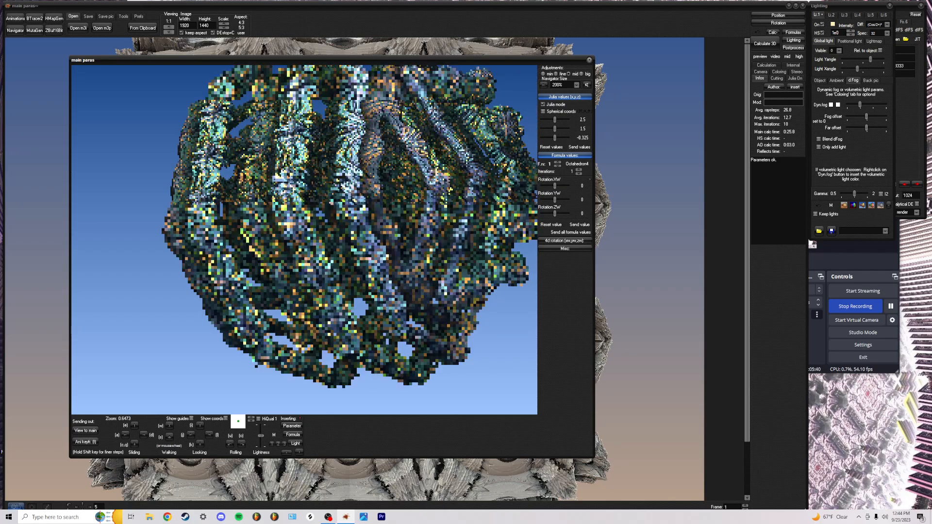
{"action": "key", "text": "l"}
{"action": "scroll", "coordinate": [374, 230], "scroll_direction": "down", "scroll_amount": 5}
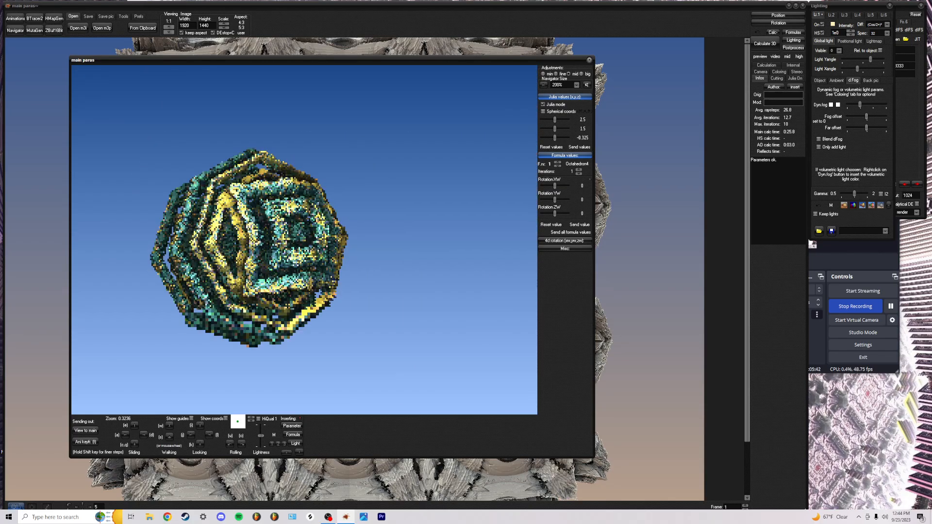
{"action": "key", "text": "w"}
{"action": "key", "text": "w"}
{"action": "key", "text": "d"}
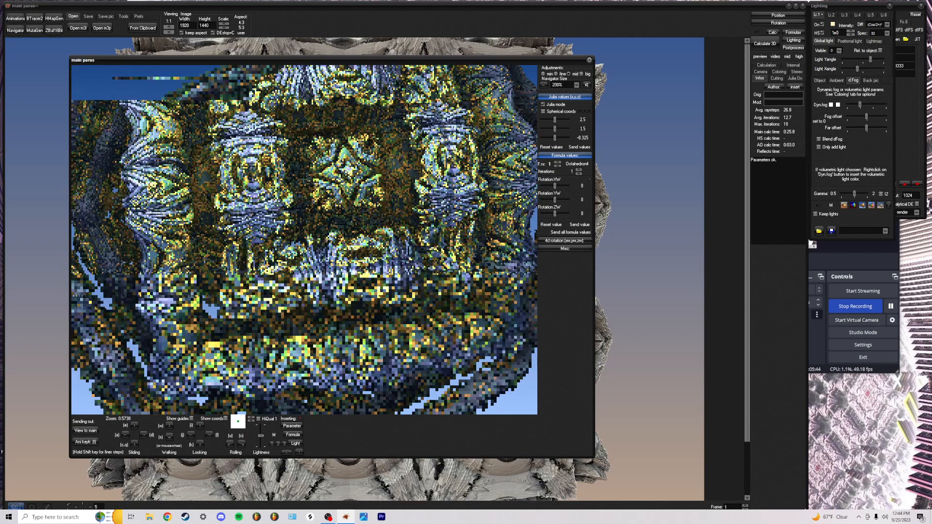
{"action": "key", "text": "s"}
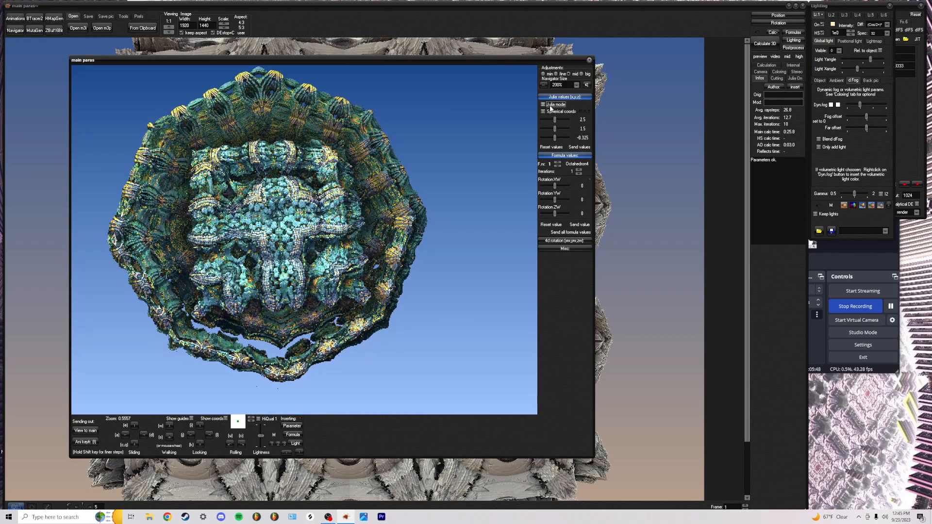
Enable Julia mode and raise the first Julia value to 2.175
{"action": "left_click", "coordinate": [551, 106]}
{"action": "left_click_drag", "start_coordinate": [552, 118], "coordinate": [574, 125]}
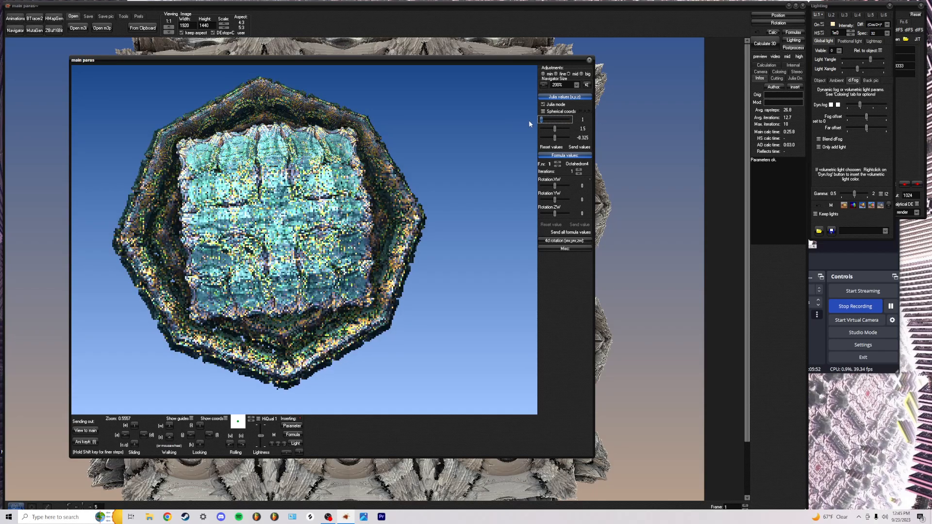
{"action": "left_click_drag", "start_coordinate": [553, 122], "coordinate": [628, 141]}
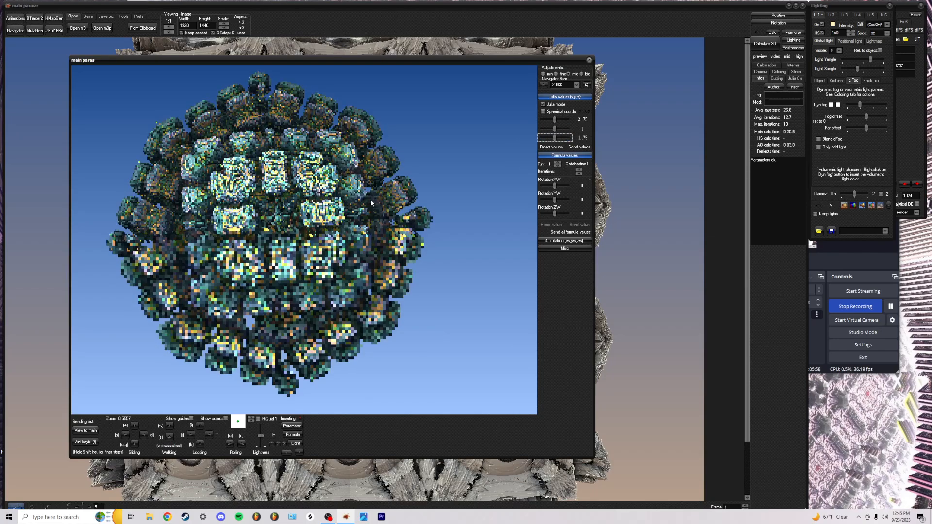
Zoom in and turn around the resulting ball of cube clusters, then zoom back out
{"action": "scroll", "coordinate": [373, 203], "scroll_direction": "up", "scroll_amount": 5}
{"action": "scroll", "coordinate": [373, 203], "scroll_direction": "up", "scroll_amount": 3}
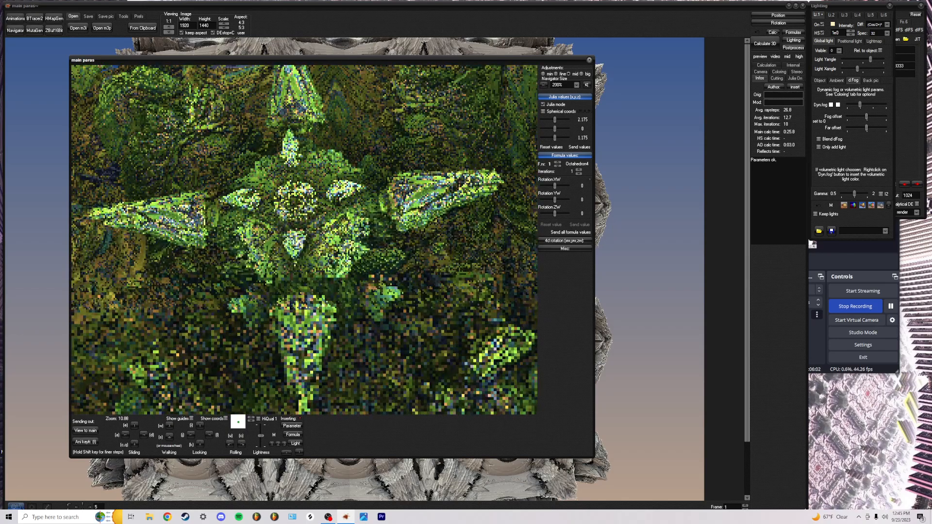
{"action": "key", "text": "i"}
{"action": "key", "text": "j"}
{"action": "key", "text": "l"}
{"action": "scroll", "coordinate": [305, 242], "scroll_direction": "down", "scroll_amount": 9}
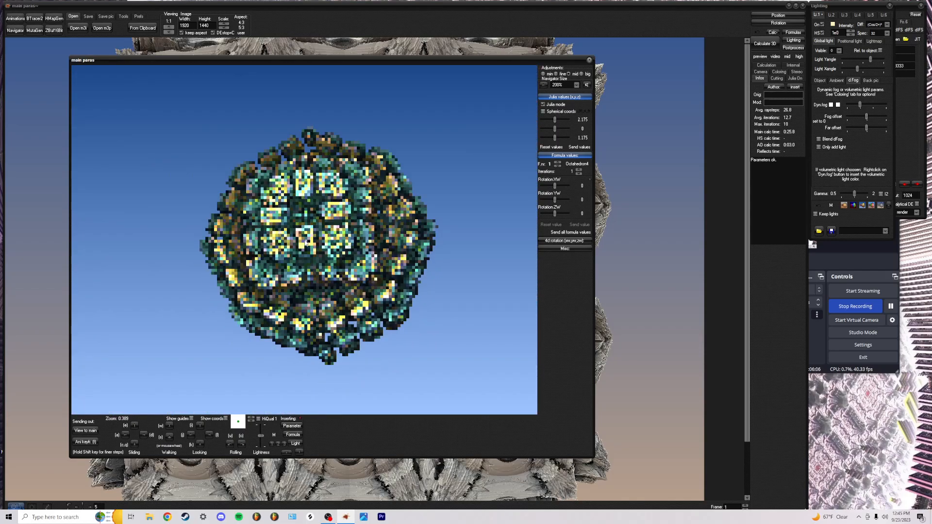
Set Formula1 to Sierpinski4 from the 4Da list
{"action": "left_click", "coordinate": [793, 33]}
{"action": "left_click", "coordinate": [824, 22]}
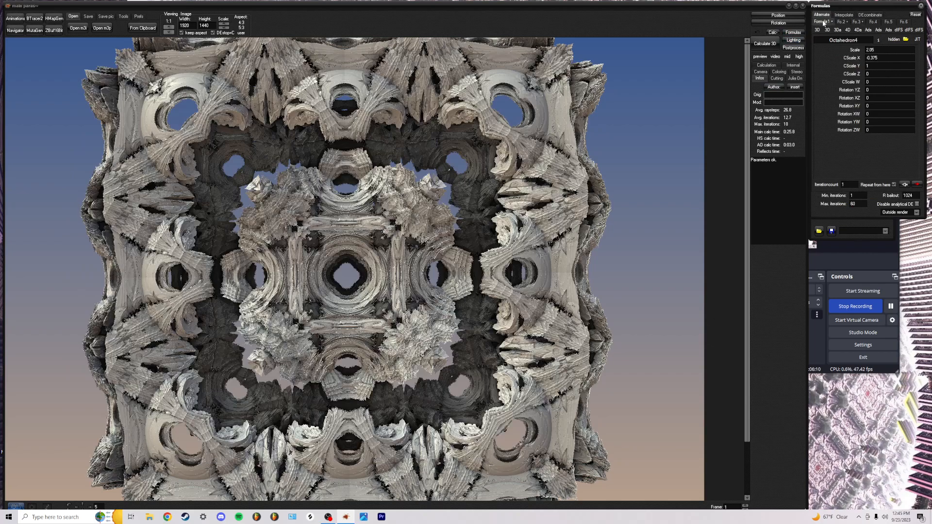
{"action": "left_click", "coordinate": [857, 30]}
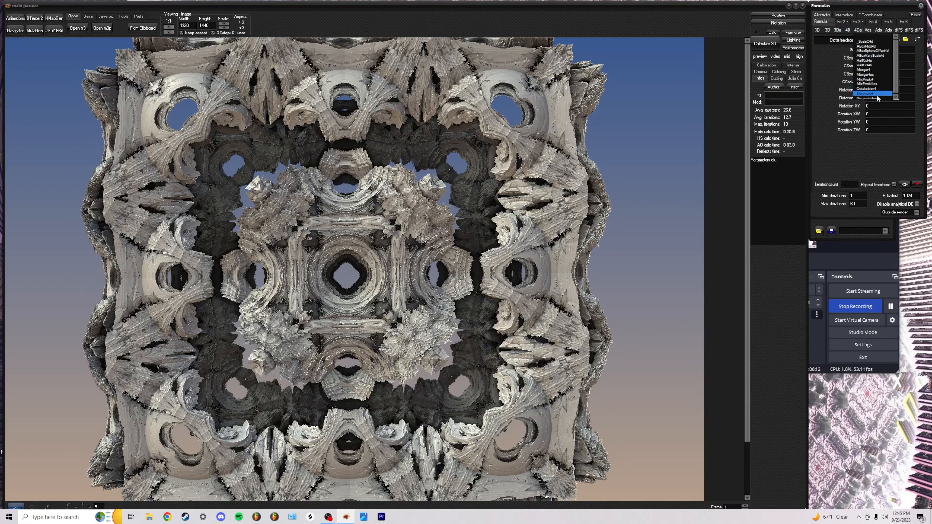
{"action": "left_click", "coordinate": [877, 94]}
Set the second formula slot to koch_cube from the 3Da list
{"action": "left_click", "coordinate": [846, 23]}
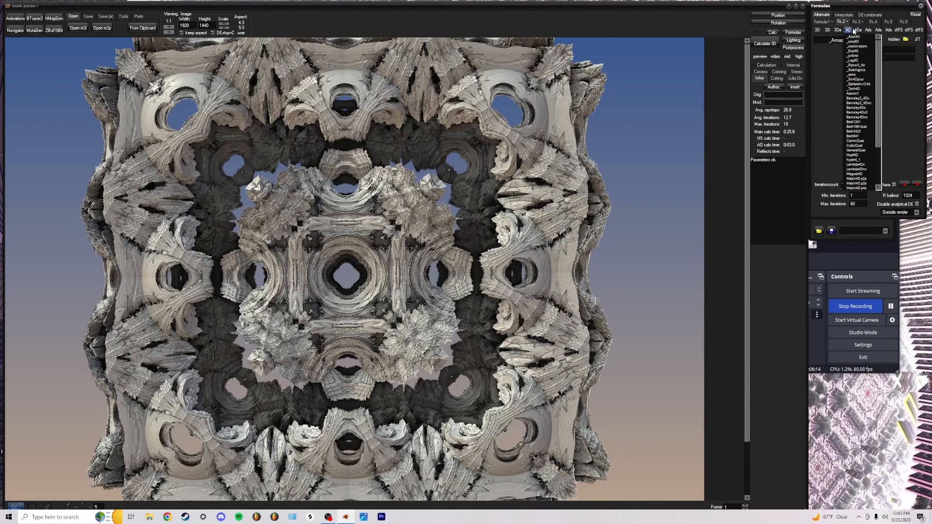
{"action": "mouse_move", "coordinate": [858, 30]}
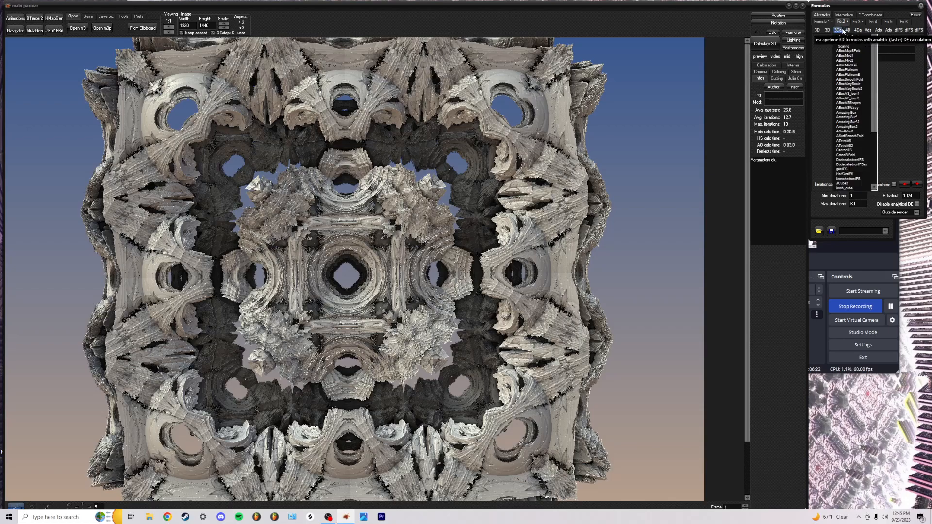
{"action": "scroll", "coordinate": [865, 159], "scroll_direction": "down", "scroll_amount": 2}
{"action": "scroll", "coordinate": [865, 159], "scroll_direction": "down", "scroll_amount": 2}
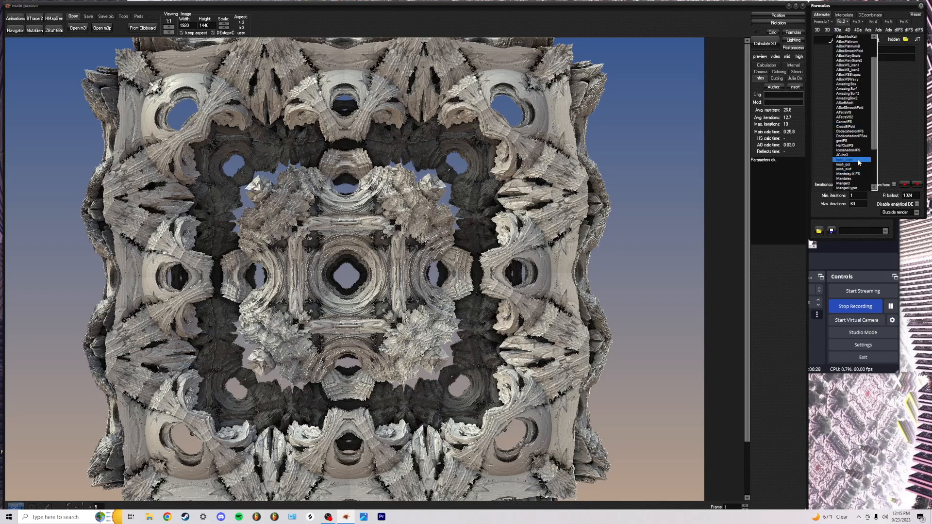
{"action": "left_click", "coordinate": [859, 160]}
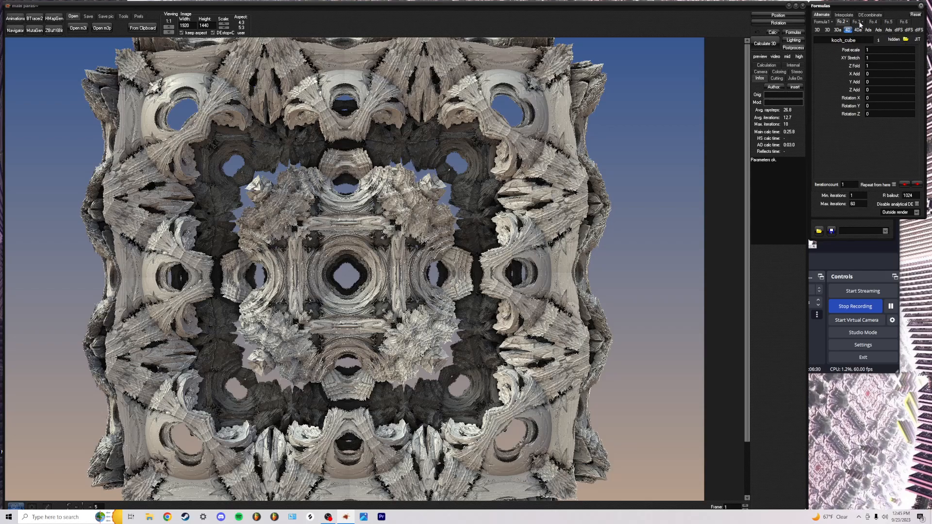
Set the third formula slot to IQ_PineTree from the 3D list and reopen the Navigator
{"action": "left_click", "coordinate": [857, 22]}
{"action": "left_click", "coordinate": [839, 32]}
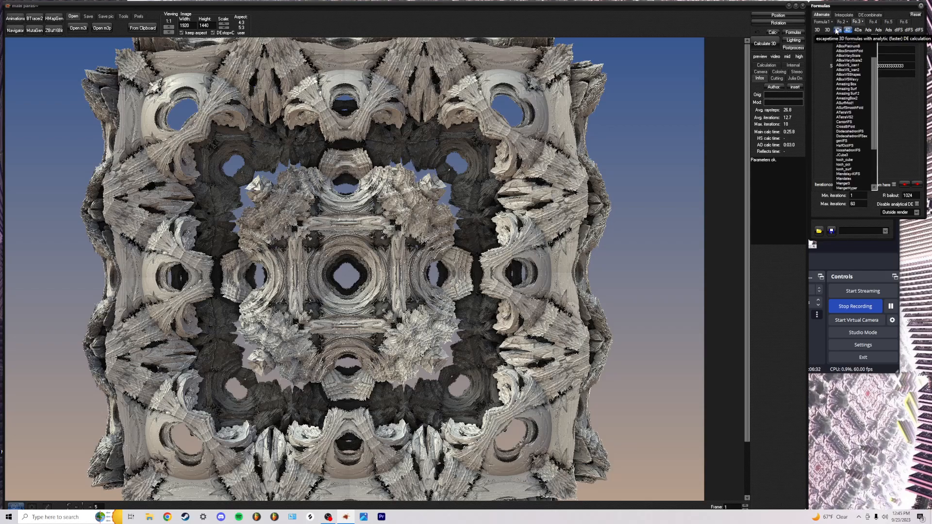
{"action": "left_click", "coordinate": [828, 30]}
{"action": "left_click", "coordinate": [818, 30]}
{"action": "left_click", "coordinate": [829, 31]}
{"action": "left_click", "coordinate": [819, 31]}
{"action": "scroll", "coordinate": [842, 94], "scroll_direction": "up", "scroll_amount": 5}
{"action": "left_click", "coordinate": [843, 93]}
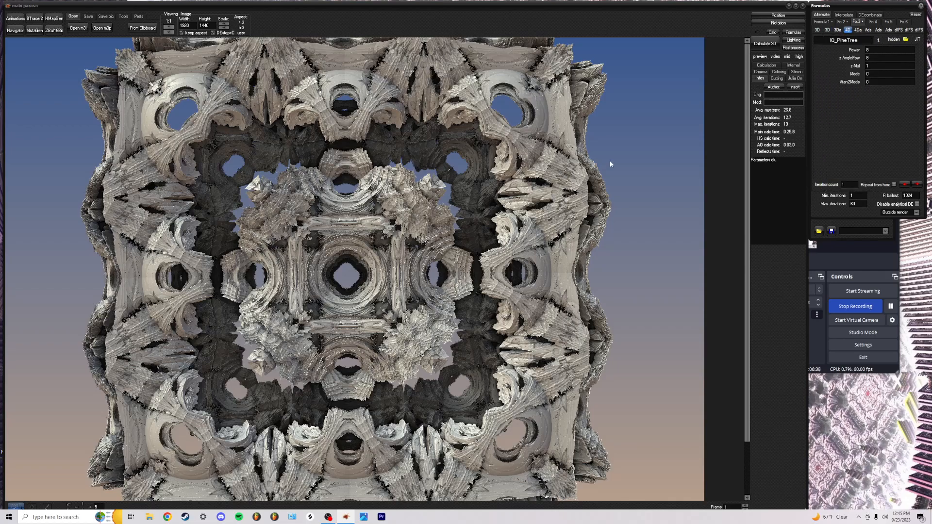
{"action": "left_click", "coordinate": [16, 31]}
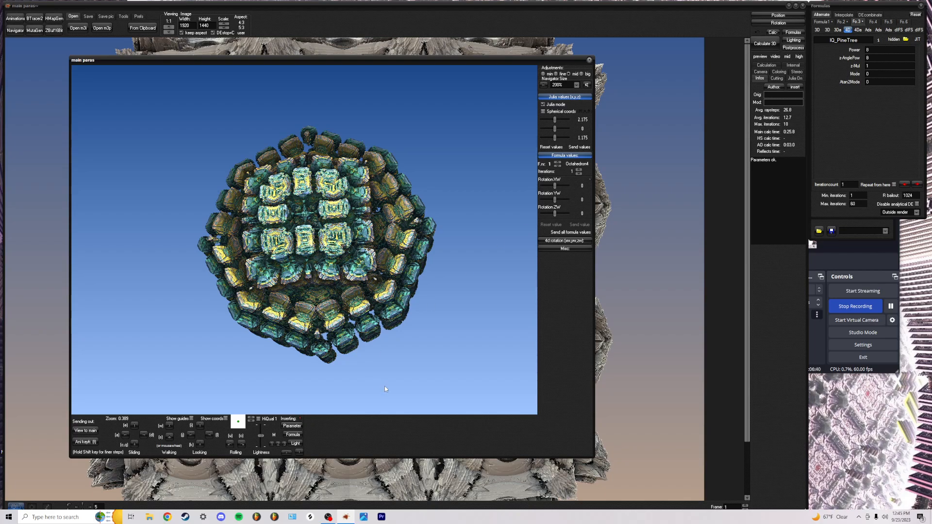
Import the main hybrid into the Navigator and step through its formulas, tweaking koch_cube and Sierpinski4 values
{"action": "left_click", "coordinate": [293, 430]}
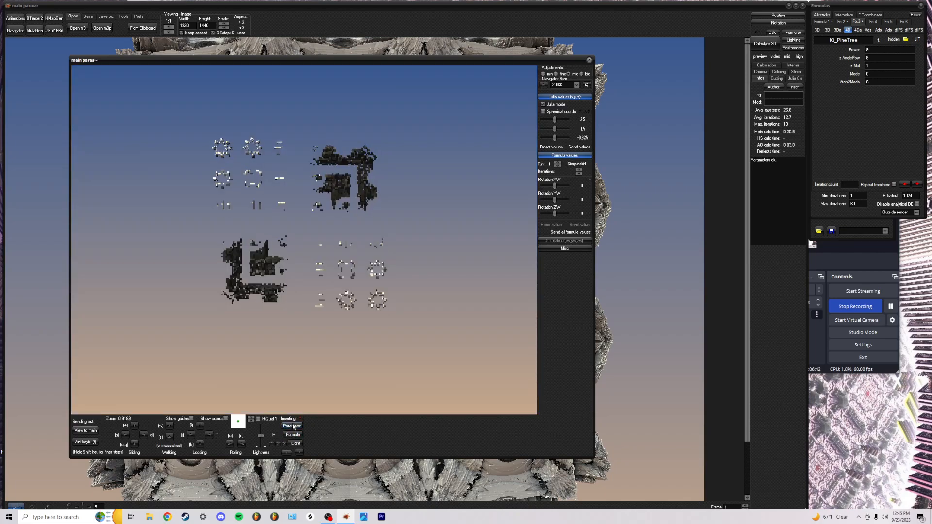
{"action": "left_click", "coordinate": [559, 163]}
{"action": "left_click", "coordinate": [558, 162]}
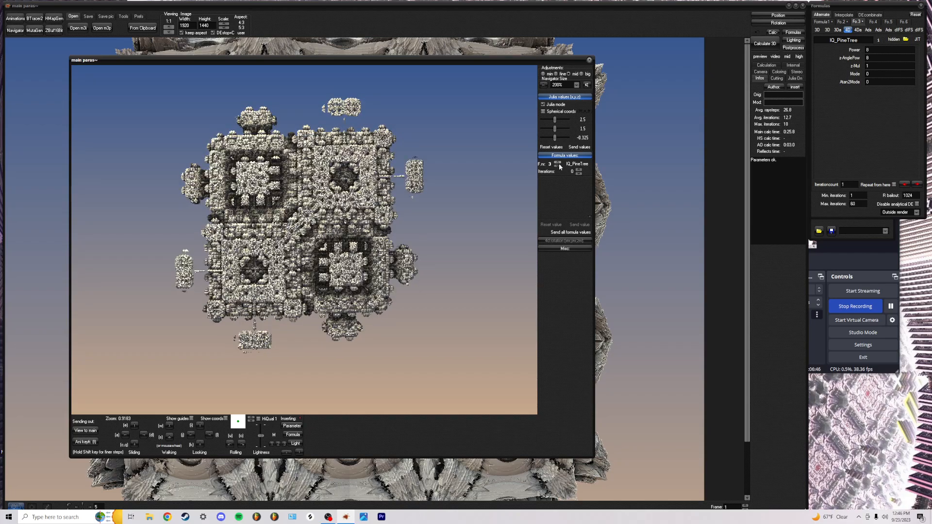
{"action": "left_click", "coordinate": [559, 166]}
{"action": "left_click", "coordinate": [578, 174]}
{"action": "left_click", "coordinate": [559, 165]}
{"action": "mouse_move", "coordinate": [556, 186]}
{"action": "left_mouse_down"}
{"action": "mouse_move", "coordinate": [564, 185]}
{"action": "mouse_move", "coordinate": [555, 186]}
{"action": "left_mouse_up"}
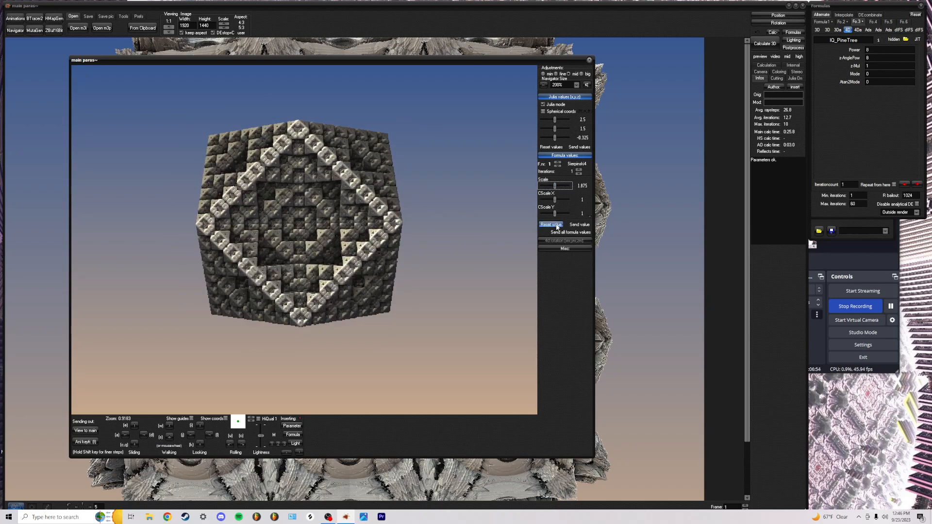
{"action": "mouse_move", "coordinate": [556, 200]}
{"action": "left_mouse_down"}
{"action": "mouse_move", "coordinate": [574, 199]}
{"action": "mouse_move", "coordinate": [544, 202]}
{"action": "mouse_move", "coordinate": [554, 200]}
{"action": "left_mouse_up"}
{"action": "scroll", "coordinate": [572, 188], "scroll_direction": "down", "scroll_amount": 2}
Turn off Julia mode and set koch_cube's Post-scale to 0.575, viewing the lattice at an angle
{"action": "left_click", "coordinate": [543, 104]}
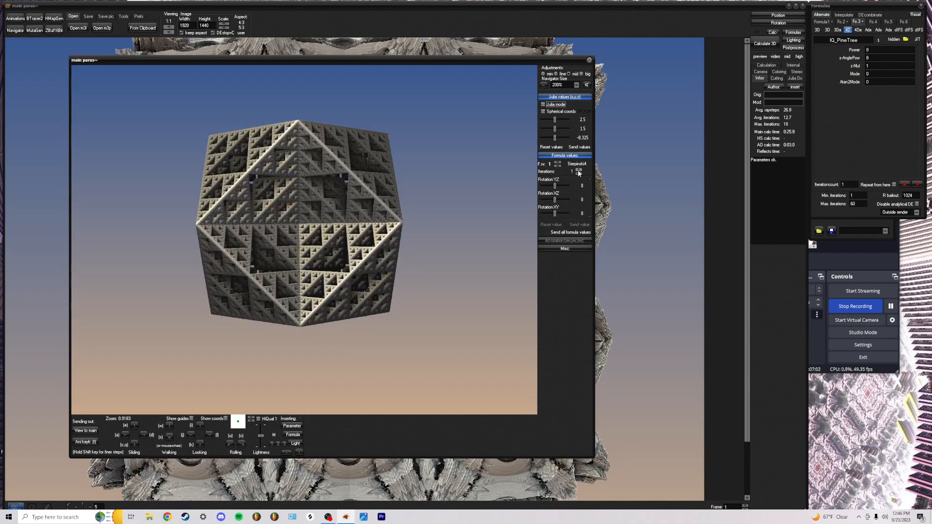
{"action": "left_click", "coordinate": [558, 162]}
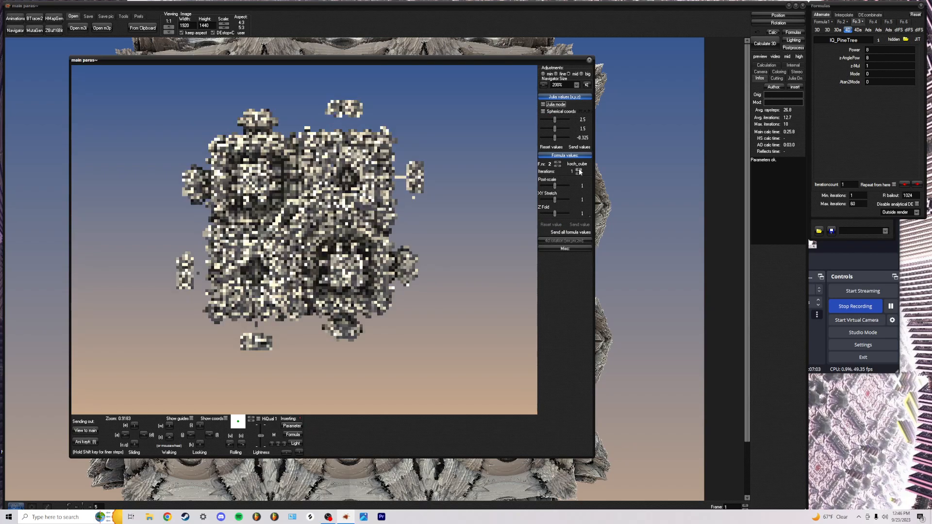
{"action": "mouse_move", "coordinate": [556, 186]}
{"action": "left_mouse_down"}
{"action": "mouse_move", "coordinate": [570, 187]}
{"action": "mouse_move", "coordinate": [550, 186]}
{"action": "mouse_move", "coordinate": [561, 187]}
{"action": "mouse_move", "coordinate": [547, 199]}
{"action": "left_mouse_up"}
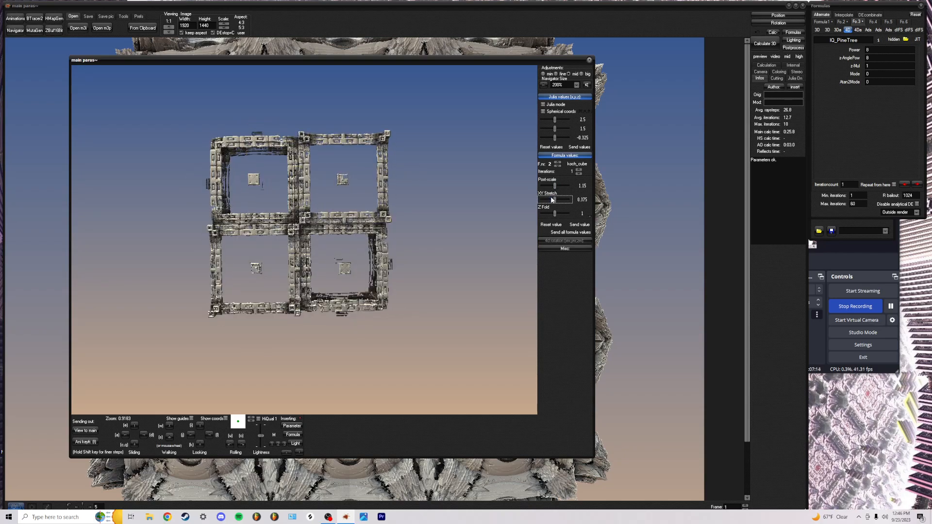
{"action": "mouse_move", "coordinate": [560, 186]}
{"action": "left_mouse_down"}
{"action": "mouse_move", "coordinate": [499, 189]}
{"action": "mouse_move", "coordinate": [558, 190]}
{"action": "left_mouse_up"}
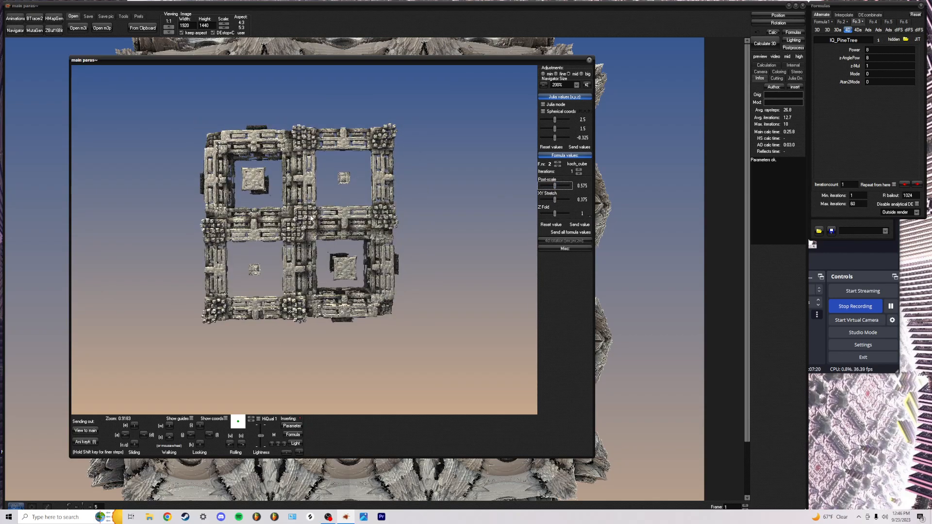
{"action": "scroll", "coordinate": [304, 240], "scroll_direction": "up", "scroll_amount": 5}
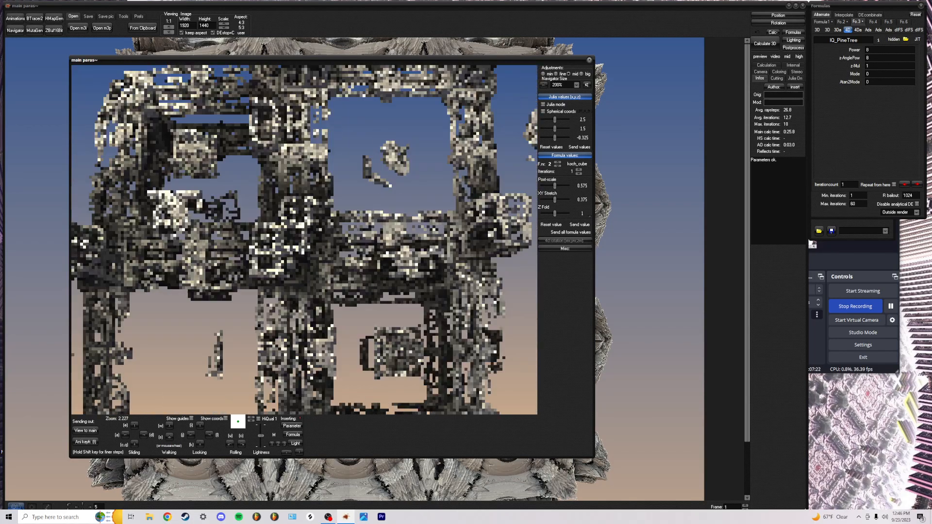
{"action": "scroll", "coordinate": [304, 239], "scroll_direction": "down", "scroll_amount": 4}
{"action": "key", "text": "d"}
{"action": "key", "text": "d"}
{"action": "key", "text": "d"}
{"action": "key", "text": "d"}
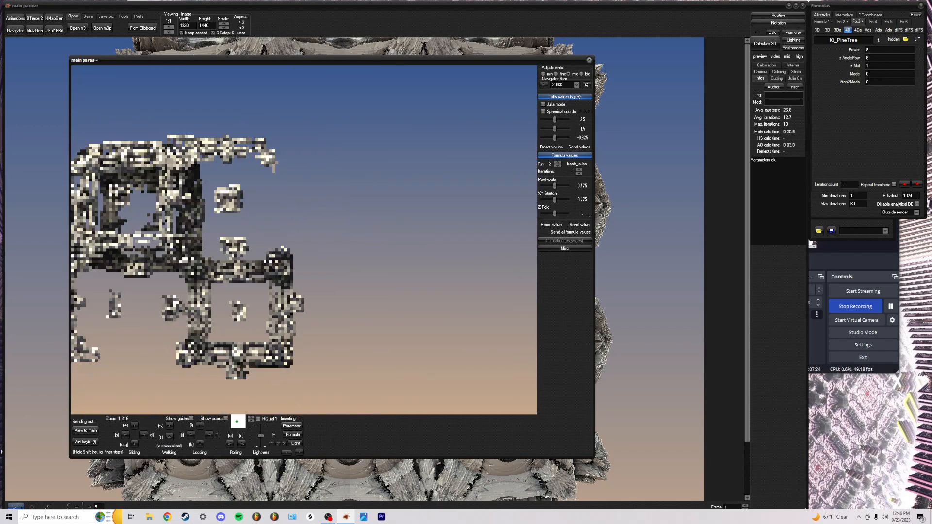
{"action": "scroll", "coordinate": [304, 240], "scroll_direction": "up", "scroll_amount": 4}
{"action": "key", "text": "a"}
{"action": "key", "text": "a"}
{"action": "key", "text": "a"}
{"action": "scroll", "coordinate": [304, 240], "scroll_direction": "up", "scroll_amount": 2}
{"action": "key", "text": "l"}
{"action": "key", "text": "l"}
{"action": "scroll", "coordinate": [304, 240], "scroll_direction": "up", "scroll_amount": 2}
{"action": "scroll", "coordinate": [303, 239], "scroll_direction": "down", "scroll_amount": 6}
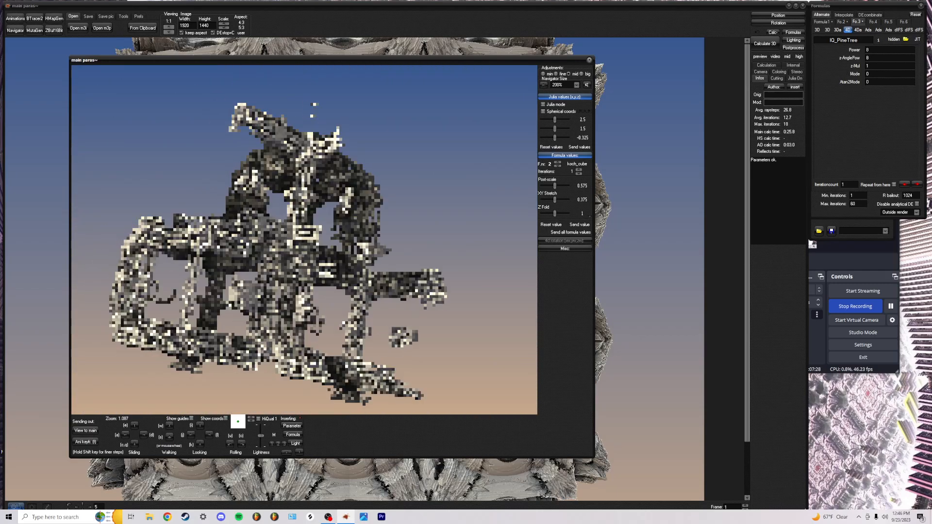
Set the Navigator's far plane to 100000
{"action": "left_click", "coordinate": [287, 453]}
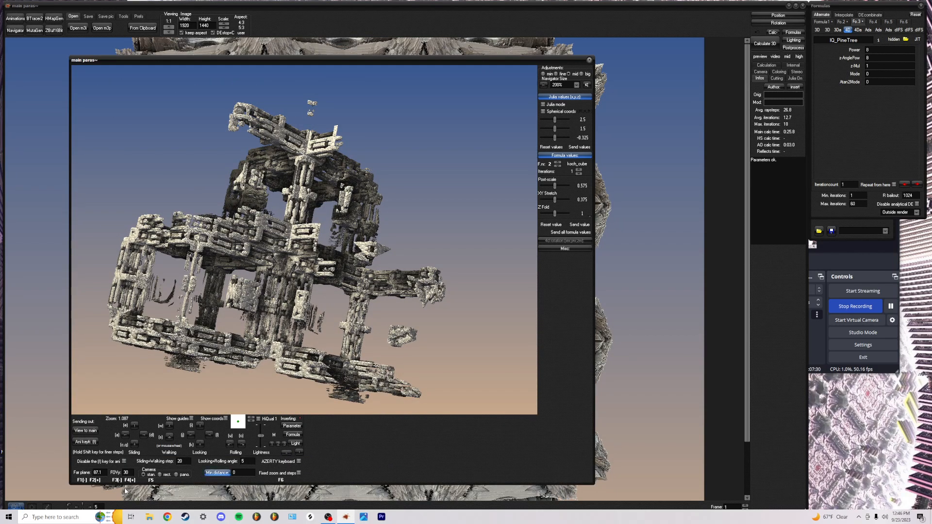
{"action": "double_click", "coordinate": [107, 471]}
{"action": "type", "text": "100000"}
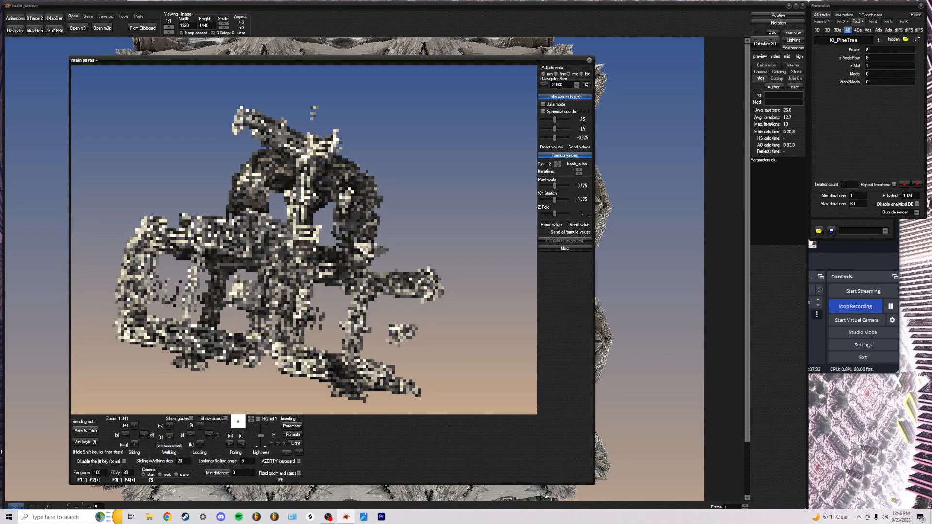
{"action": "scroll", "coordinate": [106, 471], "scroll_direction": "down", "scroll_amount": 1}
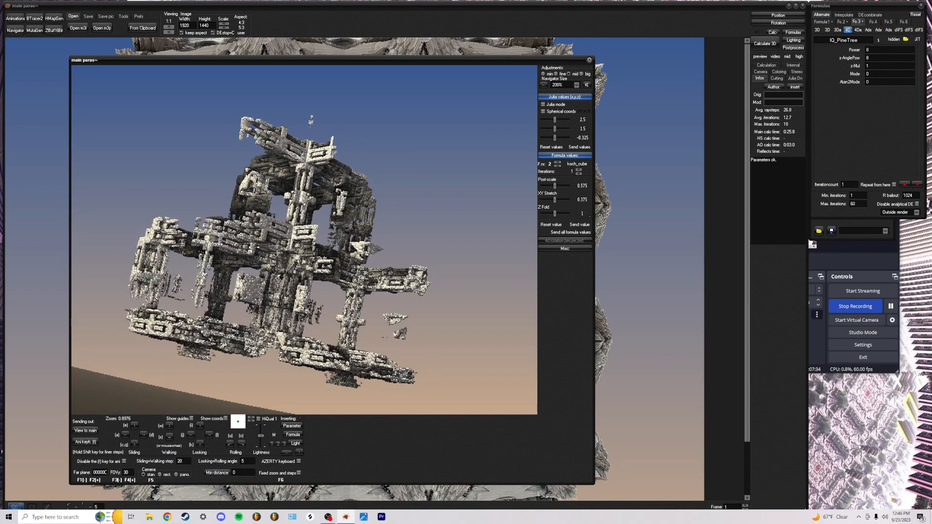
{"action": "scroll", "coordinate": [303, 240], "scroll_direction": "up", "scroll_amount": 5}
{"action": "scroll", "coordinate": [304, 240], "scroll_direction": "down", "scroll_amount": 6}
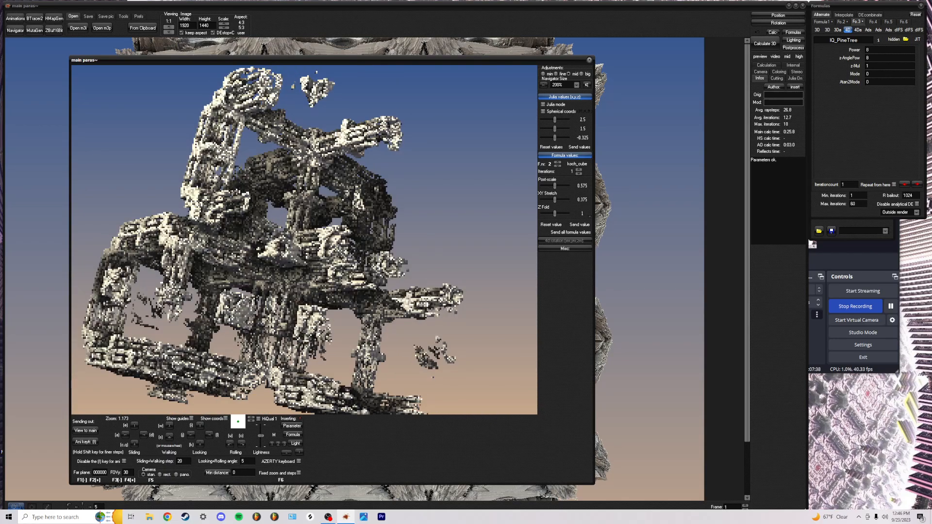
Set koch_cube to 3 iterations, Post-scale 0.5 and XY Stretch 0.425, then step to formula 3
{"action": "left_click", "coordinate": [580, 170]}
{"action": "left_click", "coordinate": [580, 170]}
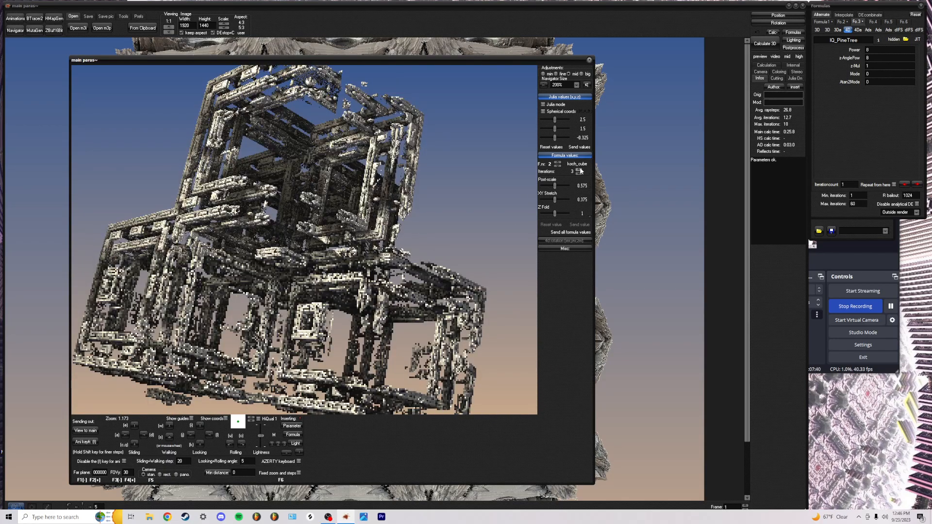
{"action": "left_click", "coordinate": [580, 173]}
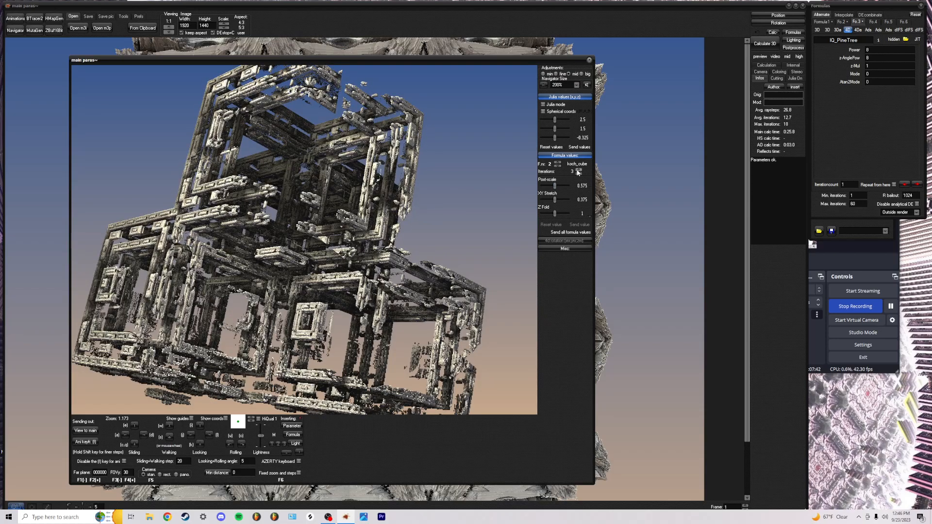
{"action": "left_click", "coordinate": [579, 173]}
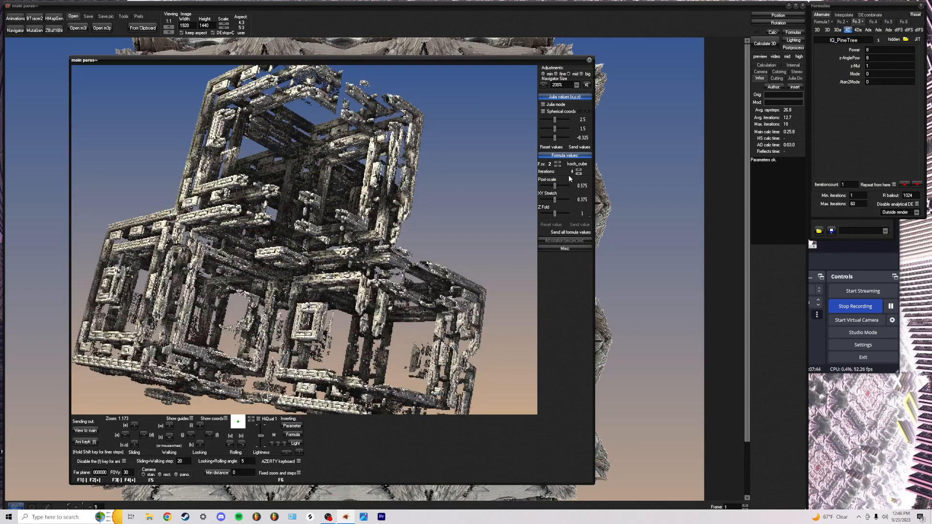
{"action": "left_click", "coordinate": [579, 174]}
{"action": "left_click_drag", "start_coordinate": [555, 186], "coordinate": [556, 188]}
{"action": "left_click", "coordinate": [554, 188]}
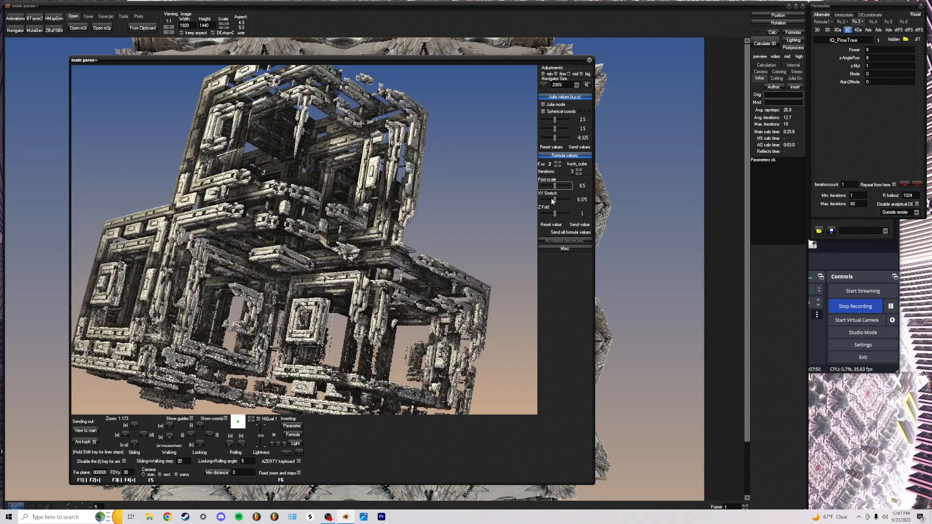
{"action": "left_click_drag", "start_coordinate": [556, 200], "coordinate": [558, 200]}
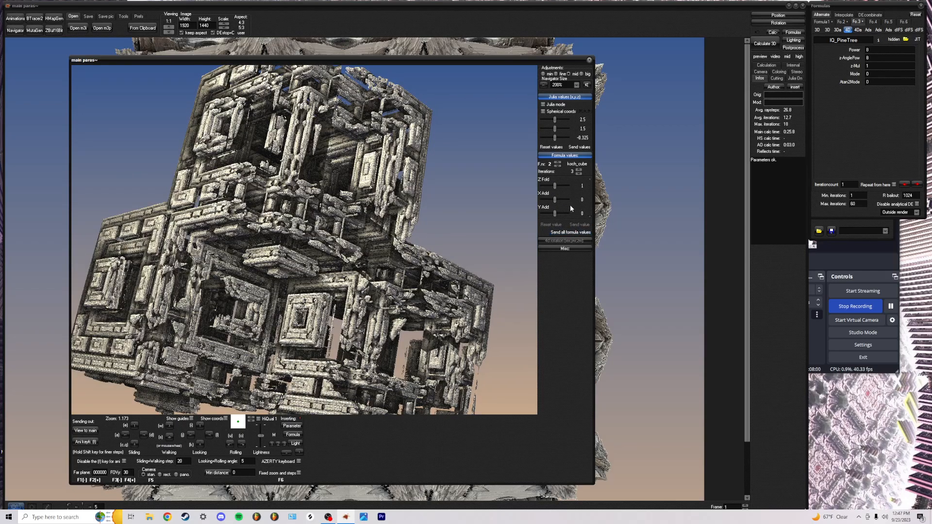
{"action": "left_click", "coordinate": [558, 163]}
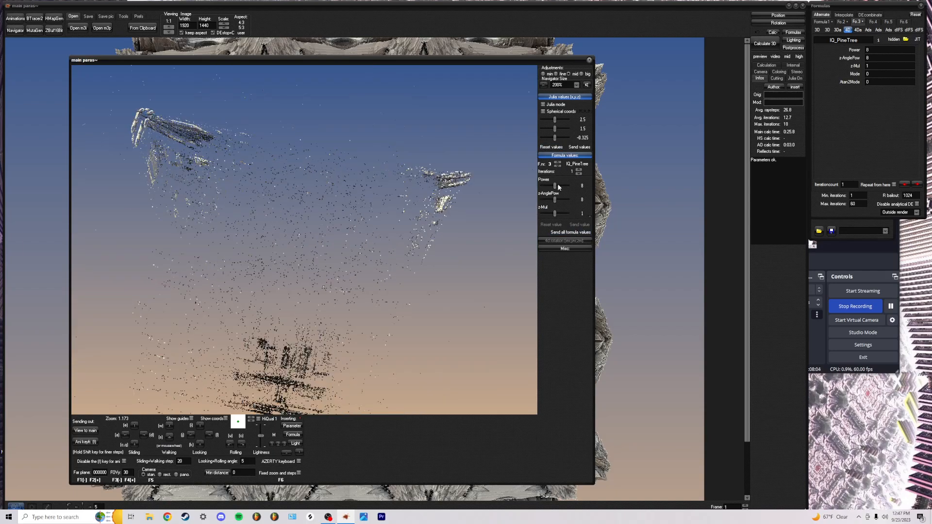
Set IQ_PineTree's iterations to 0, leaving its formula choice unchanged
{"action": "left_click", "coordinate": [579, 173]}
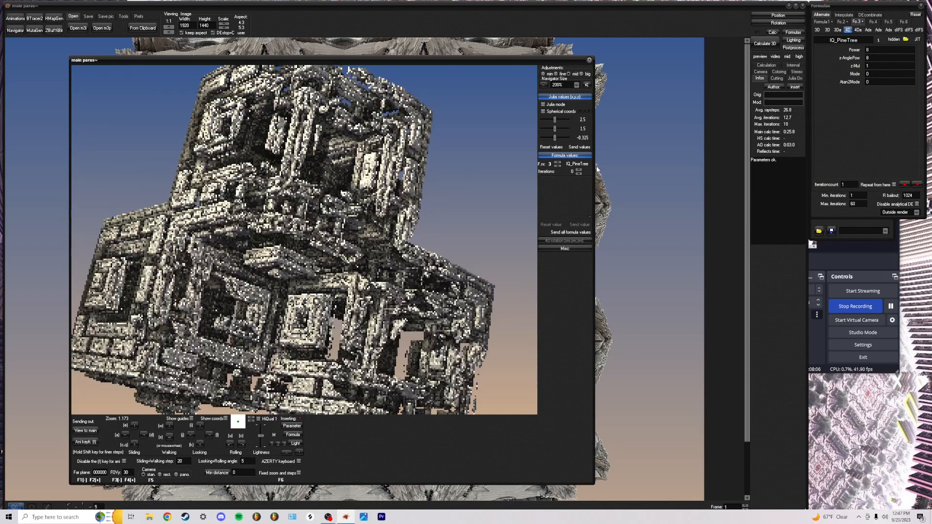
{"action": "left_click", "coordinate": [841, 30]}
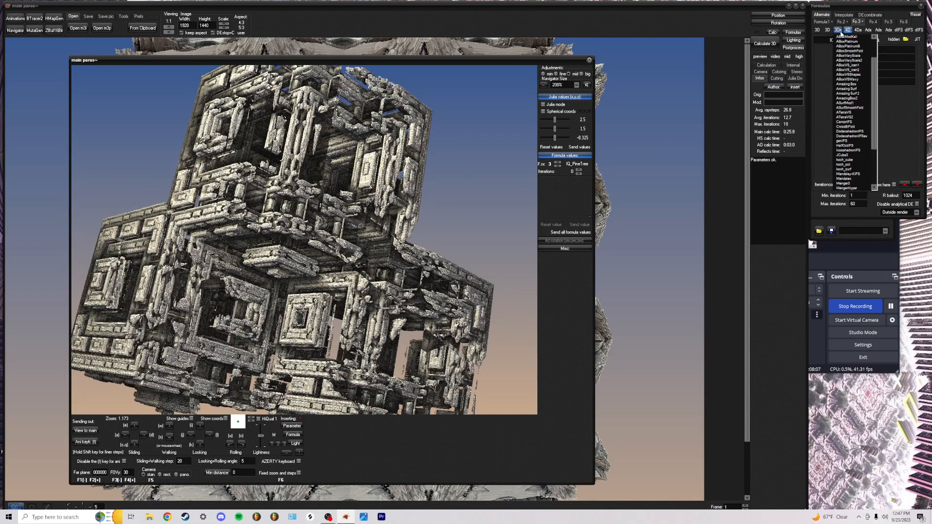
{"action": "left_click", "coordinate": [427, 208]}
Fly the Navigator camera far back from the dense cube lattice
{"action": "key", "text": "a"}
{"action": "key", "text": "w"}
{"action": "key", "text": "s"}
{"action": "key", "text": "w"}
{"action": "key", "text": "w"}
{"action": "key", "text": "w"}
{"action": "key", "text": "w"}
{"action": "key", "text": "w"}
{"action": "key", "text": "w"}
{"action": "key", "text": "w"}
{"action": "key", "text": "s"}
{"action": "key", "text": "s"}
{"action": "key", "text": "s"}
{"action": "key", "text": "s"}
{"action": "key", "text": "s"}
{"action": "key", "text": "s"}
{"action": "key", "text": "s"}
{"action": "key", "text": "s"}
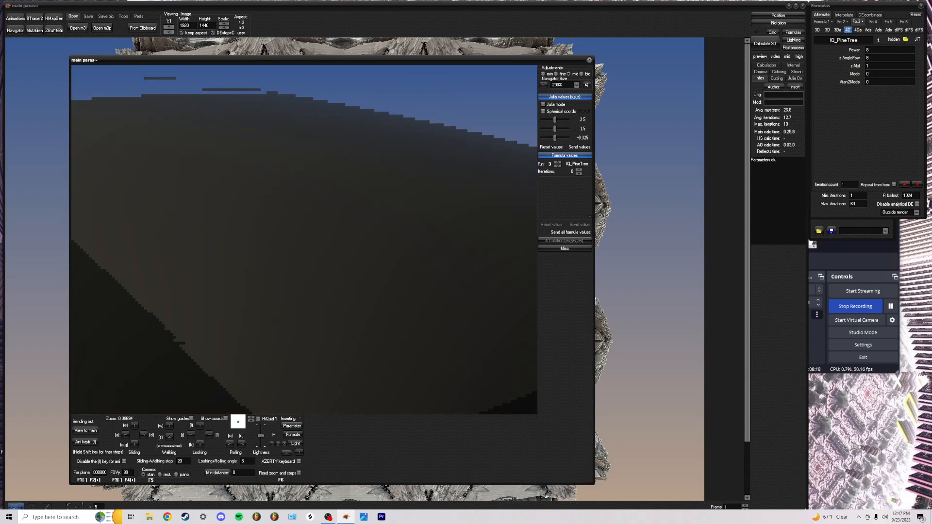
Fly forward deep into the cube lattice and tilt up to frame a close-up of a block corner
{"action": "key", "text": "w"}
{"action": "key", "text": "w"}
{"action": "key", "text": "w"}
{"action": "key", "text": "w"}
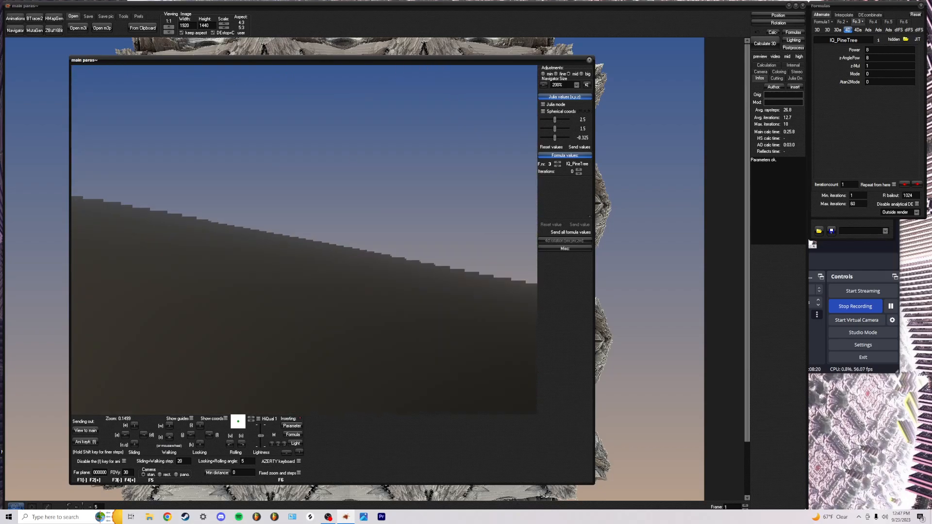
{"action": "key", "text": "w"}
{"action": "key", "text": "w"}
{"action": "key", "text": "w"}
{"action": "key", "text": "w"}
{"action": "key", "text": "w"}
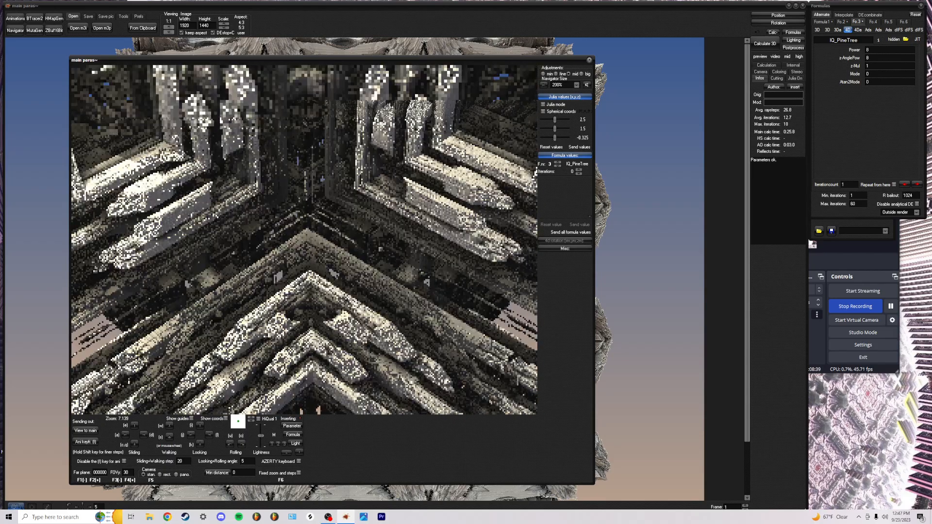
{"action": "key", "text": "s"}
{"action": "key", "text": "s"}
{"action": "key", "text": "s"}
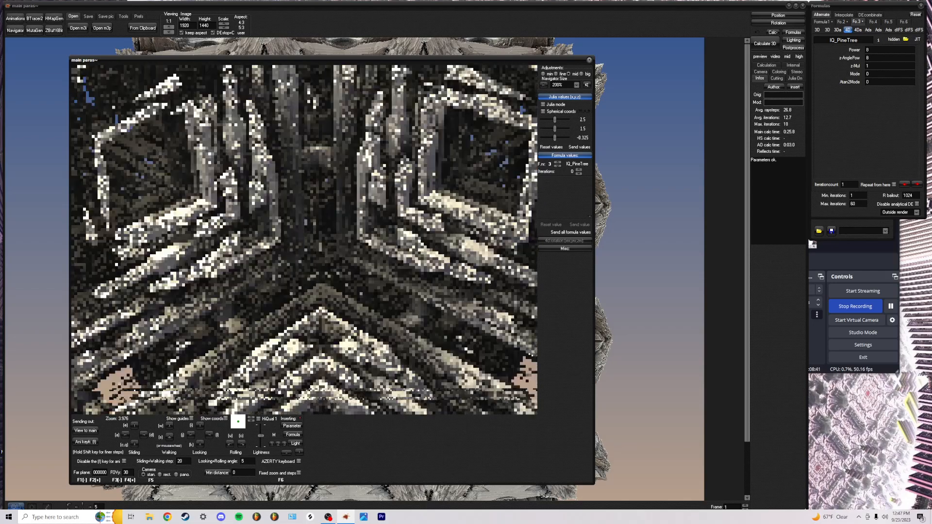
{"action": "key", "text": "w"}
{"action": "key", "text": "w"}
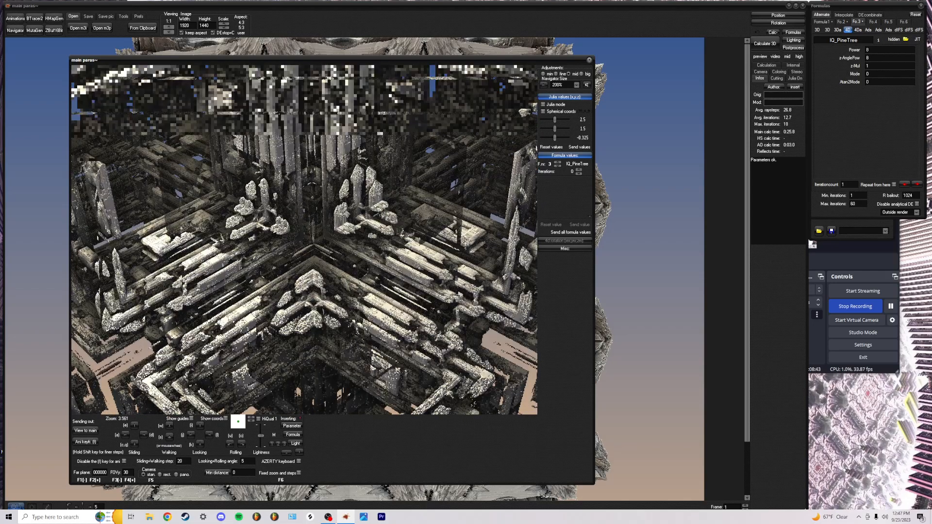
{"action": "key", "text": "w"}
{"action": "key", "text": "w"}
{"action": "key", "text": "w"}
{"action": "key", "text": "w"}
{"action": "key", "text": "w"}
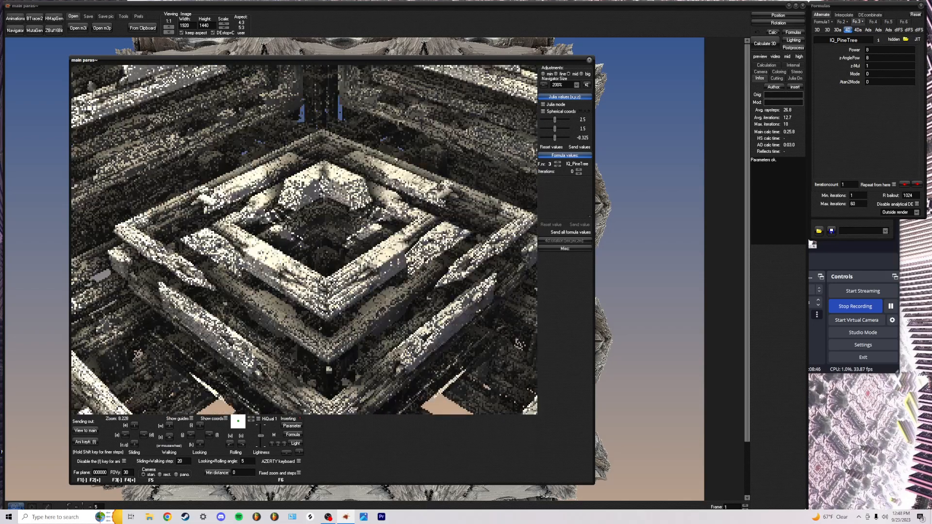
{"action": "key", "text": "w"}
{"action": "key", "text": "w"}
{"action": "key", "text": "w"}
{"action": "key", "text": "w"}
{"action": "key", "text": "w"}
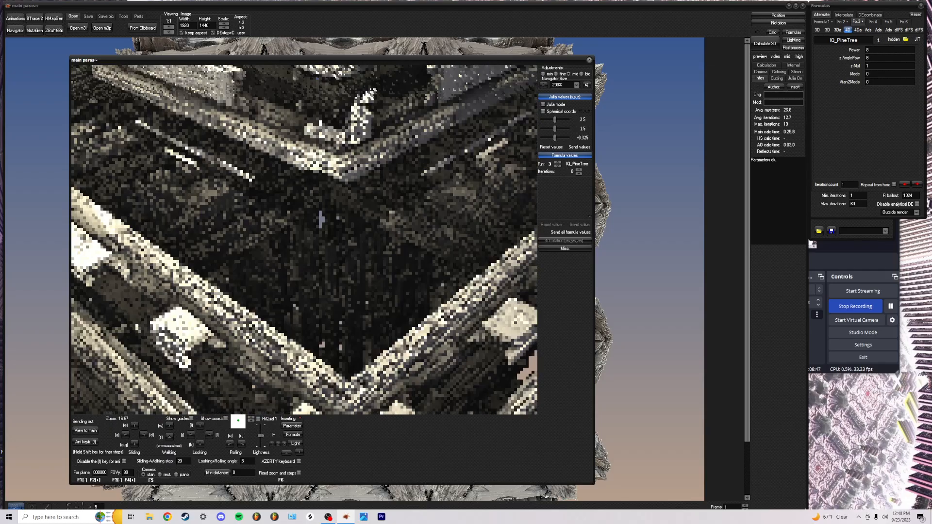
{"action": "key", "text": "w"}
{"action": "key", "text": "w"}
{"action": "key", "text": "w"}
{"action": "key", "text": "w"}
{"action": "key", "text": "w"}
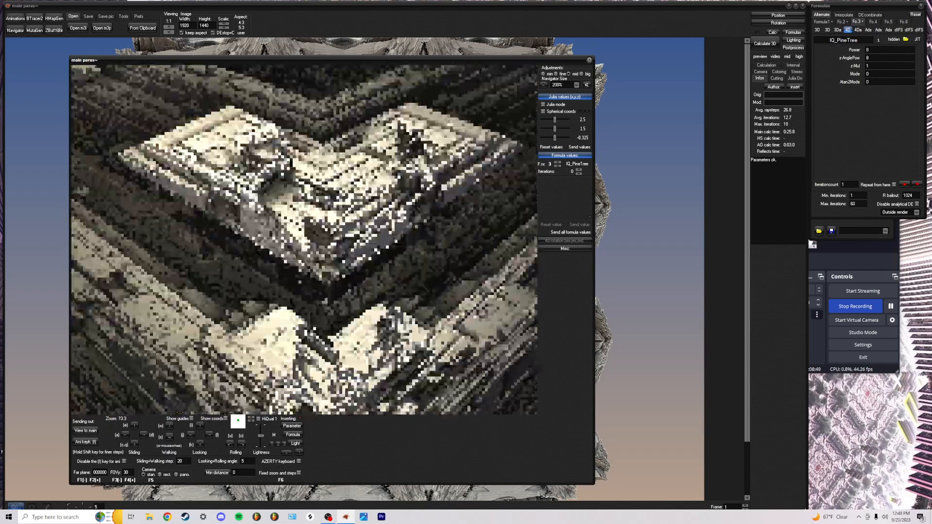
{"action": "key", "text": "w"}
{"action": "key", "text": "w"}
{"action": "key", "text": "w"}
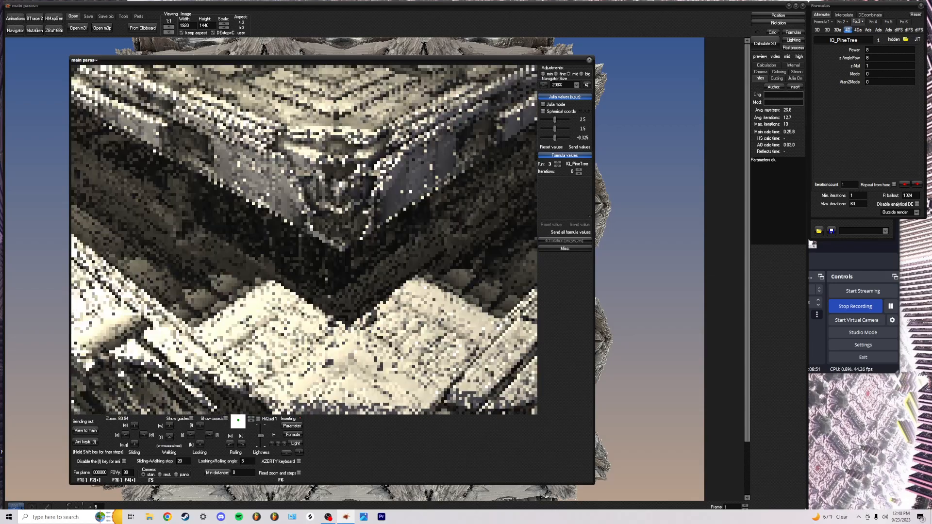
{"action": "key", "text": "i"}
{"action": "key", "text": "i"}
{"action": "key", "text": "i"}
{"action": "key", "text": "i"}
{"action": "key", "text": "i"}
{"action": "key", "text": "i"}
{"action": "key", "text": "i"}
{"action": "key", "text": "i"}
{"action": "key", "text": "i"}
{"action": "key", "text": "i"}
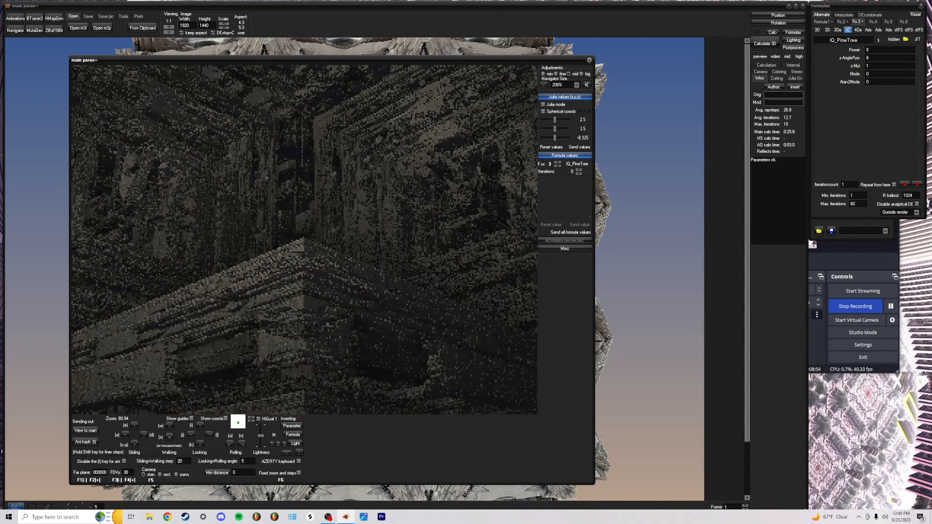
Nudge the view, send it to the main window, and render at 960x720
{"action": "left_click", "coordinate": [303, 239]}
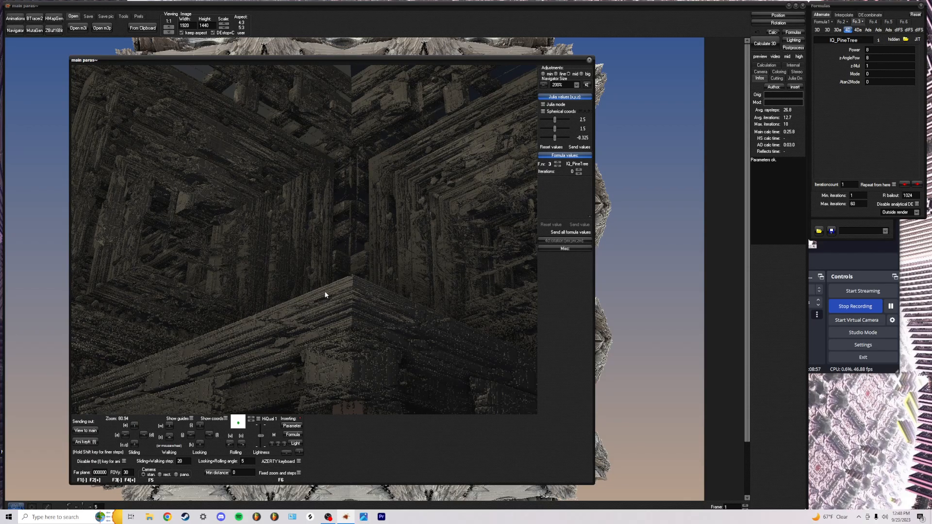
{"action": "left_click", "coordinate": [85, 431]}
{"action": "left_click", "coordinate": [224, 27]}
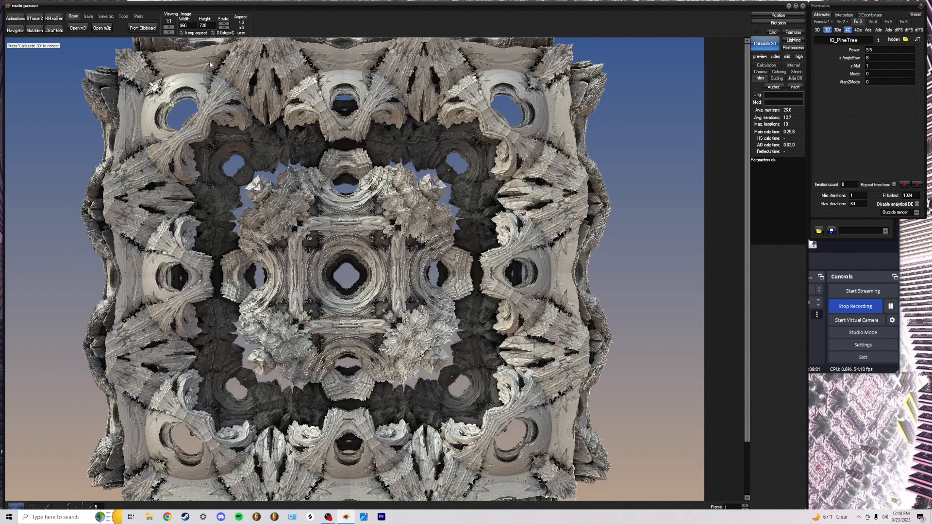
{"action": "left_click", "coordinate": [759, 45]}
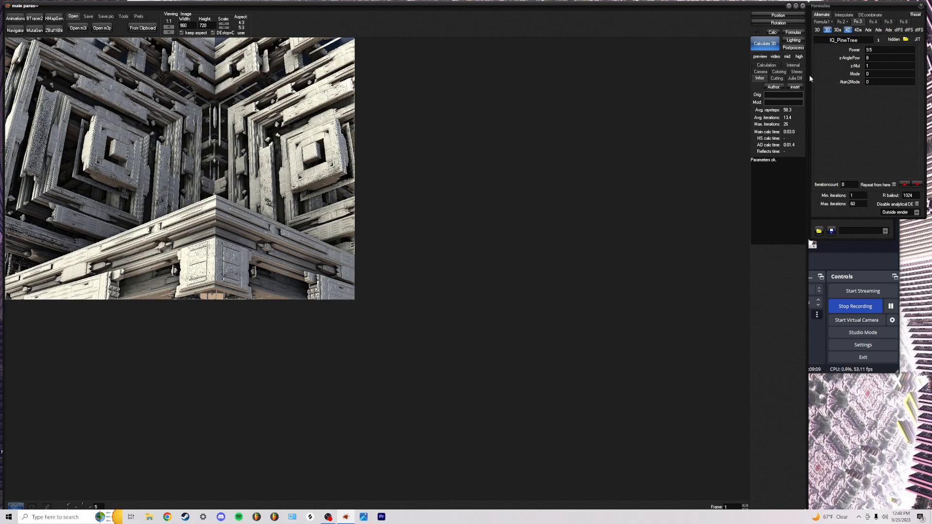
Calculate ambient shadows on the render, comparing the default mode, SSAO24 and SSAO15
{"action": "left_click", "coordinate": [794, 47]}
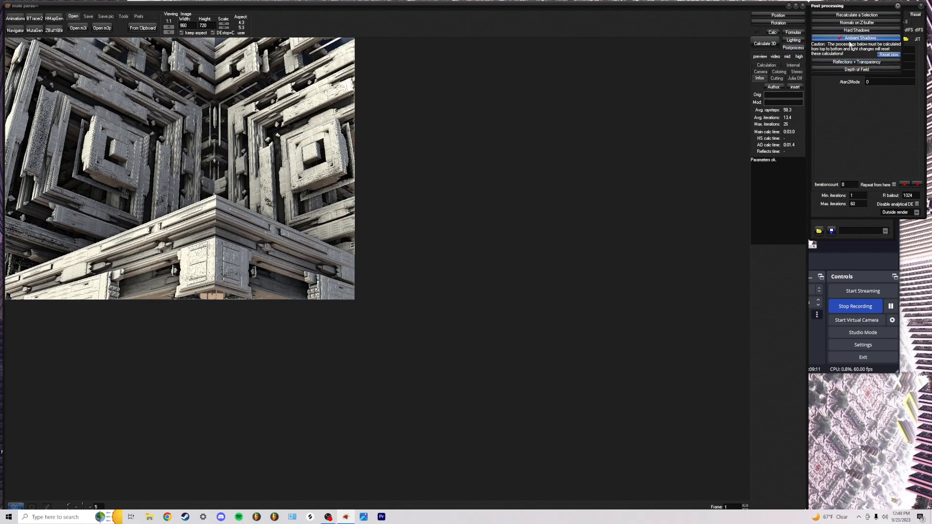
{"action": "left_click", "coordinate": [850, 39]}
{"action": "left_click", "coordinate": [837, 98]}
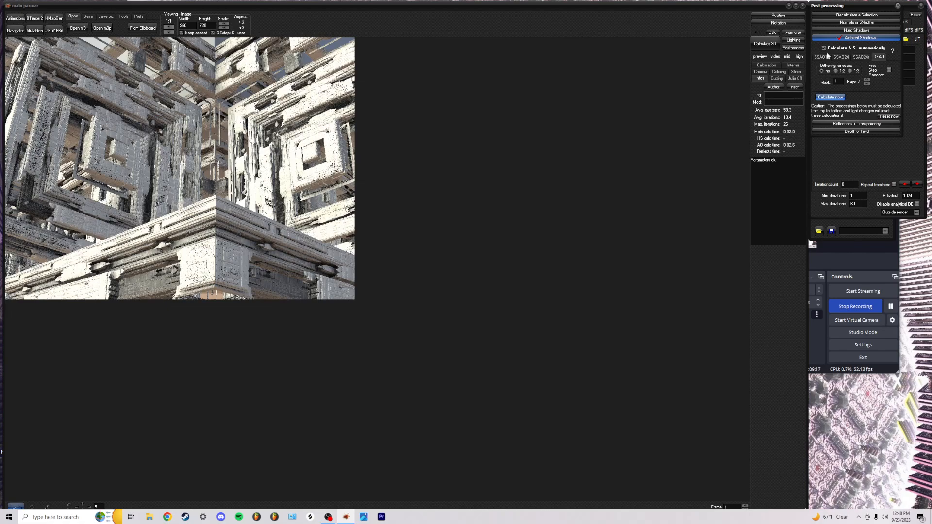
{"action": "left_click", "coordinate": [841, 58]}
{"action": "left_click", "coordinate": [842, 97]}
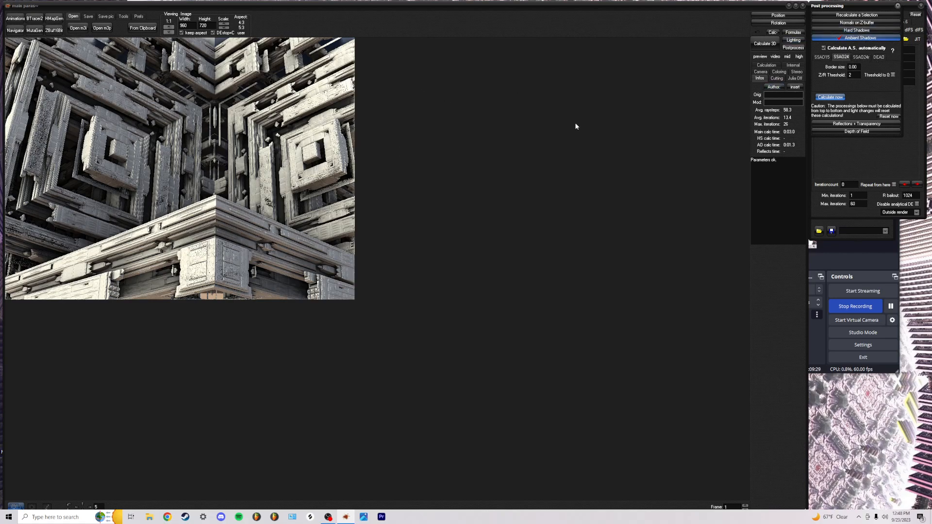
{"action": "left_click", "coordinate": [818, 58]}
{"action": "left_click", "coordinate": [829, 97]}
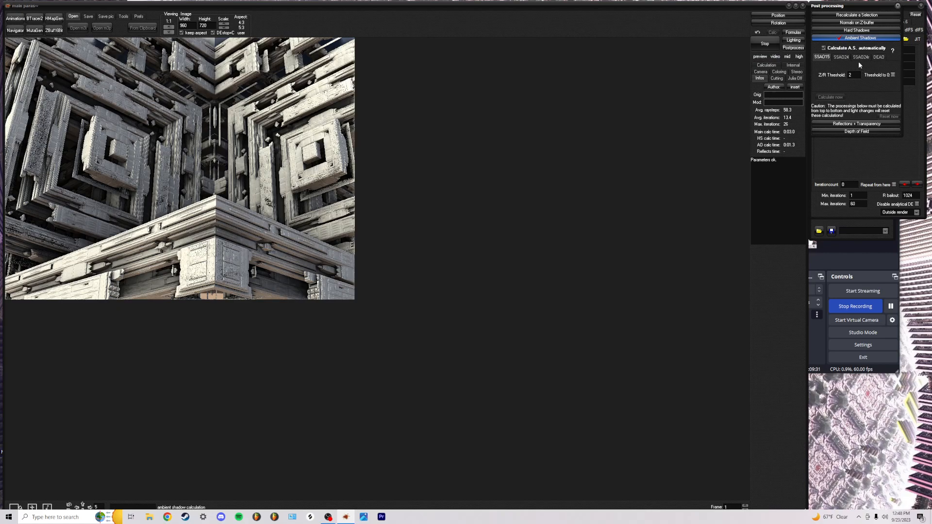
Compare SSAO24r against SSAO24, finishing with SSAO24 ambient shadows calculated
{"action": "left_click", "coordinate": [858, 58]}
{"action": "left_click", "coordinate": [833, 98]}
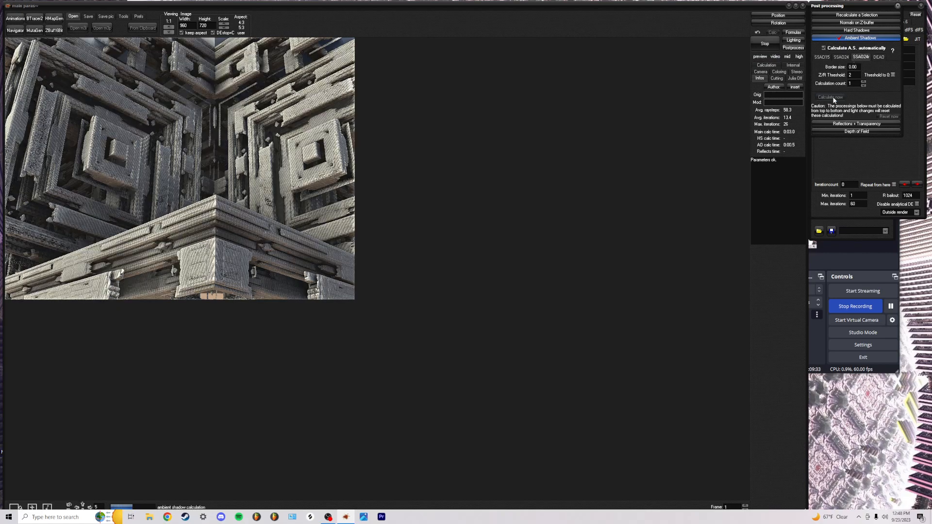
{"action": "left_click", "coordinate": [841, 57]}
{"action": "left_click", "coordinate": [830, 97]}
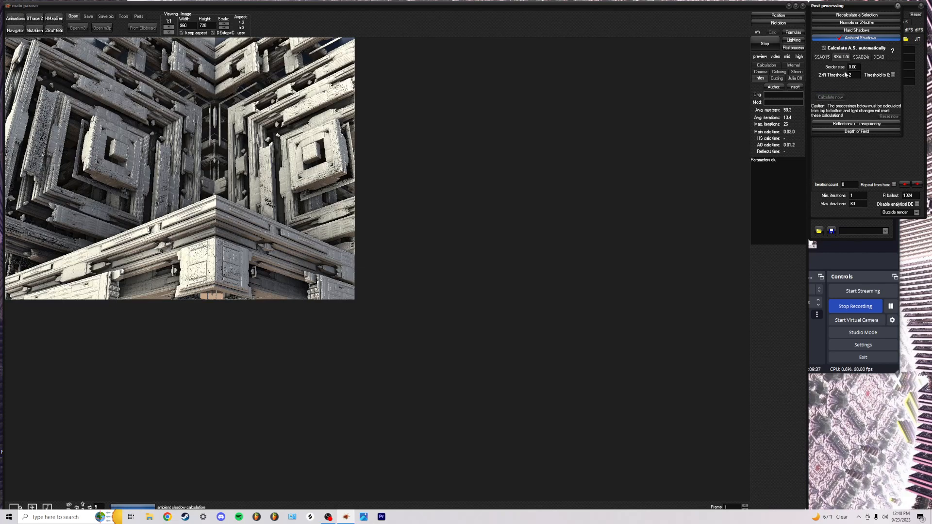
{"action": "left_click", "coordinate": [862, 57]}
{"action": "left_click", "coordinate": [827, 97]}
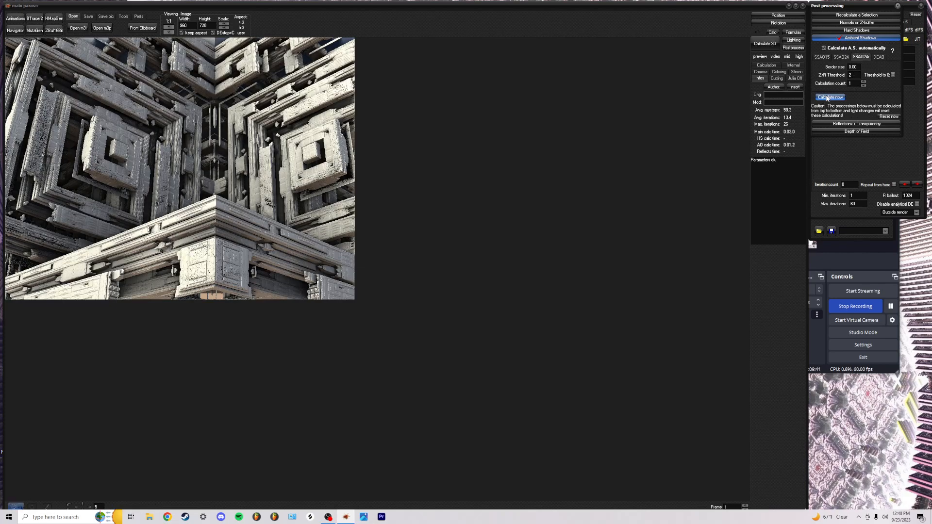
{"action": "left_click", "coordinate": [841, 57]}
{"action": "left_click", "coordinate": [831, 97]}
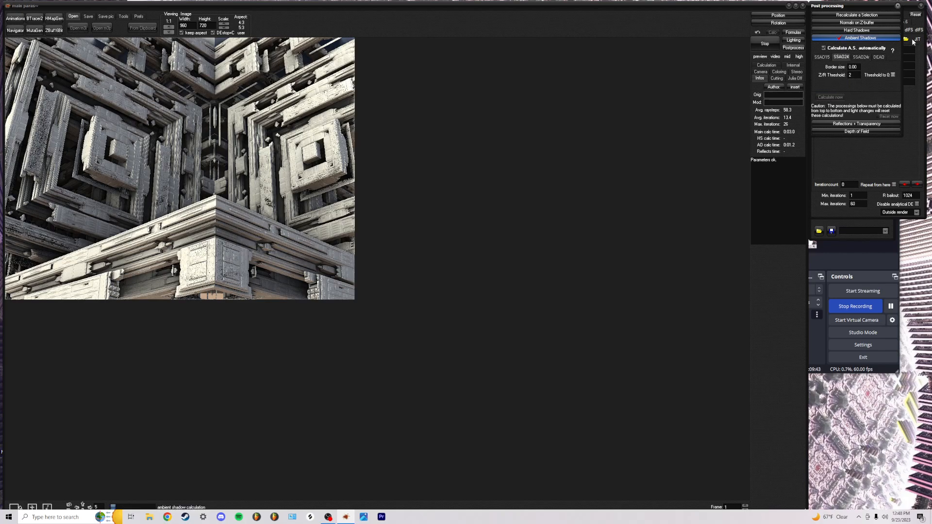
Cycle through the lighting colour presets from orange, ending on the neutral grey-white preset
{"action": "left_click", "coordinate": [898, 5]}
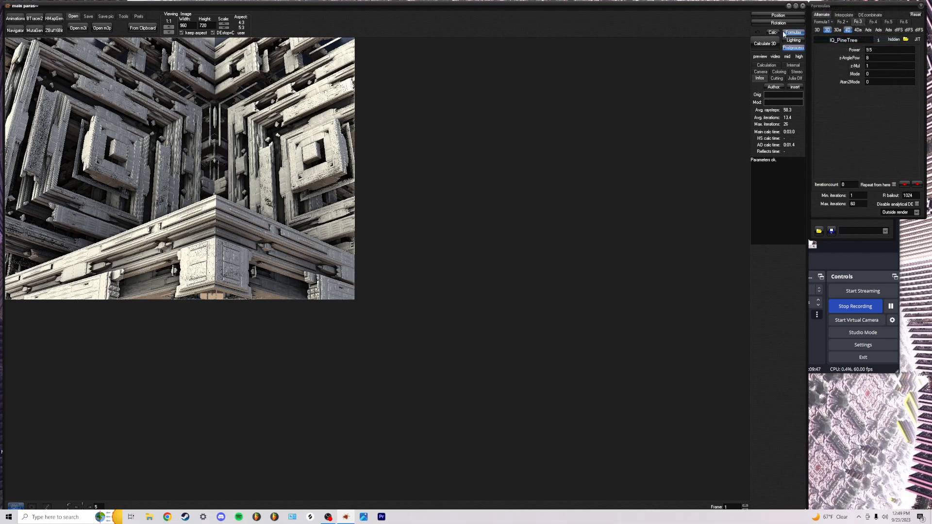
{"action": "left_click", "coordinate": [792, 40]}
{"action": "left_click", "coordinate": [845, 205]}
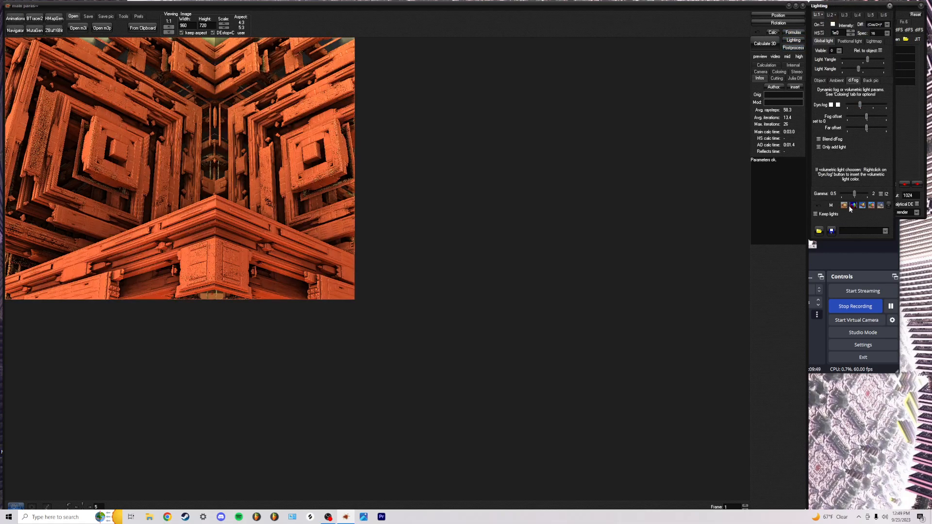
{"action": "left_click", "coordinate": [855, 206]}
{"action": "left_click", "coordinate": [864, 206]}
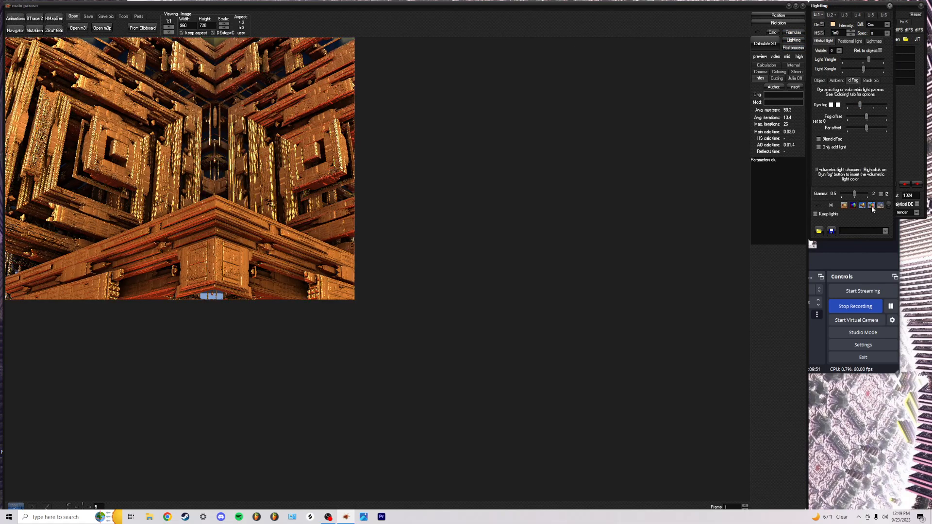
{"action": "left_click", "coordinate": [872, 206]}
{"action": "left_click", "coordinate": [880, 205]}
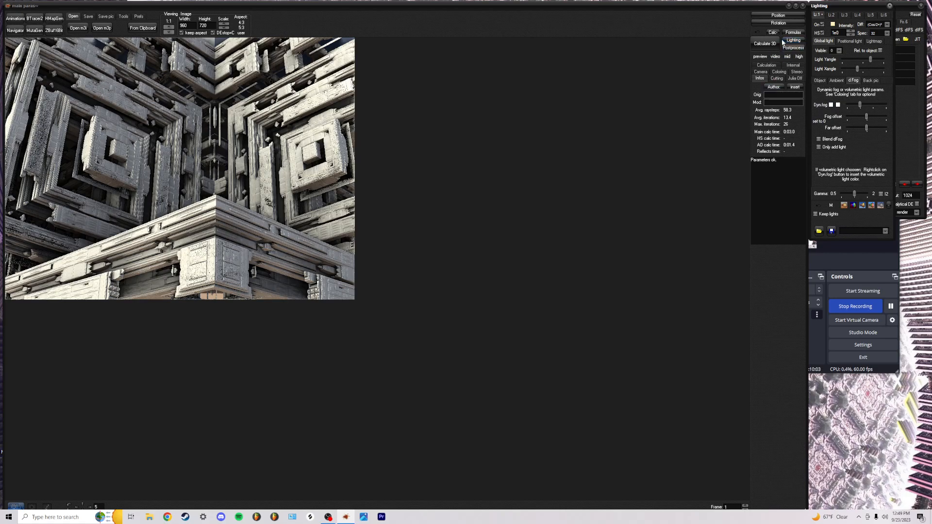
Reopen the Navigator and back the camera out, tilting until the whole cube fractal is framed
{"action": "left_click", "coordinate": [15, 30]}
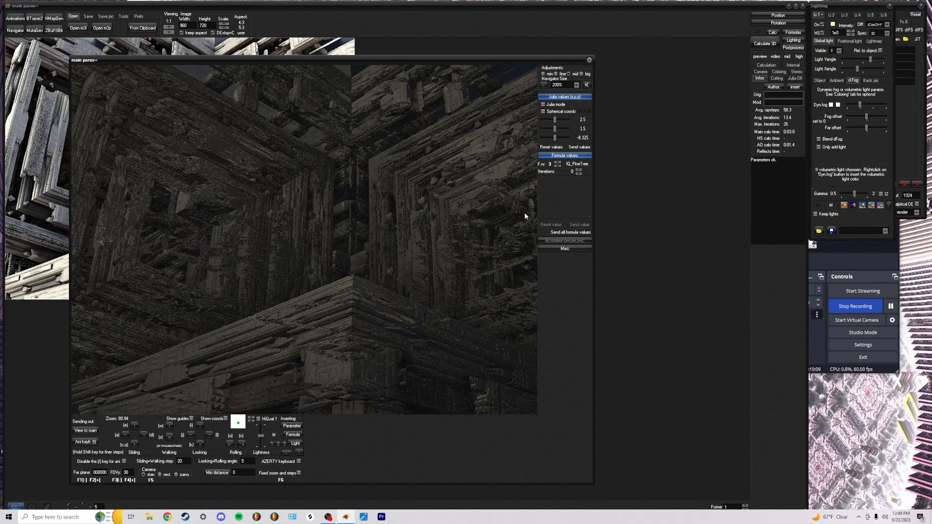
{"action": "key", "text": "k"}
{"action": "key", "text": "k"}
{"action": "key", "text": "k"}
{"action": "key", "text": "k"}
{"action": "key", "text": "k"}
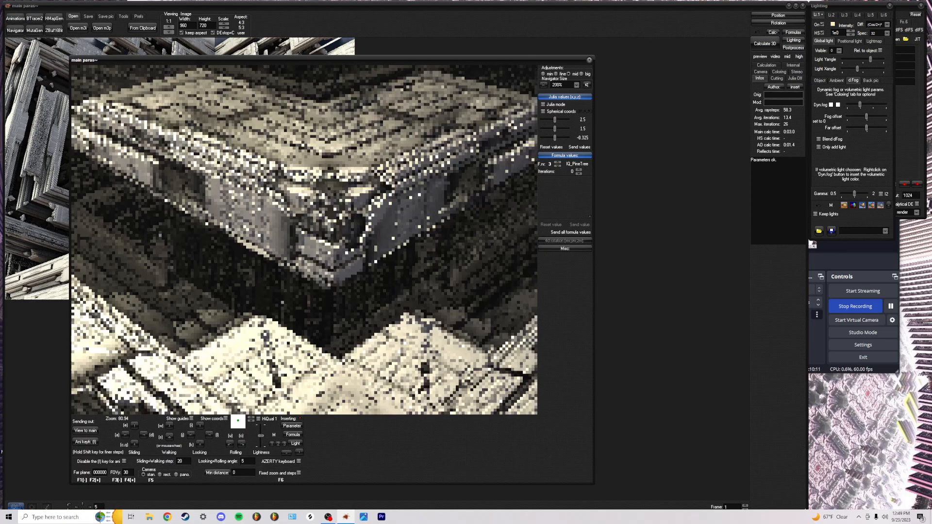
{"action": "key", "text": "s"}
{"action": "key", "text": "s"}
{"action": "key", "text": "s"}
{"action": "key", "text": "s"}
{"action": "key", "text": "s"}
{"action": "key", "text": "s"}
{"action": "key", "text": "w"}
{"action": "key", "text": "i"}
{"action": "key", "text": "q"}
{"action": "key", "text": "q"}
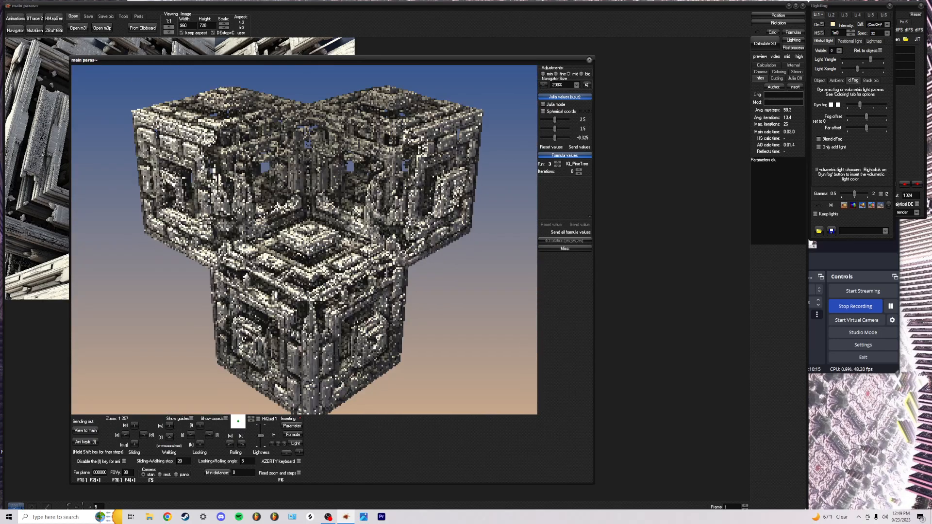
Put DodecahedronIFS into the third formula slot in place of IQ_PineTree
{"action": "left_click", "coordinate": [799, 41]}
{"action": "left_click", "coordinate": [794, 34]}
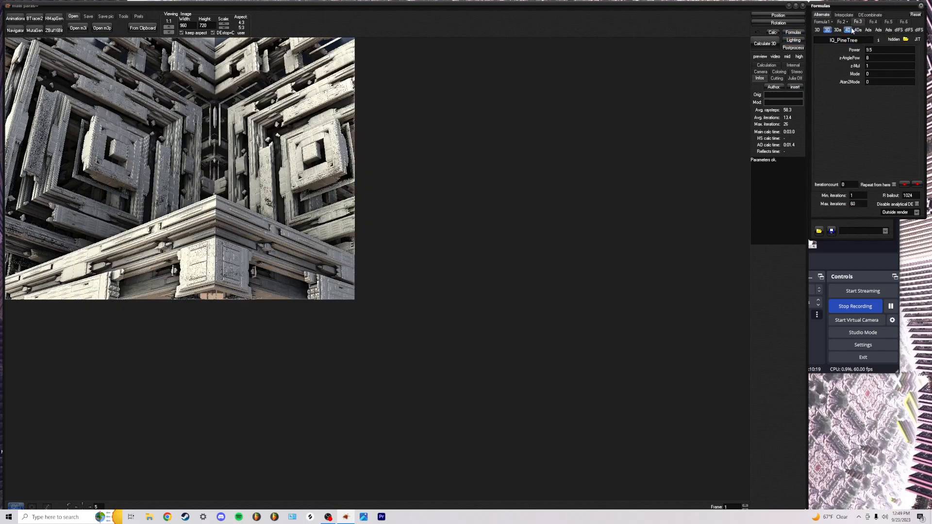
{"action": "mouse_move", "coordinate": [838, 30]}
{"action": "scroll", "coordinate": [854, 116], "scroll_direction": "down", "scroll_amount": 2}
{"action": "left_click", "coordinate": [859, 117]}
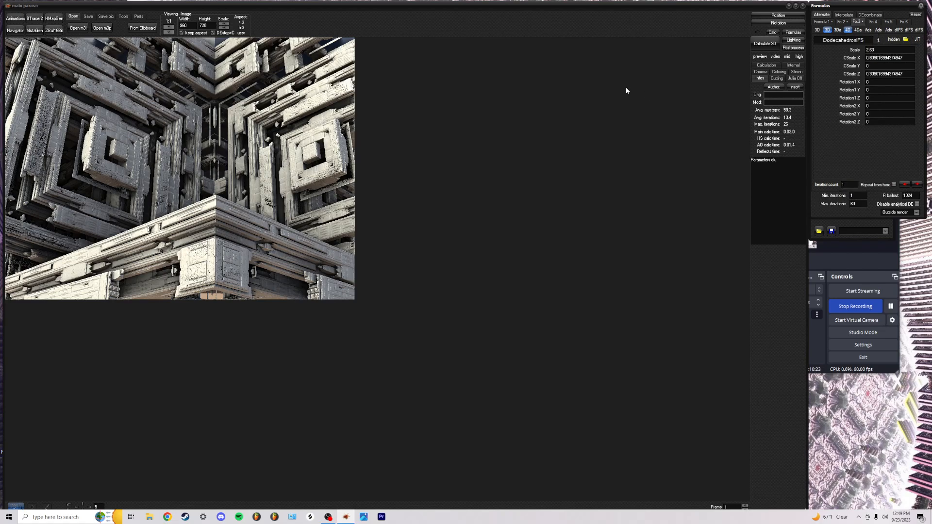
Send DodecahedronIFS to the Navigator preview and lower its Scale to 0.655, with CScale Y 1.35
{"action": "left_click", "coordinate": [15, 31]}
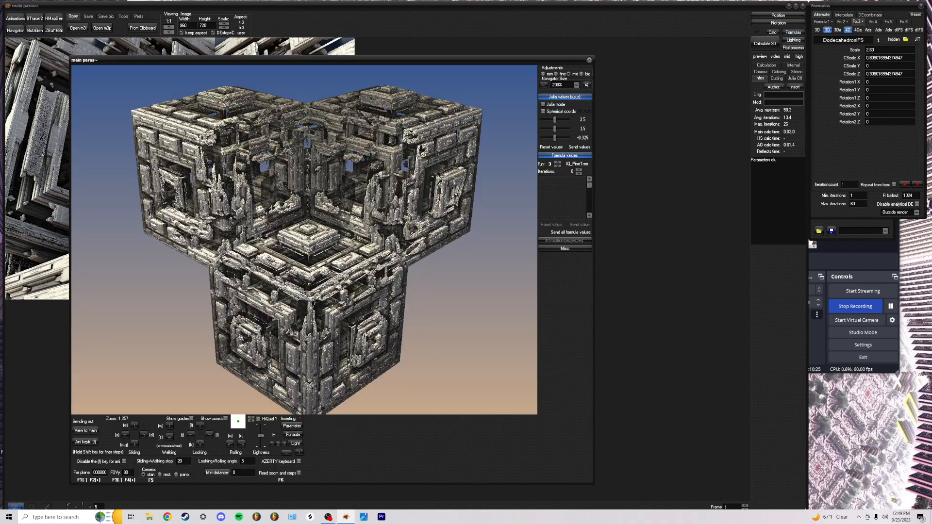
{"action": "left_click", "coordinate": [294, 435]}
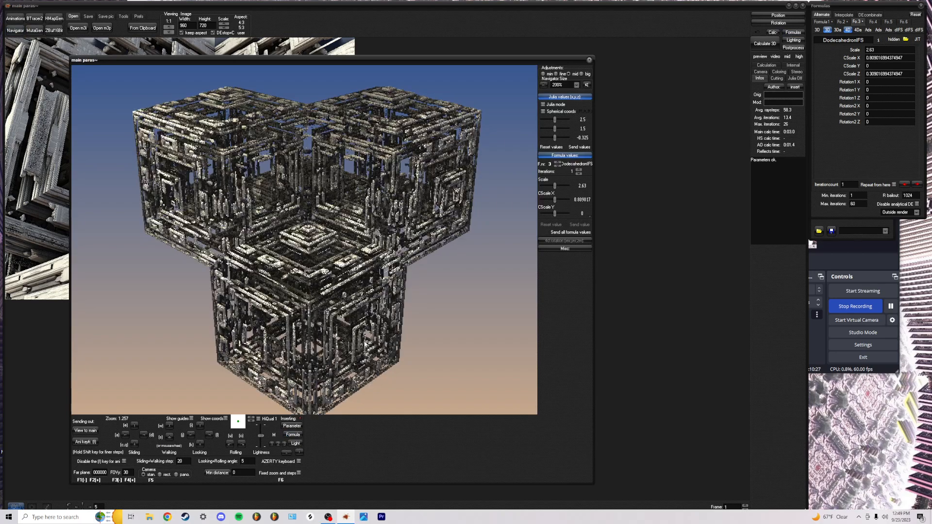
{"action": "mouse_move", "coordinate": [556, 187]}
{"action": "left_mouse_down"}
{"action": "mouse_move", "coordinate": [533, 188]}
{"action": "mouse_move", "coordinate": [567, 190]}
{"action": "mouse_move", "coordinate": [538, 202]}
{"action": "mouse_move", "coordinate": [556, 214]}
{"action": "mouse_move", "coordinate": [539, 217]}
{"action": "mouse_move", "coordinate": [568, 215]}
{"action": "mouse_move", "coordinate": [557, 200]}
{"action": "mouse_move", "coordinate": [571, 200]}
{"action": "mouse_move", "coordinate": [560, 188]}
{"action": "left_mouse_up"}
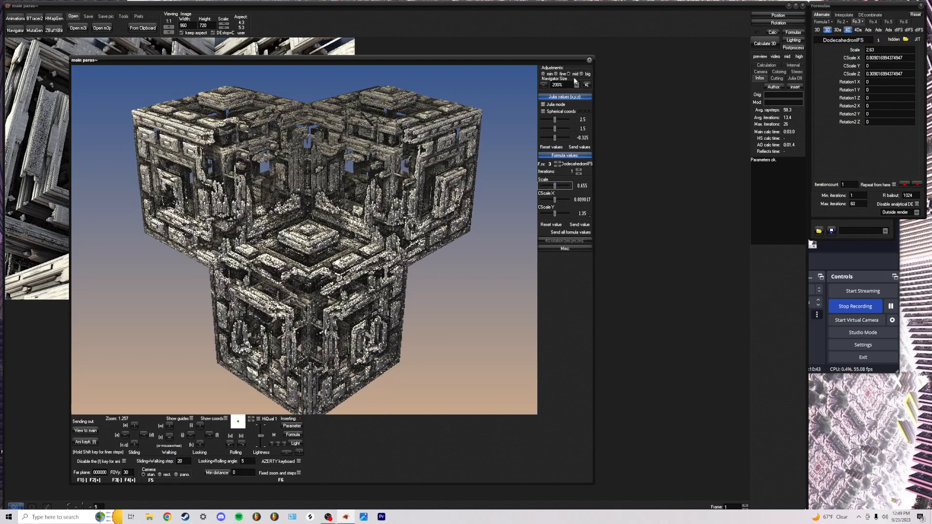
Load Amazing Surf 2 as the third formula and send its parameters to the Navigator
{"action": "left_click", "coordinate": [846, 31]}
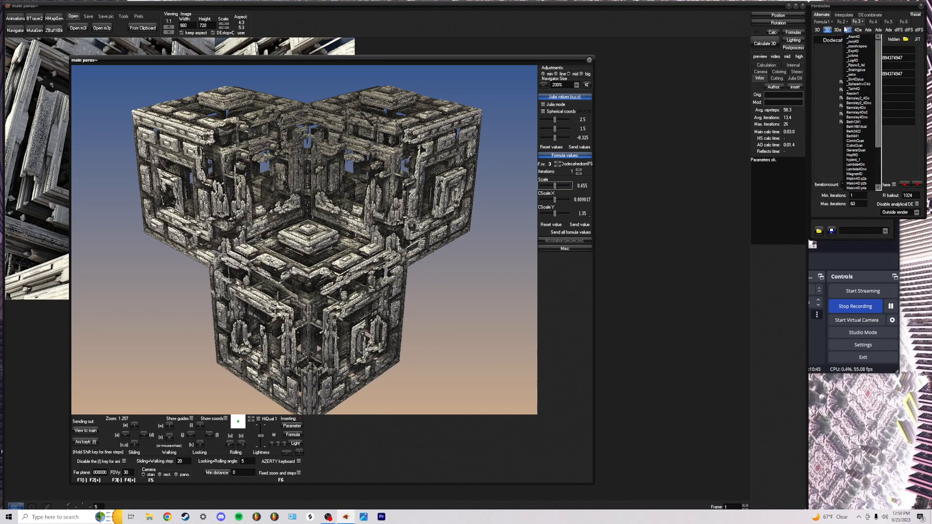
{"action": "left_click", "coordinate": [837, 31]}
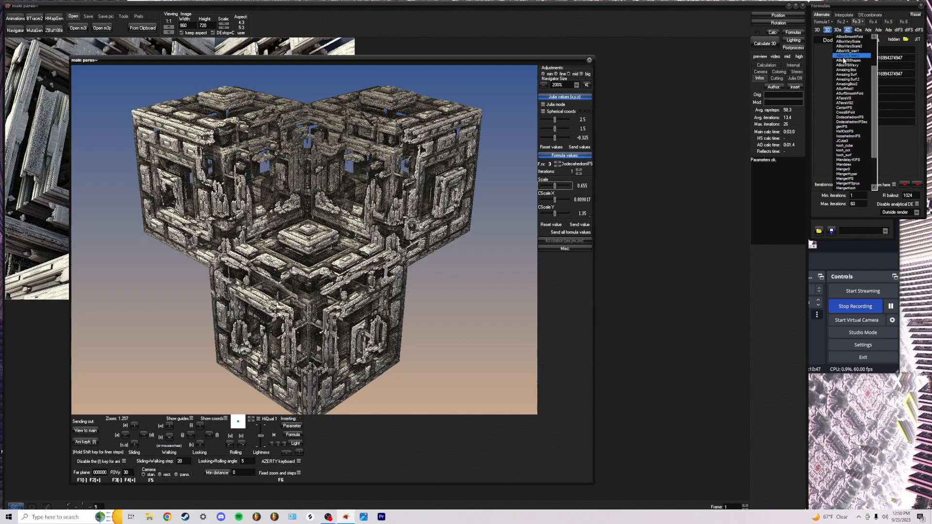
{"action": "left_click", "coordinate": [855, 79]}
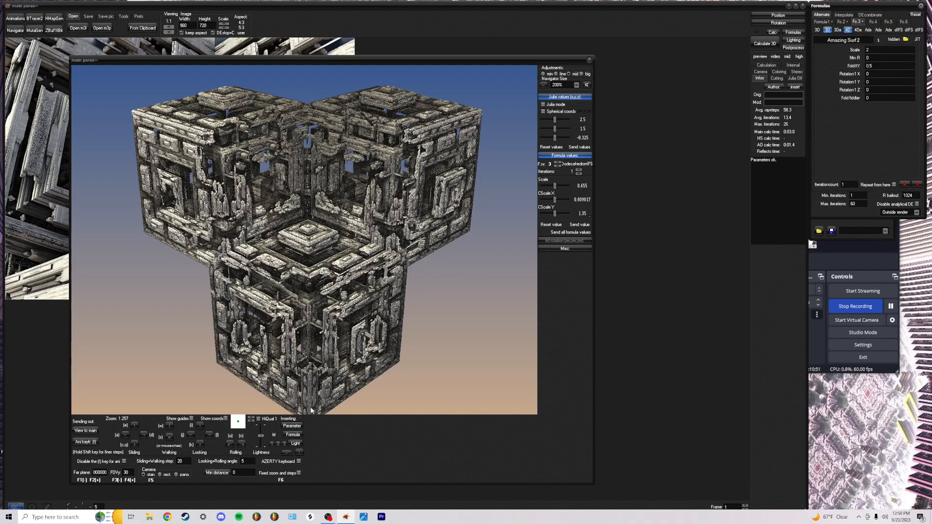
{"action": "left_click", "coordinate": [294, 427]}
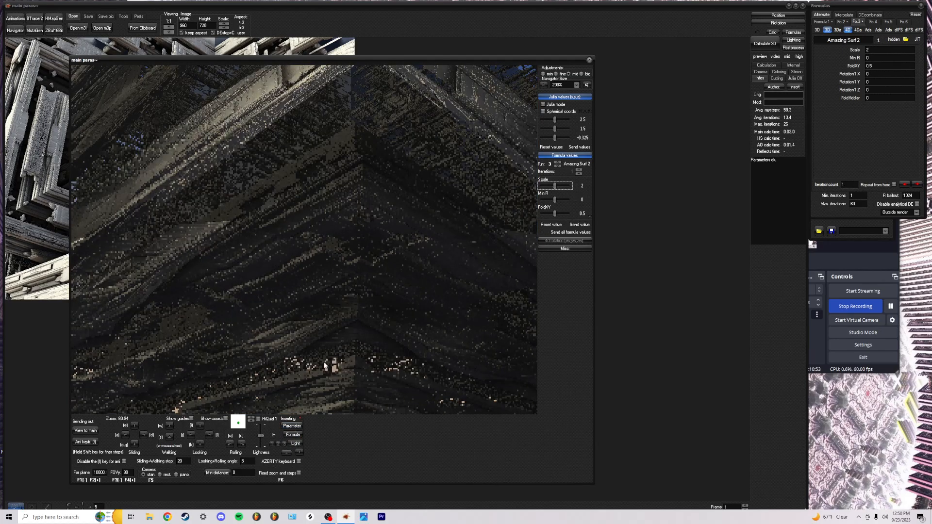
Set the third formula's iterations to 0 in the Navigator
{"action": "scroll", "coordinate": [304, 240], "scroll_direction": "up", "scroll_amount": 5}
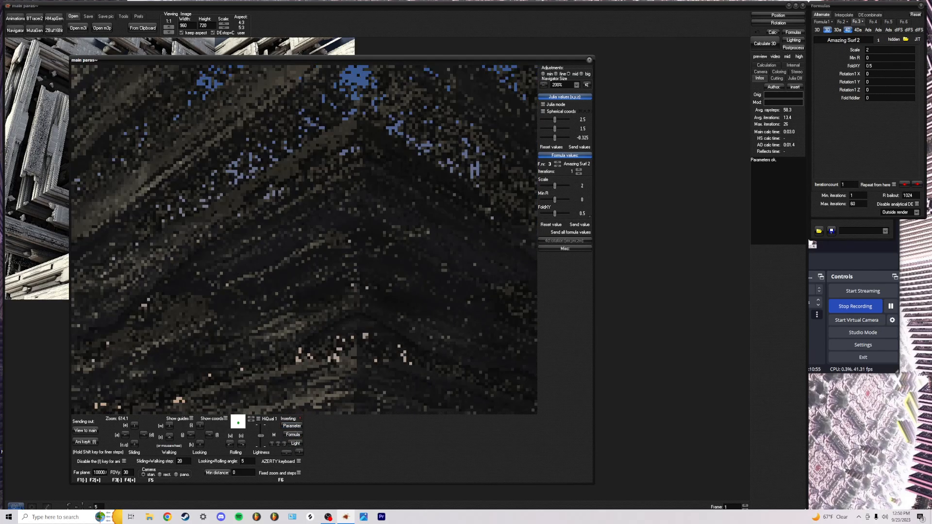
{"action": "scroll", "coordinate": [304, 240], "scroll_direction": "up", "scroll_amount": 2}
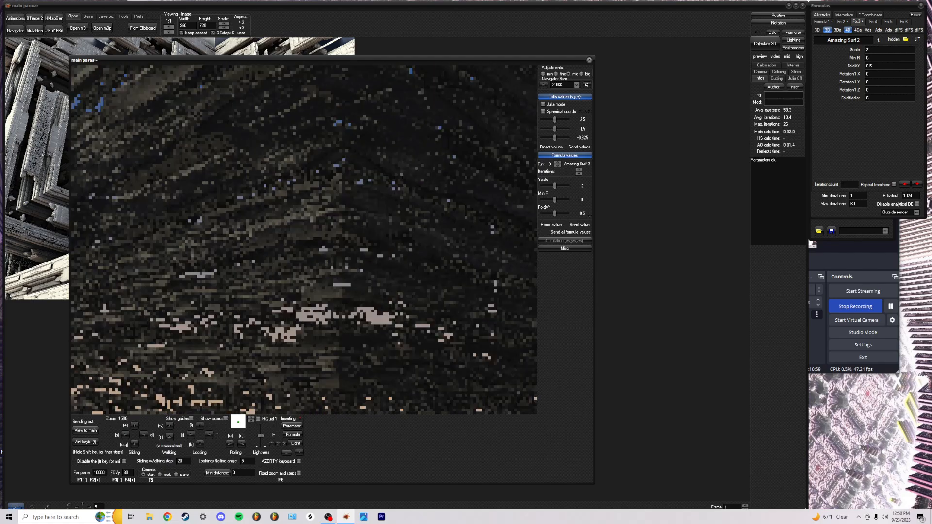
{"action": "left_click", "coordinate": [579, 174]}
{"action": "left_click", "coordinate": [383, 232]}
Look around the preview, then reload the main window's view into the Navigator
{"action": "scroll", "coordinate": [383, 232], "scroll_direction": "up", "scroll_amount": 3}
{"action": "scroll", "coordinate": [304, 240], "scroll_direction": "up", "scroll_amount": 3}
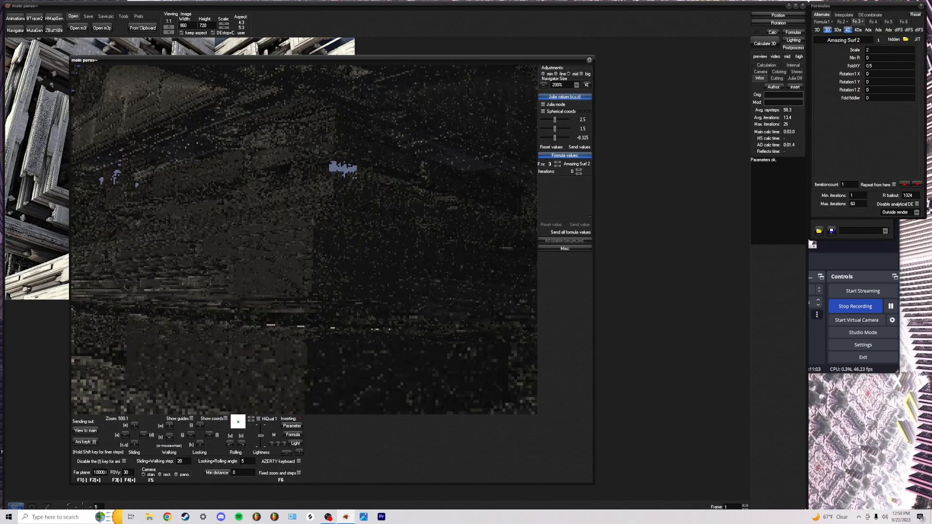
{"action": "scroll", "coordinate": [304, 240], "scroll_direction": "up", "scroll_amount": 3}
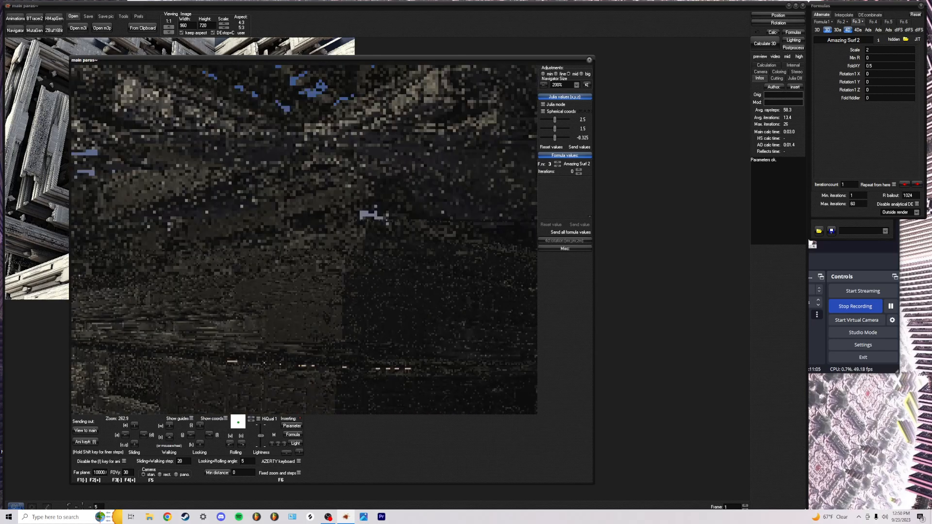
{"action": "scroll", "coordinate": [304, 240], "scroll_direction": "up", "scroll_amount": 2}
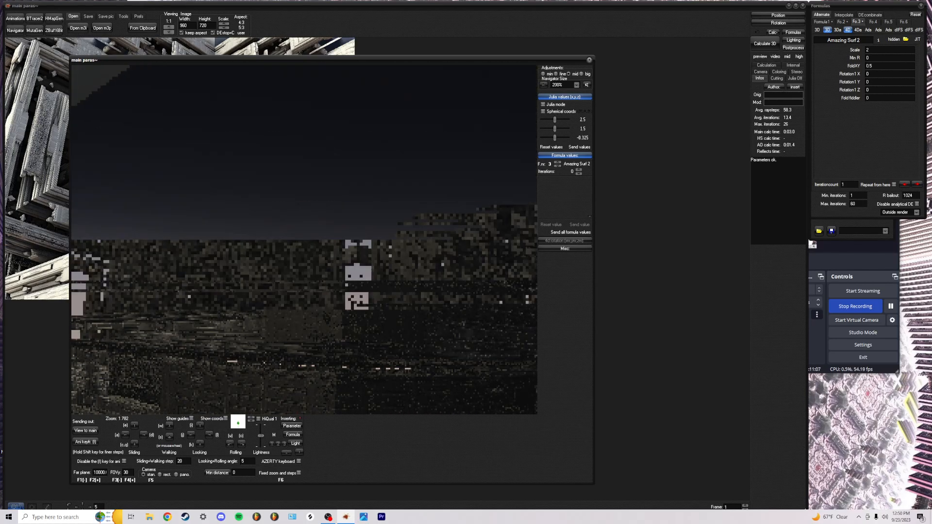
{"action": "left_click", "coordinate": [304, 240]}
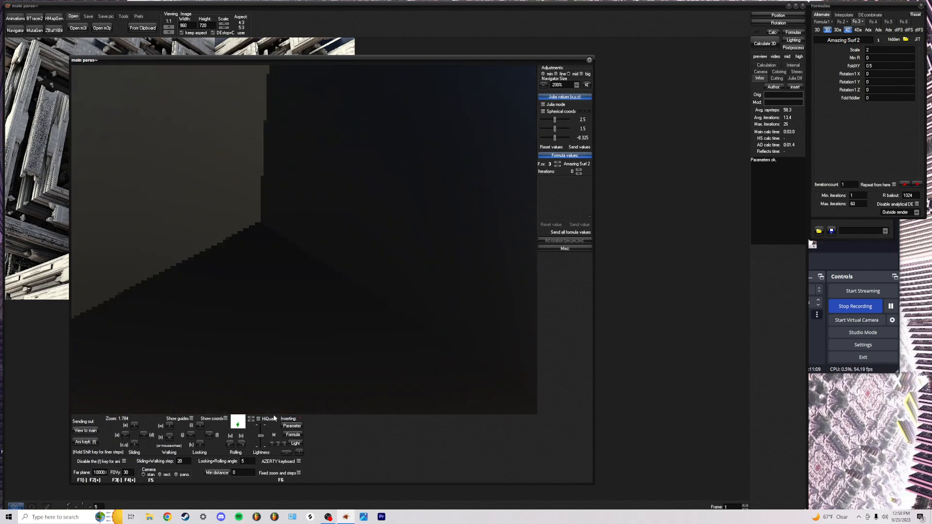
{"action": "left_click", "coordinate": [293, 428]}
{"action": "left_click", "coordinate": [579, 174]}
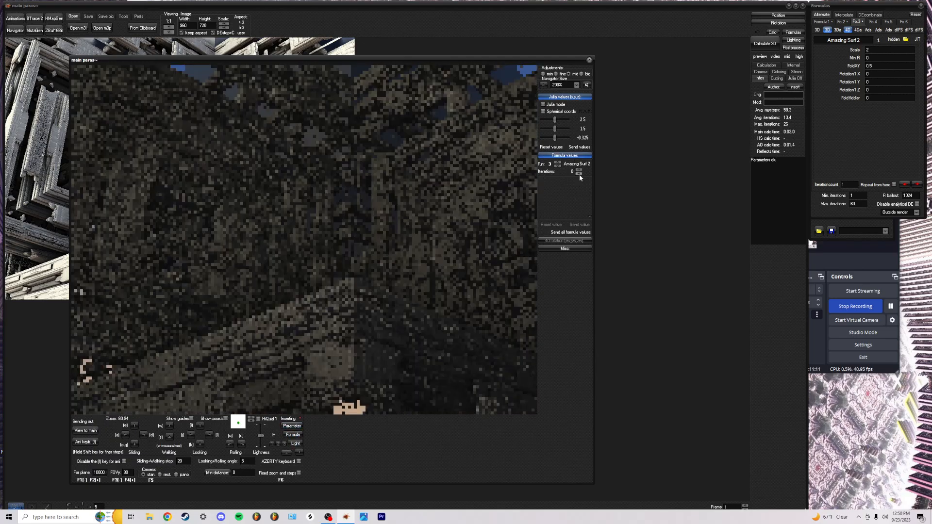
Fly the Navigator camera into the Amazing Surf 2 structure to explore it
{"action": "left_click", "coordinate": [388, 239]}
{"action": "scroll", "coordinate": [304, 239], "scroll_direction": "up", "scroll_amount": 10}
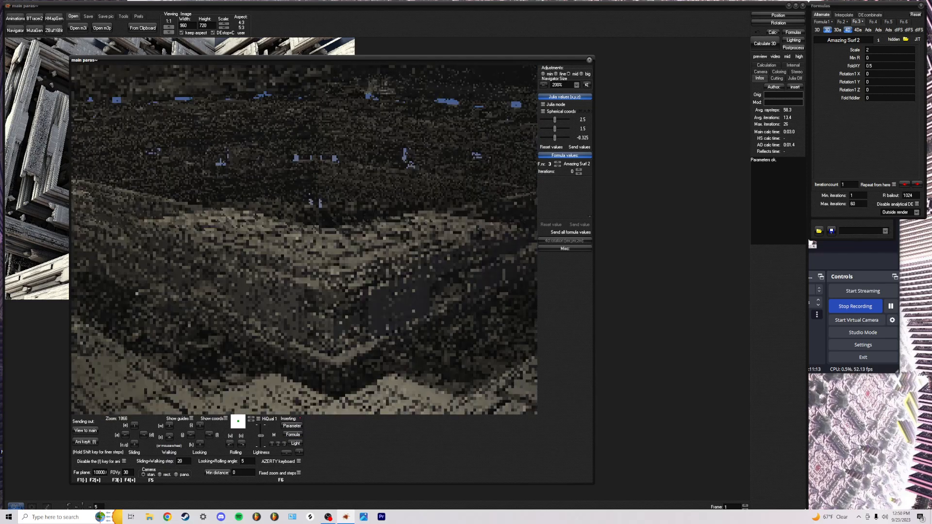
{"action": "scroll", "coordinate": [304, 239], "scroll_direction": "up", "scroll_amount": 10}
{"action": "scroll", "coordinate": [304, 240], "scroll_direction": "up", "scroll_amount": 15}
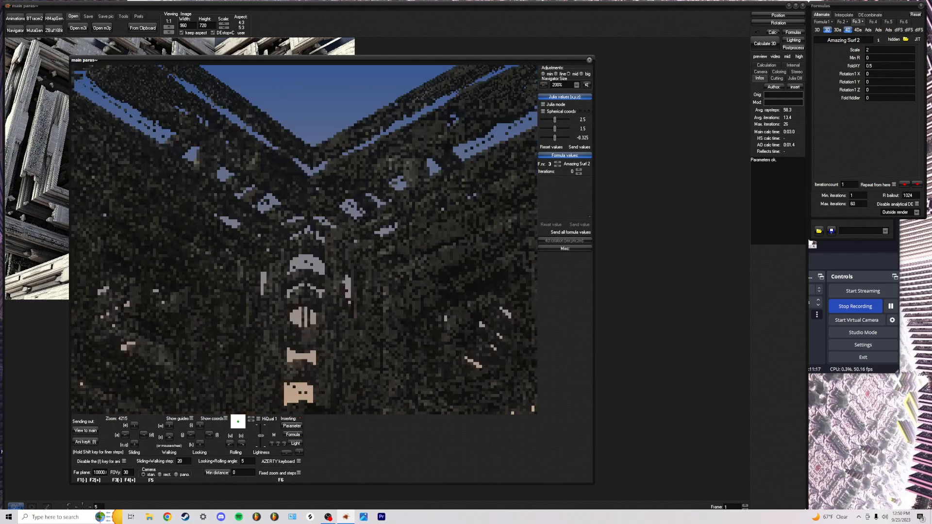
{"action": "scroll", "coordinate": [304, 240], "scroll_direction": "up", "scroll_amount": 5}
{"action": "scroll", "coordinate": [304, 240], "scroll_direction": "up", "scroll_amount": 2}
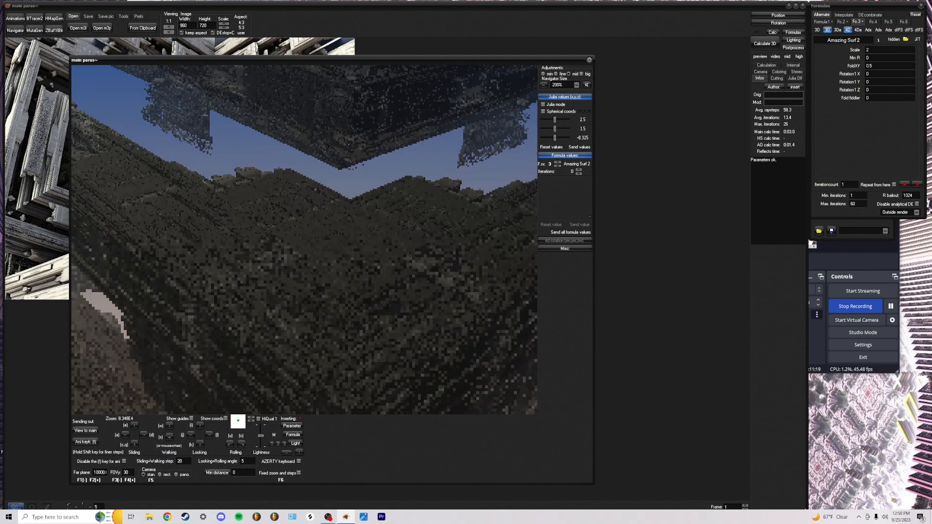
{"action": "type", "text": "999999"}
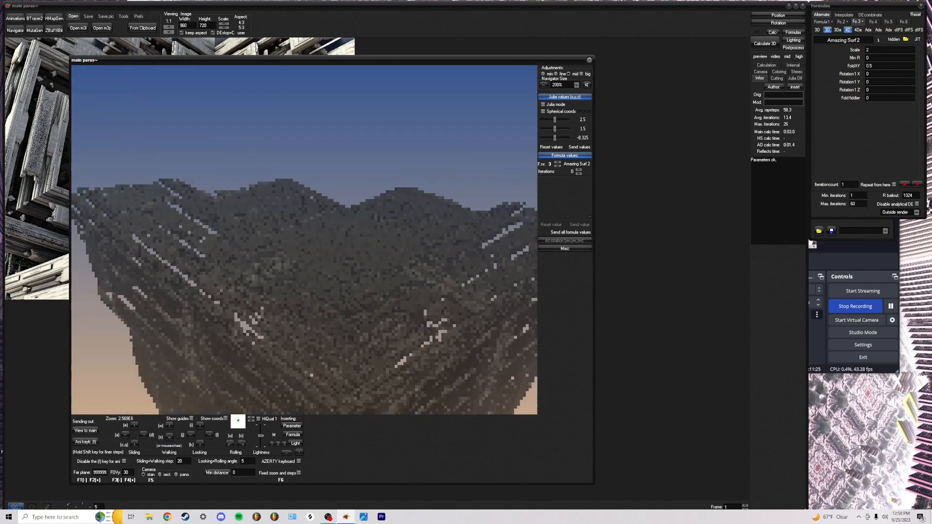
{"action": "scroll", "coordinate": [311, 374], "scroll_direction": "up", "scroll_amount": 3}
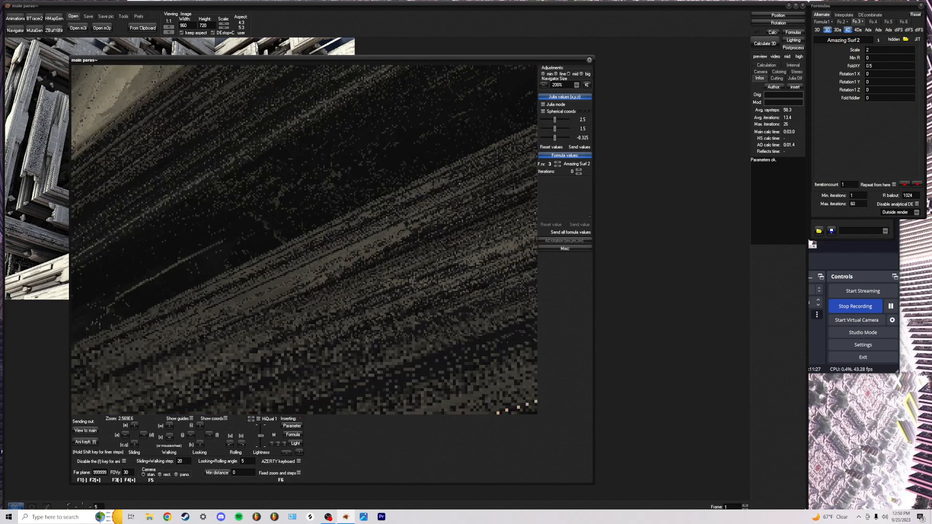
{"action": "scroll", "coordinate": [304, 239], "scroll_direction": "down", "scroll_amount": 6}
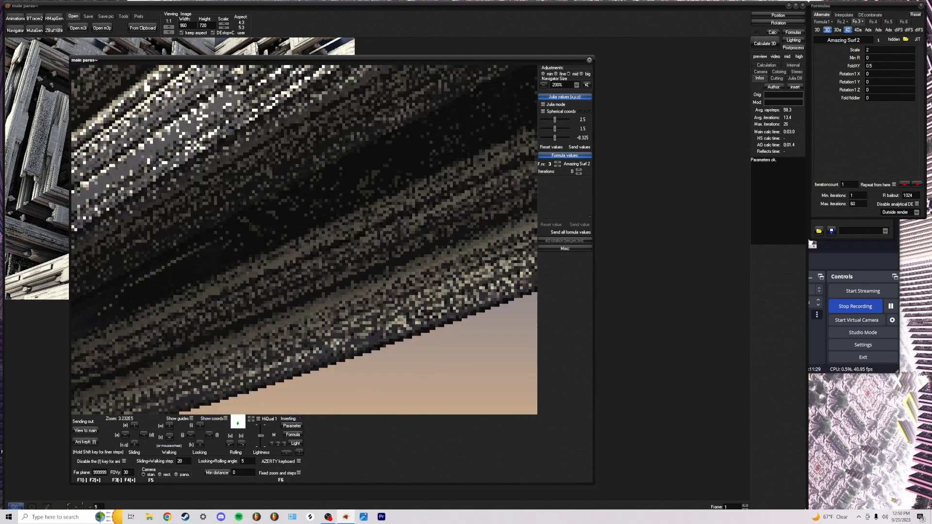
{"action": "scroll", "coordinate": [304, 240], "scroll_direction": "up", "scroll_amount": 2}
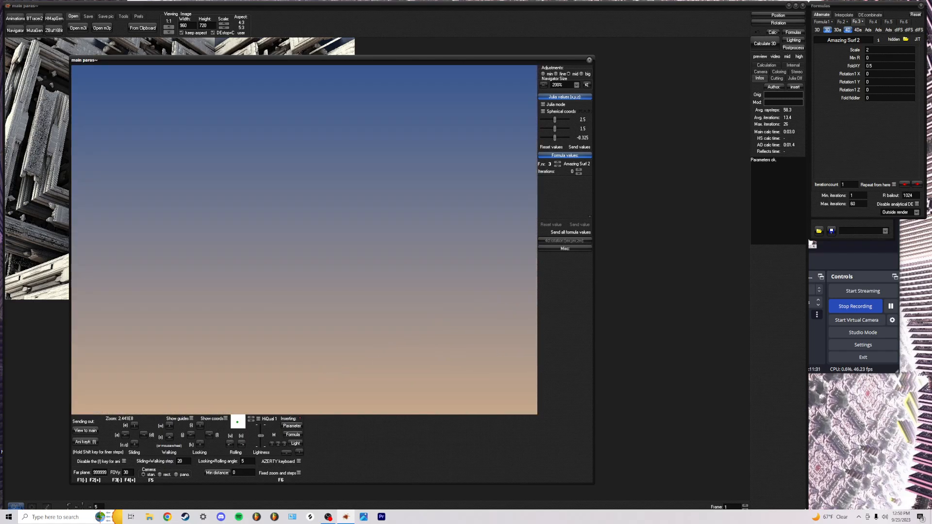
{"action": "scroll", "coordinate": [304, 240], "scroll_direction": "down", "scroll_amount": 1}
{"action": "scroll", "coordinate": [304, 240], "scroll_direction": "down", "scroll_amount": 1}
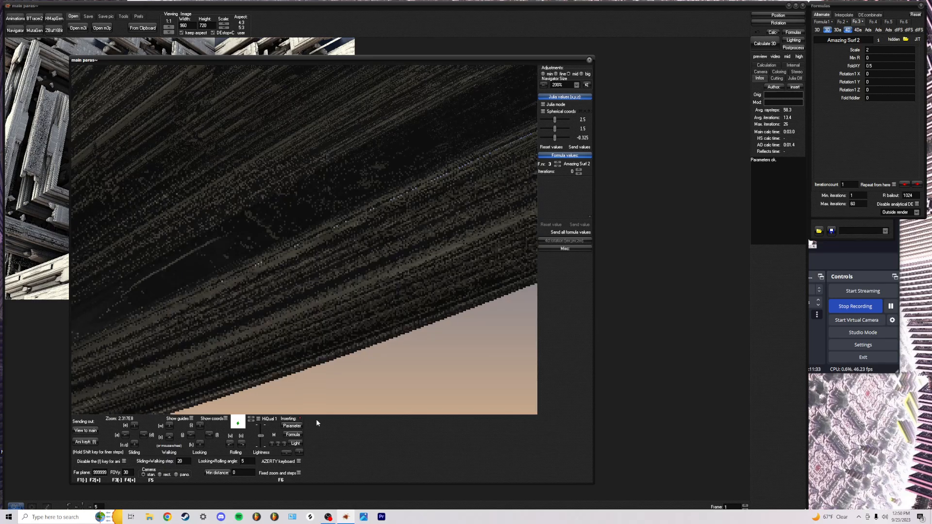
Reset the Navigator to the main parameters and back away from the structure
{"action": "left_click", "coordinate": [293, 425]}
{"action": "left_click", "coordinate": [308, 285]}
{"action": "scroll", "coordinate": [308, 285], "scroll_direction": "down", "scroll_amount": 2}
{"action": "scroll", "coordinate": [304, 240], "scroll_direction": "down", "scroll_amount": 5}
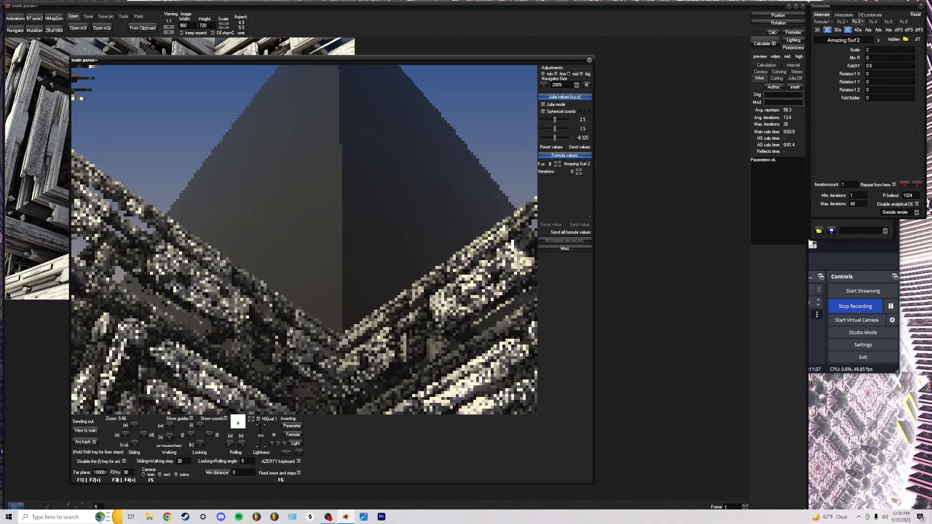
Back the camera away and turn the third formula's iterations back to 1
{"action": "scroll", "coordinate": [304, 241], "scroll_direction": "down", "scroll_amount": 1}
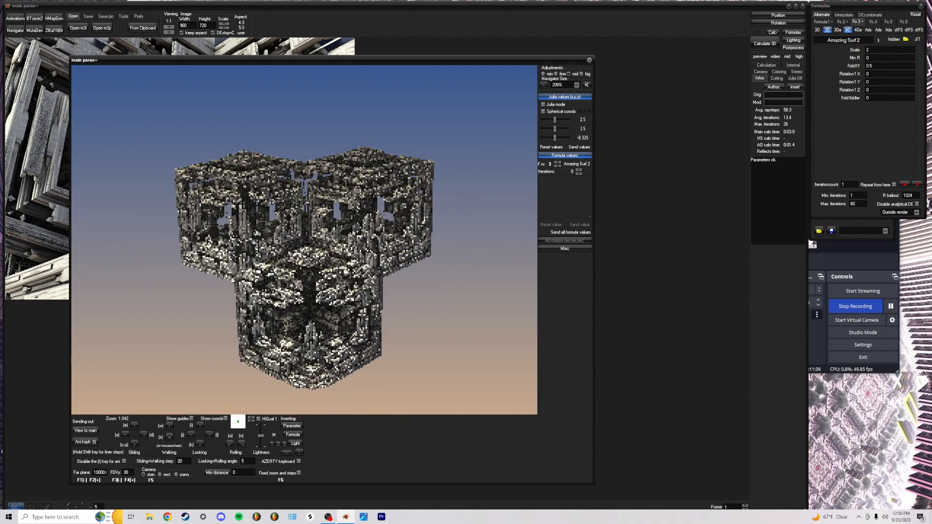
{"action": "scroll", "coordinate": [304, 240], "scroll_direction": "down", "scroll_amount": 1}
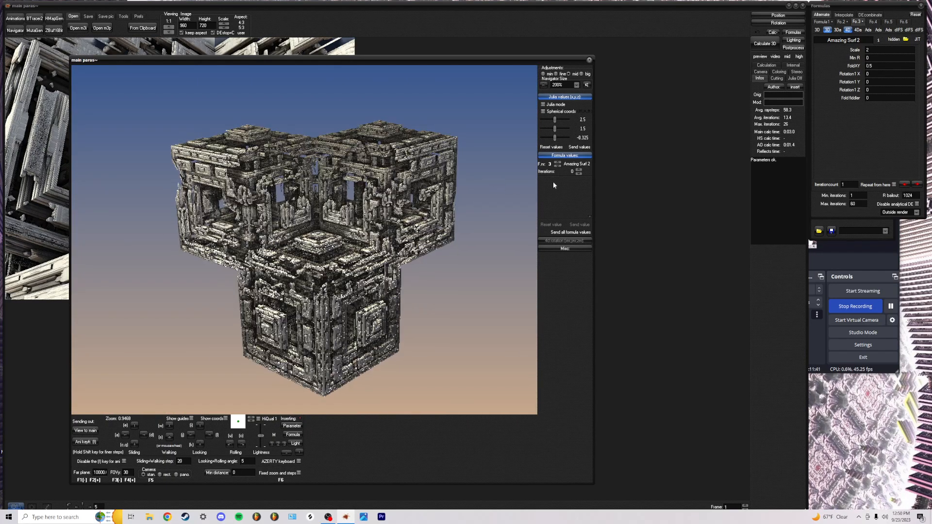
{"action": "left_click", "coordinate": [578, 169]}
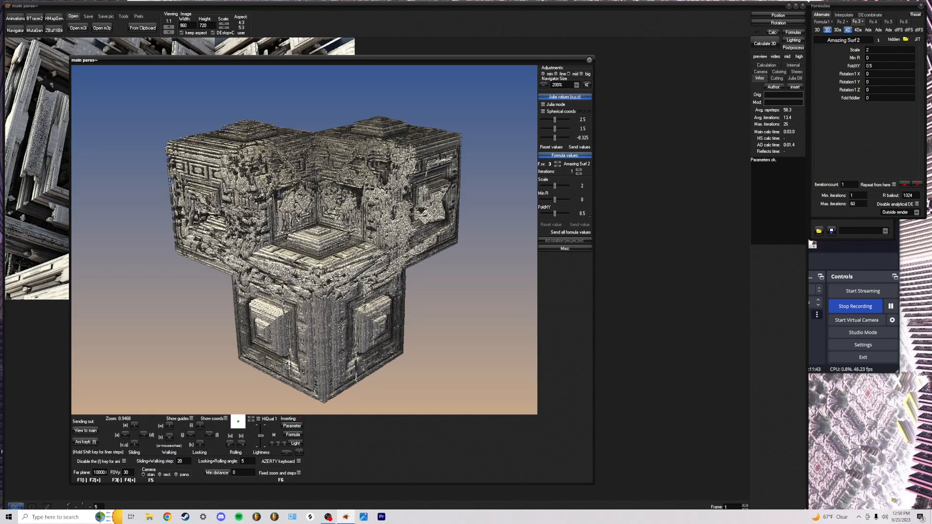
{"action": "scroll", "coordinate": [304, 240], "scroll_direction": "up", "scroll_amount": 5}
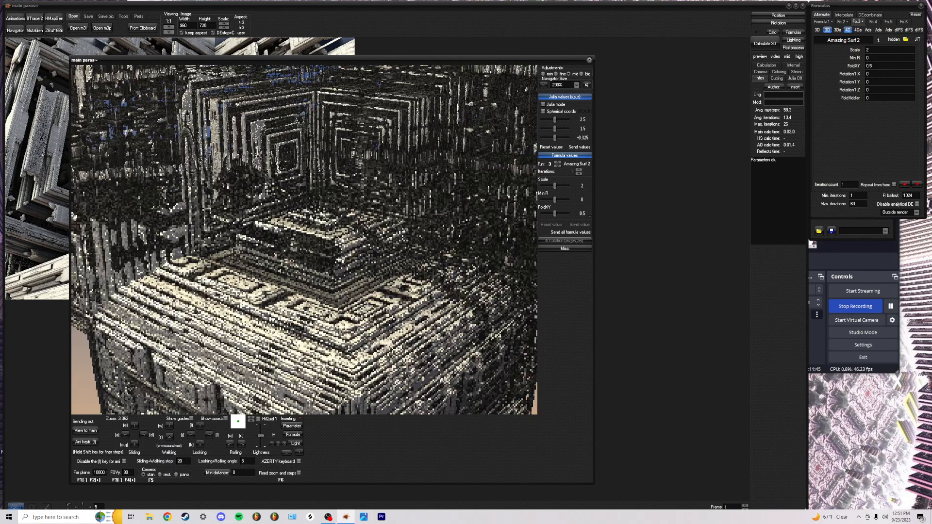
Try Amazing Surf 2 Scale 0.5, Min R 0.275 and Rotation1 X 22.5, then return iterations to 0
{"action": "left_click_drag", "start_coordinate": [556, 186], "coordinate": [587, 189]}
{"action": "left_click", "coordinate": [589, 216]}
{"action": "left_click", "coordinate": [589, 216]}
{"action": "left_click", "coordinate": [589, 217]}
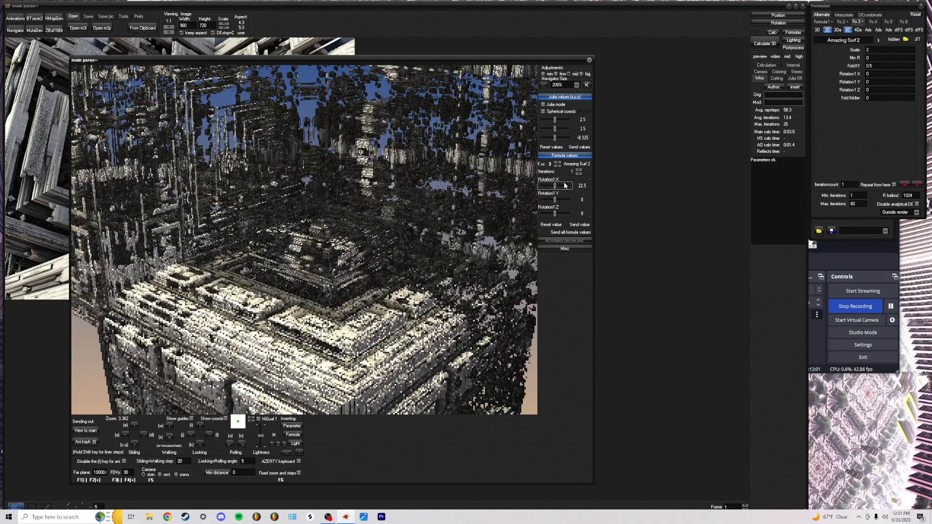
{"action": "left_click", "coordinate": [578, 173]}
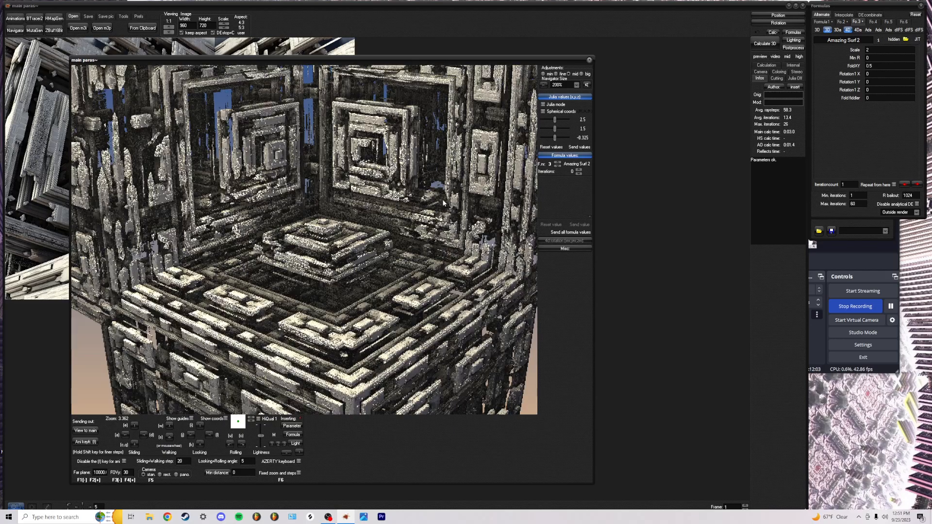
{"action": "scroll", "coordinate": [399, 174], "scroll_direction": "down", "scroll_amount": 3}
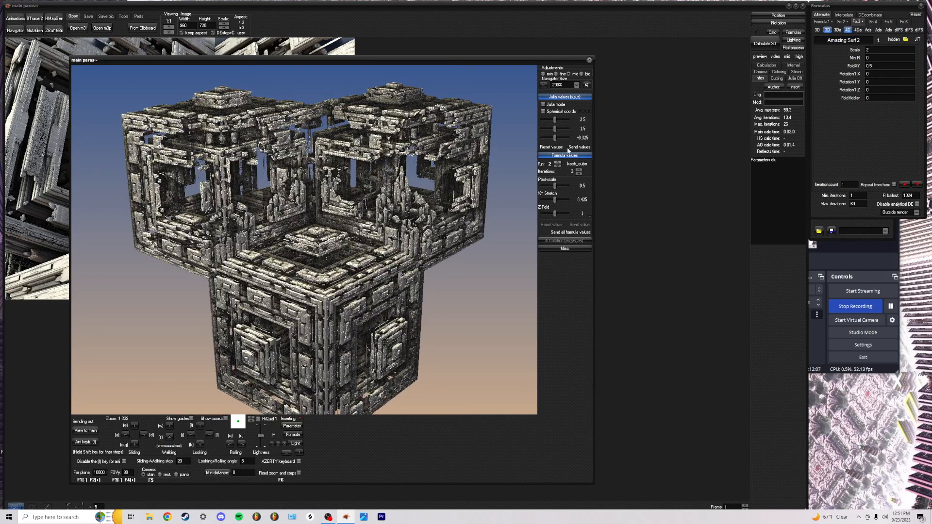
Step Sierpinski4 iterations up and back to 1, then try and reset the first Julia value
{"action": "left_click", "coordinate": [578, 170]}
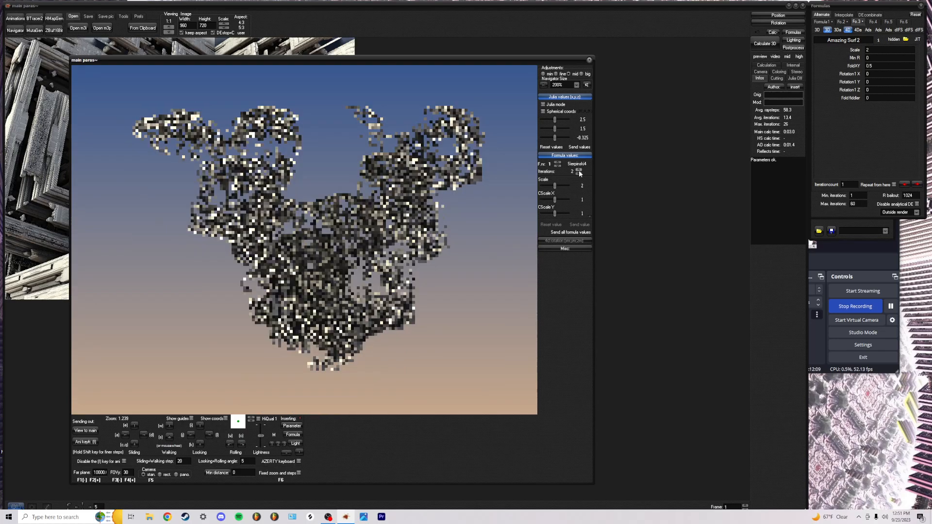
{"action": "left_click", "coordinate": [578, 174]}
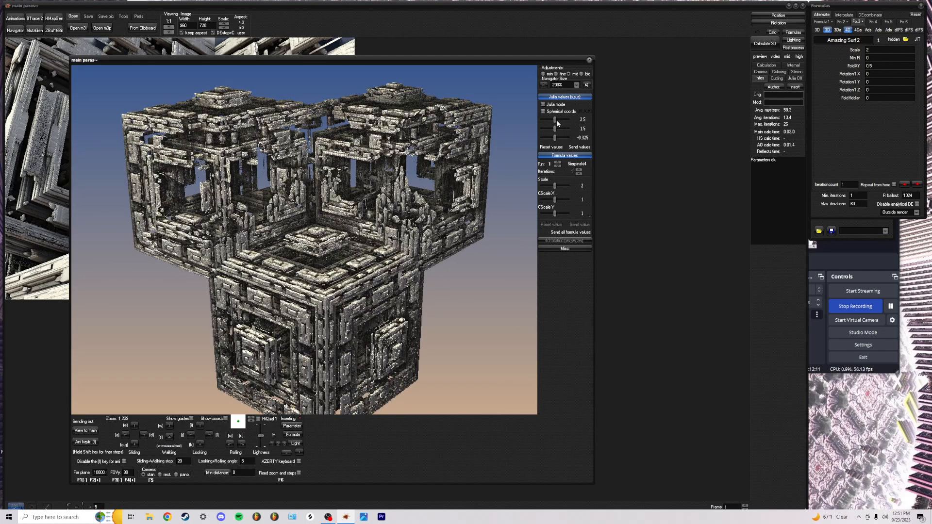
{"action": "mouse_move", "coordinate": [558, 122]}
{"action": "left_mouse_down"}
{"action": "mouse_move", "coordinate": [589, 120]}
{"action": "mouse_move", "coordinate": [532, 116]}
{"action": "mouse_move", "coordinate": [586, 122]}
{"action": "mouse_move", "coordinate": [550, 123]}
{"action": "left_mouse_up"}
{"action": "left_click", "coordinate": [552, 147]}
Lower the second Julia value, toggling Julia mode on briefly and back off
{"action": "left_click_drag", "start_coordinate": [556, 127], "coordinate": [545, 129]}
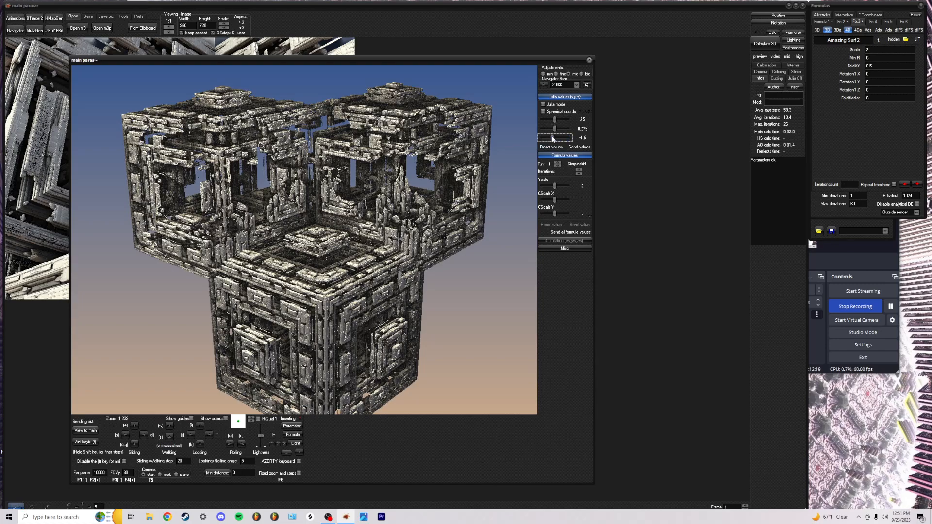
{"action": "left_click", "coordinate": [554, 106]}
{"action": "left_click_drag", "start_coordinate": [555, 120], "coordinate": [542, 136]}
{"action": "left_click", "coordinate": [554, 104]}
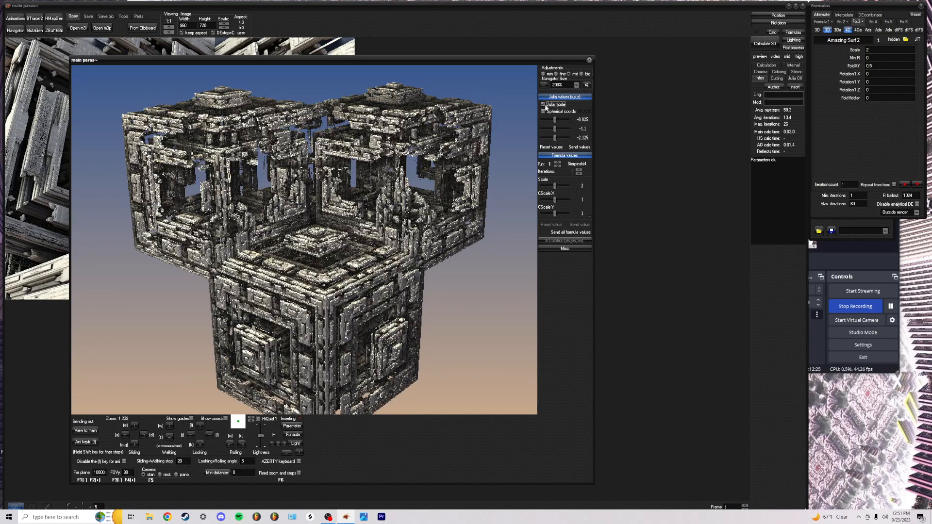
Raise the camera over the cube fractal and move in toward the stepped pyramid
{"action": "scroll", "coordinate": [313, 247], "scroll_direction": "up", "scroll_amount": 4}
{"action": "key", "text": "e"}
{"action": "key", "text": "e"}
{"action": "key", "text": "k"}
{"action": "key", "text": "e"}
{"action": "key", "text": "e"}
{"action": "key", "text": "e"}
{"action": "key", "text": "k"}
{"action": "key", "text": "k"}
{"action": "key", "text": "k"}
{"action": "key", "text": "k"}
{"action": "key", "text": "w"}
{"action": "key", "text": "w"}
{"action": "key", "text": "w"}
{"action": "key", "text": "w"}
{"action": "key", "text": "w"}
{"action": "key", "text": "w"}
{"action": "key", "text": "i"}
{"action": "key", "text": "i"}
Turn, tilt and back out, then move in very close to the pyramid
{"action": "key", "text": "w"}
{"action": "key", "text": "w"}
{"action": "key", "text": "w"}
{"action": "key", "text": "w"}
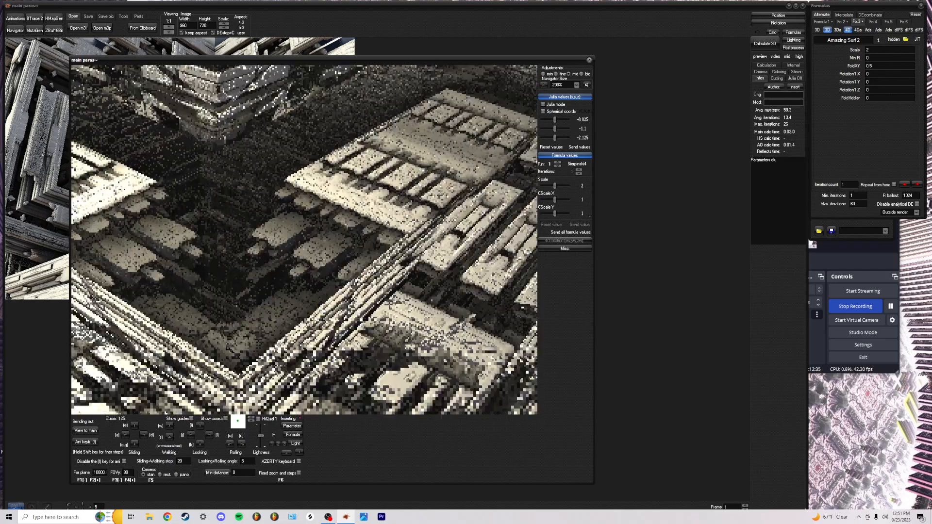
{"action": "key", "text": "j"}
{"action": "key", "text": "i"}
{"action": "key", "text": "s"}
{"action": "key", "text": "s"}
{"action": "key", "text": "s"}
{"action": "key", "text": "w"}
{"action": "key", "text": "s"}
{"action": "key", "text": "s"}
{"action": "key", "text": "i"}
{"action": "key", "text": "s"}
{"action": "key", "text": "w"}
{"action": "key", "text": "w"}
{"action": "key", "text": "k"}
{"action": "key", "text": "w"}
{"action": "key", "text": "w"}
{"action": "key", "text": "w"}
{"action": "key", "text": "w"}
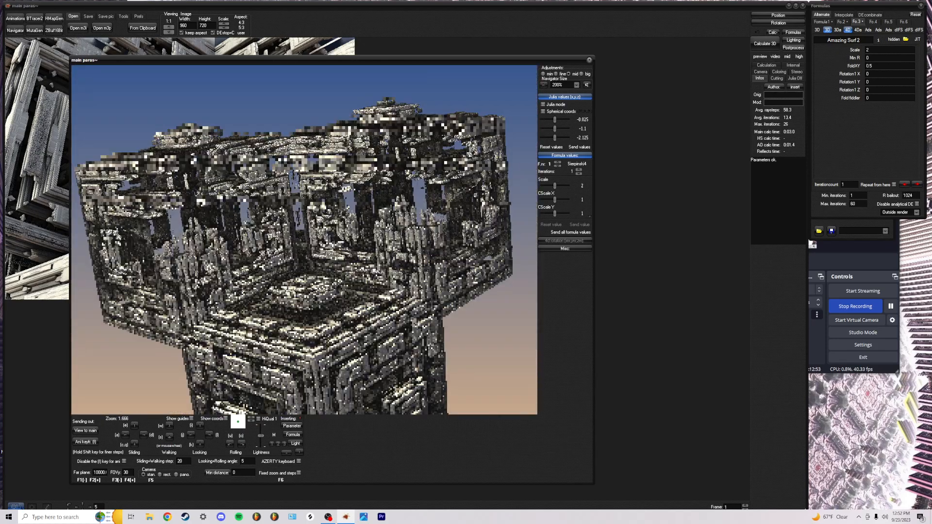
Fly forward into the fractal turning left, then back out of the structure
{"action": "key", "text": "j"}
{"action": "key", "text": "w"}
{"action": "key", "text": "j"}
{"action": "key", "text": "w"}
{"action": "key", "text": "w"}
{"action": "key", "text": "w"}
{"action": "key", "text": "w"}
{"action": "key", "text": "s"}
{"action": "key", "text": "s"}
{"action": "key", "text": "s"}
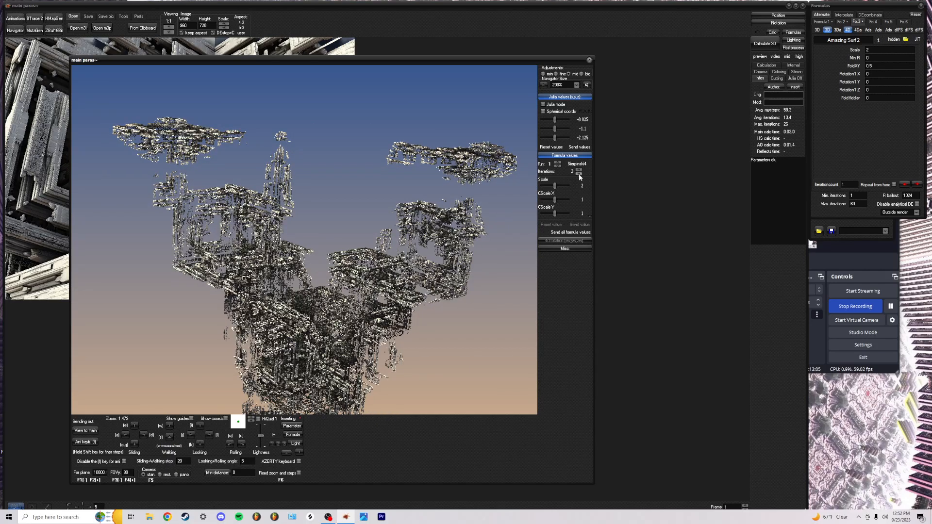
Set the Sierpinski4 Scale to about 1.2 for a denser cube
{"action": "left_click_drag", "start_coordinate": [556, 186], "coordinate": [549, 188]}
{"action": "scroll", "coordinate": [305, 240], "scroll_direction": "down", "scroll_amount": 5}
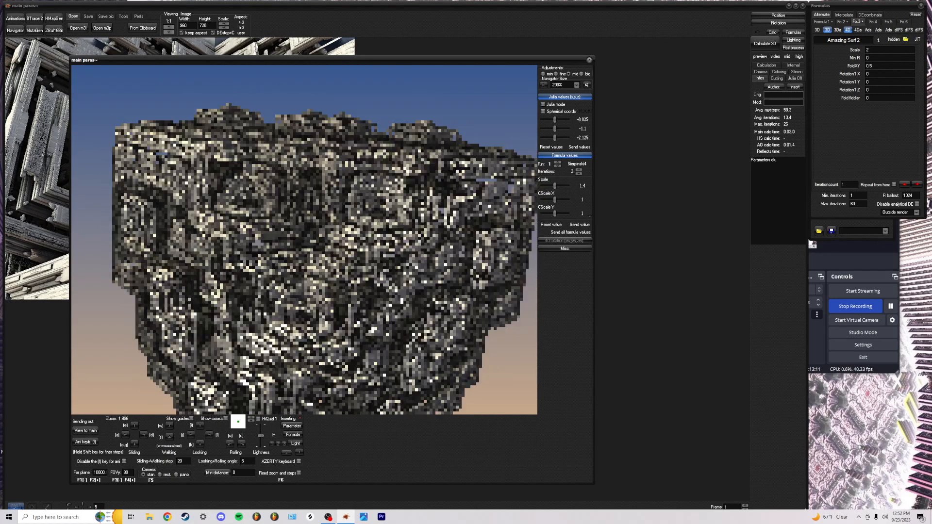
{"action": "scroll", "coordinate": [305, 240], "scroll_direction": "up", "scroll_amount": 3}
{"action": "scroll", "coordinate": [497, 190], "scroll_direction": "up", "scroll_amount": 6}
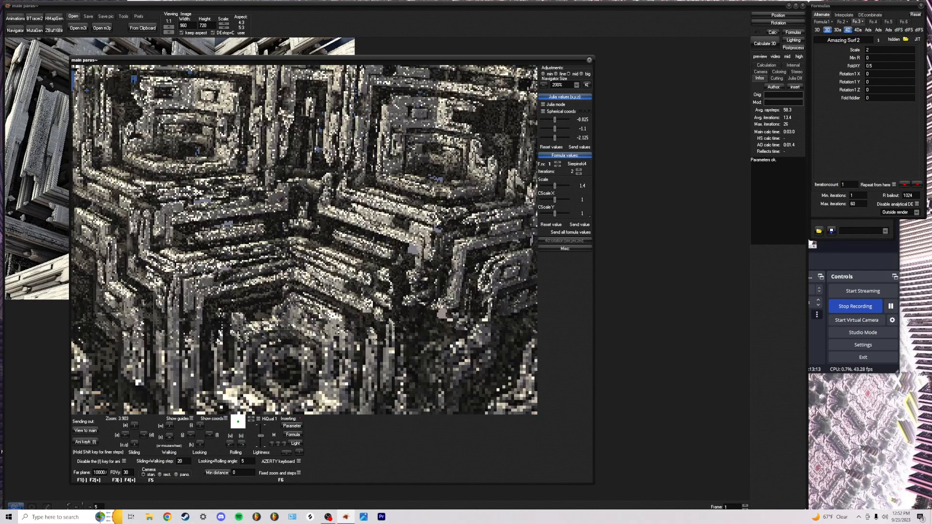
{"action": "left_click_drag", "start_coordinate": [553, 187], "coordinate": [554, 191]}
{"action": "scroll", "coordinate": [505, 190], "scroll_direction": "down", "scroll_amount": 6}
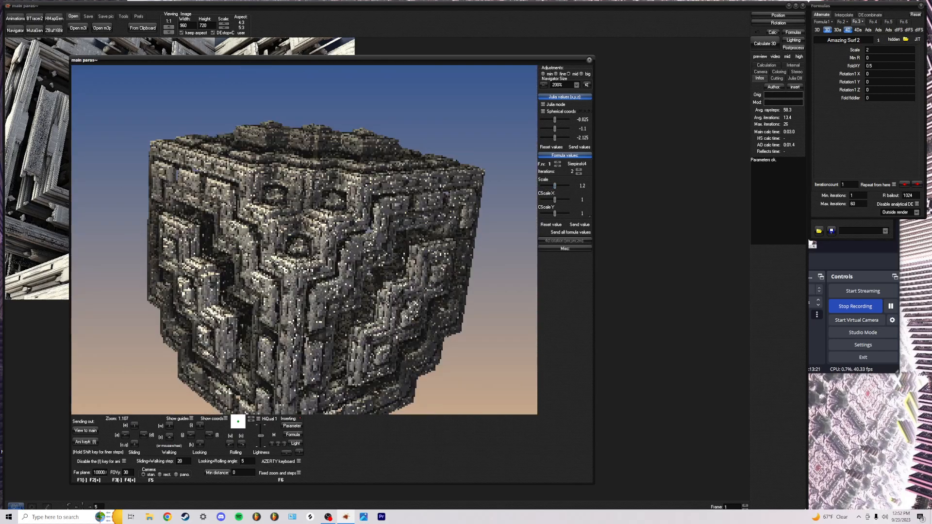
{"action": "scroll", "coordinate": [306, 243], "scroll_direction": "down", "scroll_amount": 1}
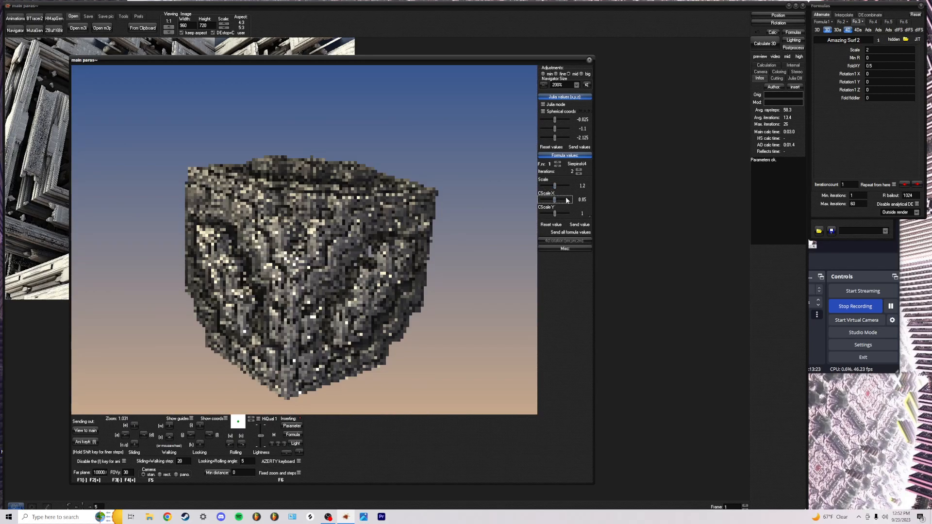
Try CScale X and Y values, reset CScale Y and Rotation YZ, and raise iterations to 3
{"action": "left_click_drag", "start_coordinate": [555, 201], "coordinate": [522, 203]}
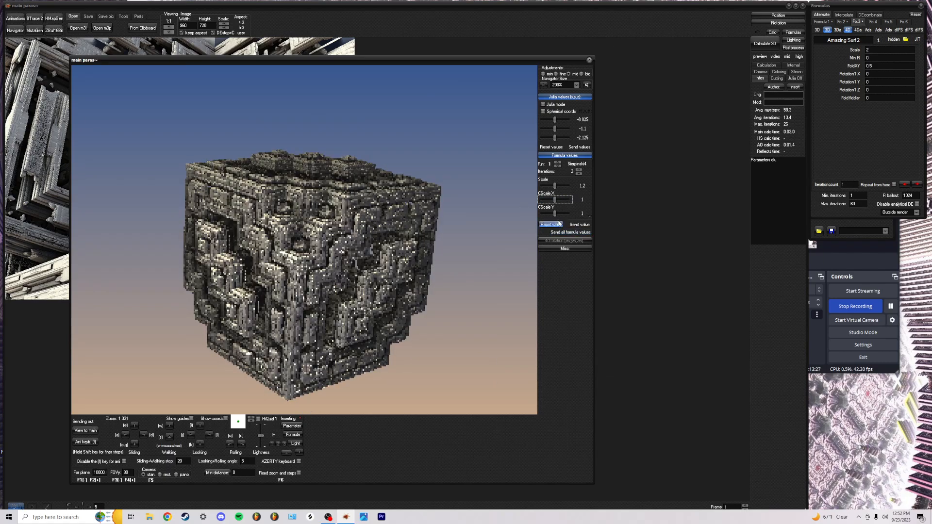
{"action": "mouse_move", "coordinate": [554, 200]}
{"action": "left_mouse_down"}
{"action": "mouse_move", "coordinate": [571, 200]}
{"action": "mouse_move", "coordinate": [541, 201]}
{"action": "left_mouse_up"}
{"action": "left_click", "coordinate": [552, 224]}
{"action": "scroll", "coordinate": [572, 198], "scroll_direction": "down", "scroll_amount": 2}
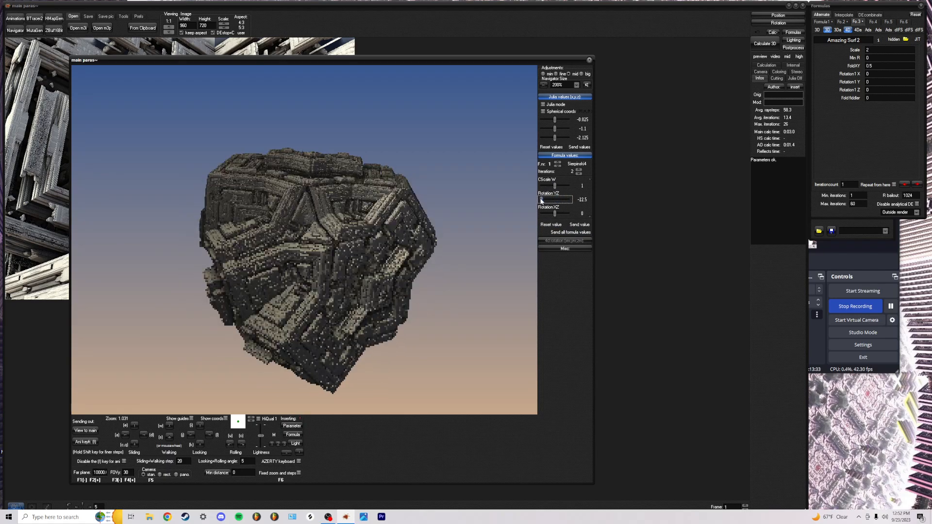
{"action": "left_click", "coordinate": [551, 225]}
{"action": "scroll", "coordinate": [569, 195], "scroll_direction": "down", "scroll_amount": 2}
{"action": "left_click", "coordinate": [579, 170]}
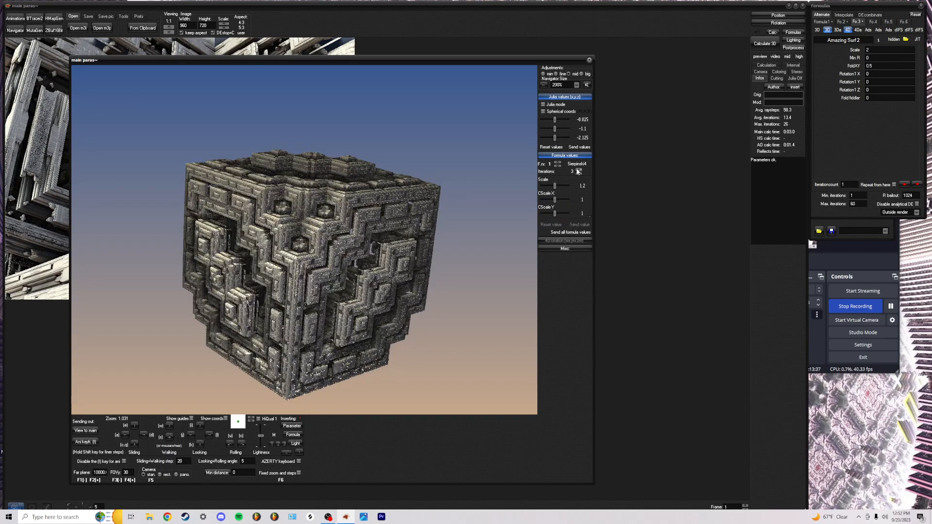
{"action": "left_click", "coordinate": [578, 169]}
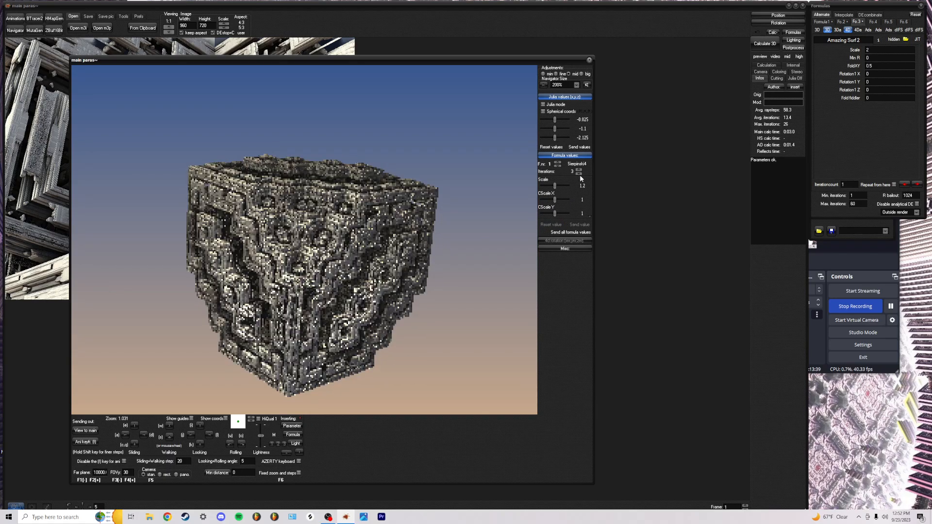
Switch to the koch_cube formula and set its iterations to 4
{"action": "left_click", "coordinate": [558, 162]}
{"action": "left_click", "coordinate": [578, 170]}
{"action": "left_click", "coordinate": [578, 169]}
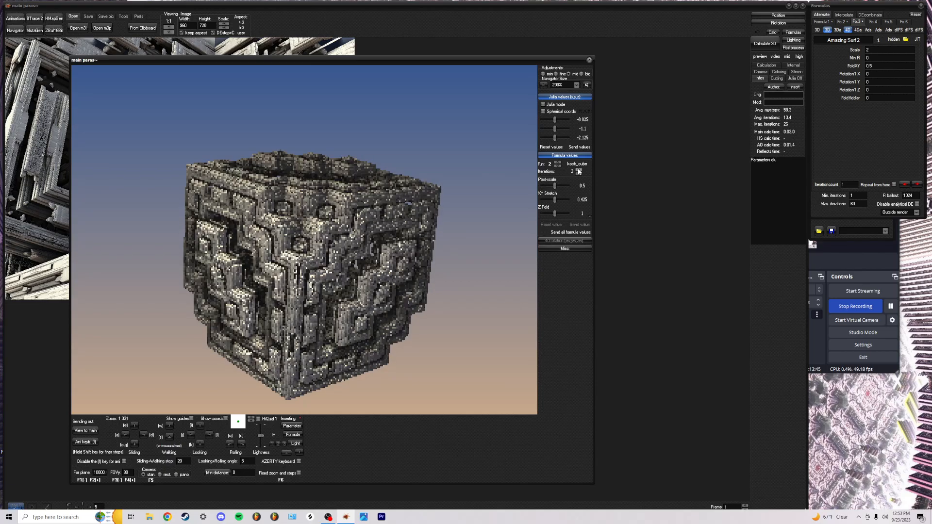
{"action": "left_click", "coordinate": [578, 170]}
Set koch_cube post-scale 0.575, XY Stretch 0.425, Z Fold 1.125 and X Add -1.5
{"action": "left_click_drag", "start_coordinate": [557, 185], "coordinate": [557, 191]}
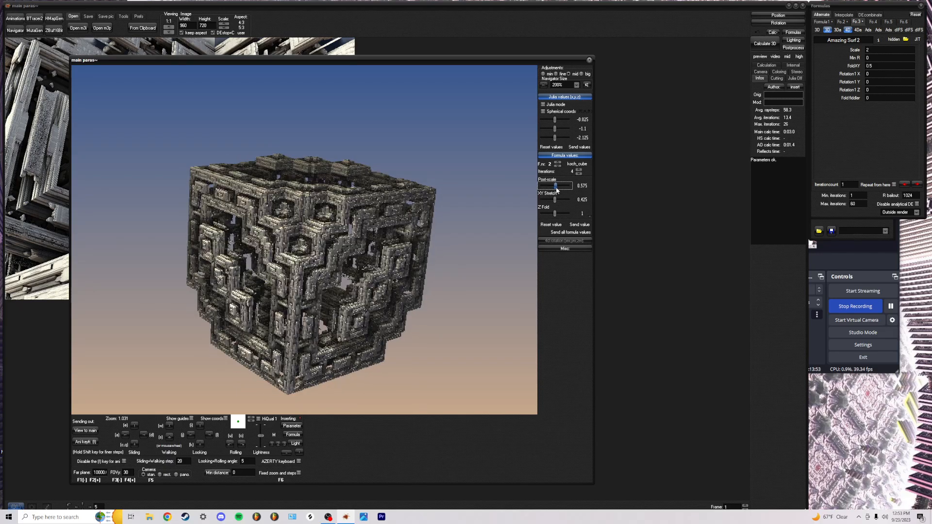
{"action": "left_click_drag", "start_coordinate": [556, 200], "coordinate": [556, 199]}
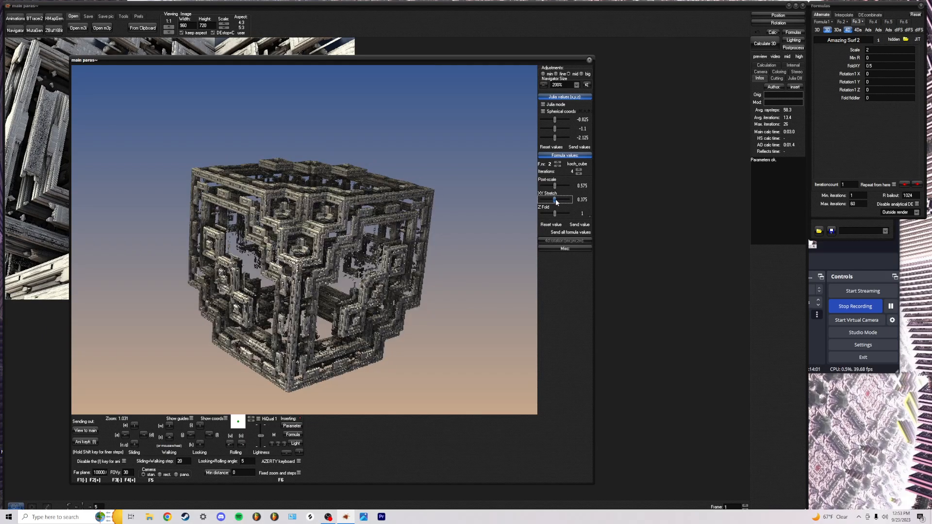
{"action": "scroll", "coordinate": [567, 203], "scroll_direction": "down", "scroll_amount": 1}
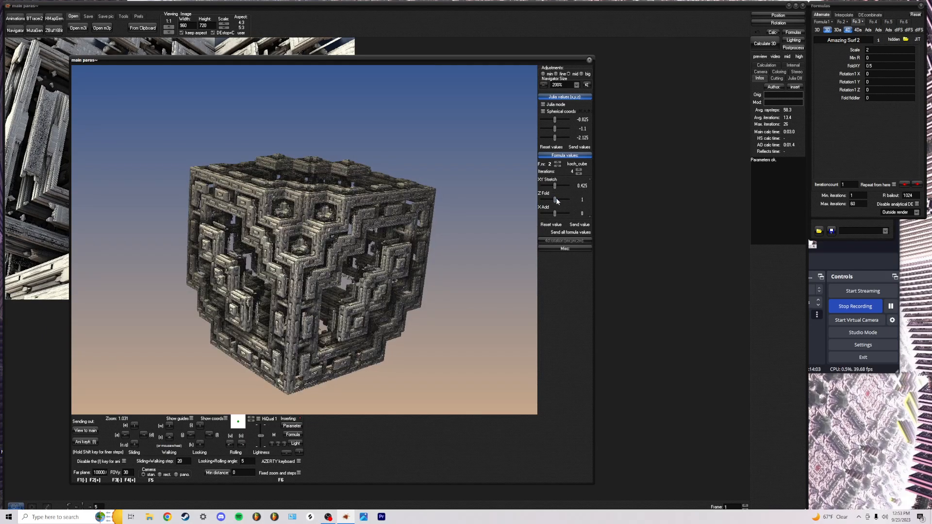
{"action": "left_click_drag", "start_coordinate": [550, 201], "coordinate": [547, 203]}
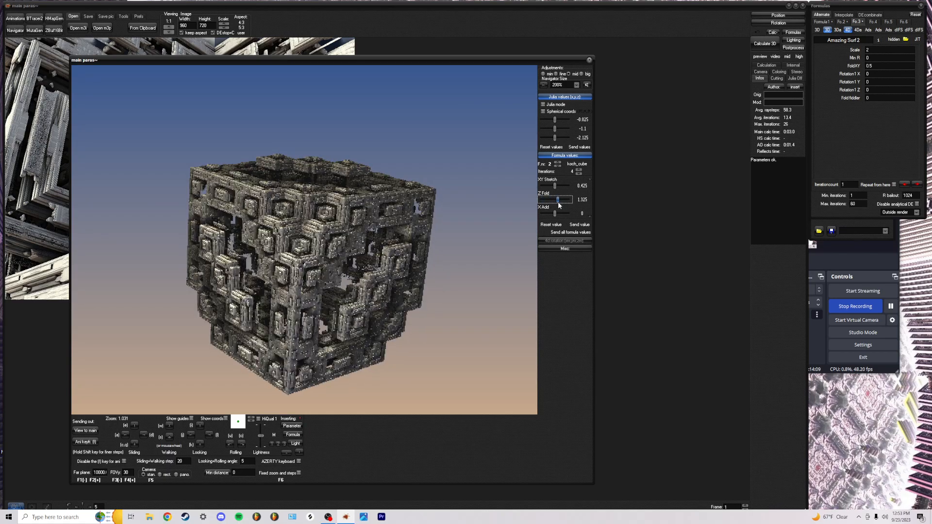
{"action": "left_click_drag", "start_coordinate": [556, 186], "coordinate": [538, 194]}
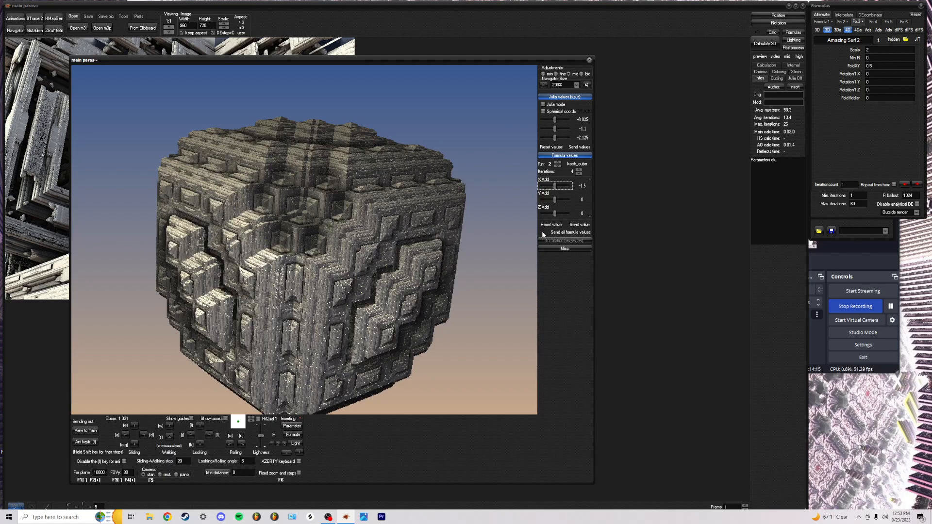
Reset X Add, experiment with koch_cube's rotation, then reset Rotation Z
{"action": "left_click", "coordinate": [550, 225]}
{"action": "scroll", "coordinate": [573, 197], "scroll_direction": "down", "scroll_amount": 3}
{"action": "left_click_drag", "start_coordinate": [556, 190], "coordinate": [579, 218]}
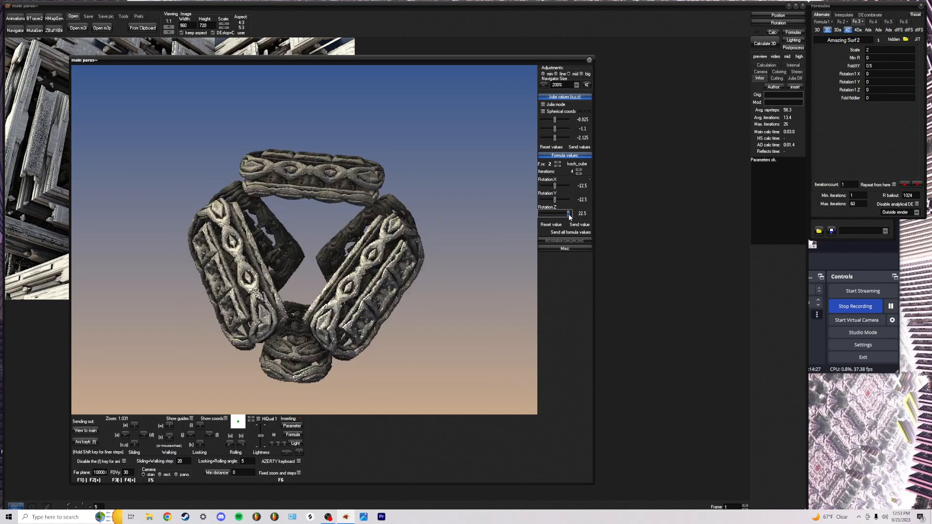
{"action": "left_click", "coordinate": [556, 226]}
Enter 0 for Rotation Y and Rotation X, and set Rotation Z to 7.125
{"action": "left_click", "coordinate": [582, 200]}
{"action": "type", "text": "0"}
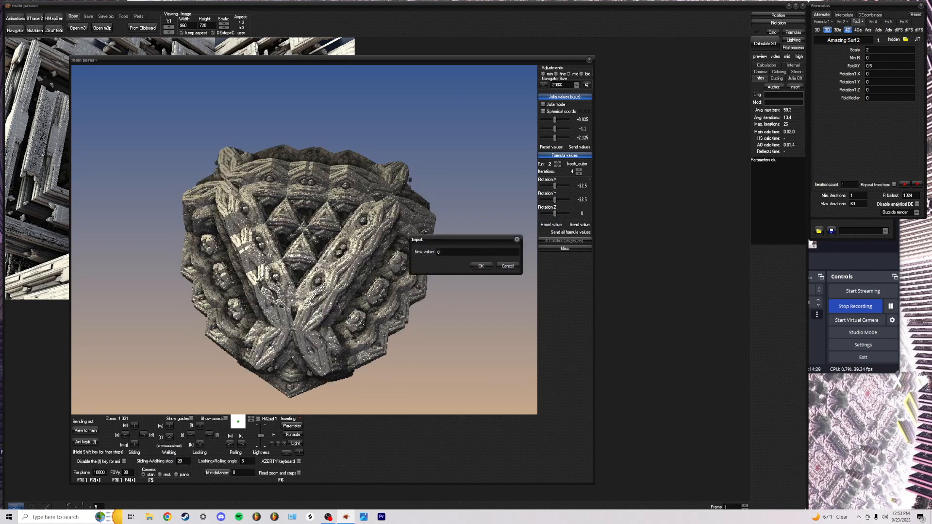
{"action": "key", "text": "Return"}
{"action": "left_click", "coordinate": [582, 186]}
{"action": "type", "text": "0"}
{"action": "key", "text": "Return"}
{"action": "mouse_move", "coordinate": [555, 214]}
{"action": "left_mouse_down"}
{"action": "mouse_move", "coordinate": [577, 215]}
{"action": "mouse_move", "coordinate": [534, 217]}
{"action": "mouse_move", "coordinate": [566, 218]}
{"action": "mouse_move", "coordinate": [558, 214]}
{"action": "left_mouse_up"}
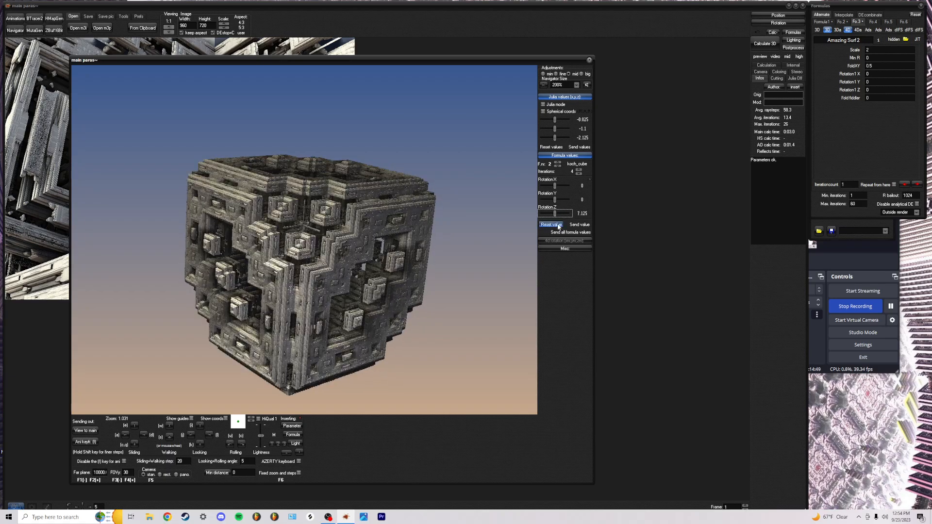
Reset Rotation Z to 0, frame the cube lattice, then send it to the main window and render
{"action": "left_click", "coordinate": [558, 225]}
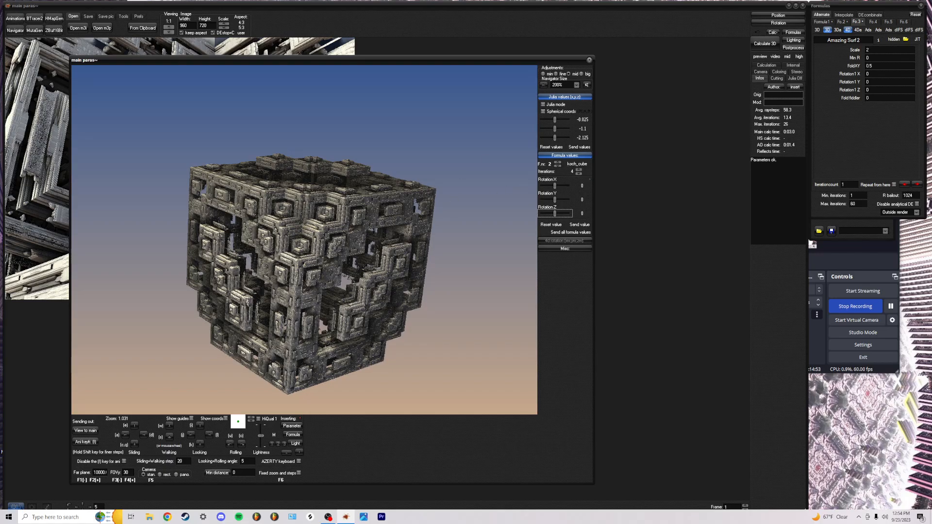
{"action": "scroll", "coordinate": [305, 240], "scroll_direction": "up", "scroll_amount": 8}
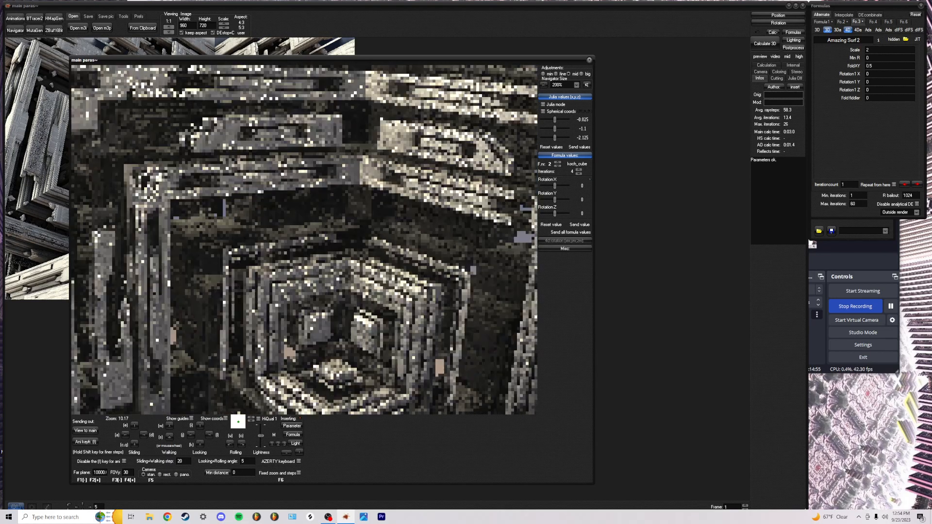
{"action": "scroll", "coordinate": [304, 239], "scroll_direction": "down", "scroll_amount": 8}
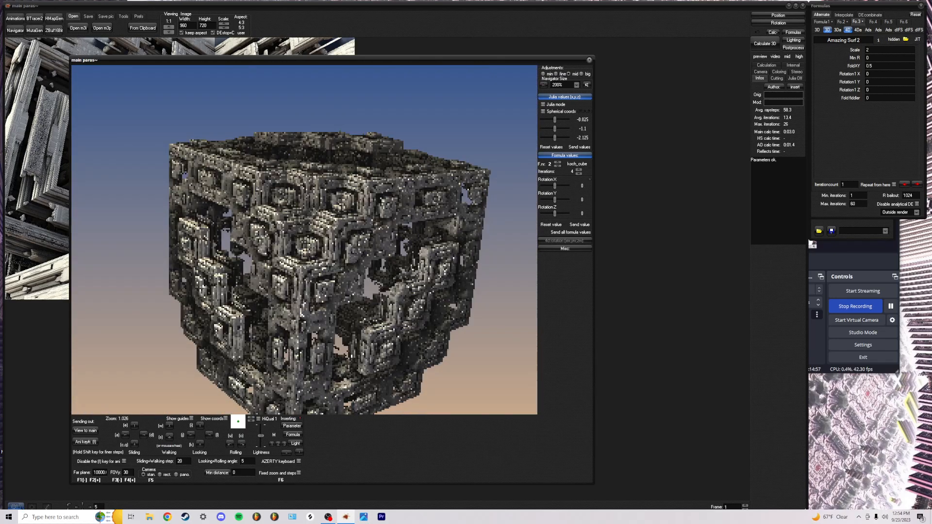
{"action": "scroll", "coordinate": [304, 240], "scroll_direction": "up", "scroll_amount": 2}
{"action": "left_click_drag", "start_coordinate": [305, 240], "coordinate": [302, 221]}
{"action": "scroll", "coordinate": [301, 221], "scroll_direction": "down", "scroll_amount": 1}
{"action": "left_click", "coordinate": [86, 430]}
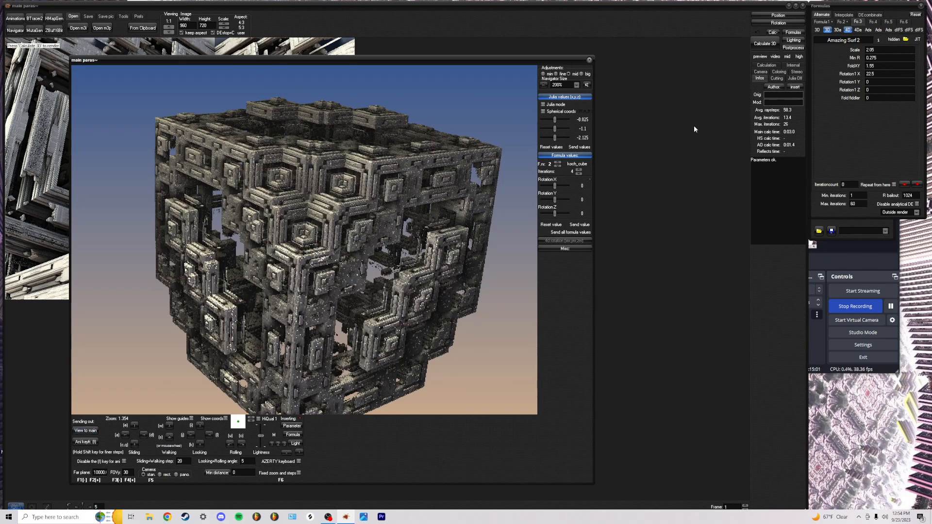
{"action": "left_click", "coordinate": [765, 44]}
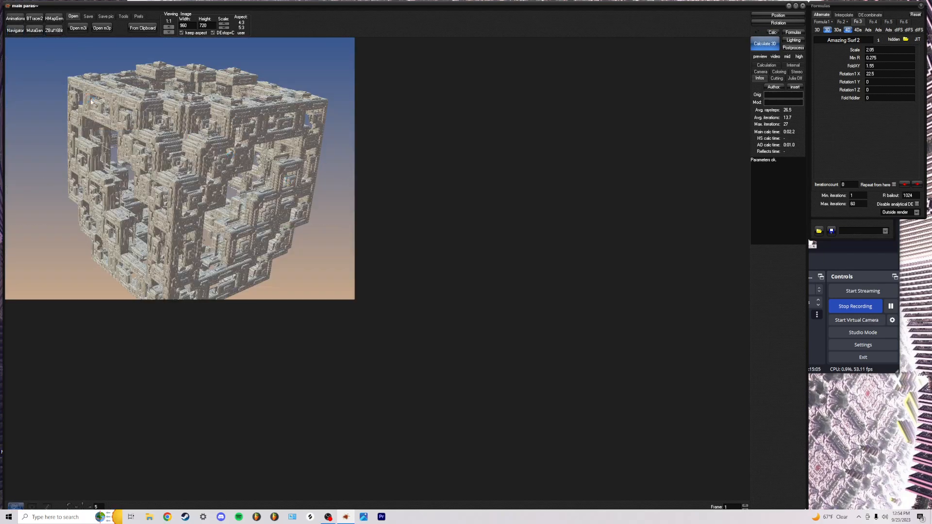
Search for 'siny' and replace Amazing Surf2 in the third formula slot with _SinY
{"action": "left_click", "coordinate": [20, 34]}
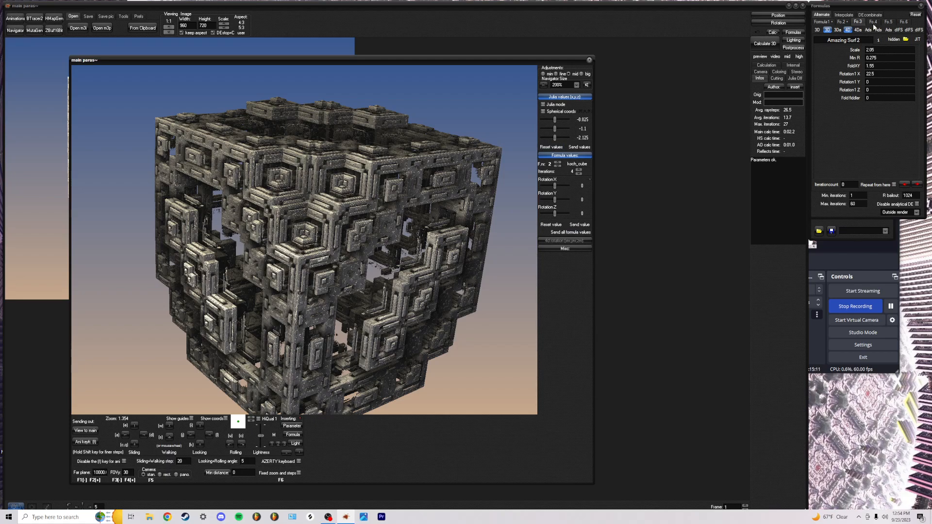
{"action": "mouse_move", "coordinate": [818, 29]}
{"action": "left_click", "coordinate": [859, 41]}
{"action": "mouse_move", "coordinate": [857, 33]}
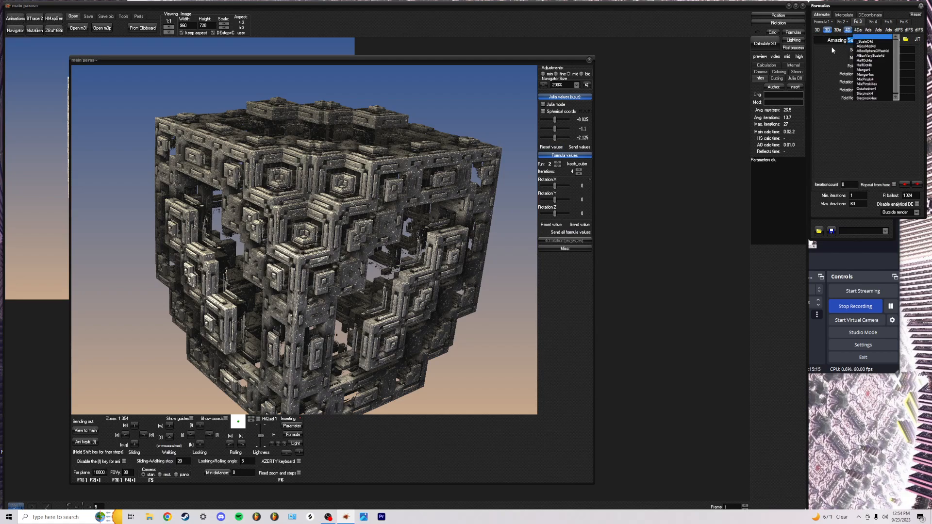
{"action": "left_click", "coordinate": [865, 42]}
{"action": "type", "text": "siny"}
{"action": "key", "text": "Down"}
{"action": "left_click", "coordinate": [830, 47]}
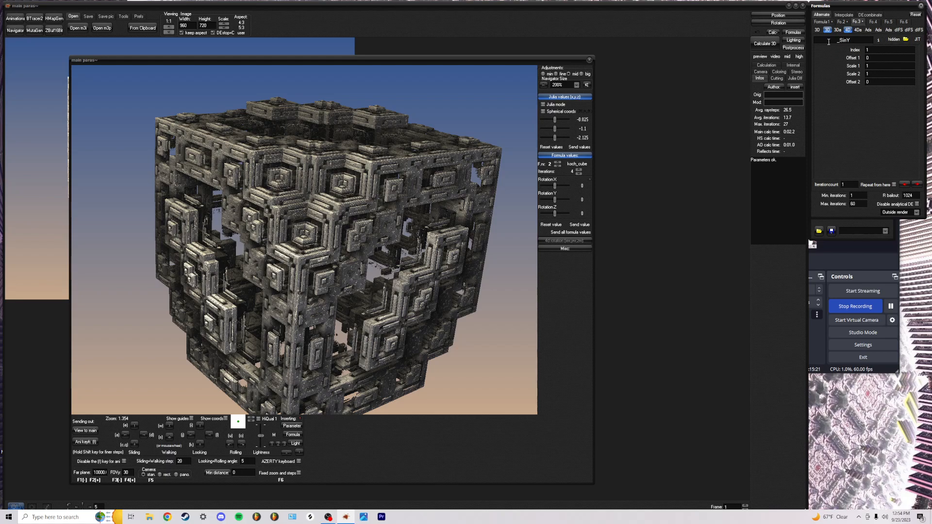
{"action": "left_click", "coordinate": [904, 185]}
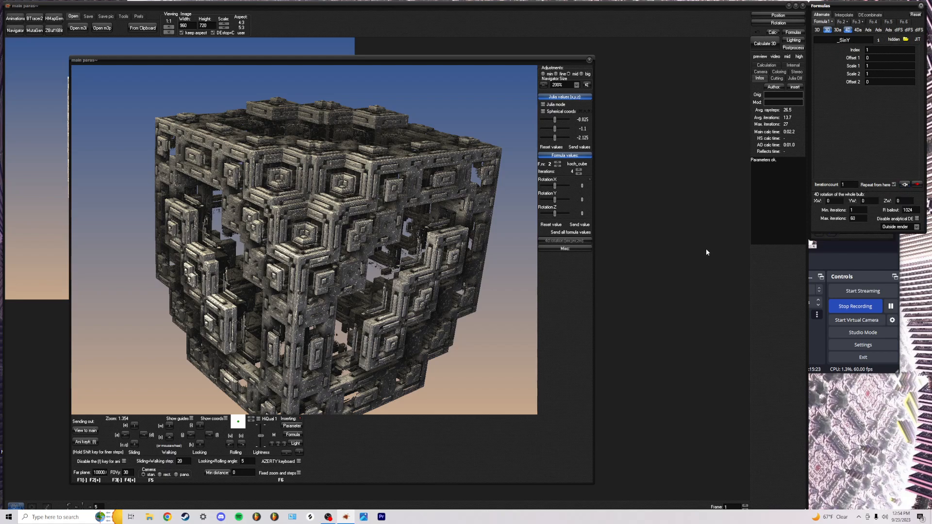
Load the main window's parameters into the Navigator and zoom in, looking up the fractal column
{"action": "left_click", "coordinate": [293, 427]}
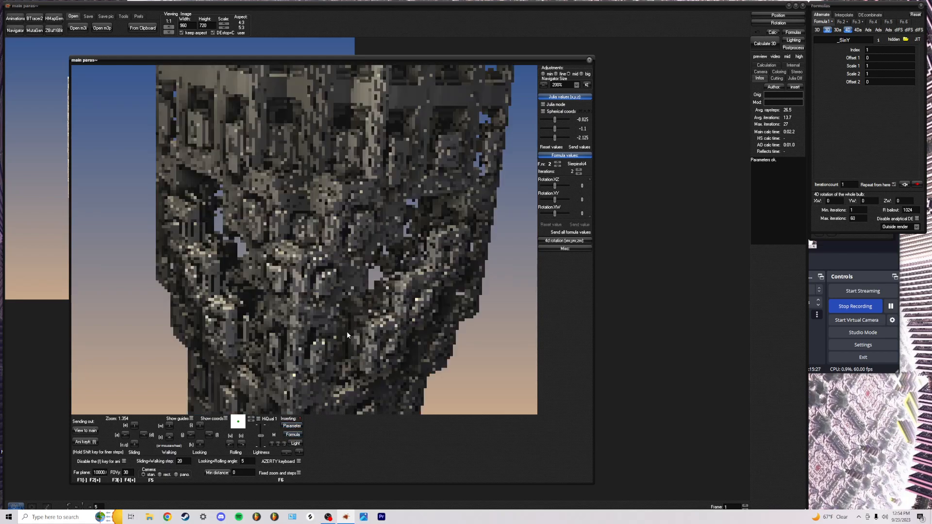
{"action": "scroll", "coordinate": [337, 298], "scroll_direction": "down", "scroll_amount": 10}
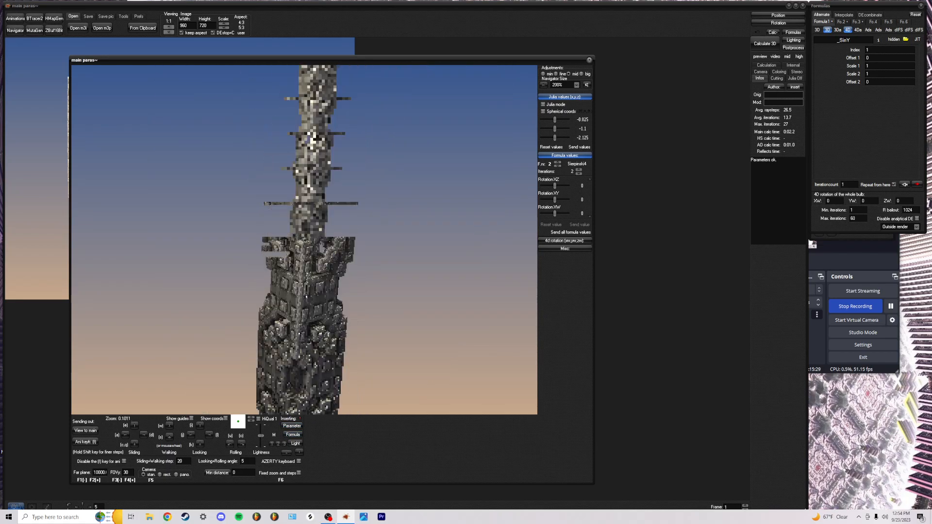
{"action": "key", "text": "i"}
{"action": "key", "text": "i"}
{"action": "key", "text": "i"}
{"action": "key", "text": "i"}
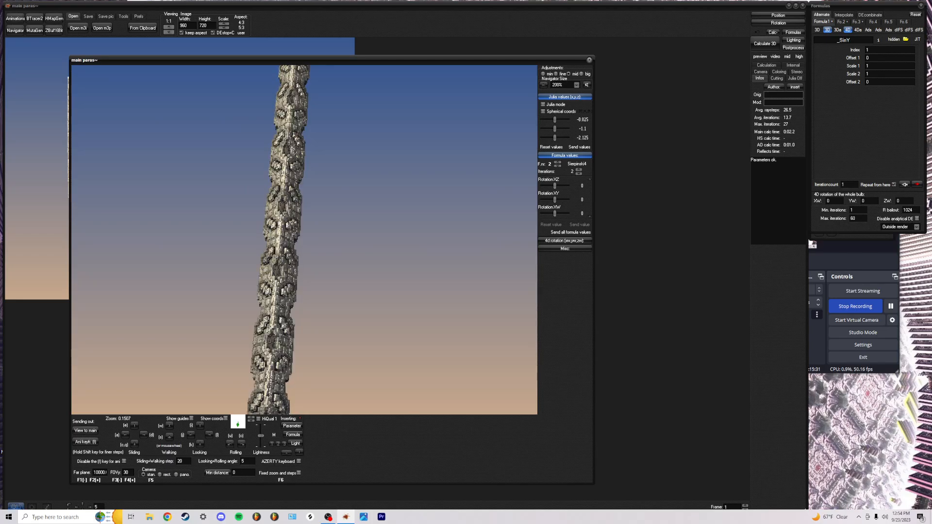
{"action": "scroll", "coordinate": [304, 240], "scroll_direction": "up", "scroll_amount": 5}
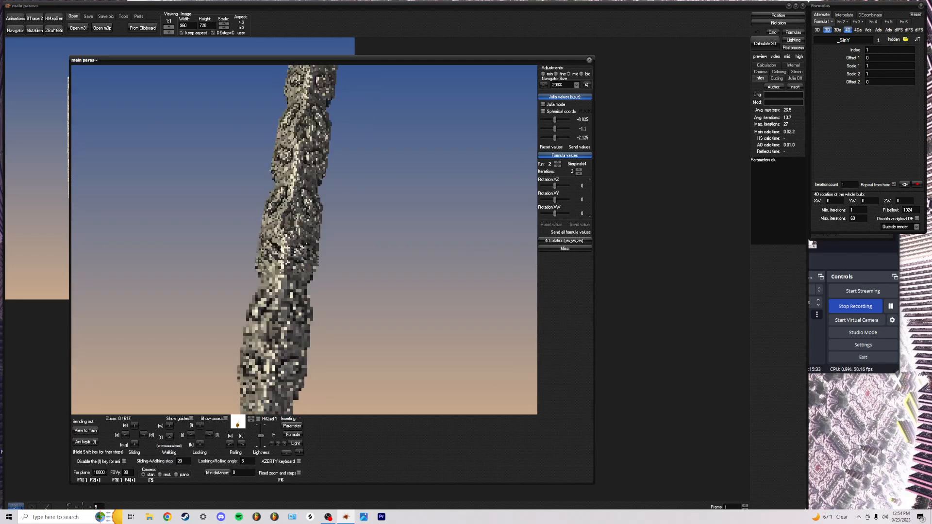
{"action": "scroll", "coordinate": [304, 240], "scroll_direction": "up", "scroll_amount": 12}
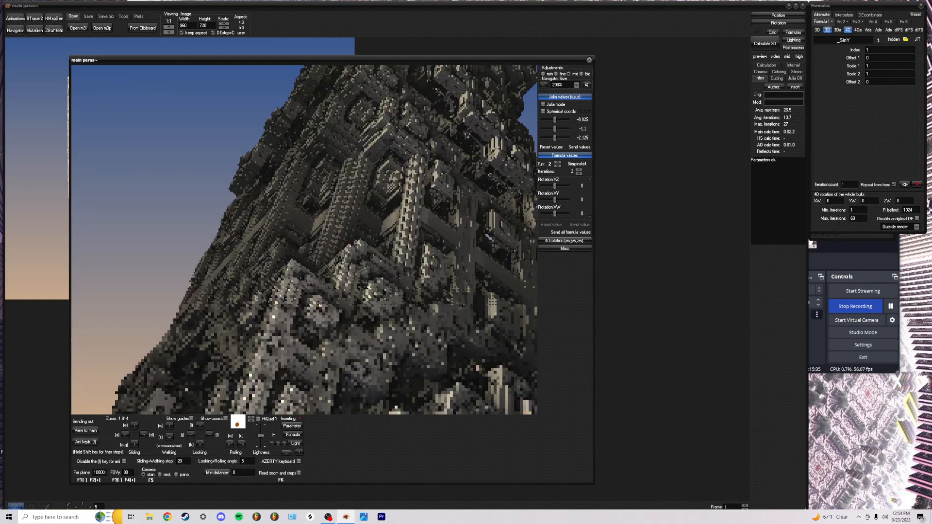
Turn the camera toward a frontal view of the tower's lit face
{"action": "key", "text": "l"}
{"action": "key", "text": "i"}
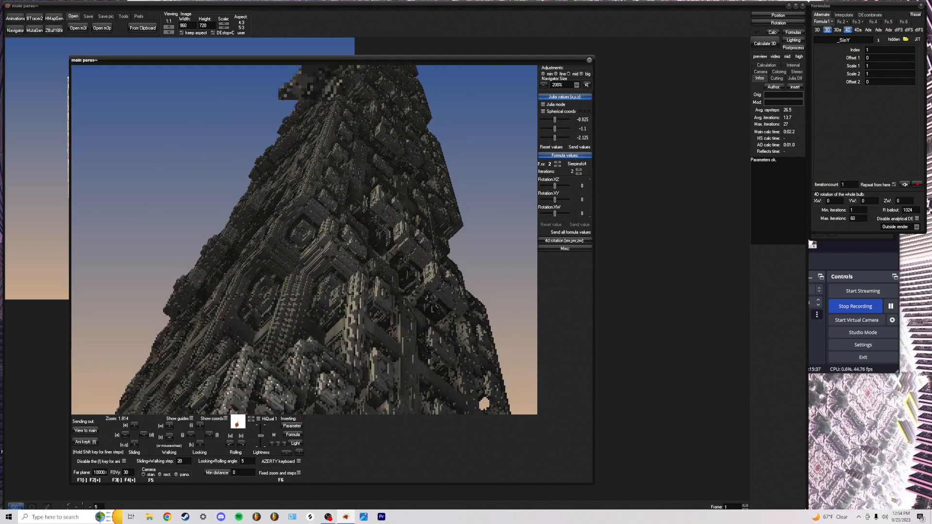
{"action": "key", "text": "k"}
{"action": "key", "text": "a"}
{"action": "key", "text": "a"}
{"action": "key", "text": "l"}
{"action": "key", "text": "a"}
{"action": "key", "text": "l"}
{"action": "key", "text": "a"}
{"action": "key", "text": "l"}
{"action": "key", "text": "a"}
{"action": "key", "text": "l"}
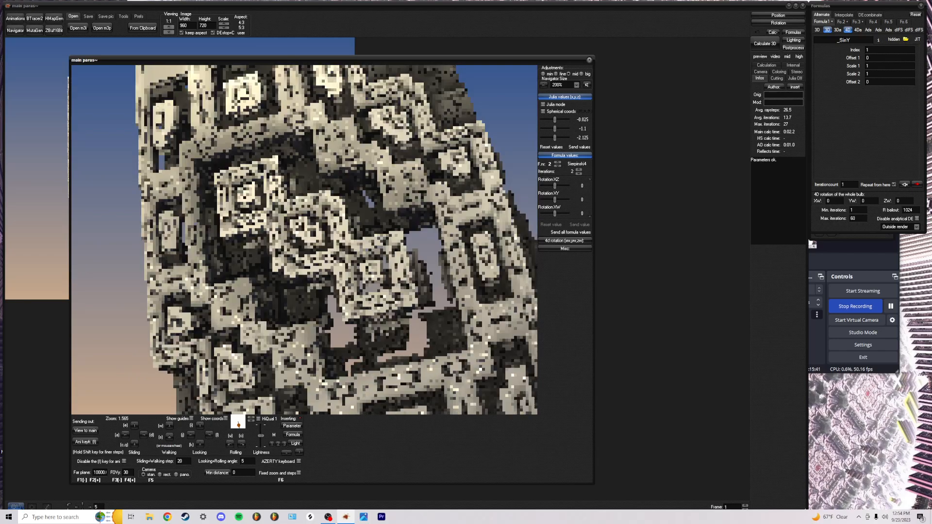
{"action": "key", "text": "a"}
Roll the tower upright and adjust distance and tilt to reveal the pyramid's apex
{"action": "key", "text": "u"}
{"action": "key", "text": "u"}
{"action": "key", "text": "u"}
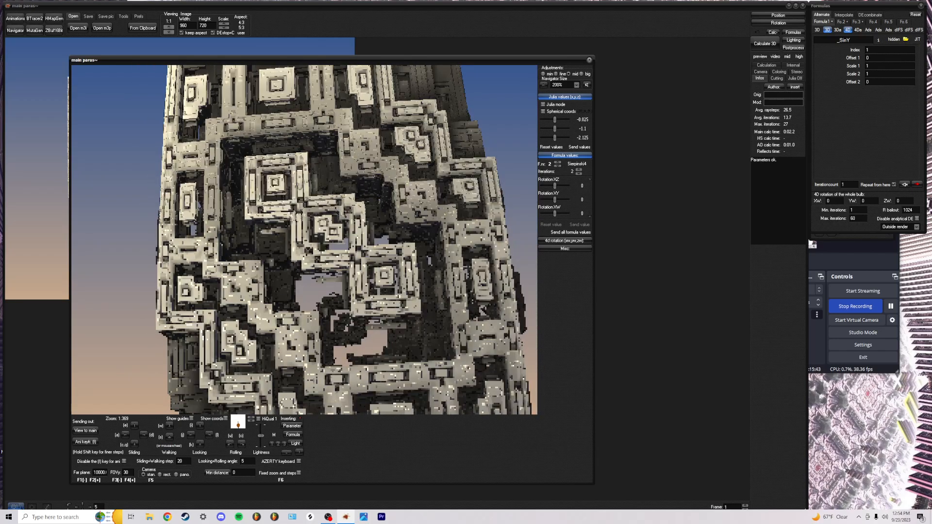
{"action": "key", "text": "w"}
{"action": "key", "text": "w"}
{"action": "key", "text": "w"}
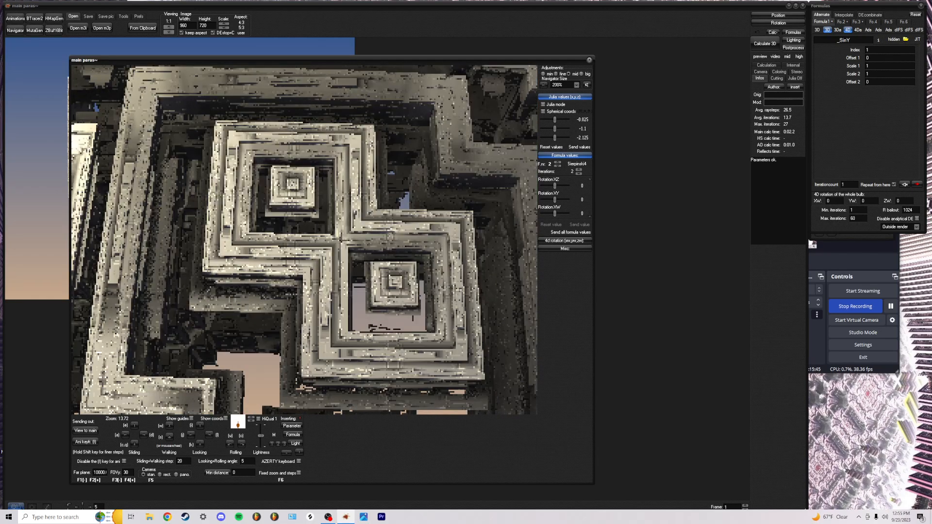
{"action": "key", "text": "s"}
{"action": "key", "text": "s"}
{"action": "key", "text": "s"}
{"action": "key", "text": "s"}
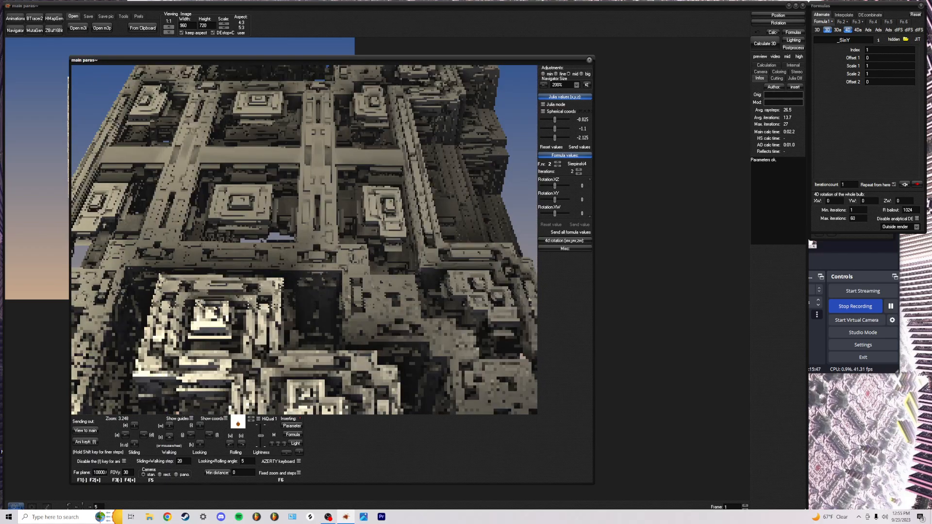
{"action": "key", "text": "i"}
{"action": "key", "text": "s"}
{"action": "key", "text": "w"}
{"action": "key", "text": "w"}
{"action": "key", "text": "w"}
{"action": "key", "text": "w"}
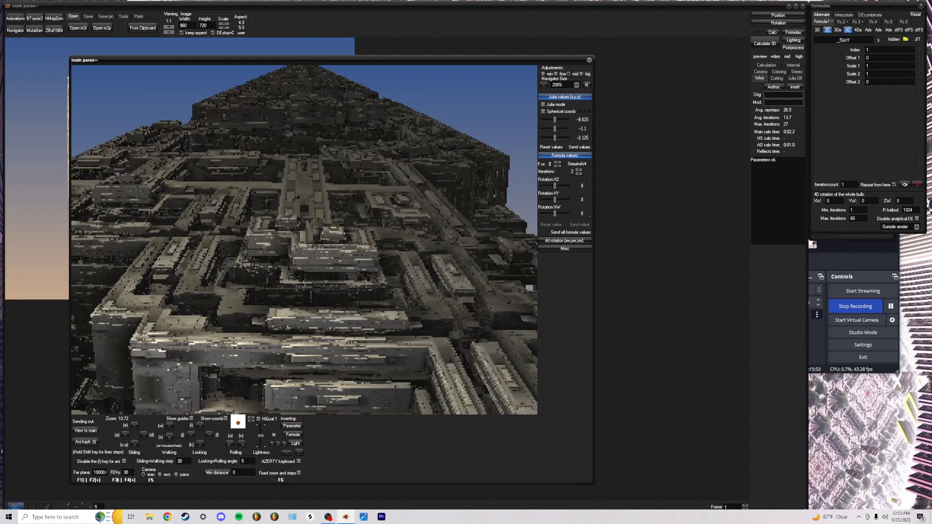
Show the _SinY formula values, leave Offset 1 at 0, and capture an animation keyframe
{"action": "left_click", "coordinate": [558, 165]}
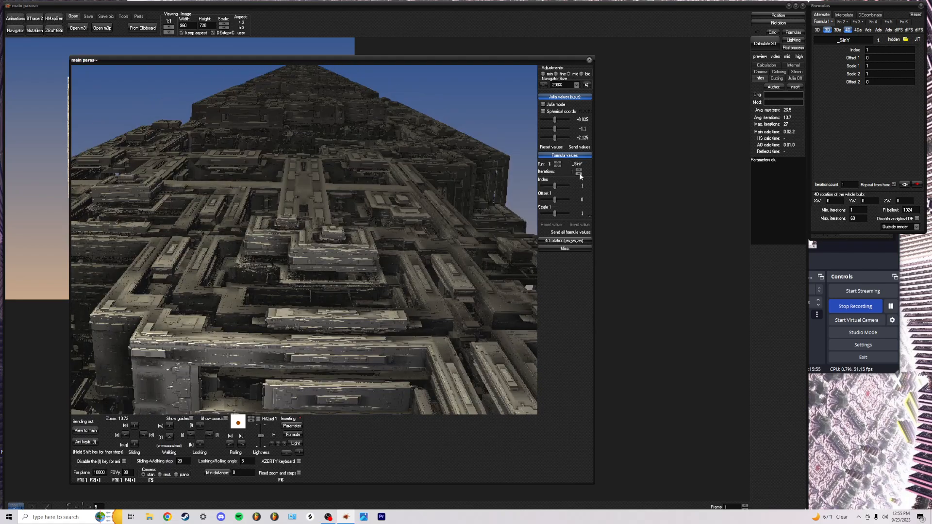
{"action": "mouse_move", "coordinate": [555, 186]}
{"action": "left_mouse_down"}
{"action": "mouse_move", "coordinate": [575, 187]}
{"action": "mouse_move", "coordinate": [545, 187]}
{"action": "mouse_move", "coordinate": [556, 188]}
{"action": "left_mouse_up"}
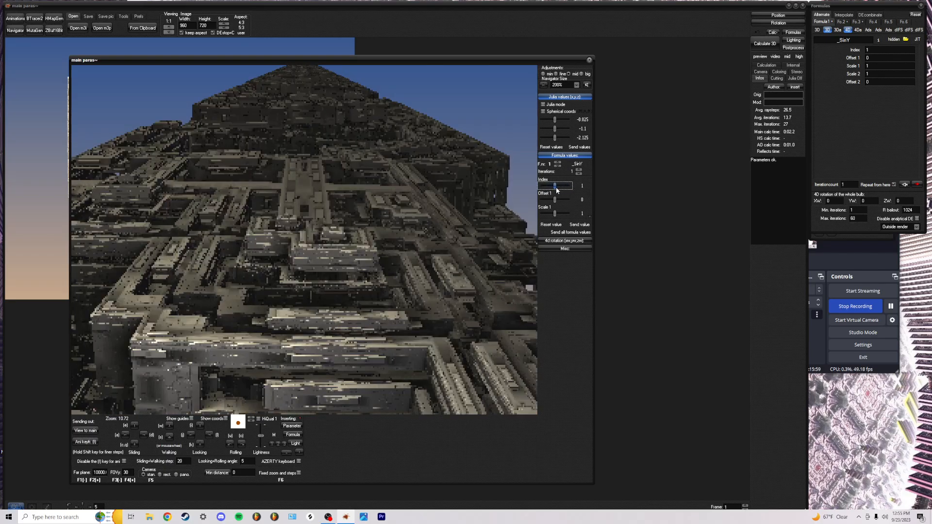
{"action": "left_click", "coordinate": [579, 200]}
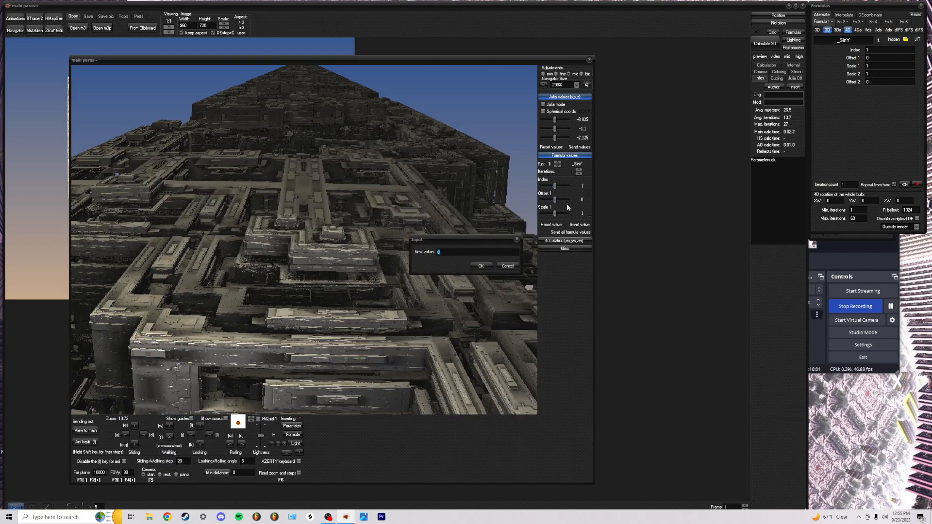
{"action": "left_click", "coordinate": [481, 266]}
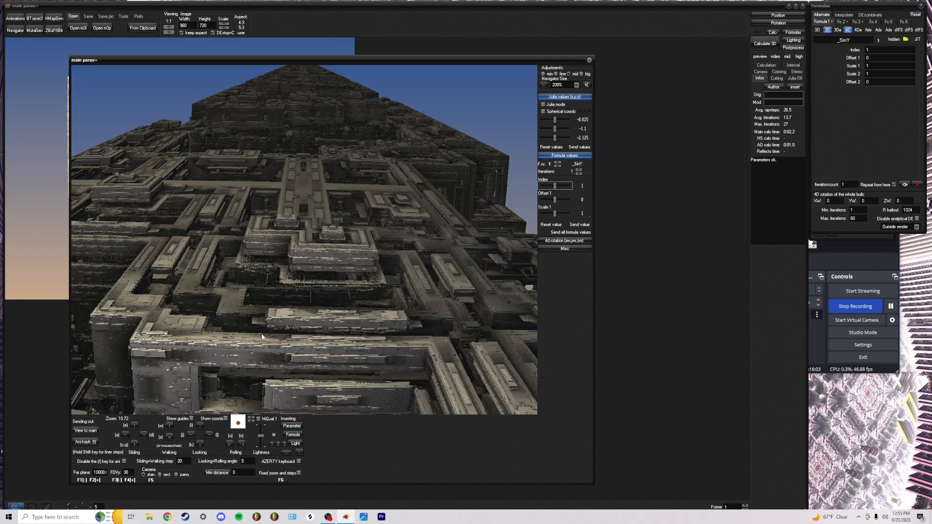
{"action": "left_click", "coordinate": [87, 443]}
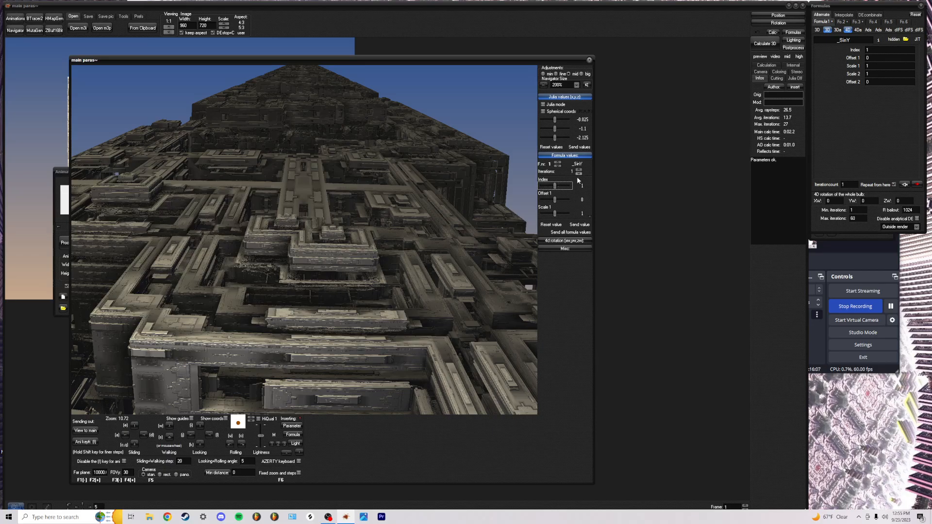
Set _SinY Offset 1 to 3.14, then to 6.28
{"action": "left_click", "coordinate": [585, 199]}
{"action": "type", "text": "3.14"}
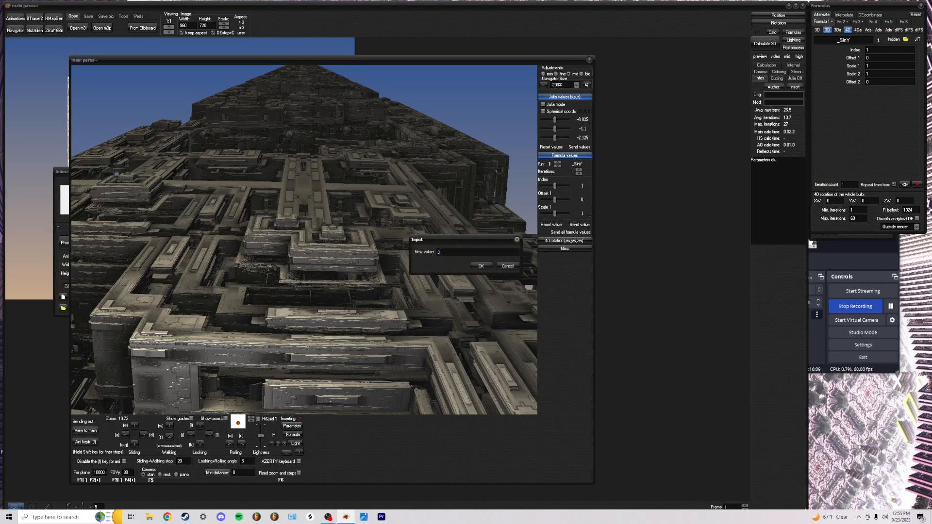
{"action": "key", "text": "Return"}
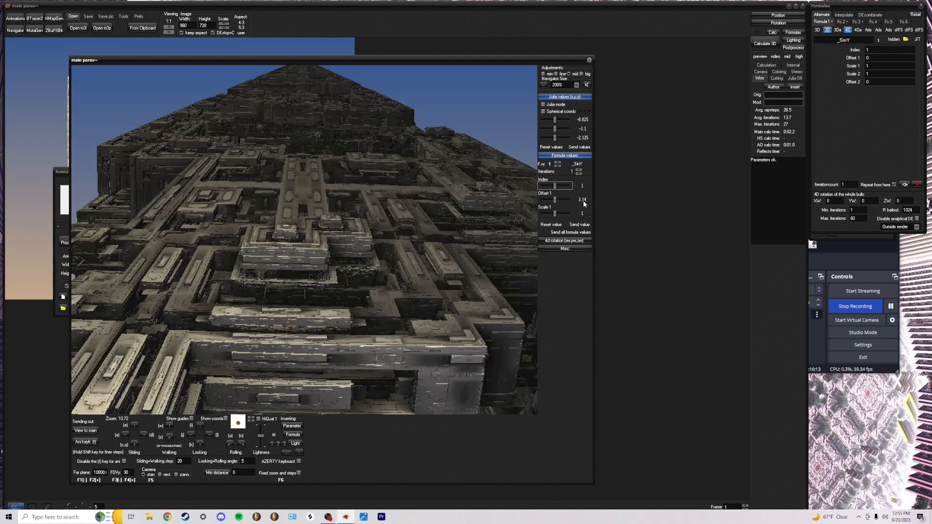
{"action": "left_click", "coordinate": [584, 202]}
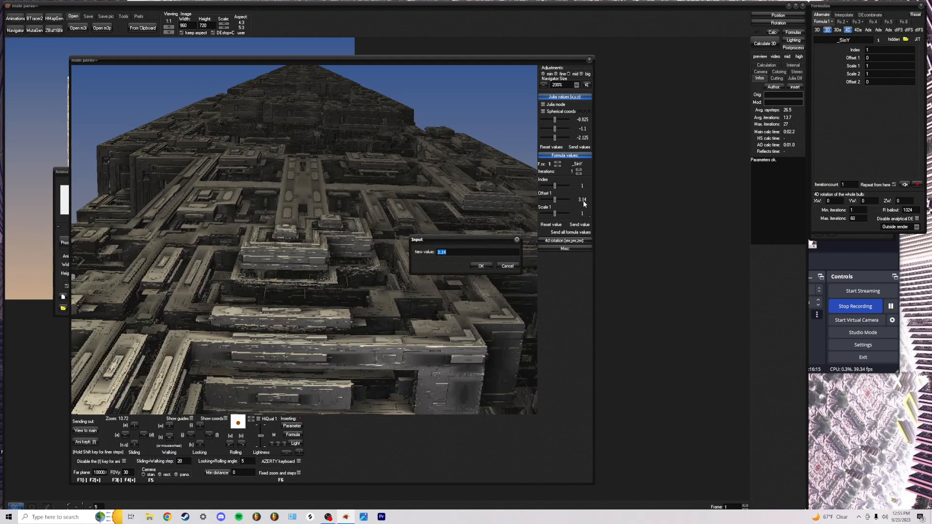
{"action": "type", "text": "6.28"}
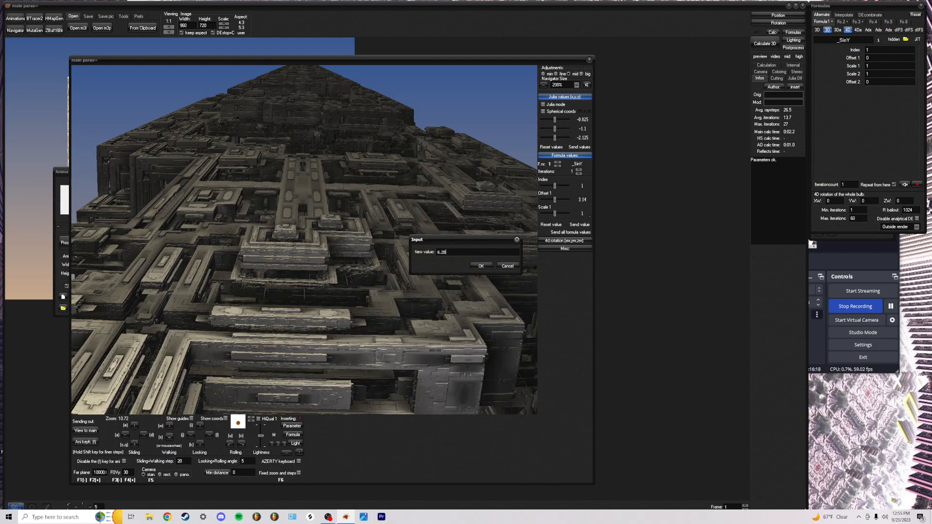
{"action": "key", "text": "Return"}
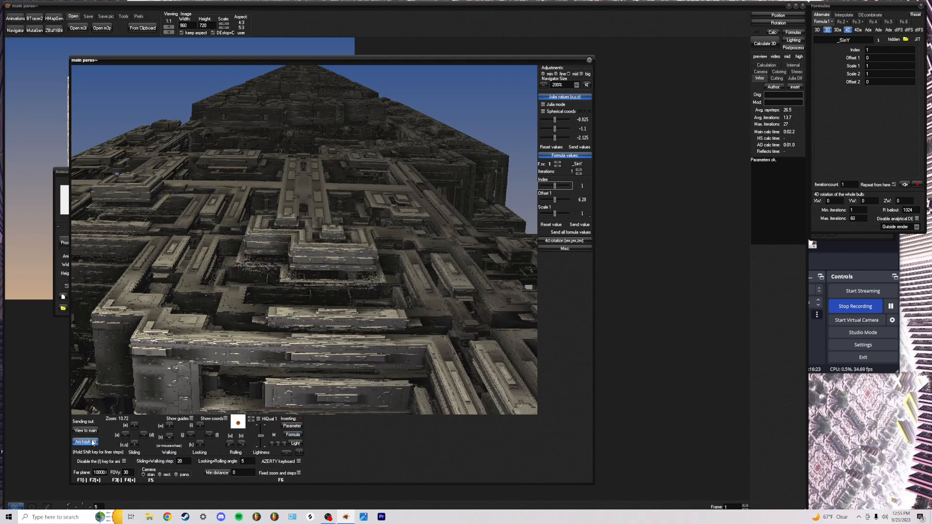
Capture the changed fractal as another keyframe and set keyframe 2's subframes to 0
{"action": "left_click", "coordinate": [62, 175]}
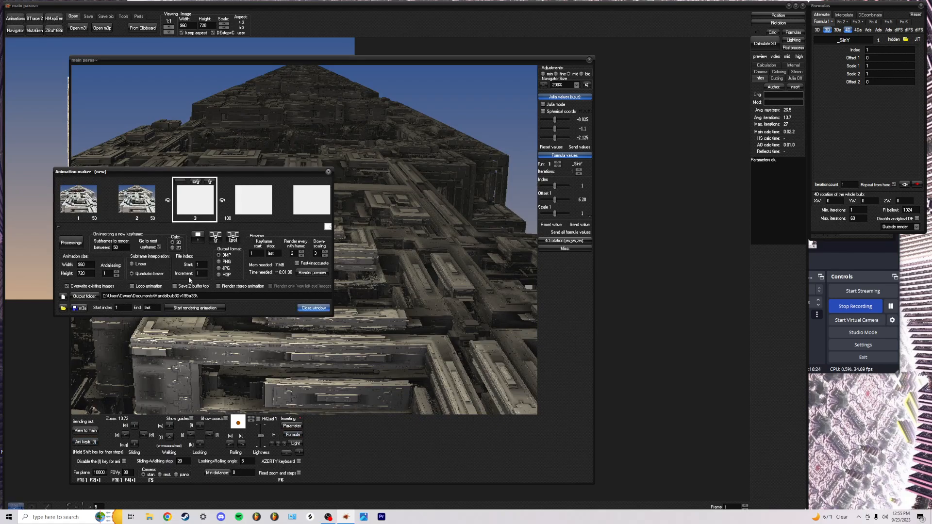
{"action": "left_click", "coordinate": [59, 226]}
{"action": "double_click", "coordinate": [212, 218]}
{"action": "type", "text": "0"}
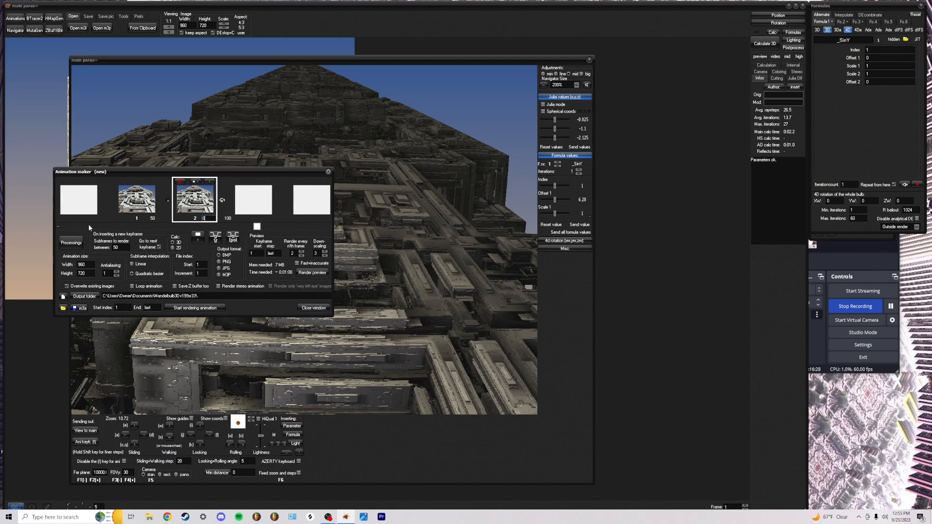
Switch subframe interpolation to Linear and render, then close, the animation preview
{"action": "left_click", "coordinate": [59, 226]}
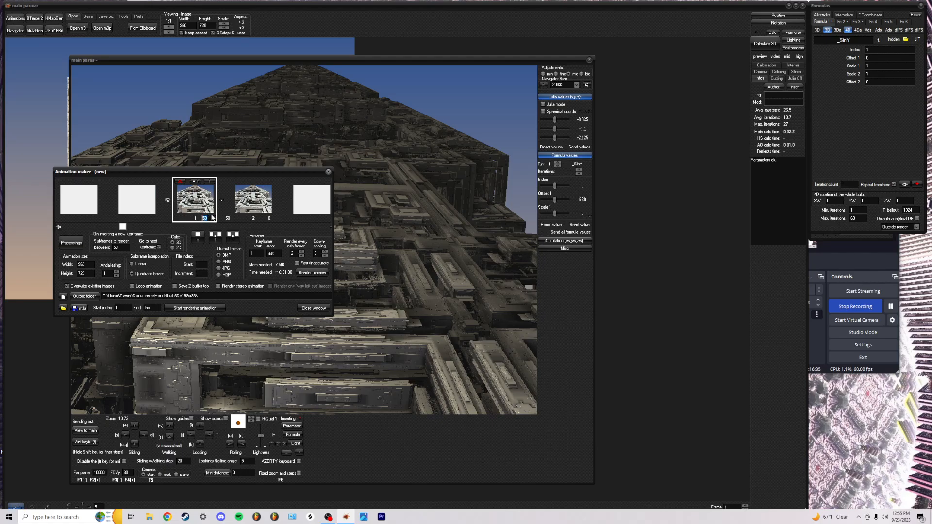
{"action": "left_click", "coordinate": [132, 264]}
{"action": "left_click", "coordinate": [308, 275]}
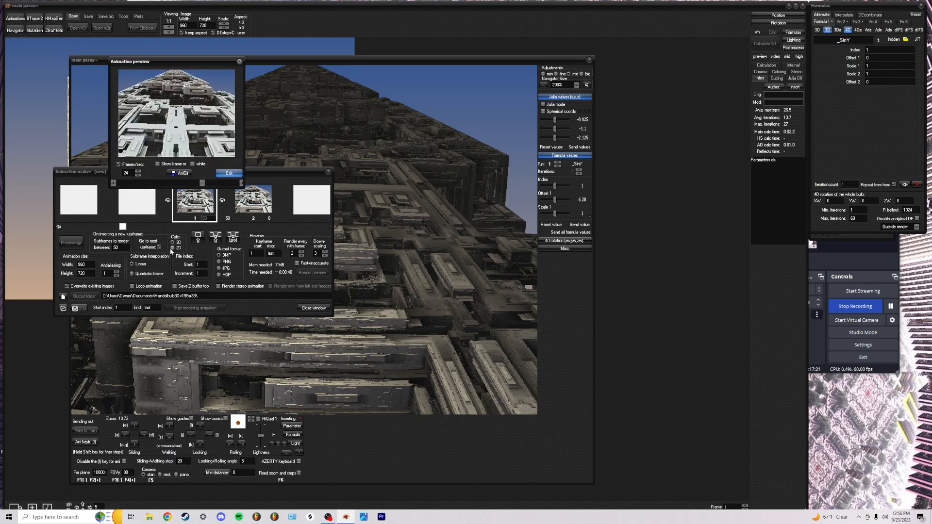
{"action": "left_click", "coordinate": [229, 173]}
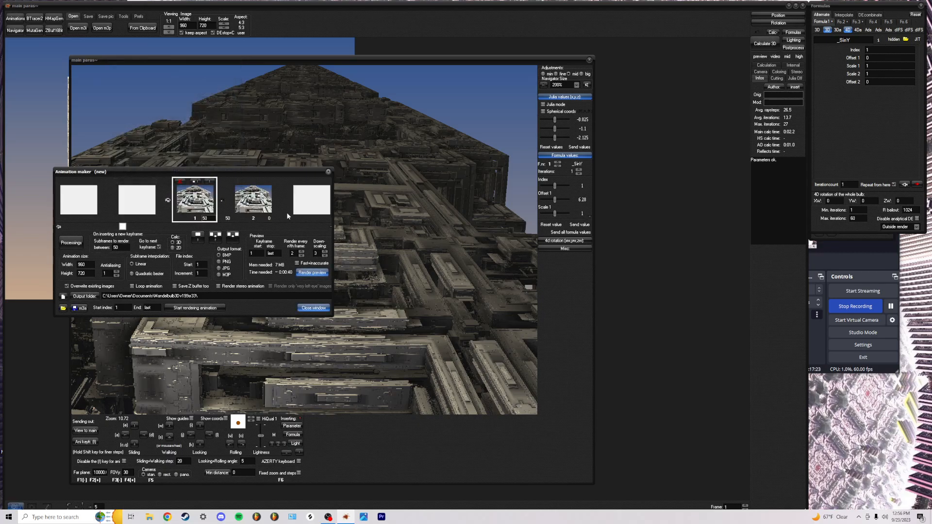
{"action": "left_click", "coordinate": [329, 226]}
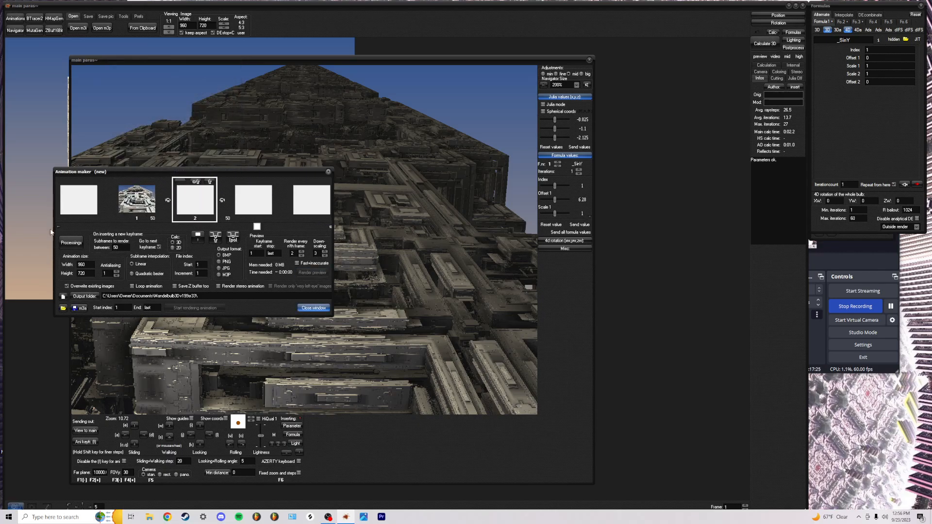
Reset the _SinY Offset 1 back to 0 in the Navigator
{"action": "left_click", "coordinate": [400, 231]}
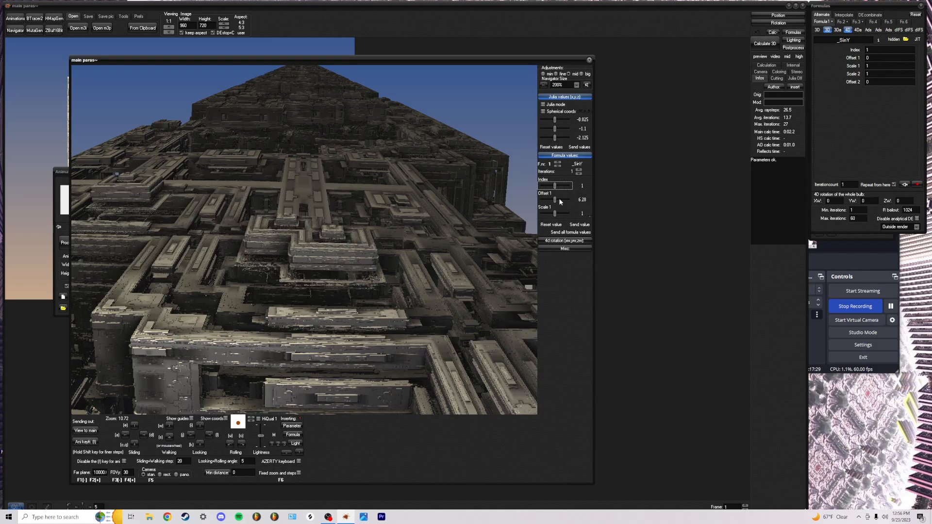
{"action": "left_click", "coordinate": [581, 199]}
{"action": "type", "text": "0"}
{"action": "key", "text": "Return"}
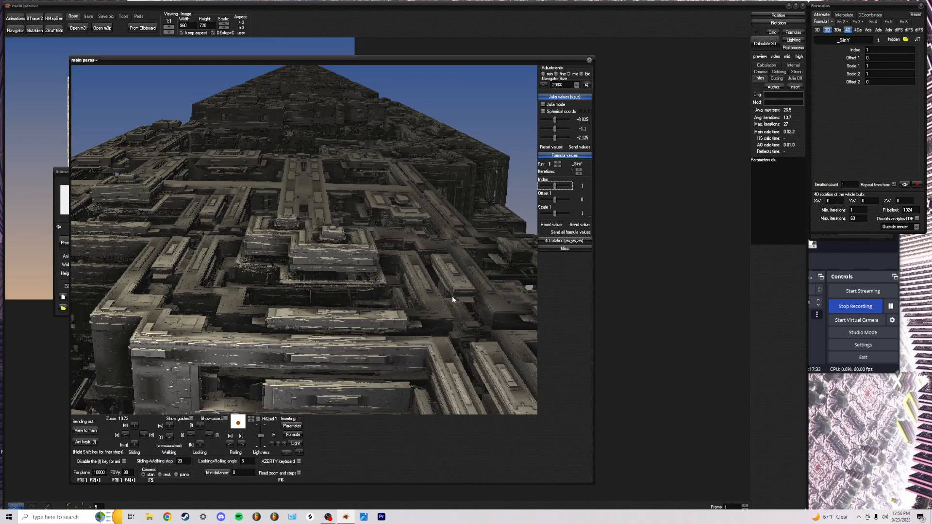
Tilt the view down and advance the camera into the darker lattice structure
{"action": "left_click_drag", "start_coordinate": [417, 305], "coordinate": [422, 412]}
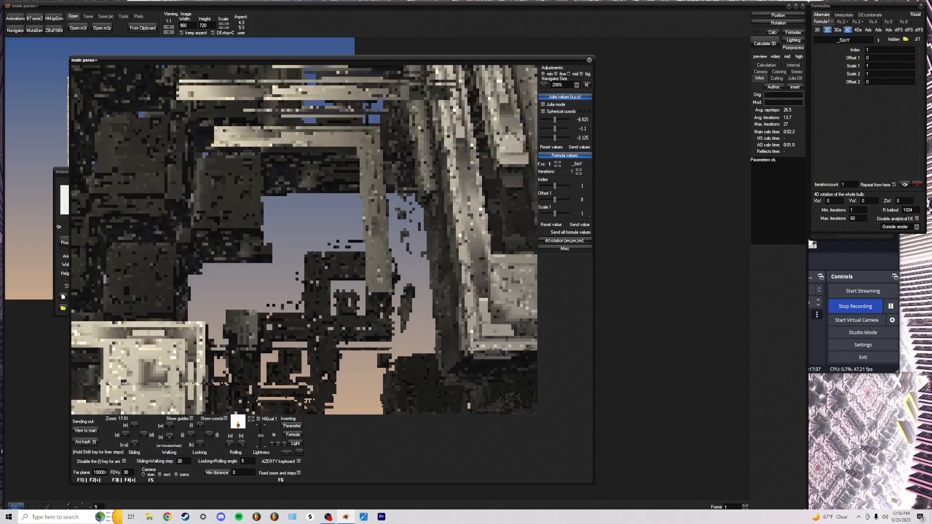
{"action": "key", "text": "w"}
{"action": "key", "text": "w"}
{"action": "key", "text": "w"}
{"action": "key", "text": "w"}
{"action": "key", "text": "w"}
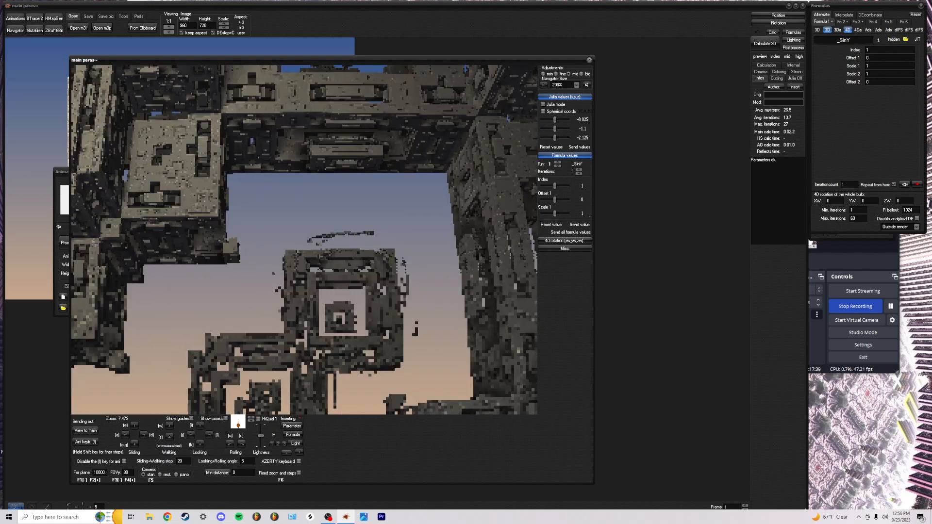
{"action": "left_click_drag", "start_coordinate": [417, 246], "coordinate": [422, 334]}
{"action": "key", "text": "w"}
{"action": "key", "text": "w"}
{"action": "key", "text": "w"}
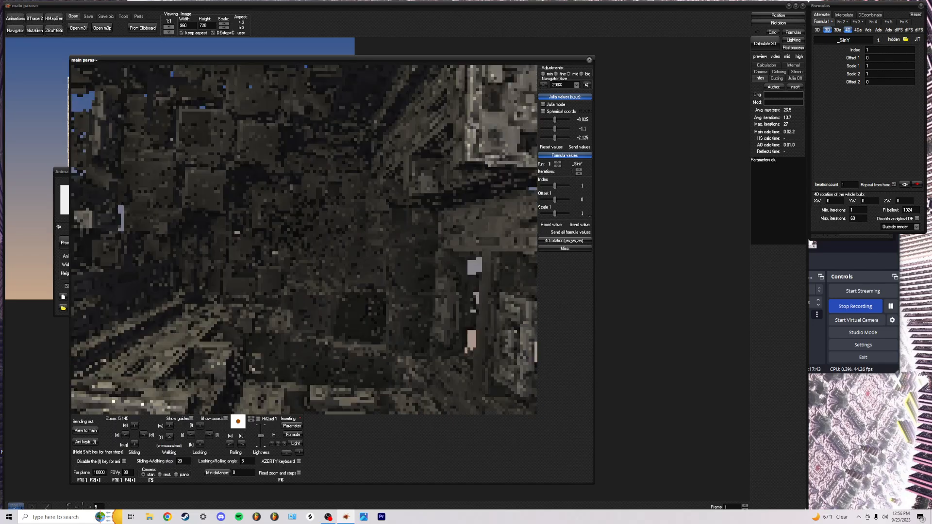
{"action": "key", "text": "w"}
{"action": "key", "text": "s"}
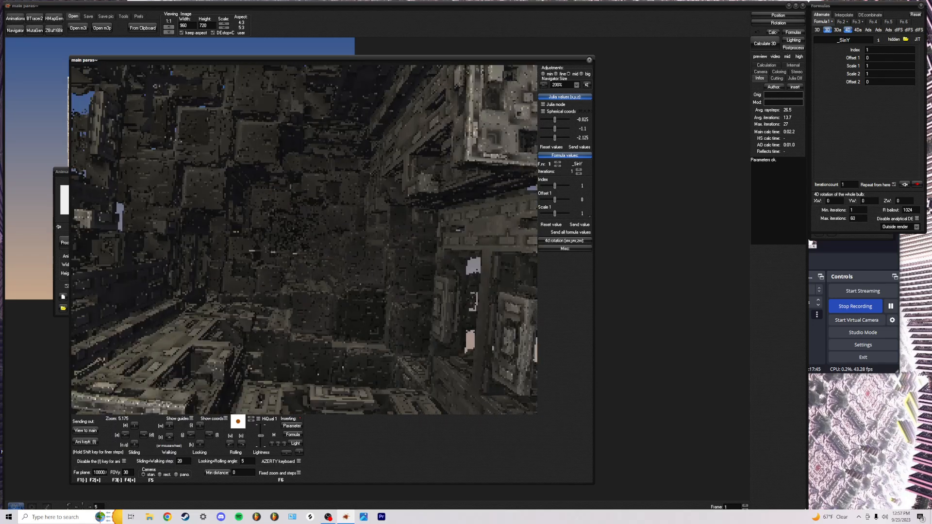
{"action": "key", "text": "o"}
{"action": "key", "text": "a"}
{"action": "key", "text": "q"}
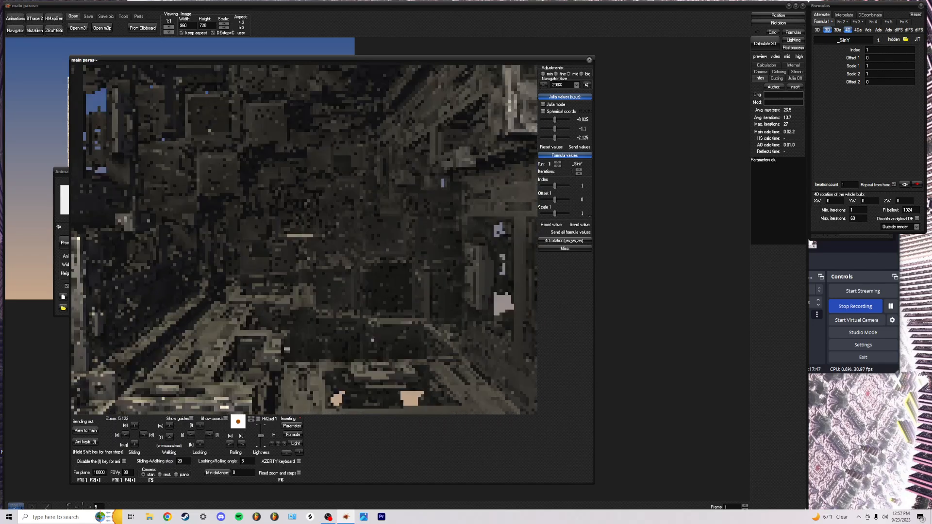
{"action": "key", "text": "w"}
{"action": "key", "text": "e"}
{"action": "key", "text": "w"}
{"action": "key", "text": "e"}
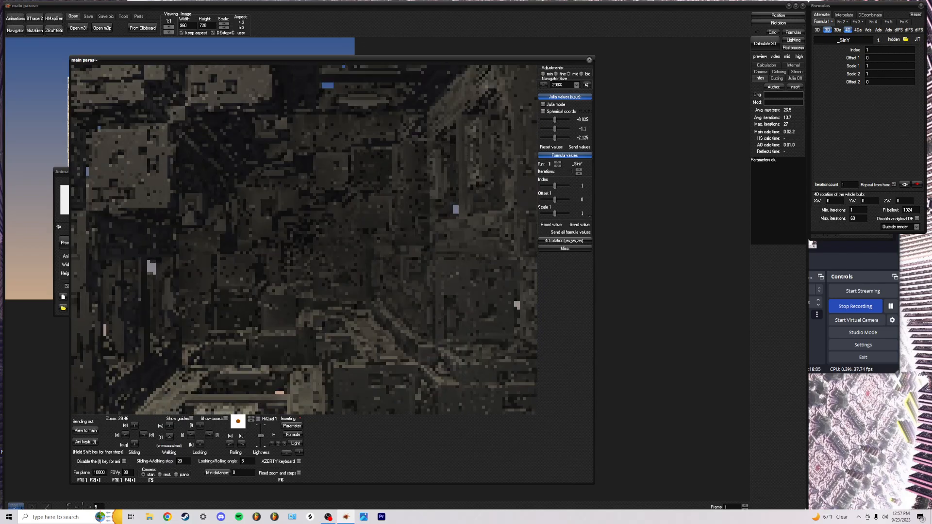
Keep flying forward until the camera is deep inside the dark fractal interior
{"action": "key", "text": "w"}
{"action": "key", "text": "w"}
{"action": "key", "text": "w"}
{"action": "key", "text": "w"}
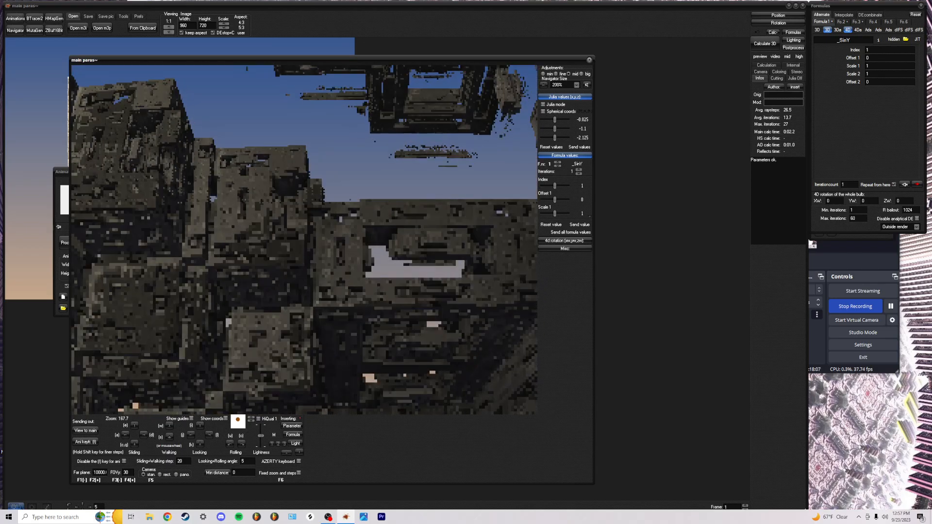
{"action": "key", "text": "l"}
{"action": "key", "text": "l"}
{"action": "key", "text": "l"}
{"action": "key", "text": "i"}
{"action": "key", "text": "w"}
{"action": "key", "text": "w"}
{"action": "key", "text": "w"}
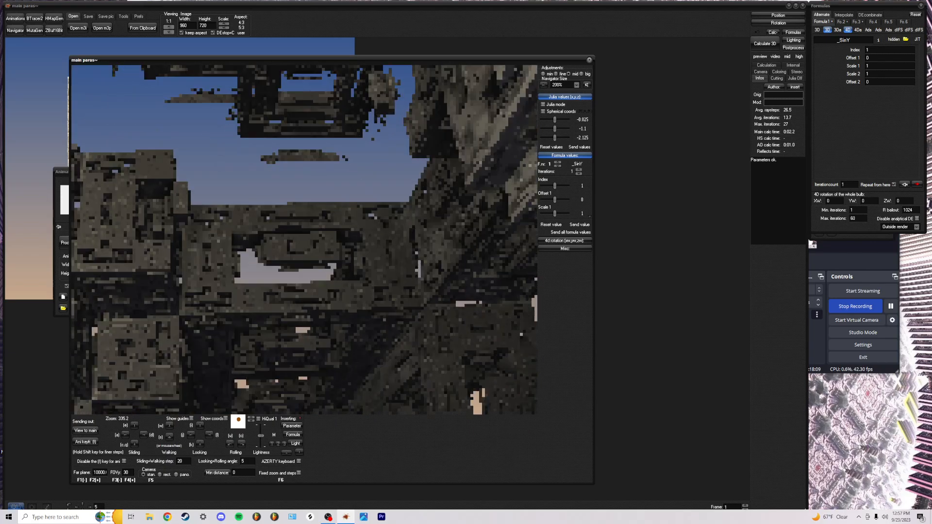
{"action": "key", "text": "s"}
{"action": "key", "text": "s"}
{"action": "key", "text": "s"}
{"action": "key", "text": "s"}
{"action": "key", "text": "s"}
{"action": "key", "text": "s"}
{"action": "key", "text": "s"}
{"action": "key", "text": "s"}
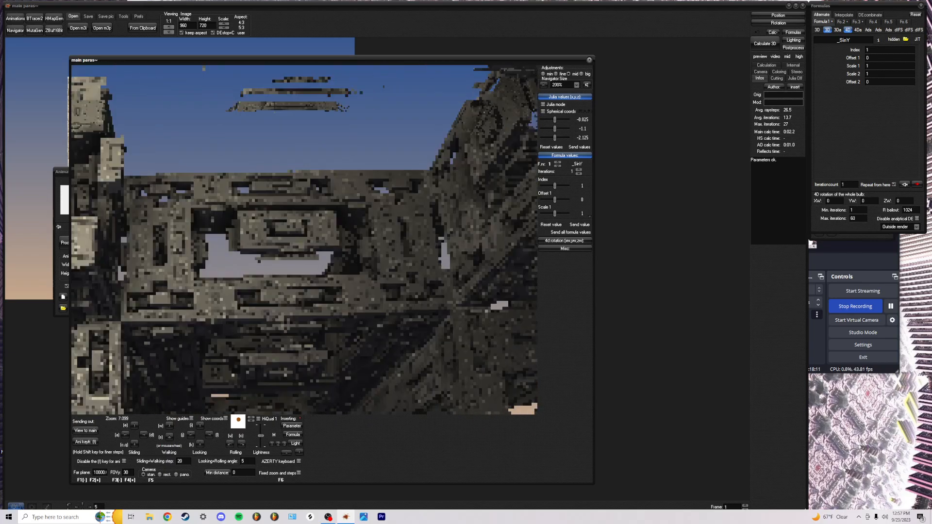
{"action": "key", "text": "w"}
{"action": "key", "text": "w"}
{"action": "key", "text": "w"}
{"action": "key", "text": "w"}
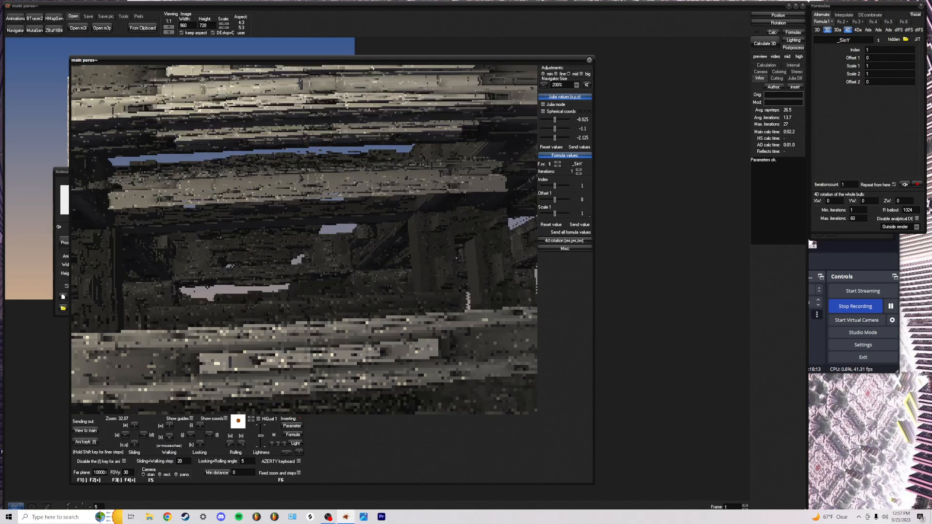
{"action": "key", "text": "w"}
{"action": "key", "text": "w"}
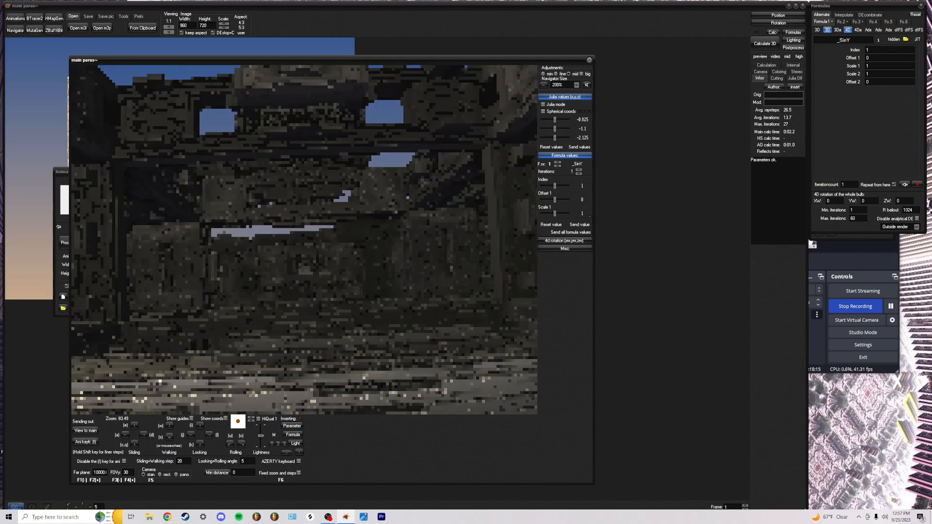
{"action": "key", "text": "w"}
{"action": "key", "text": "w"}
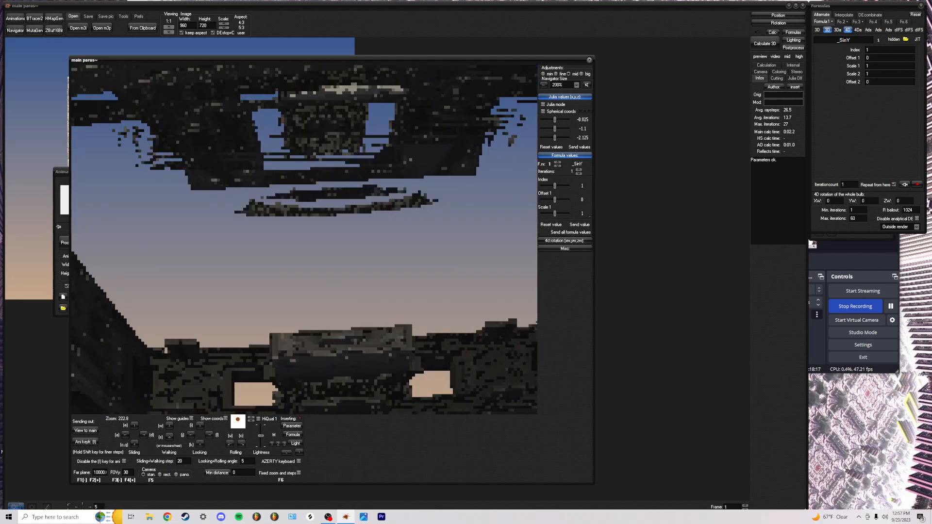
{"action": "key", "text": "w"}
{"action": "key", "text": "w"}
{"action": "key", "text": "w"}
{"action": "key", "text": "w"}
{"action": "key", "text": "w"}
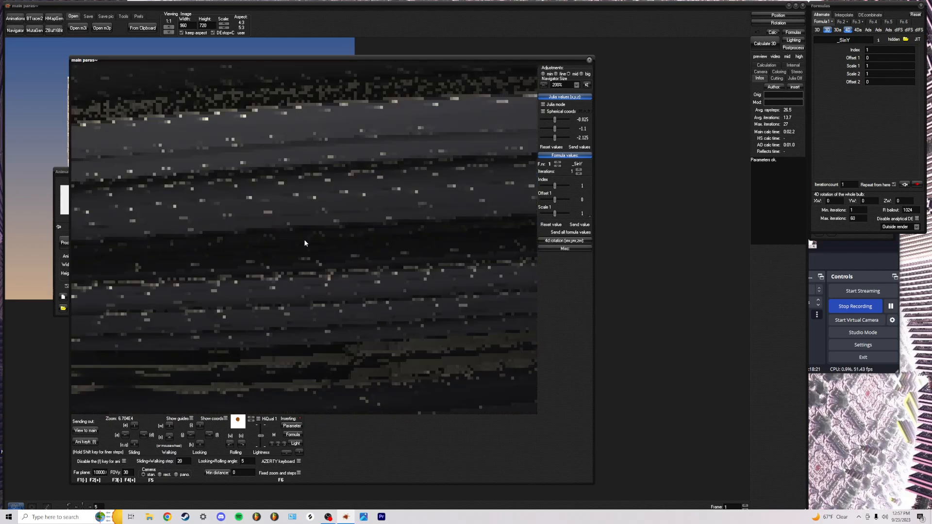
Restore the Navigator to the tower view and close in, tilting up toward its top
{"action": "left_click", "coordinate": [292, 427]}
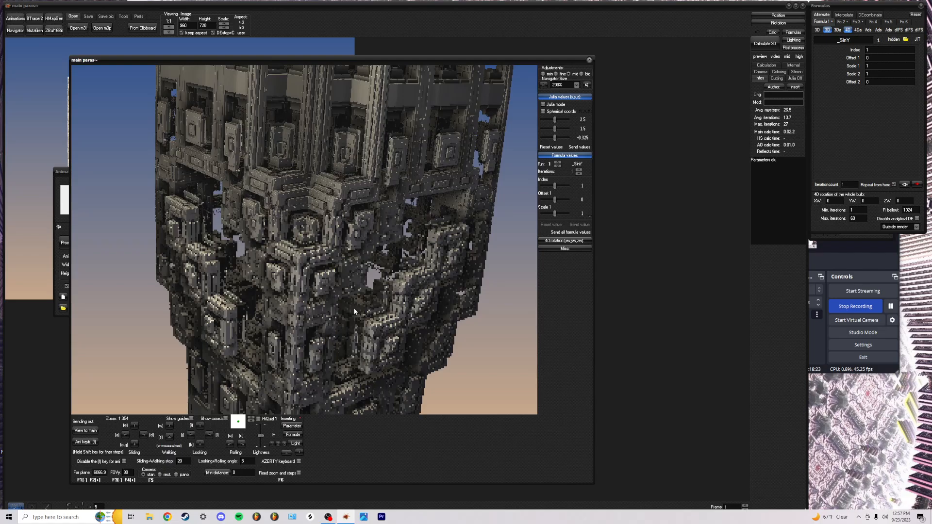
{"action": "key", "text": "i"}
{"action": "key", "text": "i"}
{"action": "key", "text": "i"}
{"action": "key", "text": "i"}
{"action": "key", "text": "i"}
{"action": "key", "text": "i"}
{"action": "key", "text": "i"}
{"action": "key", "text": "i"}
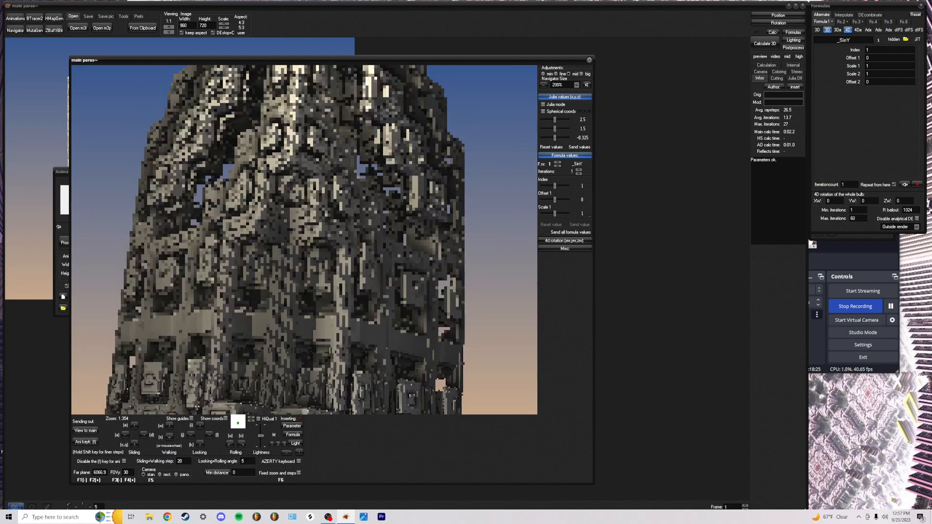
{"action": "key", "text": "i"}
{"action": "key", "text": "i"}
{"action": "key", "text": "w"}
{"action": "key", "text": "w"}
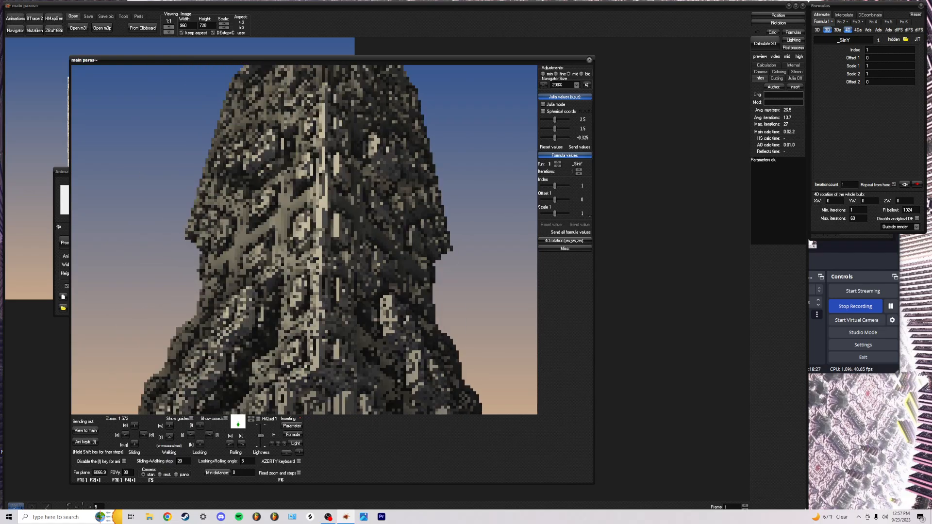
{"action": "key", "text": "i"}
{"action": "key", "text": "i"}
{"action": "key", "text": "w"}
{"action": "key", "text": "w"}
{"action": "key", "text": "w"}
{"action": "key", "text": "w"}
{"action": "key", "text": "w"}
{"action": "key", "text": "w"}
{"action": "key", "text": "w"}
{"action": "key", "text": "w"}
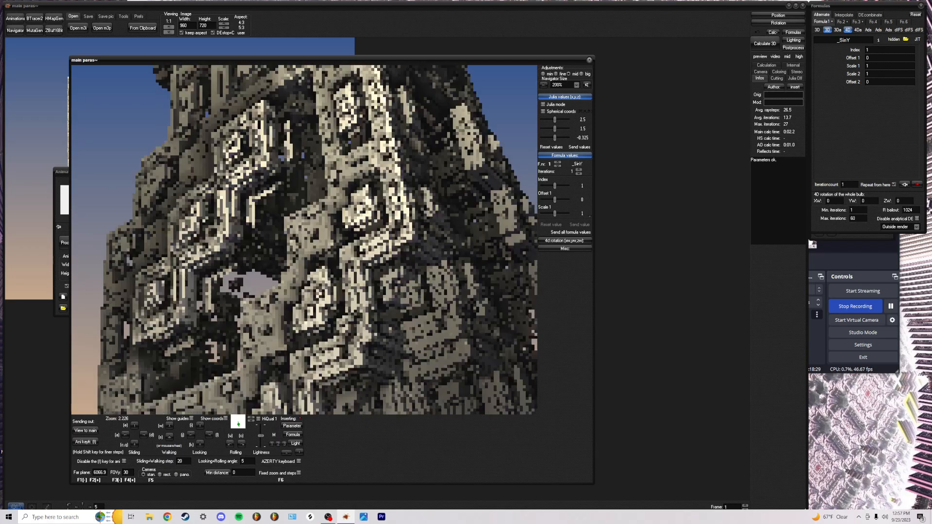
{"action": "key", "text": "j"}
{"action": "key", "text": "d"}
{"action": "key", "text": "d"}
{"action": "key", "text": "j"}
{"action": "key", "text": "d"}
{"action": "key", "text": "i"}
{"action": "key", "text": "u"}
{"action": "key", "text": "i"}
{"action": "key", "text": "u"}
{"action": "key", "text": "u"}
{"action": "key", "text": "i"}
{"action": "key", "text": "i"}
{"action": "key", "text": "i"}
{"action": "key", "text": "j"}
Move over the central structure and settle on a horizon view of the plaza and sky
{"action": "key", "text": "w"}
{"action": "key", "text": "w"}
{"action": "key", "text": "w"}
{"action": "key", "text": "w"}
{"action": "key", "text": "w"}
{"action": "key", "text": "w"}
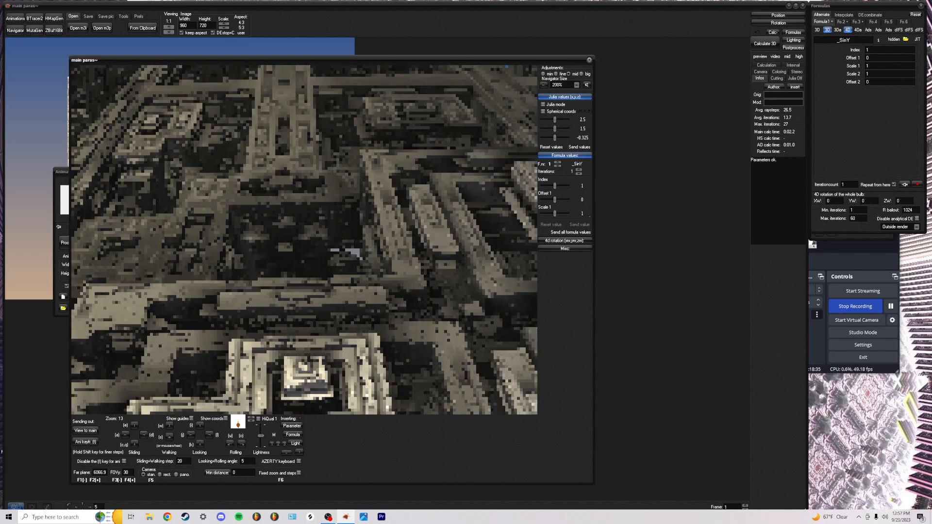
{"action": "key", "text": "k"}
{"action": "key", "text": "w"}
{"action": "key", "text": "w"}
{"action": "key", "text": "w"}
{"action": "key", "text": "w"}
{"action": "key", "text": "k"}
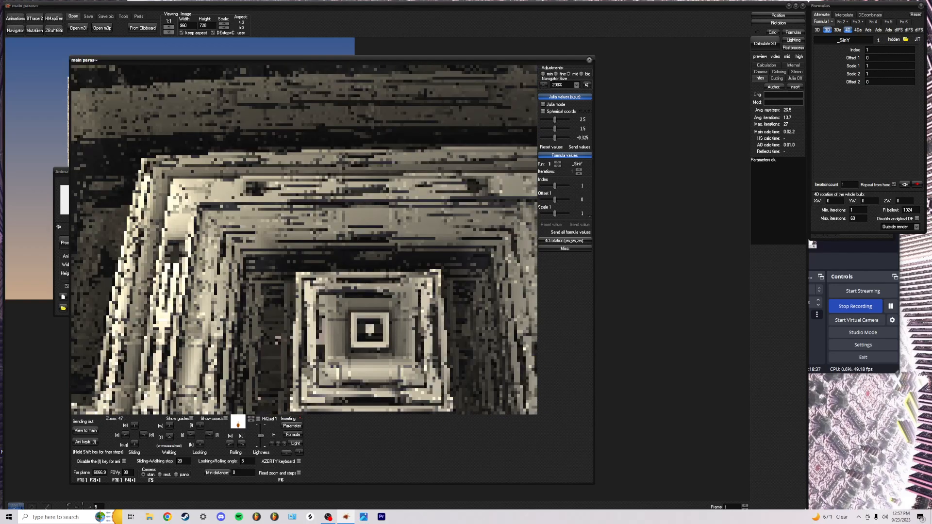
{"action": "key", "text": "i"}
{"action": "key", "text": "i"}
{"action": "key", "text": "i"}
{"action": "key", "text": "i"}
{"action": "key", "text": "i"}
{"action": "key", "text": "i"}
{"action": "key", "text": "j"}
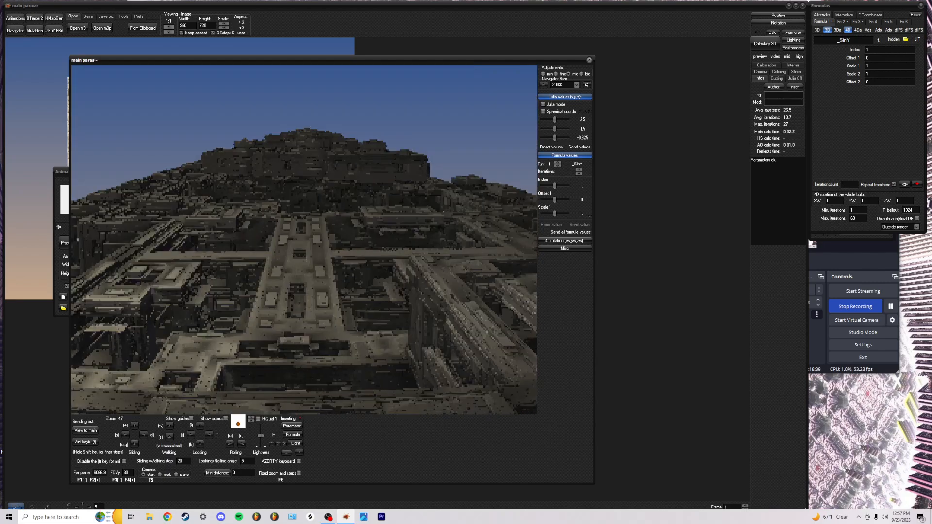
{"action": "key", "text": "i"}
{"action": "key", "text": "k"}
{"action": "key", "text": "l"}
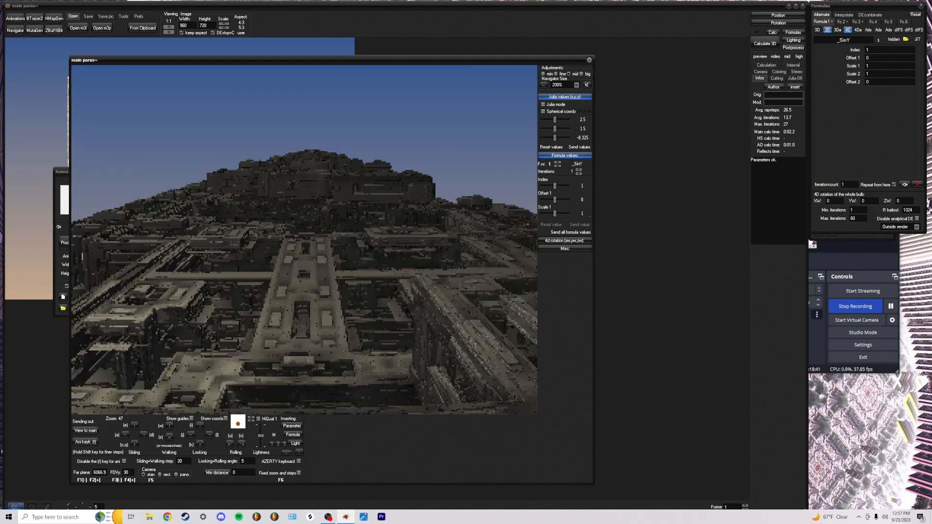
{"action": "key", "text": "w"}
{"action": "key", "text": "w"}
{"action": "key", "text": "w"}
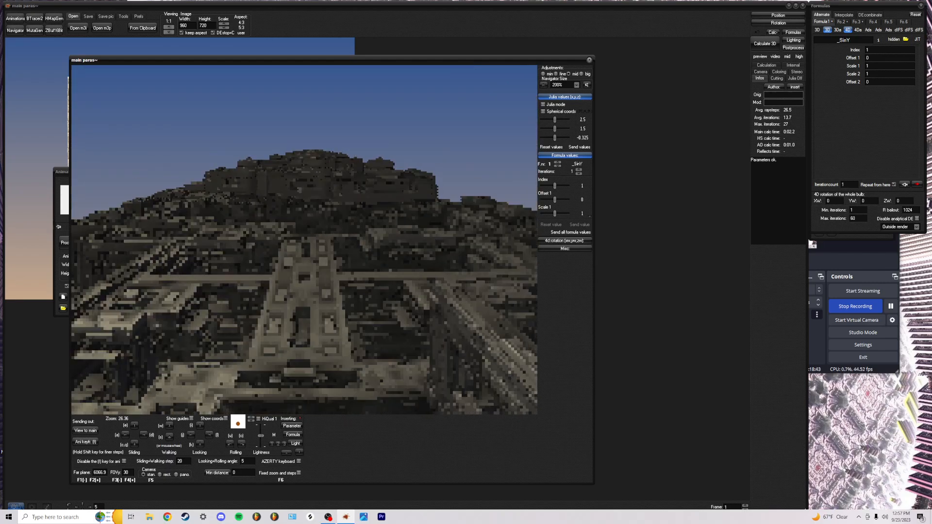
{"action": "key", "text": "k"}
{"action": "key", "text": "k"}
{"action": "key", "text": "w"}
{"action": "key", "text": "w"}
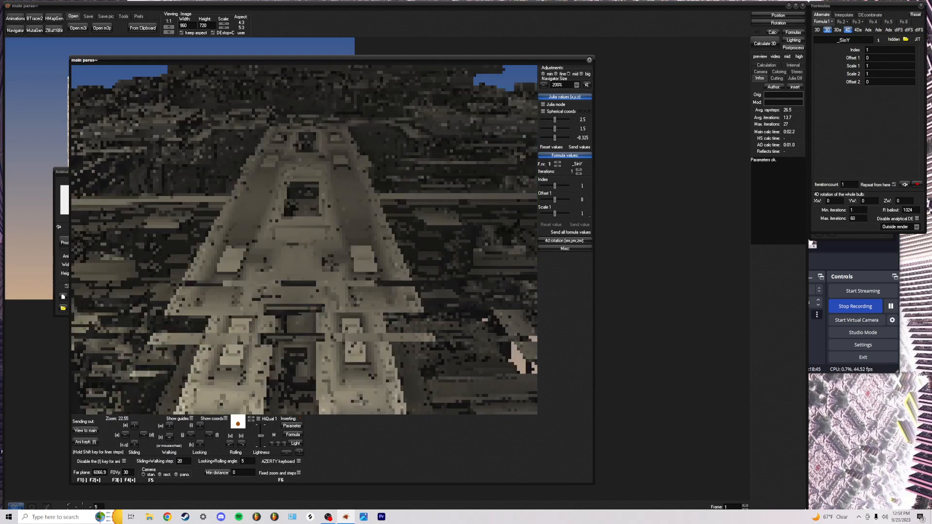
{"action": "key", "text": "w"}
{"action": "key", "text": "w"}
{"action": "key", "text": "w"}
{"action": "key", "text": "w"}
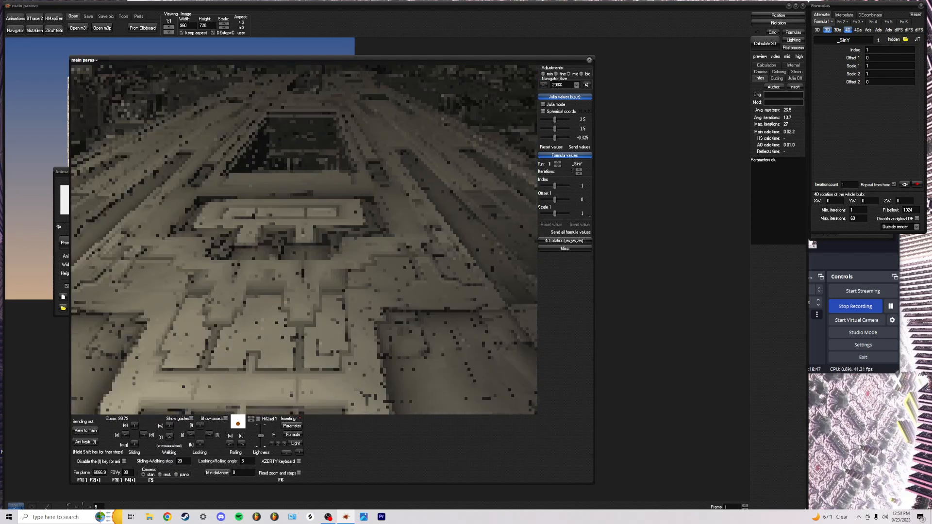
{"action": "key", "text": "i"}
{"action": "key", "text": "i"}
{"action": "key", "text": "i"}
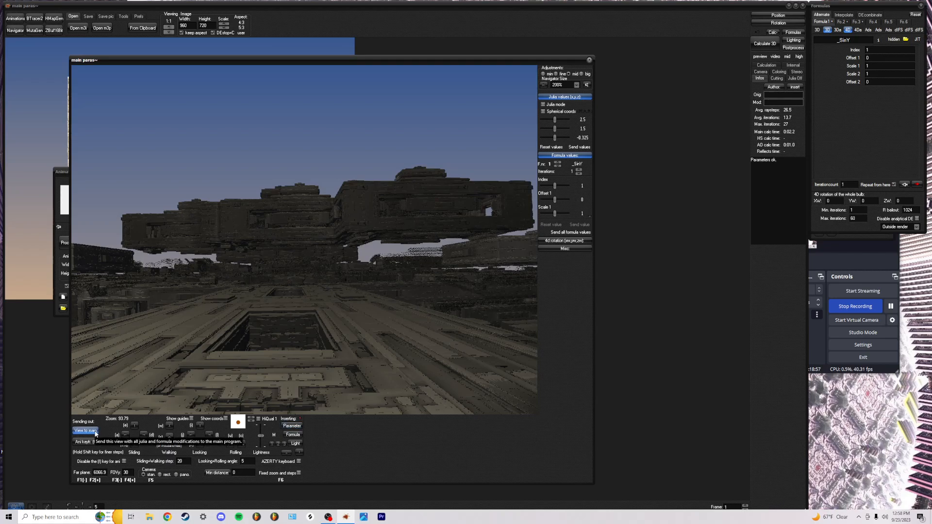
Send the street-level plaza view to the main window and render it at 960×720
{"action": "left_click", "coordinate": [93, 445]}
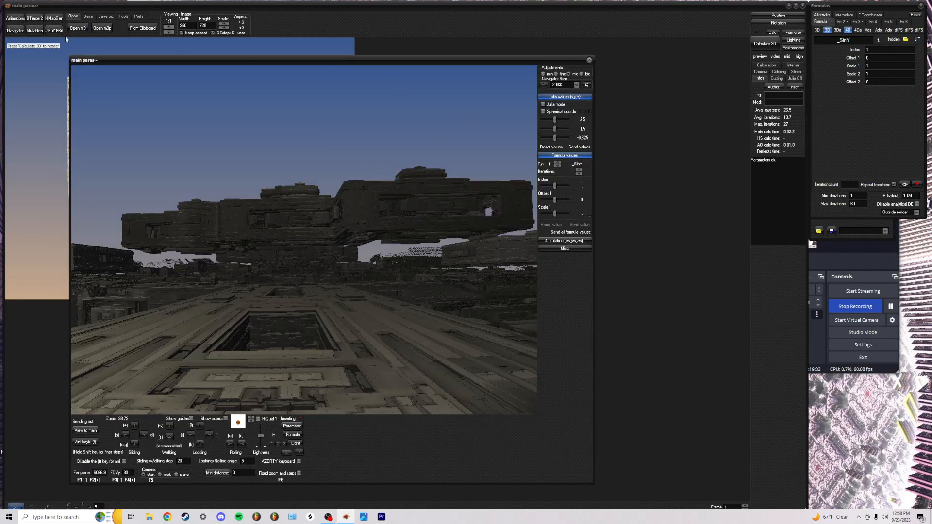
{"action": "left_click", "coordinate": [319, 31]}
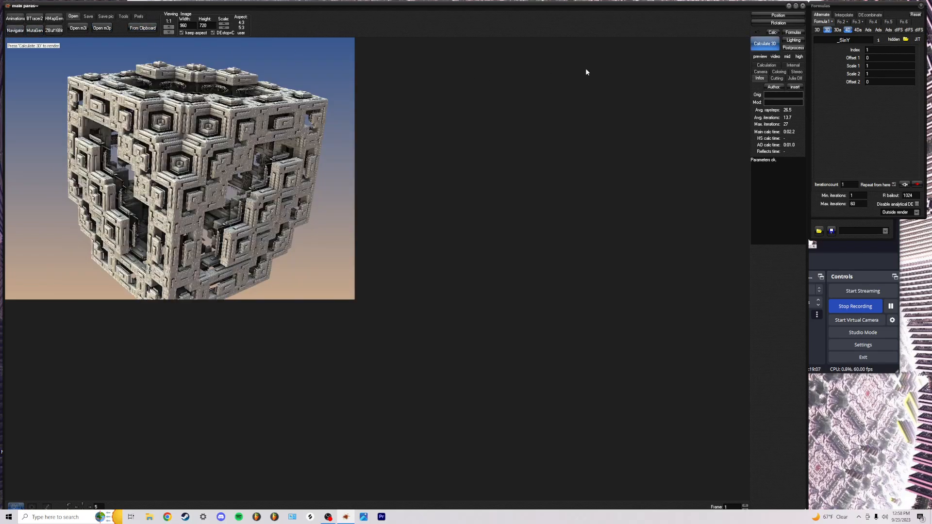
{"action": "left_click", "coordinate": [769, 45]}
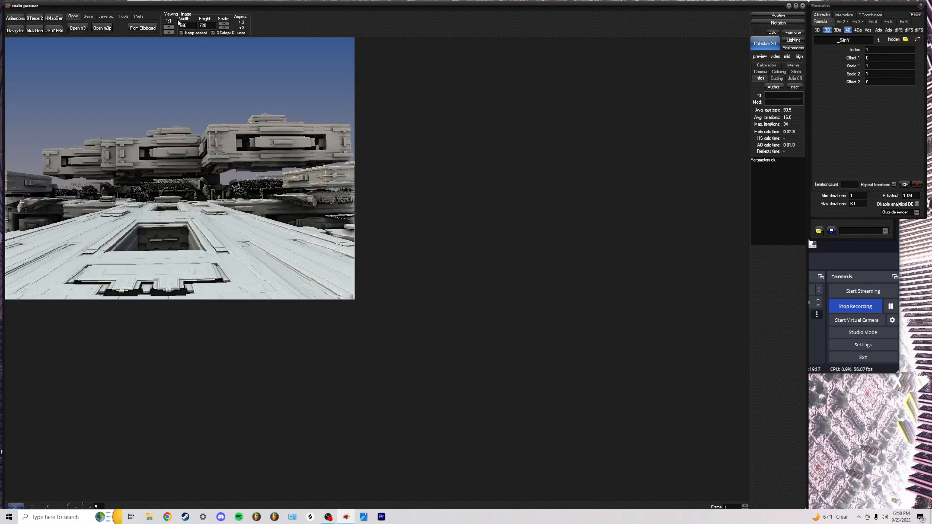
Stop the render, double the output to 1920×1440, re-render, and open Lighting
{"action": "left_click", "coordinate": [763, 45]}
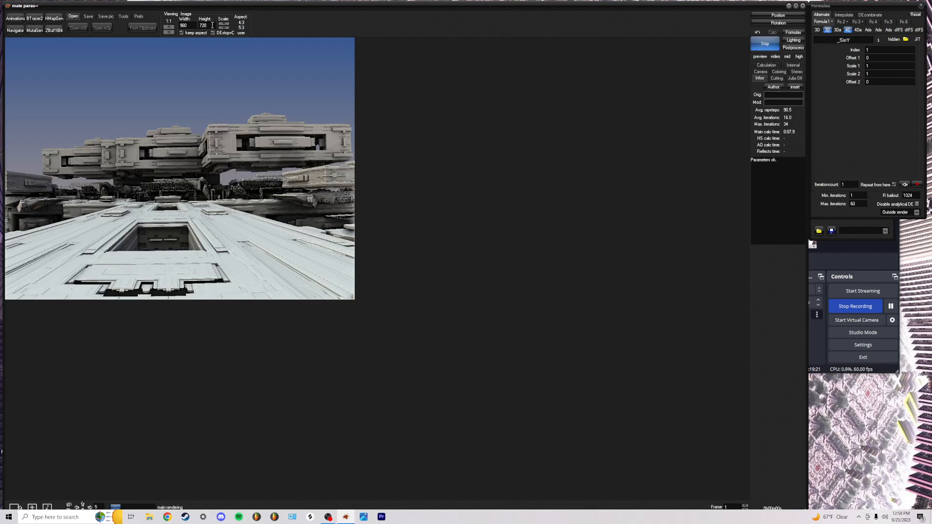
{"action": "left_click", "coordinate": [765, 44]}
{"action": "left_click", "coordinate": [225, 24]}
{"action": "left_click", "coordinate": [764, 45]}
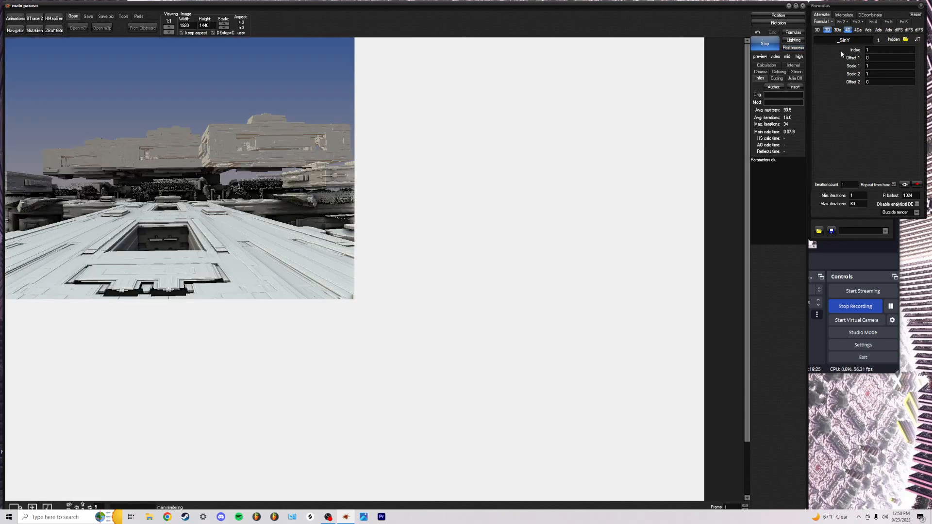
{"action": "left_click", "coordinate": [790, 41]}
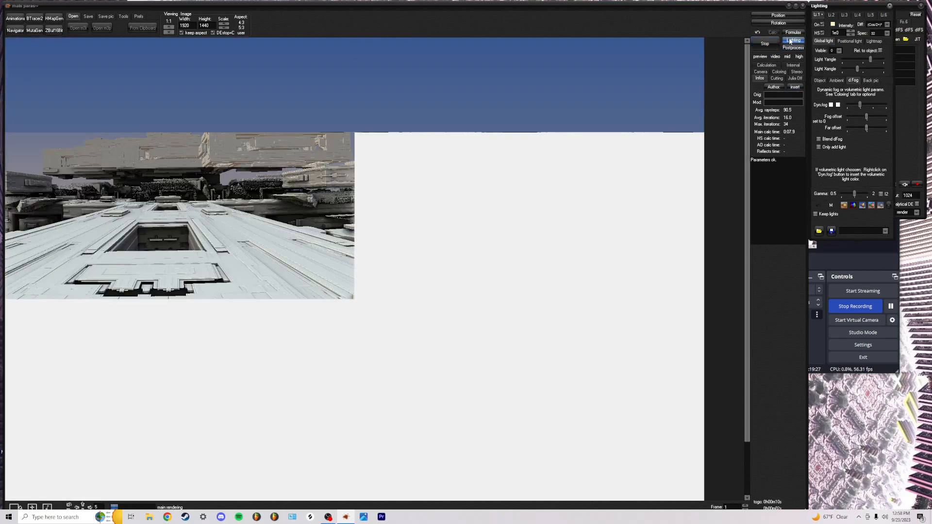
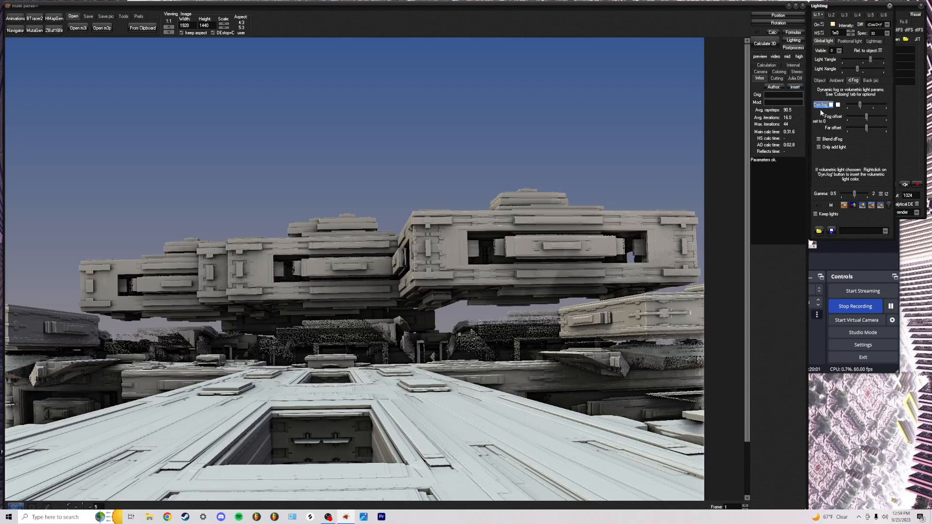
Move from the Ambient to the Object lighting settings and open Color adjustment for the diffuse gradient
{"action": "left_click", "coordinate": [836, 81]}
{"action": "left_click", "coordinate": [823, 81]}
{"action": "left_click", "coordinate": [833, 102]}
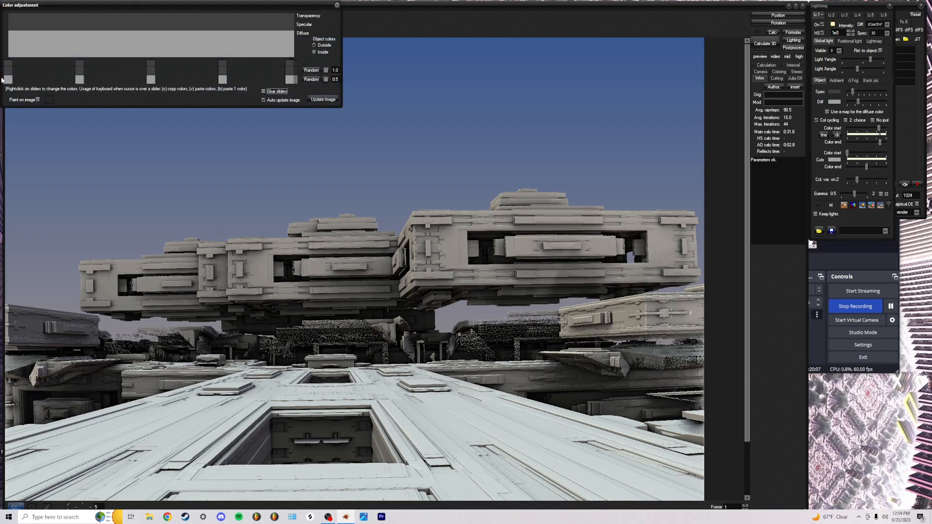
Set the first two diffuse gradient stops to dark grey and very dark grey
{"action": "right_click", "coordinate": [10, 79]}
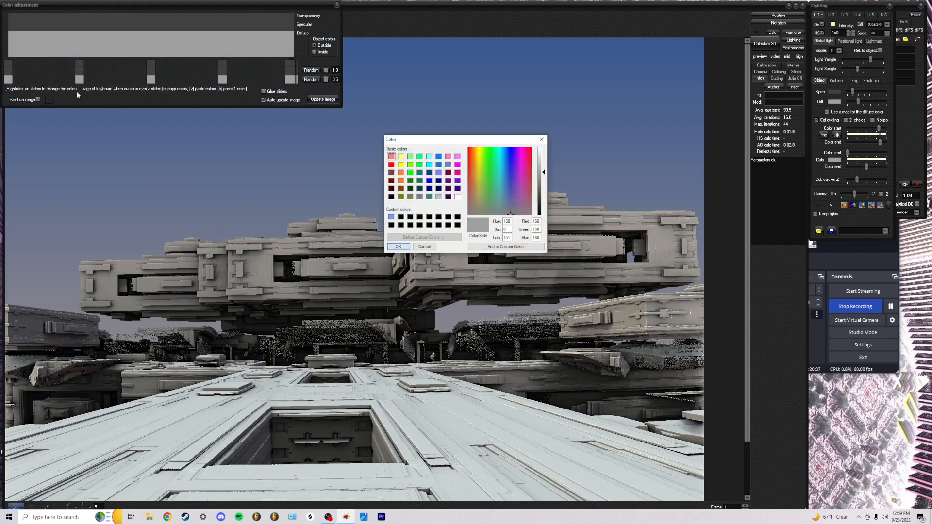
{"action": "left_click", "coordinate": [544, 192]}
{"action": "left_click", "coordinate": [406, 246]}
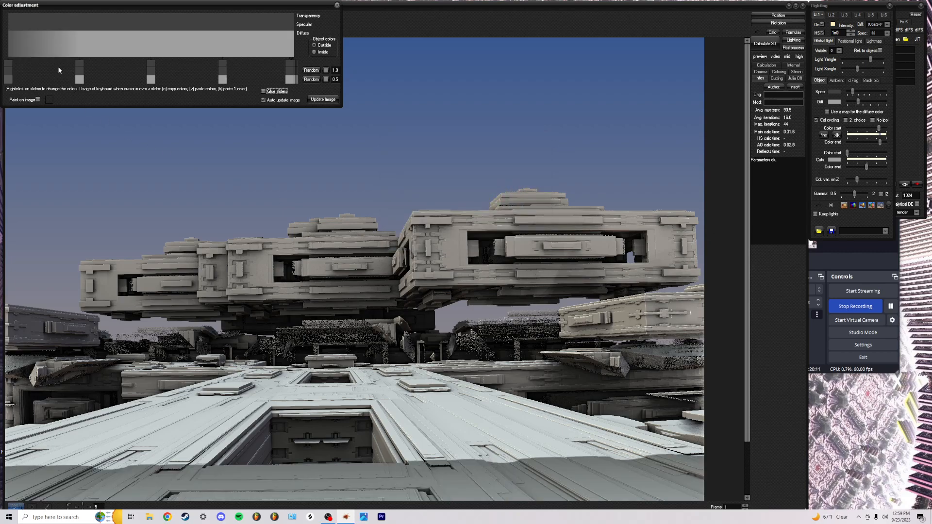
{"action": "right_click", "coordinate": [80, 77]}
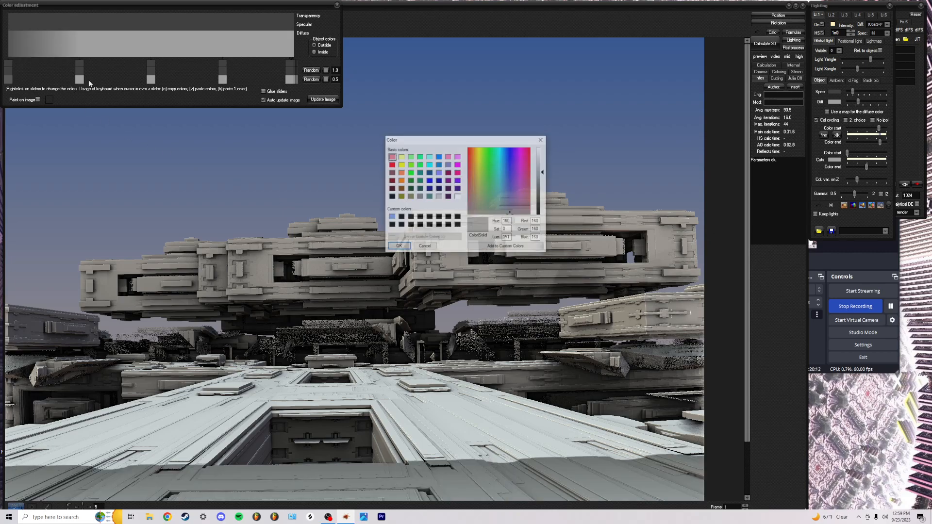
{"action": "left_click", "coordinate": [542, 204]}
{"action": "left_click", "coordinate": [398, 247]}
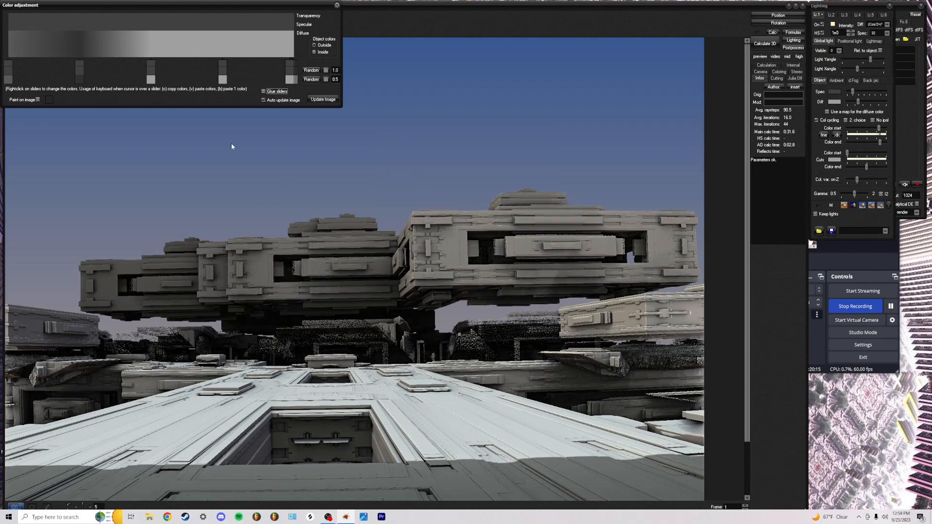
Make the third stop near-white and reposition the white band in the gradient
{"action": "right_click", "coordinate": [151, 79]}
{"action": "left_click", "coordinate": [542, 148]}
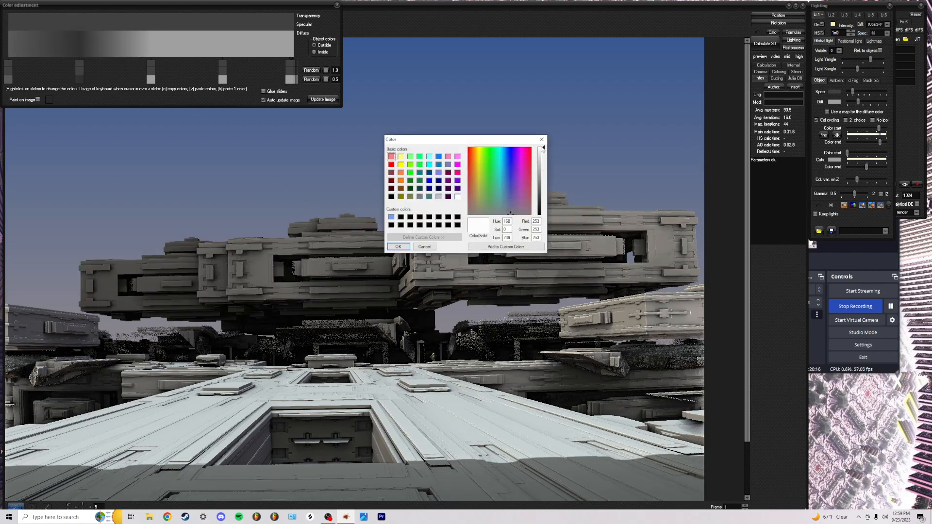
{"action": "left_click", "coordinate": [397, 246]}
{"action": "left_click_drag", "start_coordinate": [151, 79], "coordinate": [114, 80]}
{"action": "left_click_drag", "start_coordinate": [220, 81], "coordinate": [140, 79]}
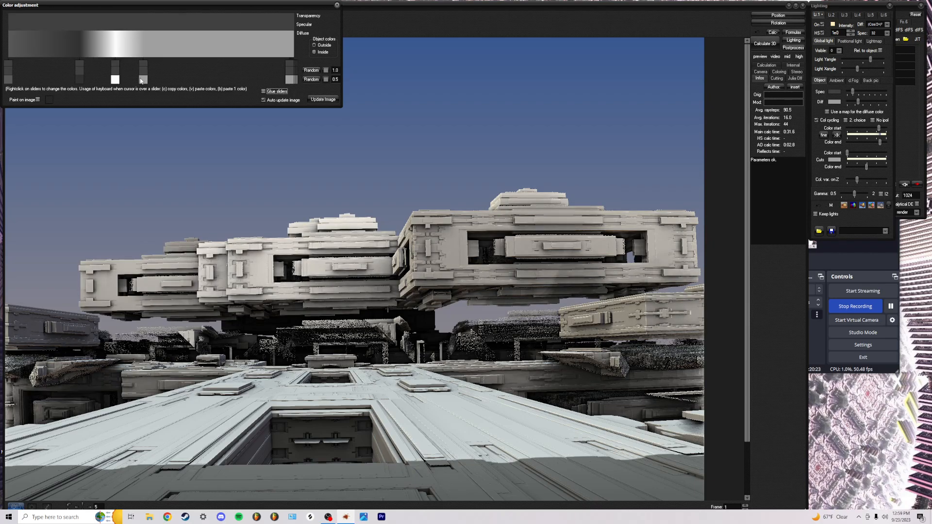
Choose an orange hue for the fourth stop and darken it toward brown
{"action": "right_click", "coordinate": [144, 80]}
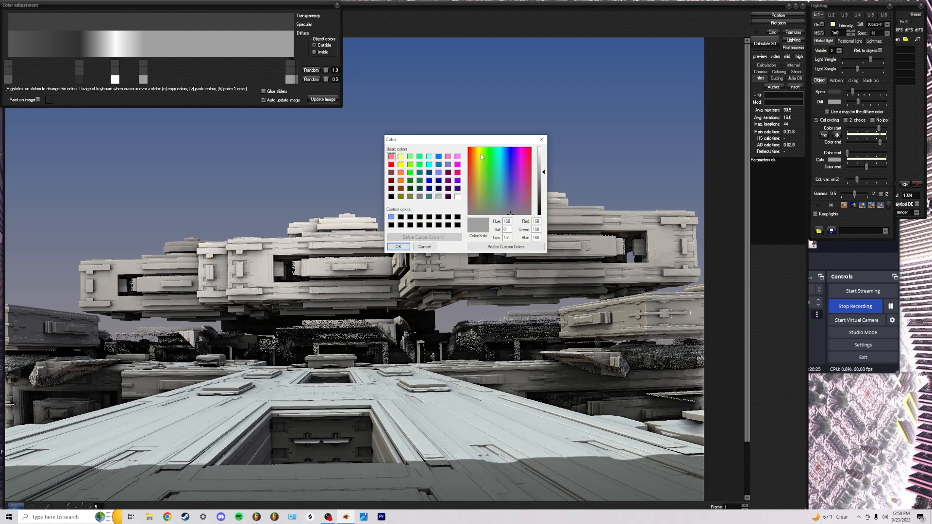
{"action": "left_click_drag", "start_coordinate": [479, 155], "coordinate": [472, 150]}
{"action": "left_click_drag", "start_coordinate": [543, 190], "coordinate": [543, 196]}
Apply brown to the fourth stop, widen the brown band, and add two new stops from the end
{"action": "left_click", "coordinate": [398, 247]}
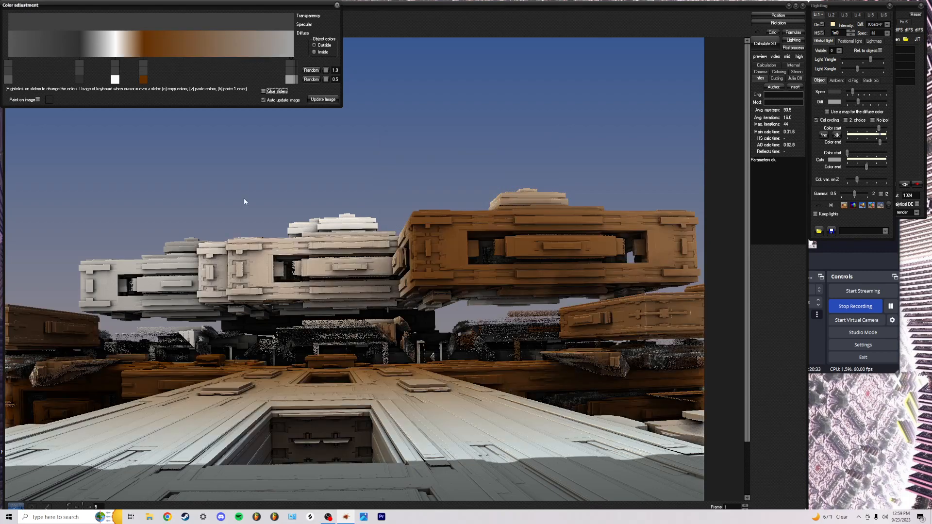
{"action": "left_click_drag", "start_coordinate": [144, 81], "coordinate": [192, 83]}
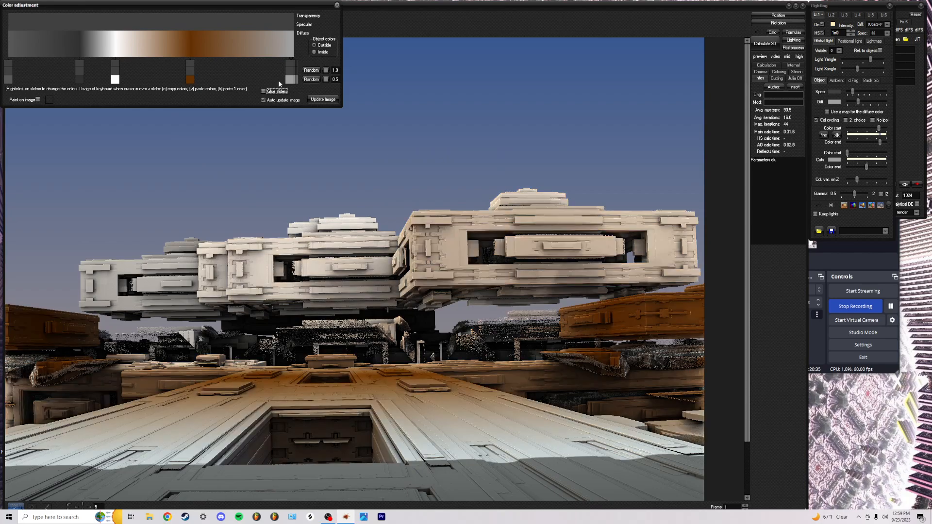
{"action": "left_click_drag", "start_coordinate": [290, 81], "coordinate": [225, 86]}
{"action": "mouse_move", "coordinate": [291, 80]}
{"action": "left_mouse_down"}
{"action": "mouse_move", "coordinate": [260, 80]}
{"action": "mouse_move", "coordinate": [295, 80]}
{"action": "left_mouse_up"}
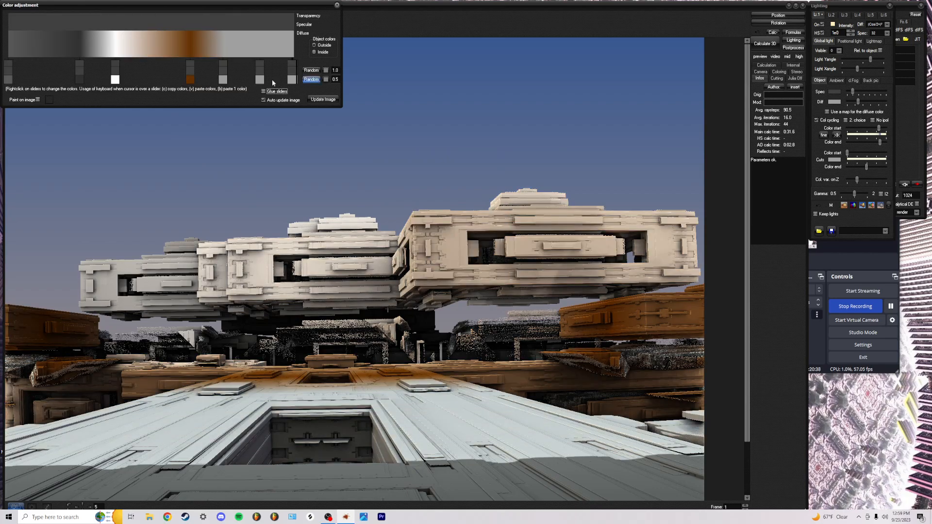
Colour the new stops near-black and lighter grey, then reposition them to brighten the floor
{"action": "right_click", "coordinate": [226, 81]}
{"action": "left_click_drag", "start_coordinate": [539, 174], "coordinate": [538, 203]}
{"action": "left_click", "coordinate": [398, 246]}
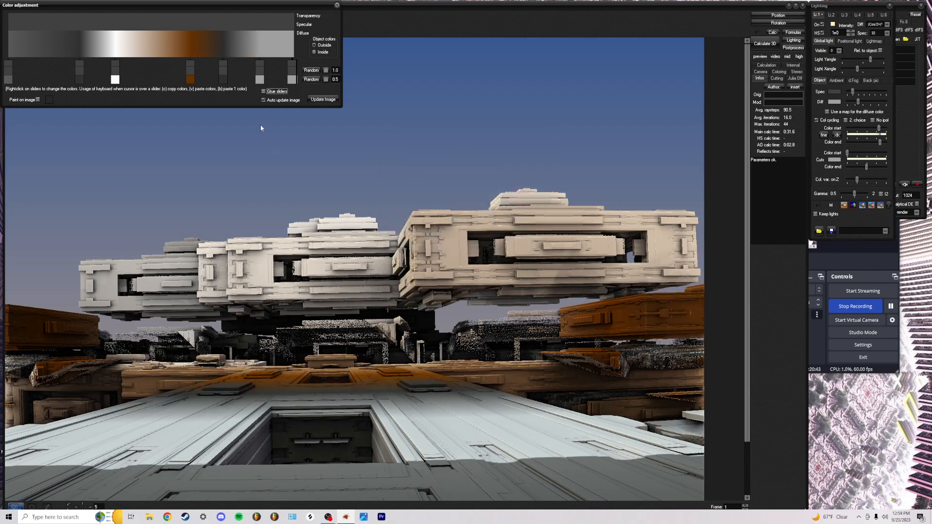
{"action": "right_click", "coordinate": [260, 80]}
{"action": "left_click_drag", "start_coordinate": [542, 172], "coordinate": [541, 166]}
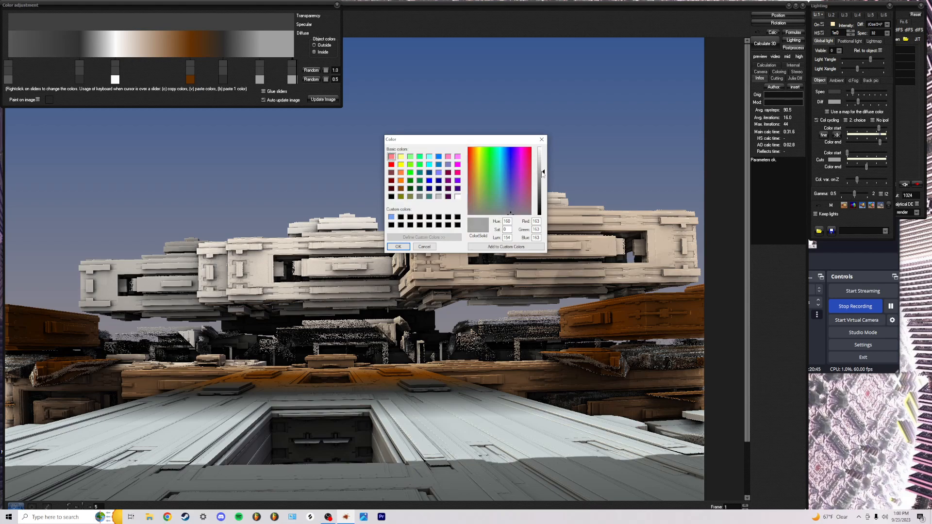
{"action": "left_click", "coordinate": [399, 246]}
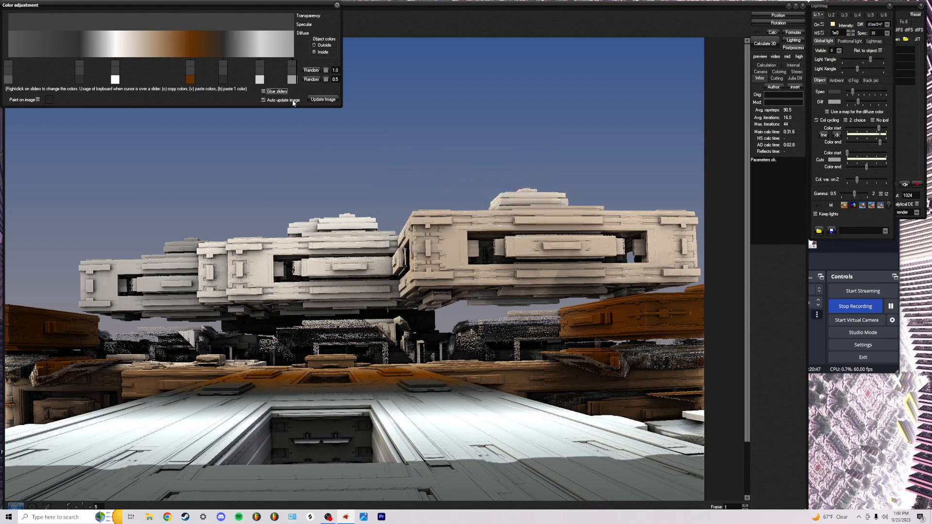
{"action": "left_click_drag", "start_coordinate": [223, 80], "coordinate": [174, 83]}
{"action": "mouse_move", "coordinate": [249, 81]}
{"action": "left_mouse_down"}
{"action": "mouse_move", "coordinate": [204, 81]}
{"action": "mouse_move", "coordinate": [266, 85]}
{"action": "left_mouse_up"}
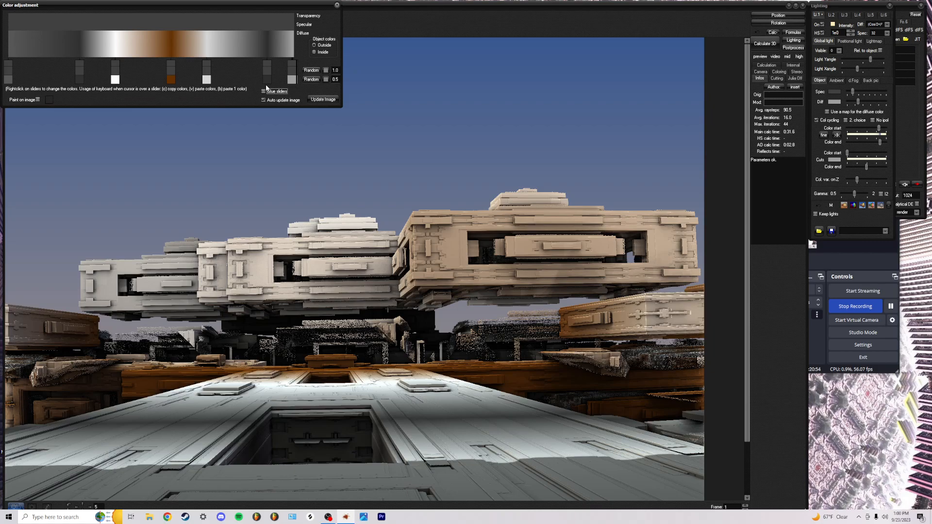
Copy the dark grey onto the end stops, enable Glue sliders, and slide the linked stops right
{"action": "key", "text": "c"}
{"action": "key", "text": "v"}
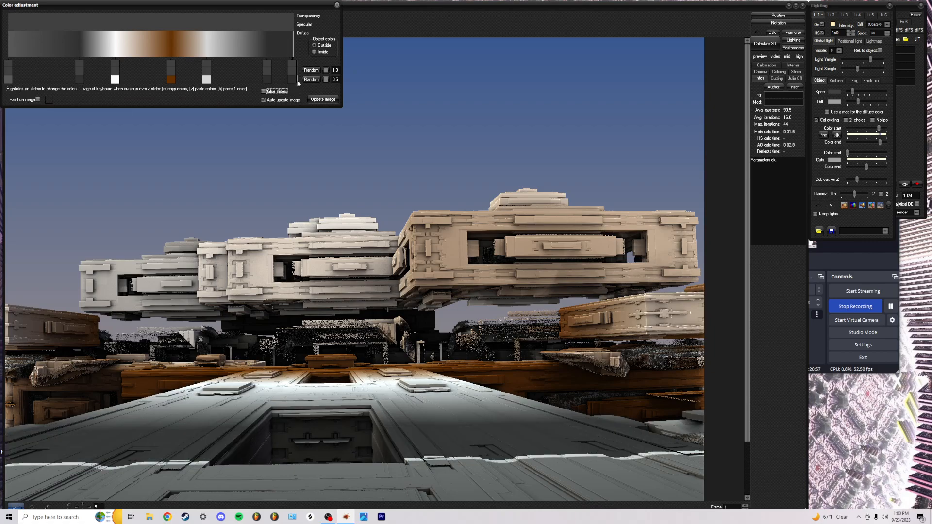
{"action": "mouse_move", "coordinate": [295, 79]}
{"action": "left_mouse_down"}
{"action": "mouse_move", "coordinate": [220, 80]}
{"action": "mouse_move", "coordinate": [301, 82]}
{"action": "left_mouse_up"}
{"action": "key", "text": "v"}
{"action": "left_click", "coordinate": [265, 91]}
{"action": "left_click_drag", "start_coordinate": [211, 78], "coordinate": [173, 80]}
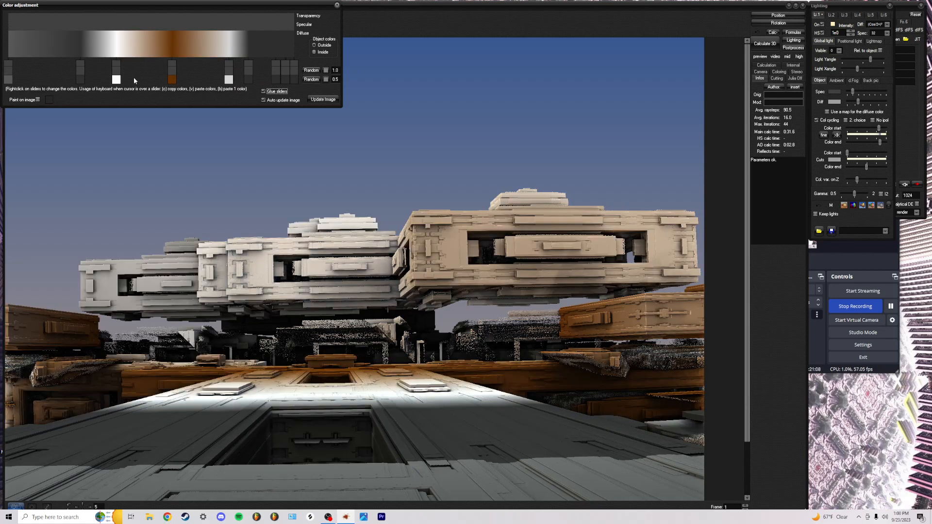
{"action": "left_click_drag", "start_coordinate": [117, 82], "coordinate": [183, 83]}
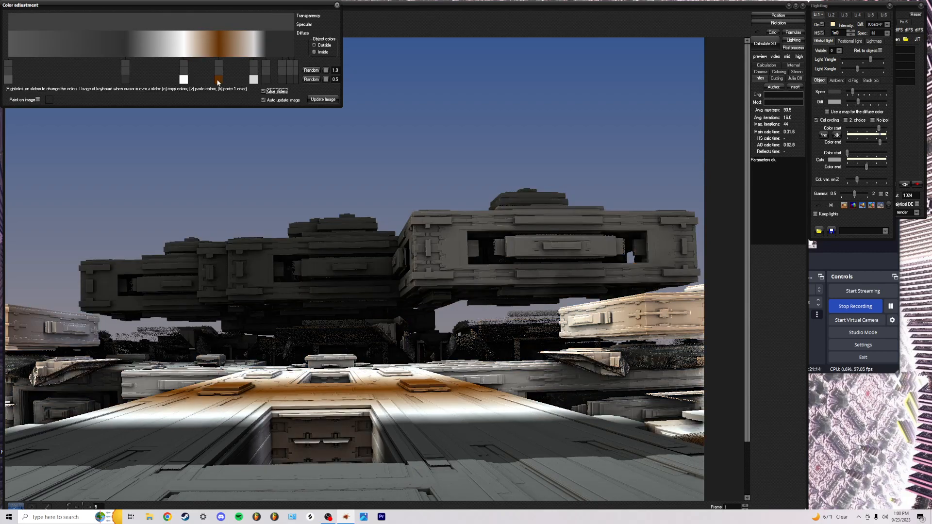
Lighten the brown stop to peach, then change it to a light yellow
{"action": "right_click", "coordinate": [219, 80]}
{"action": "left_click", "coordinate": [539, 162]}
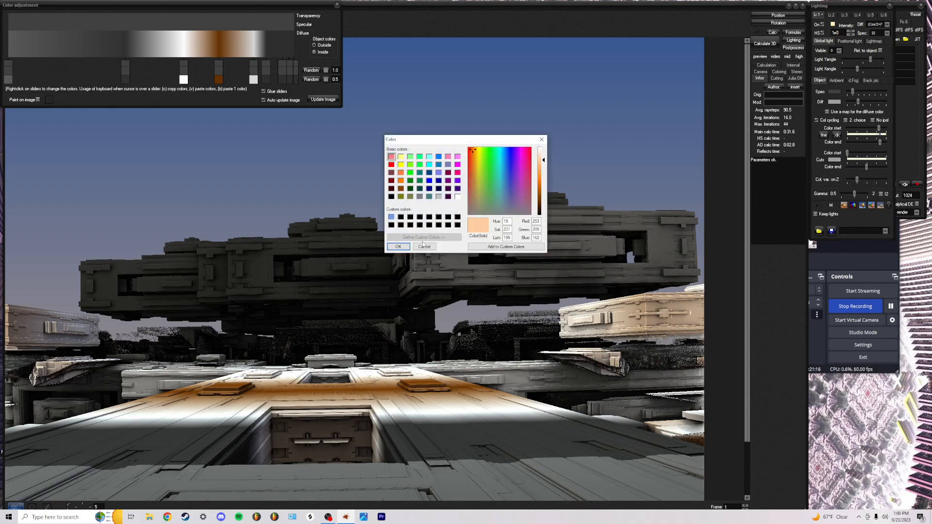
{"action": "left_click", "coordinate": [398, 246]}
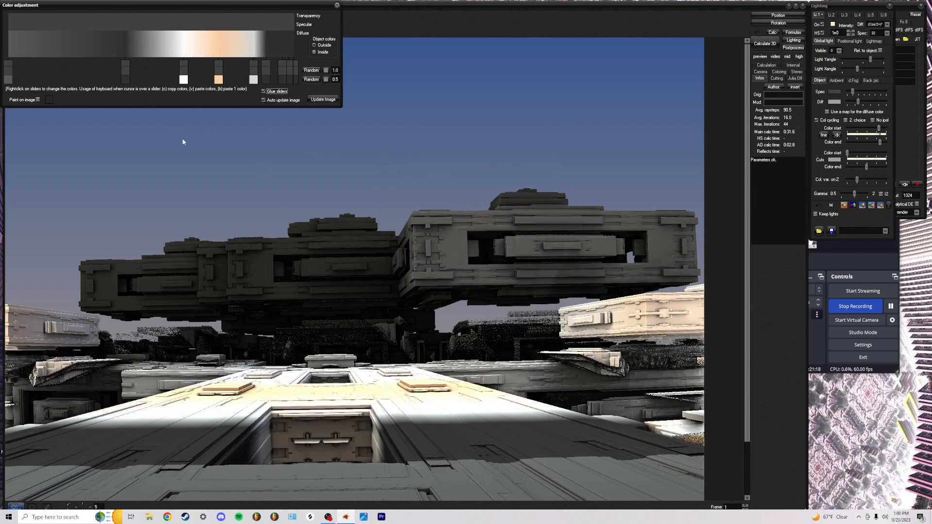
{"action": "right_click", "coordinate": [219, 79]}
{"action": "left_click", "coordinate": [479, 150]}
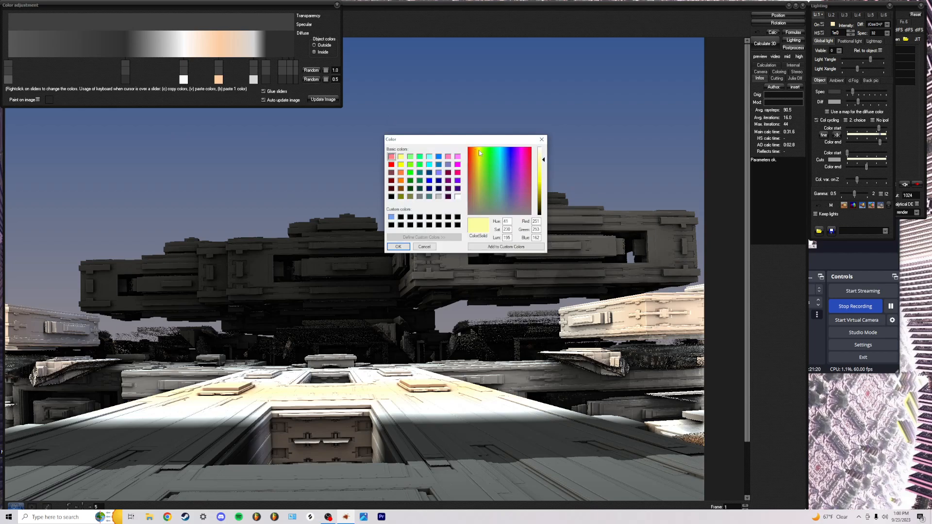
{"action": "left_click", "coordinate": [542, 161]}
{"action": "left_click", "coordinate": [398, 247]}
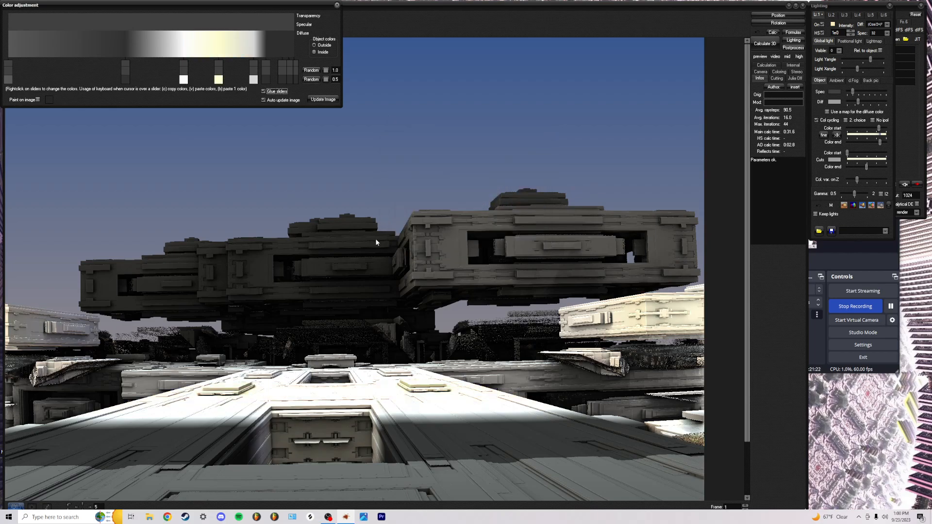
Fine-tune the yellow stop's brightness for more saturation and shift the glued stops left
{"action": "right_click", "coordinate": [219, 80]}
{"action": "left_click", "coordinate": [543, 166]}
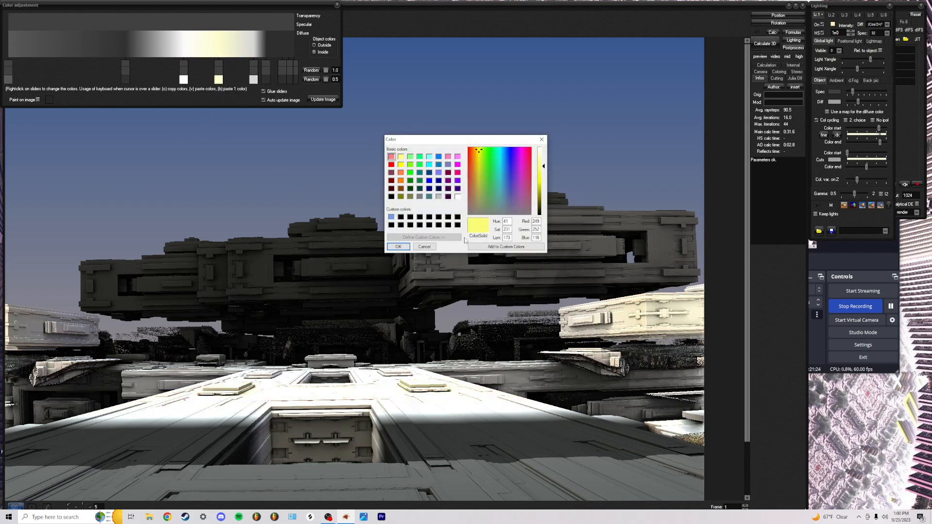
{"action": "left_click", "coordinate": [399, 246]}
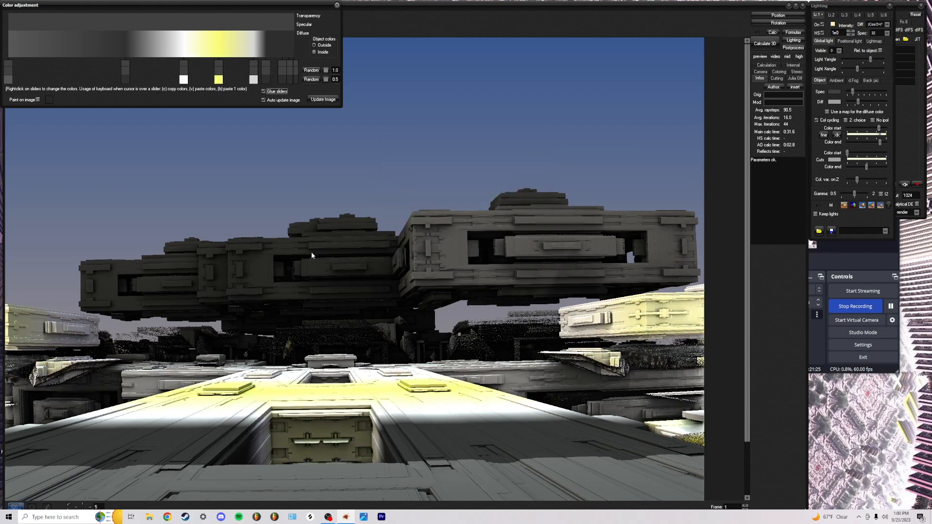
{"action": "right_click", "coordinate": [219, 80]}
{"action": "left_click", "coordinate": [543, 163]}
{"action": "left_click", "coordinate": [399, 247]}
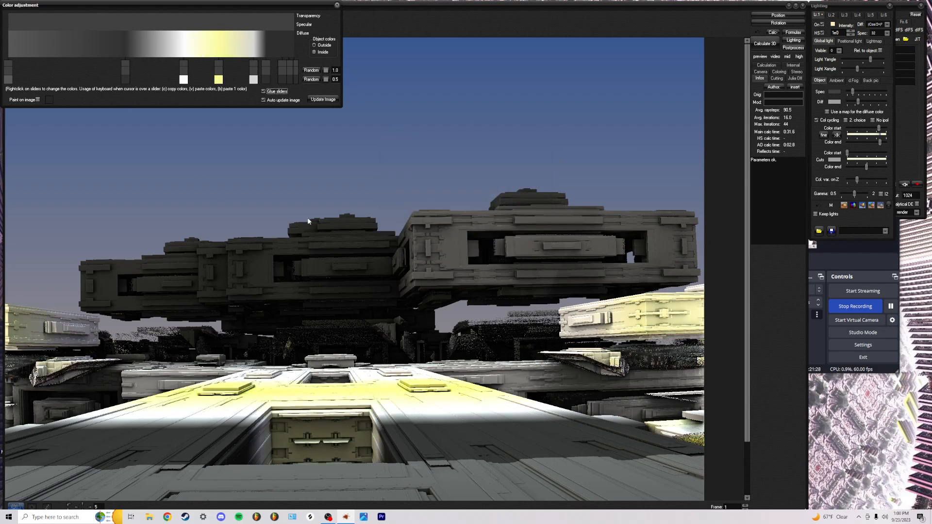
{"action": "left_click_drag", "start_coordinate": [190, 86], "coordinate": [107, 85]}
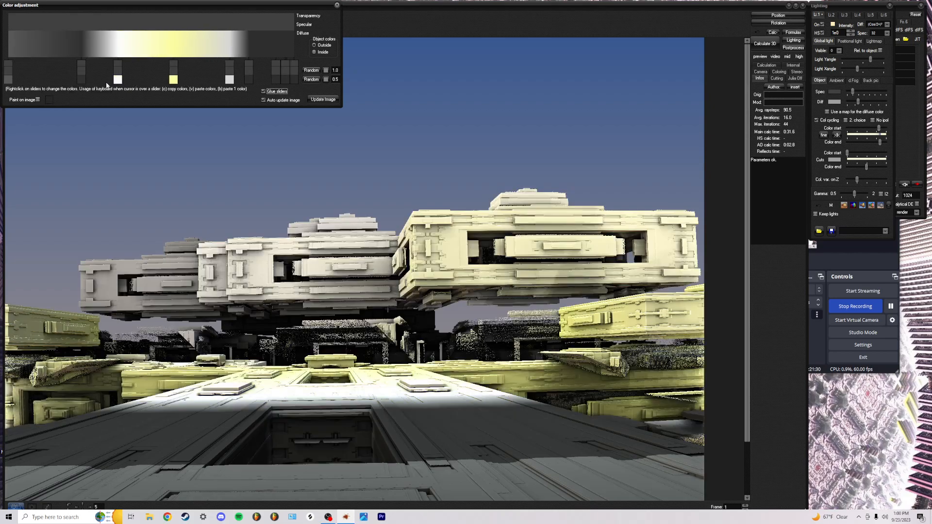
{"action": "left_click_drag", "start_coordinate": [248, 81], "coordinate": [188, 84]}
Turn on automatic render refresh, move the white band right, and slightly brighten the yellow stop
{"action": "left_click", "coordinate": [263, 99]}
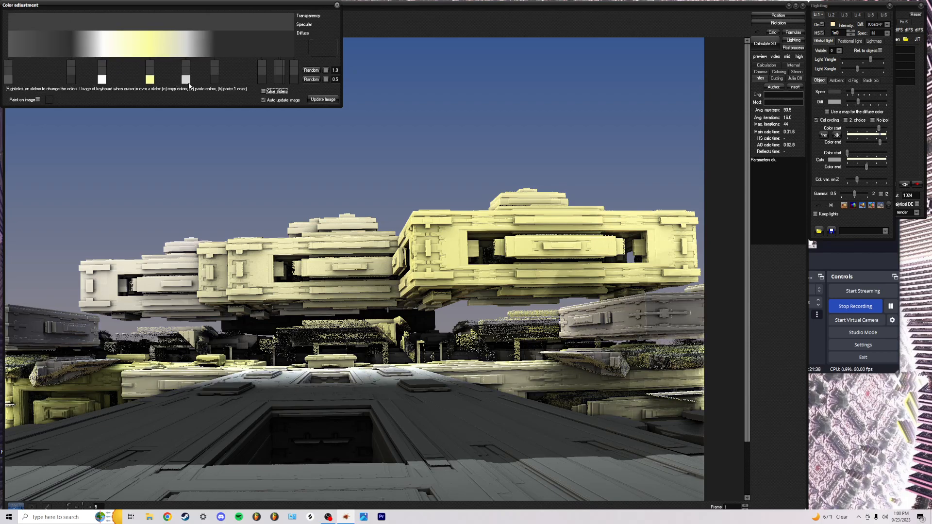
{"action": "mouse_move", "coordinate": [103, 82]}
{"action": "left_mouse_down"}
{"action": "mouse_move", "coordinate": [126, 84]}
{"action": "mouse_move", "coordinate": [116, 84]}
{"action": "left_mouse_up"}
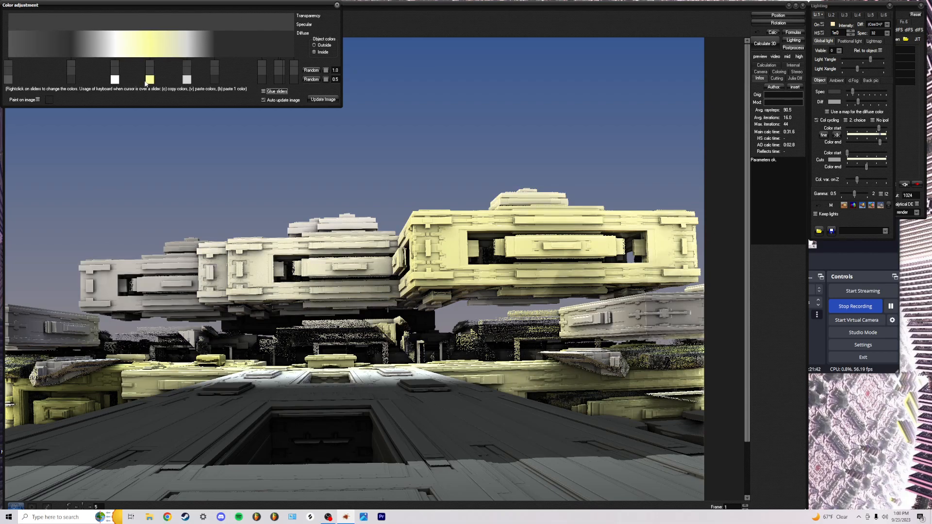
{"action": "right_click", "coordinate": [150, 80]}
{"action": "left_click_drag", "start_coordinate": [543, 162], "coordinate": [544, 159]}
{"action": "left_click", "coordinate": [398, 247]}
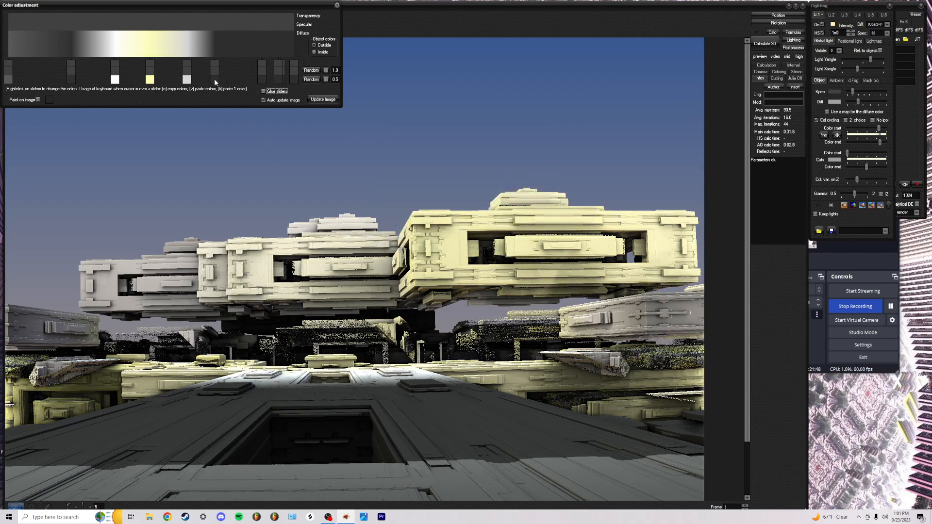
Redo the dark grey stop, make the leftmost stop near-black, and shift the second stop right
{"action": "right_click", "coordinate": [70, 79]}
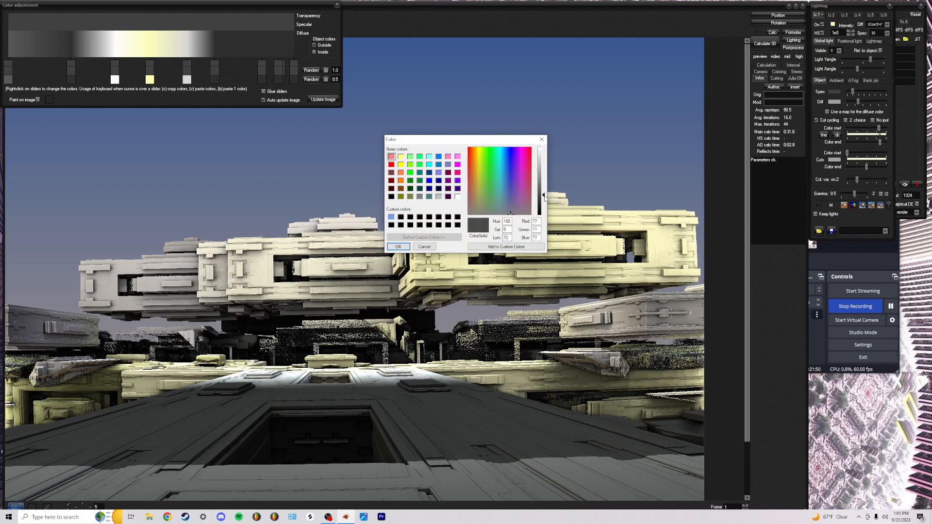
{"action": "left_click", "coordinate": [398, 247]}
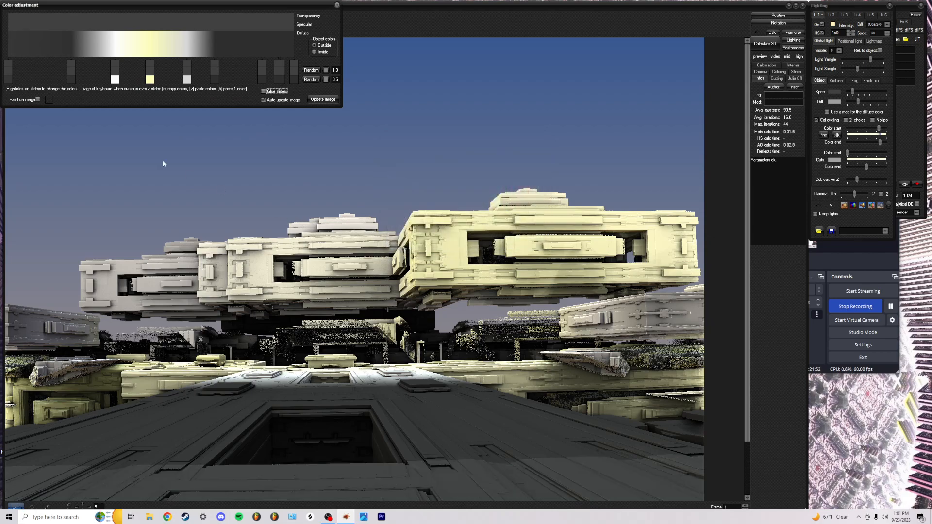
{"action": "right_click", "coordinate": [10, 81]}
{"action": "left_click_drag", "start_coordinate": [545, 203], "coordinate": [543, 214]}
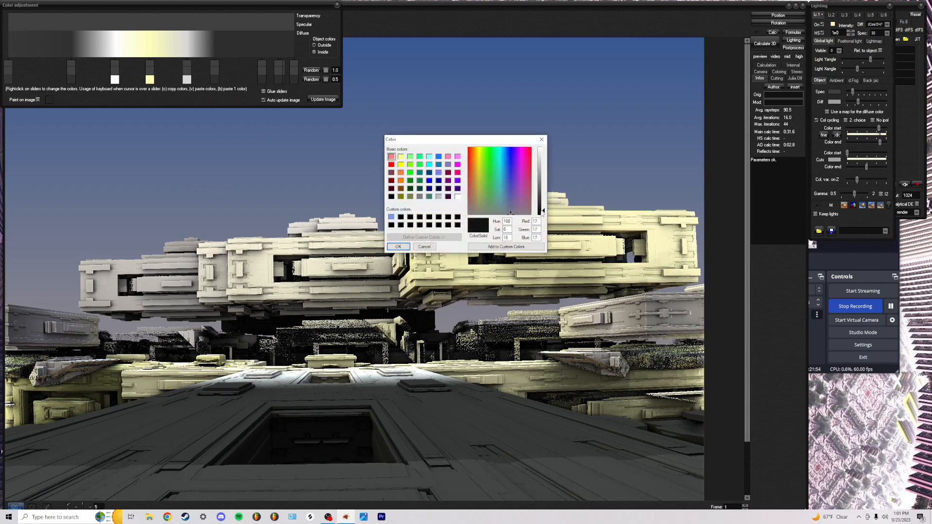
{"action": "left_click", "coordinate": [399, 247]}
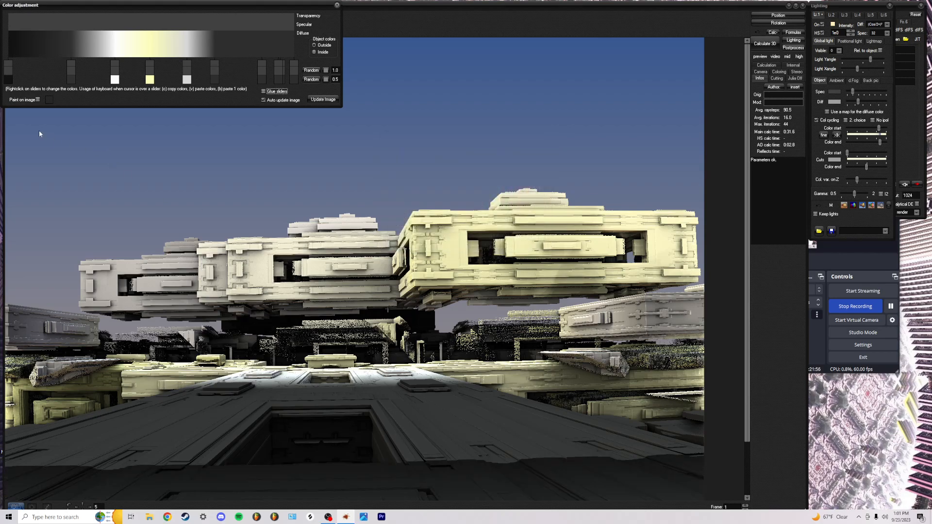
{"action": "left_click_drag", "start_coordinate": [69, 82], "coordinate": [93, 84]}
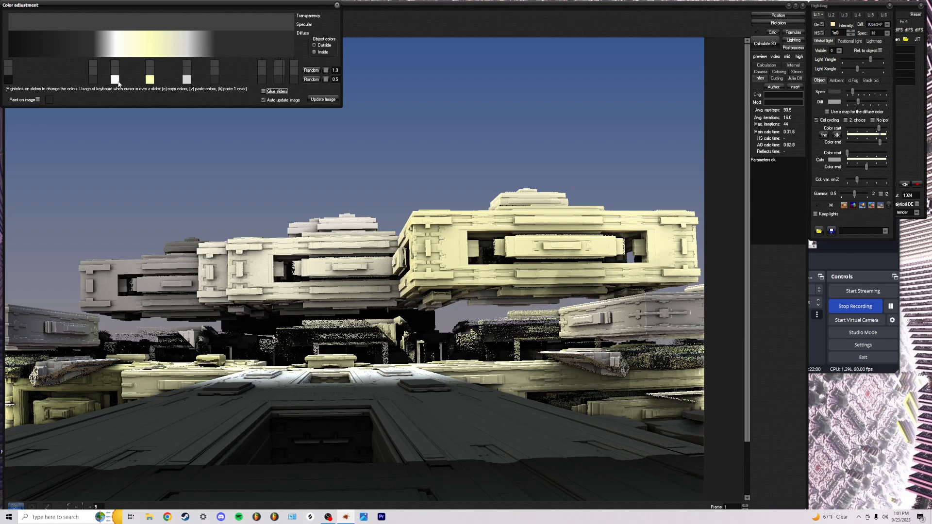
{"action": "right_click", "coordinate": [8, 82]}
{"action": "left_click_drag", "start_coordinate": [544, 209], "coordinate": [543, 204]}
{"action": "left_click", "coordinate": [398, 247]}
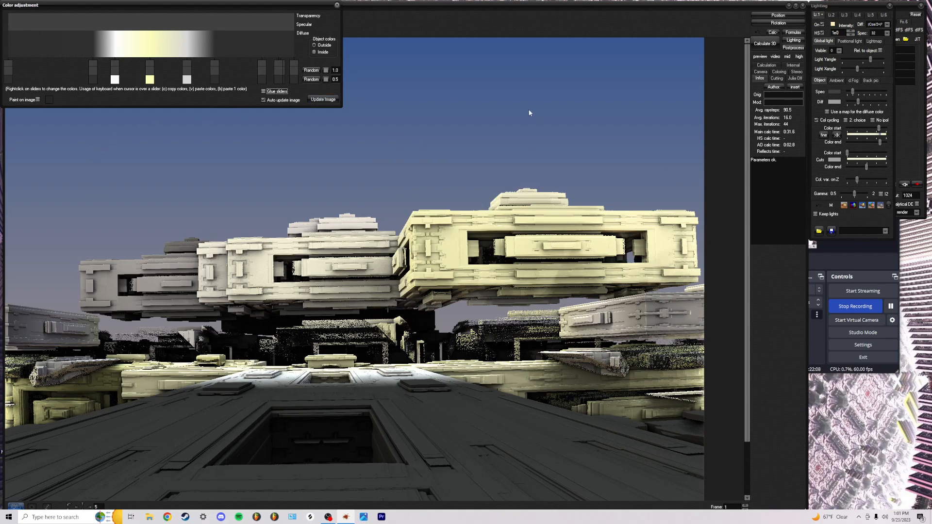
Darken the light-grey stop and turn the yellow stop grey, then confirm the grey diffuse stop
{"action": "right_click", "coordinate": [187, 79]}
{"action": "left_click_drag", "start_coordinate": [544, 158], "coordinate": [543, 162]}
{"action": "left_click", "coordinate": [400, 248]}
{"action": "right_click", "coordinate": [152, 78]}
{"action": "left_click_drag", "start_coordinate": [543, 163], "coordinate": [544, 170]}
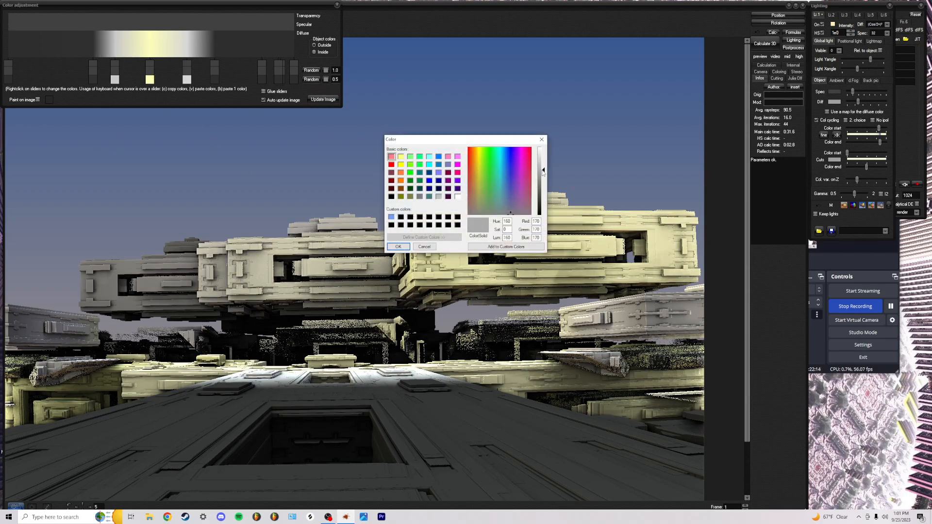
{"action": "left_click", "coordinate": [399, 247]}
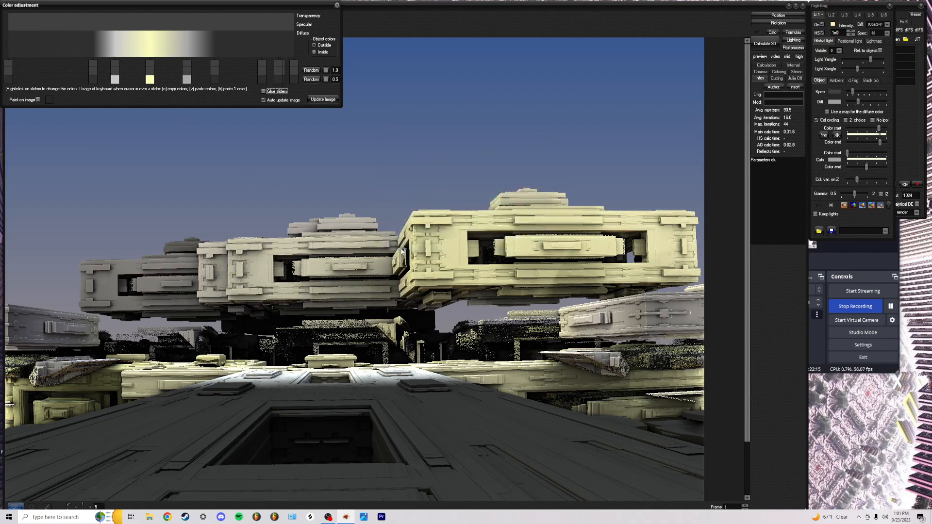
{"action": "right_click", "coordinate": [112, 82]}
{"action": "left_click", "coordinate": [399, 246]}
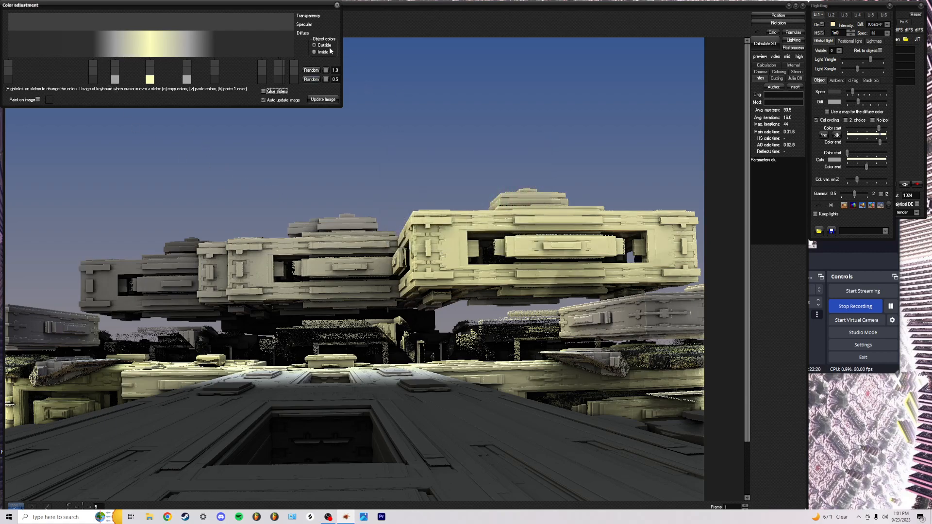
Close Color adjustment, set Spec to maximum, and bring Diff partway down from maximum
{"action": "left_click", "coordinate": [336, 6]}
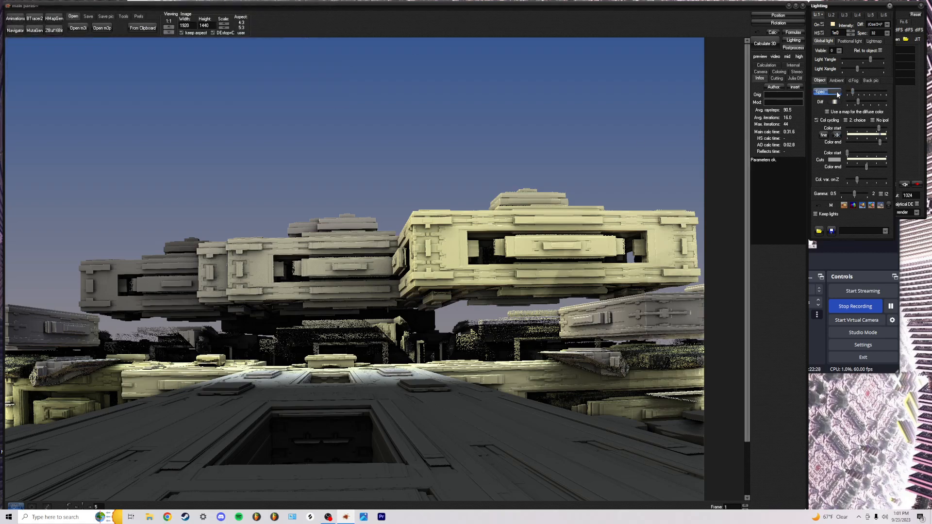
{"action": "left_click", "coordinate": [838, 94]}
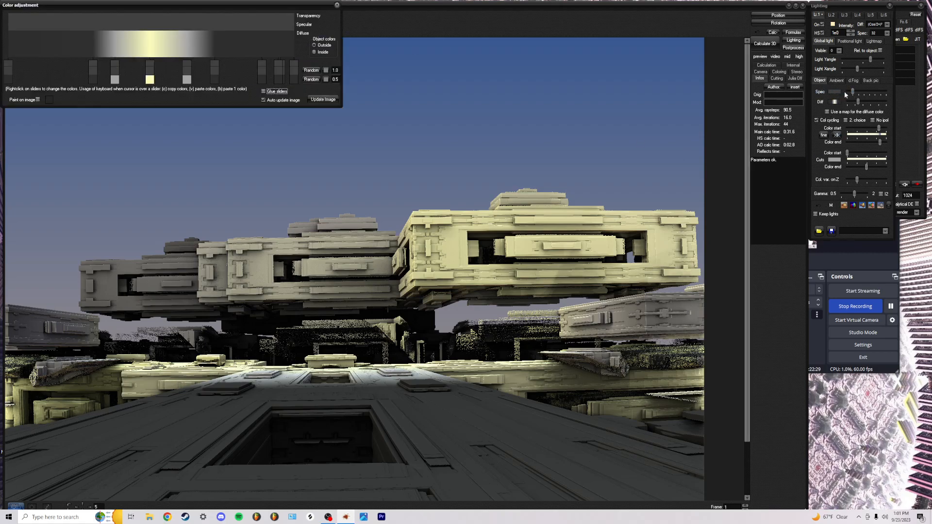
{"action": "left_click", "coordinate": [339, 5]}
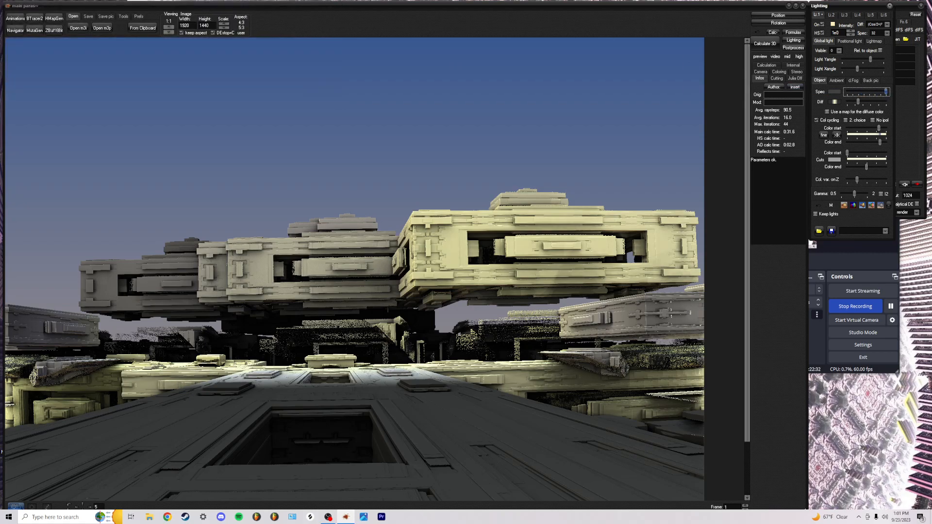
{"action": "left_click", "coordinate": [886, 92]}
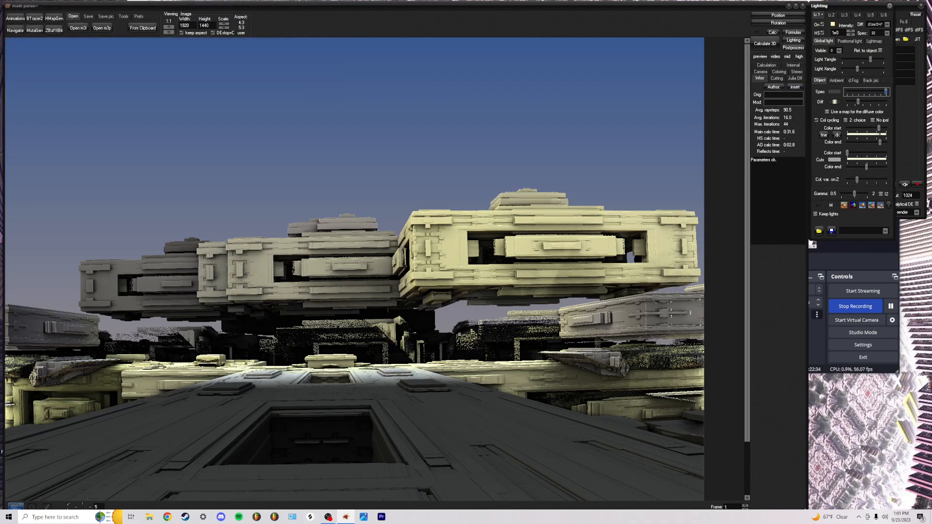
{"action": "left_click", "coordinate": [885, 102]}
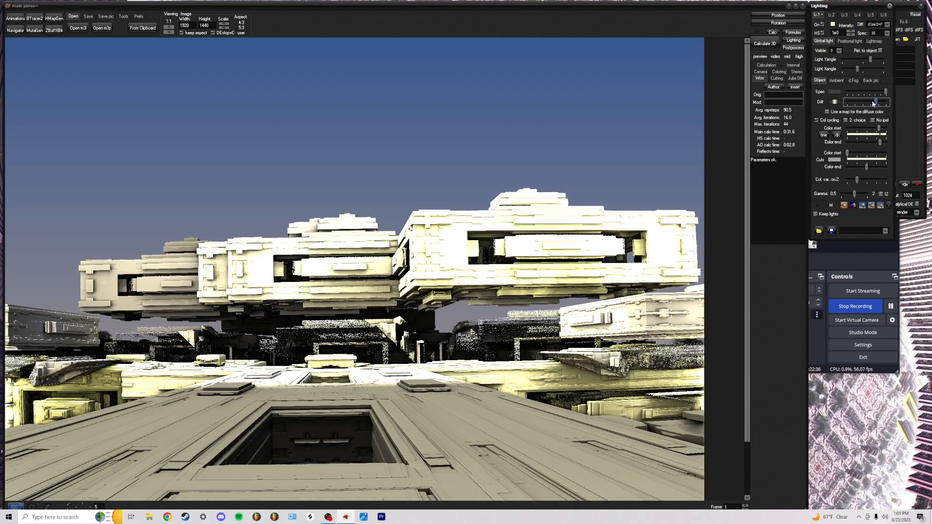
{"action": "left_click_drag", "start_coordinate": [883, 102], "coordinate": [863, 102]}
Tick Rel. to object, set the light's Yangle and Xangle, and lower diffuse slightly
{"action": "left_click", "coordinate": [880, 51]}
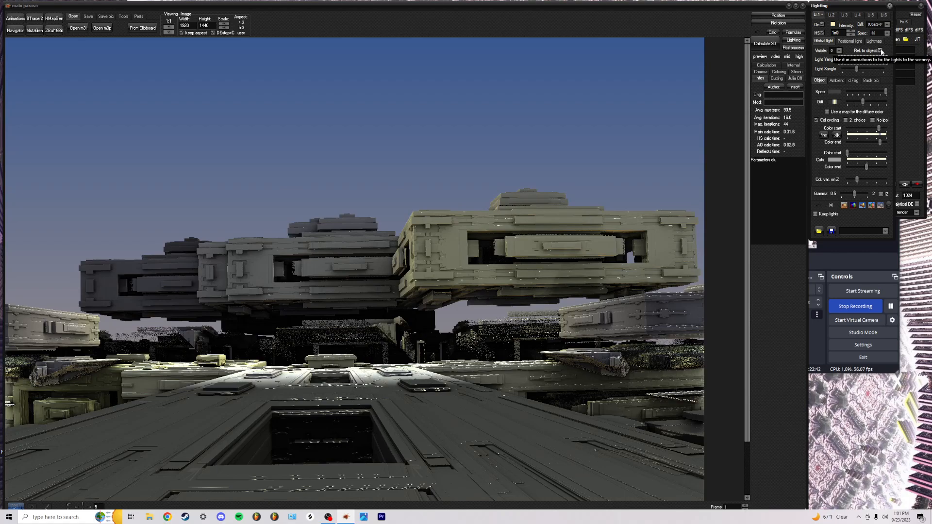
{"action": "left_click", "coordinate": [871, 58]}
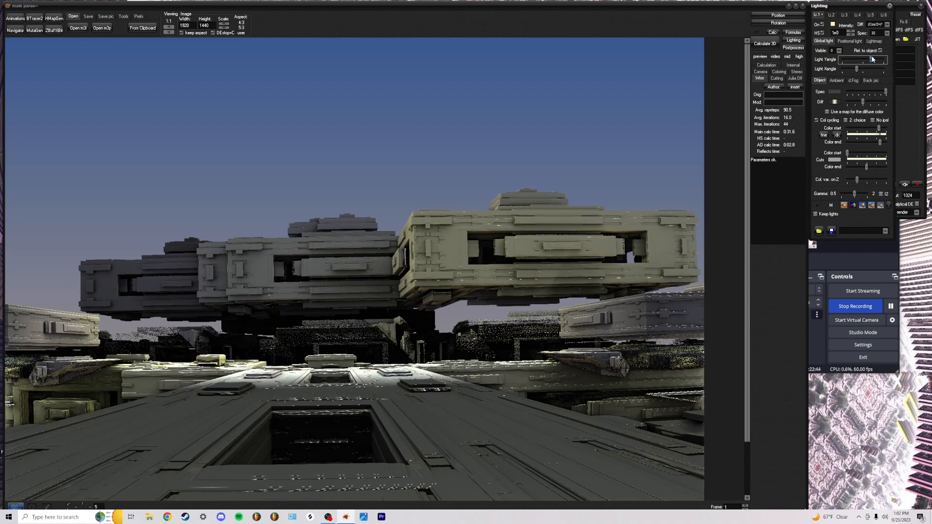
{"action": "mouse_move", "coordinate": [887, 61]}
{"action": "left_mouse_down"}
{"action": "mouse_move", "coordinate": [866, 59]}
{"action": "mouse_move", "coordinate": [880, 63]}
{"action": "left_mouse_up"}
{"action": "left_click", "coordinate": [859, 68]}
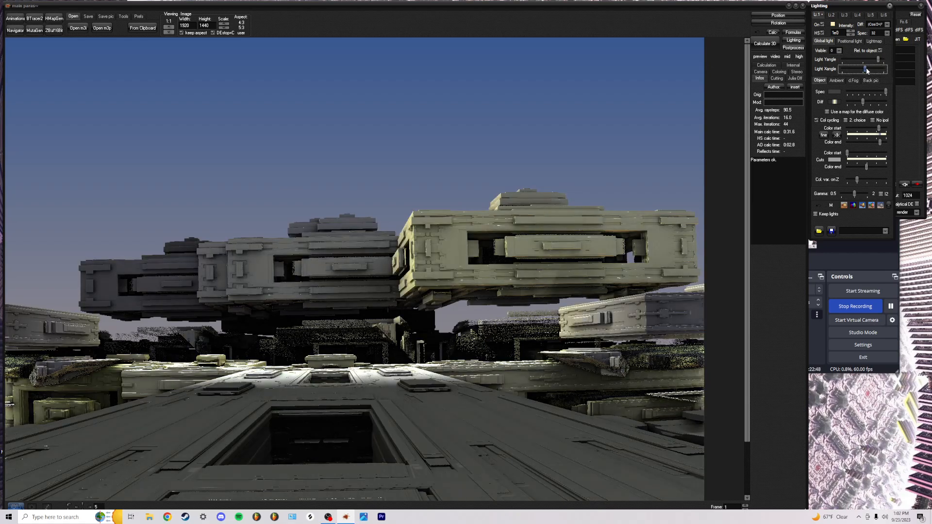
{"action": "mouse_move", "coordinate": [860, 68]}
{"action": "left_mouse_down"}
{"action": "mouse_move", "coordinate": [869, 68]}
{"action": "mouse_move", "coordinate": [842, 73]}
{"action": "mouse_move", "coordinate": [877, 59]}
{"action": "mouse_move", "coordinate": [843, 61]}
{"action": "mouse_move", "coordinate": [844, 71]}
{"action": "mouse_move", "coordinate": [881, 72]}
{"action": "mouse_move", "coordinate": [846, 60]}
{"action": "mouse_move", "coordinate": [874, 66]}
{"action": "mouse_move", "coordinate": [864, 69]}
{"action": "left_mouse_up"}
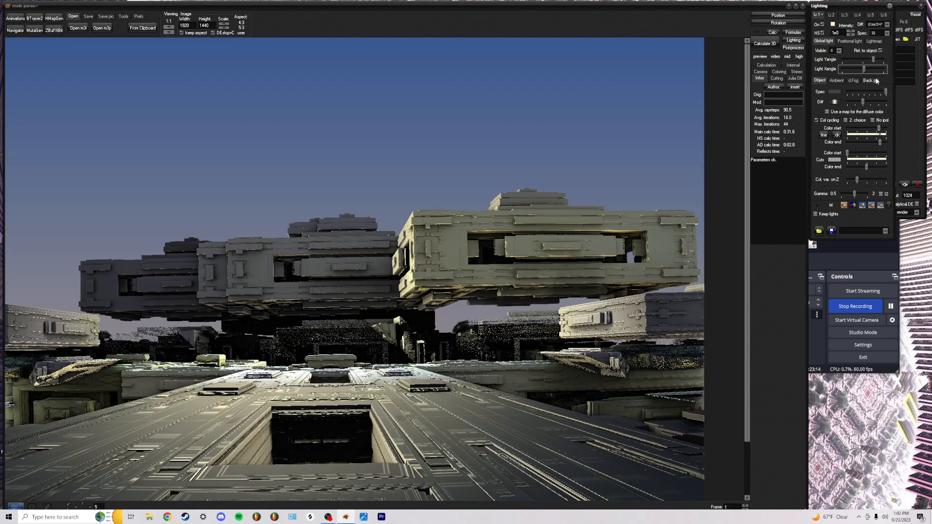
{"action": "mouse_move", "coordinate": [864, 102]}
{"action": "left_mouse_down"}
{"action": "mouse_move", "coordinate": [874, 102]}
{"action": "mouse_move", "coordinate": [850, 103]}
{"action": "mouse_move", "coordinate": [880, 103]}
{"action": "mouse_move", "coordinate": [860, 105]}
{"action": "left_mouse_up"}
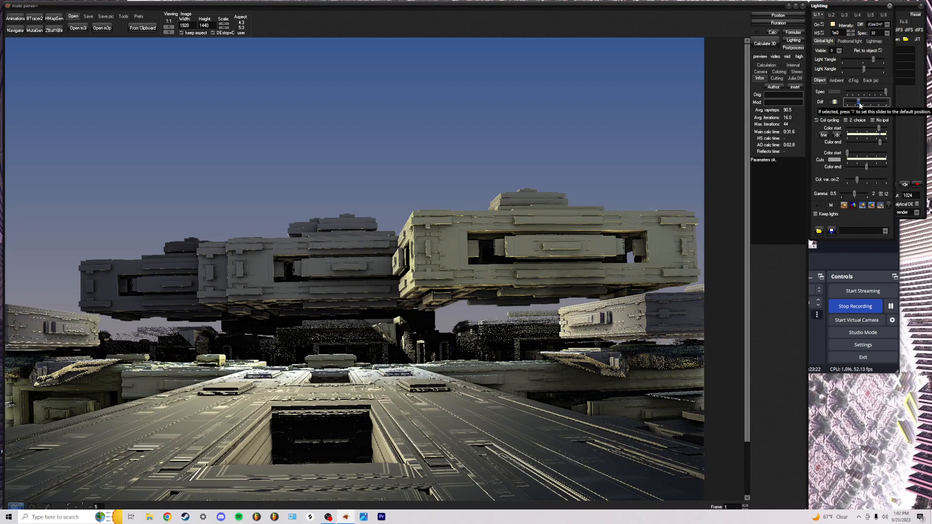
In the Ambient settings, try black and then pale yellow as the Depth colour
{"action": "left_click", "coordinate": [833, 81]}
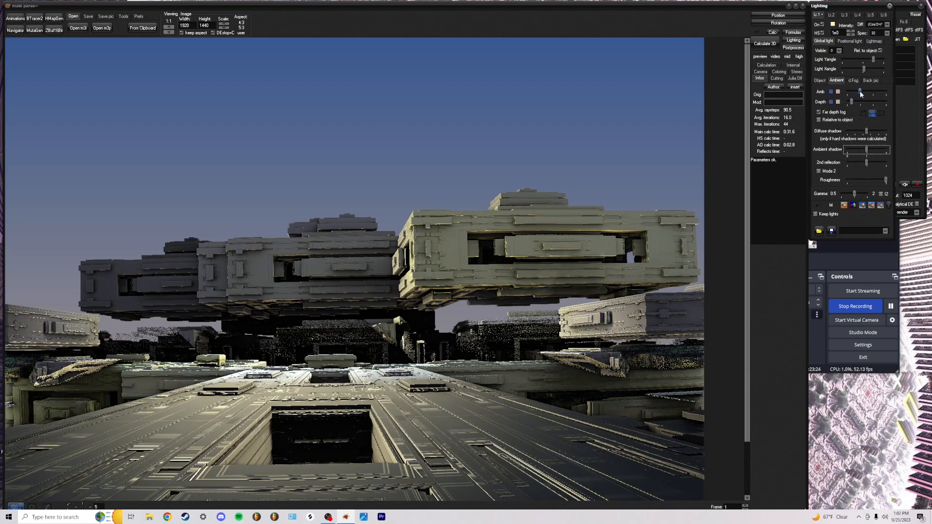
{"action": "left_click", "coordinate": [831, 102]}
{"action": "left_click", "coordinate": [828, 102]}
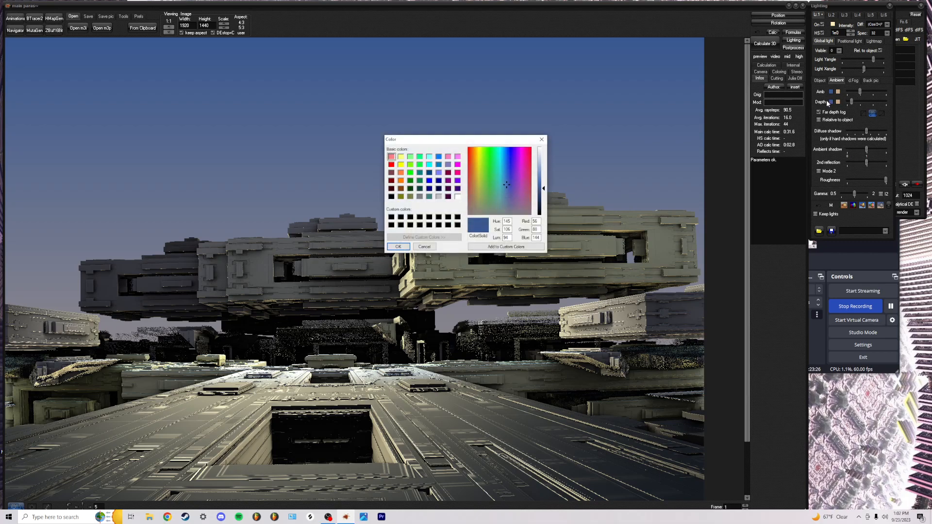
{"action": "left_click", "coordinate": [544, 216]}
{"action": "left_click", "coordinate": [391, 247]}
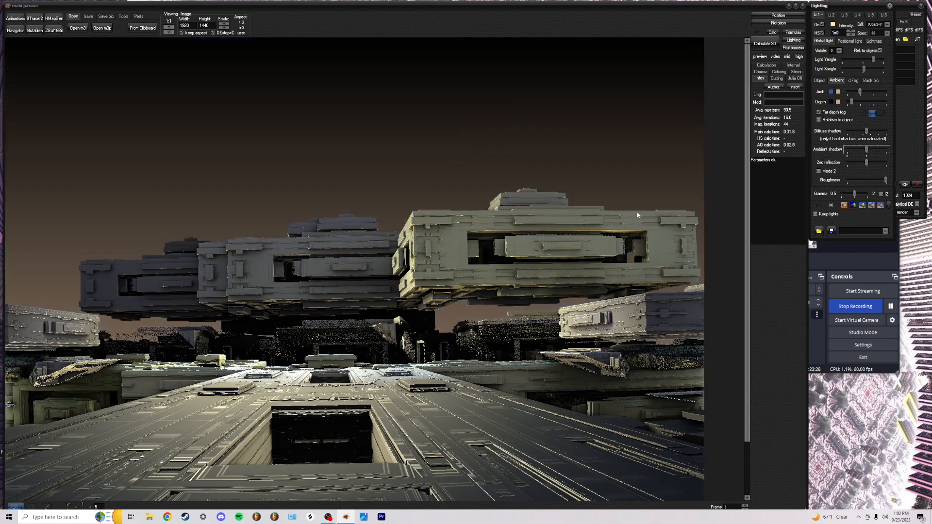
{"action": "left_click", "coordinate": [838, 102]}
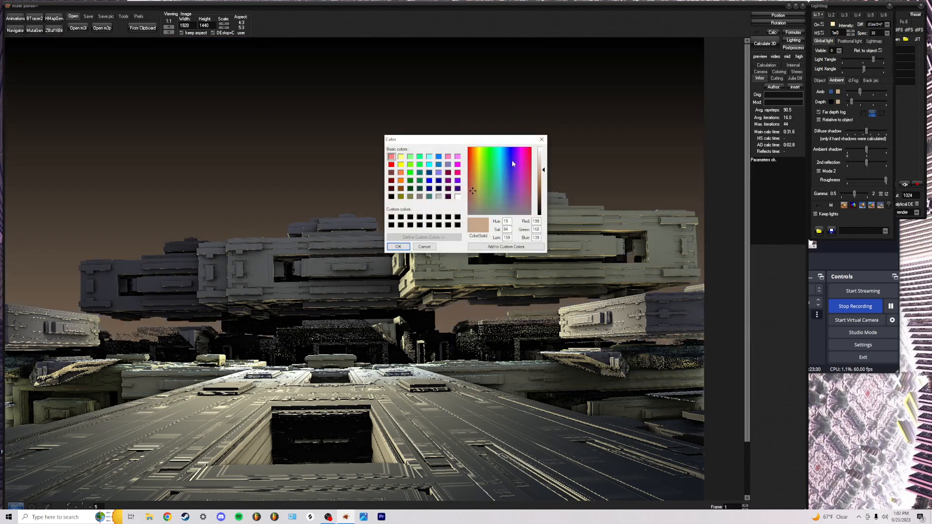
{"action": "left_click", "coordinate": [478, 153]}
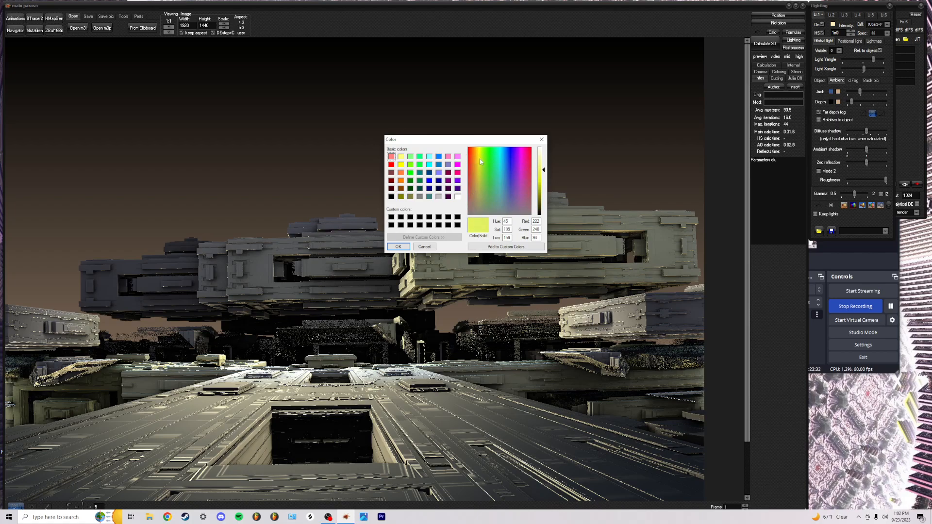
{"action": "left_click", "coordinate": [543, 162]}
{"action": "left_click", "coordinate": [398, 247]}
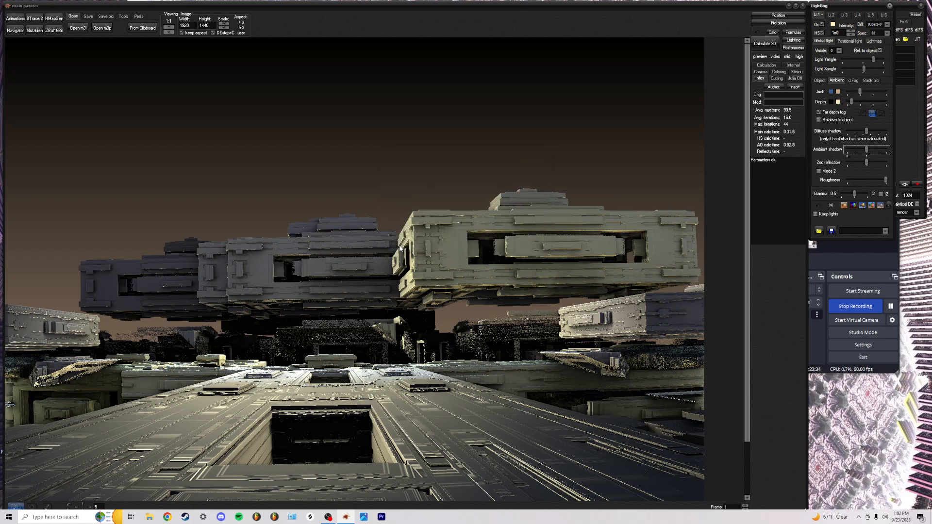
Darken the Depth colour to olive, then shift its hue to dark teal
{"action": "left_click", "coordinate": [838, 102]}
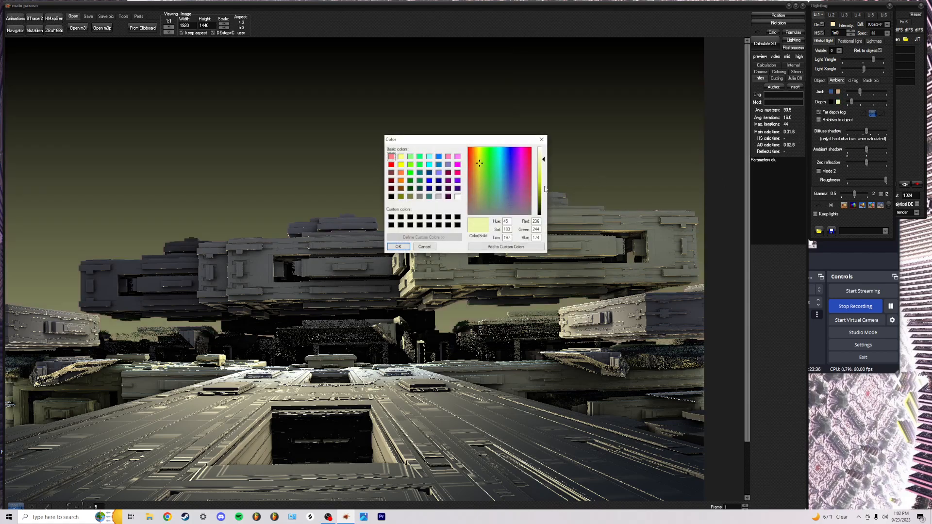
{"action": "left_click", "coordinate": [539, 206]}
{"action": "left_click", "coordinate": [398, 246]}
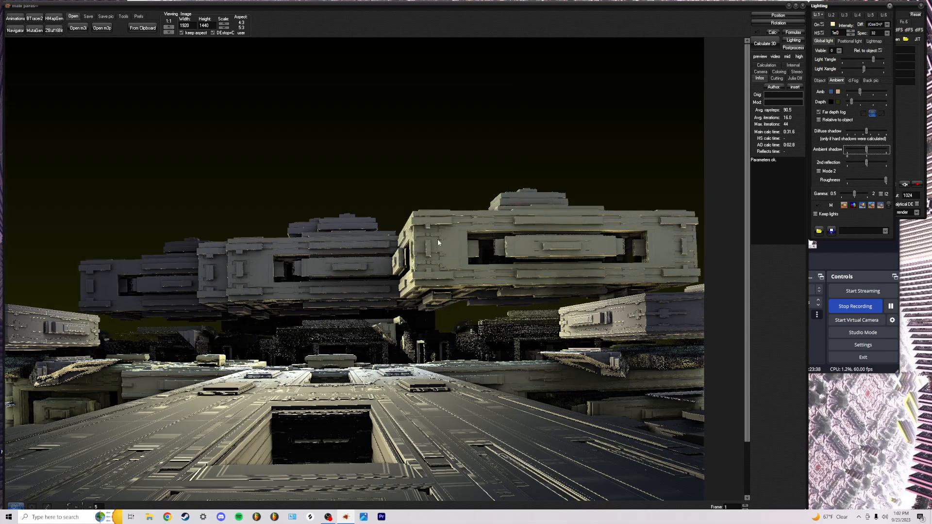
{"action": "left_click", "coordinate": [837, 102]}
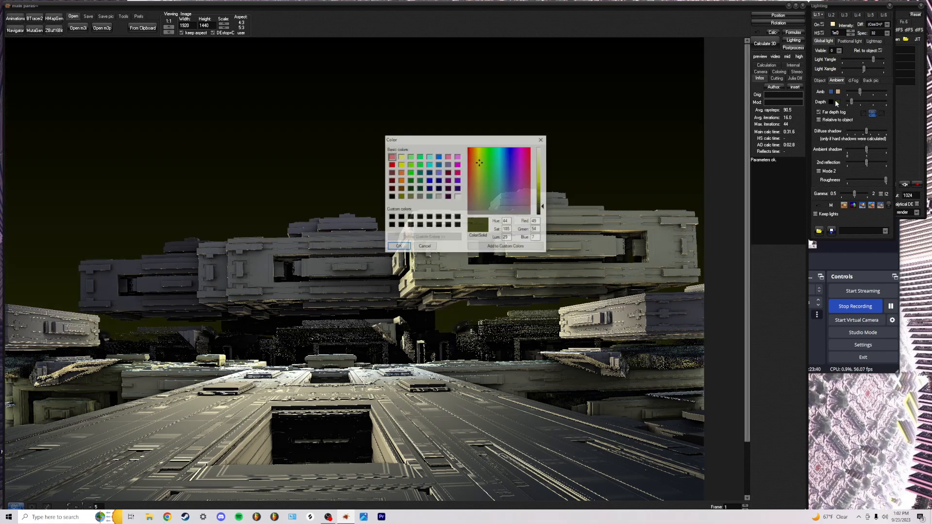
{"action": "left_click_drag", "start_coordinate": [542, 209], "coordinate": [542, 211]}
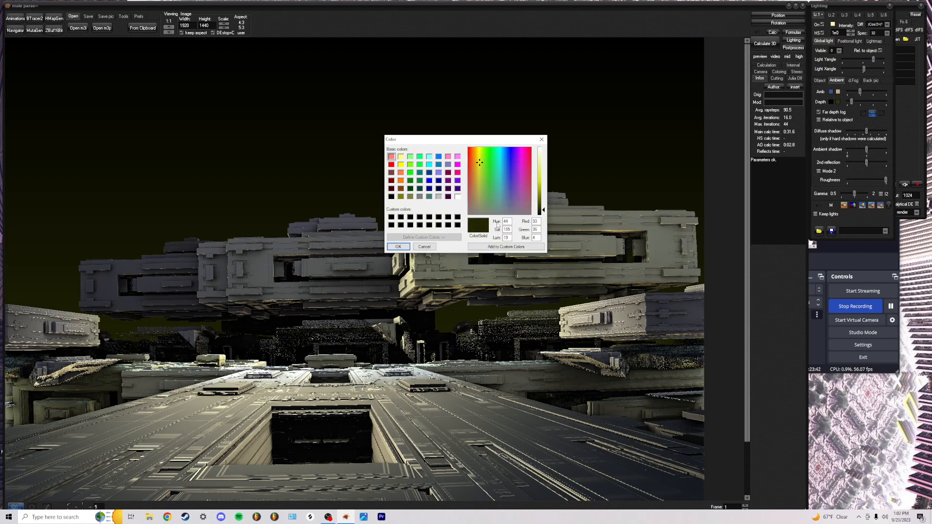
{"action": "left_click", "coordinate": [398, 248]}
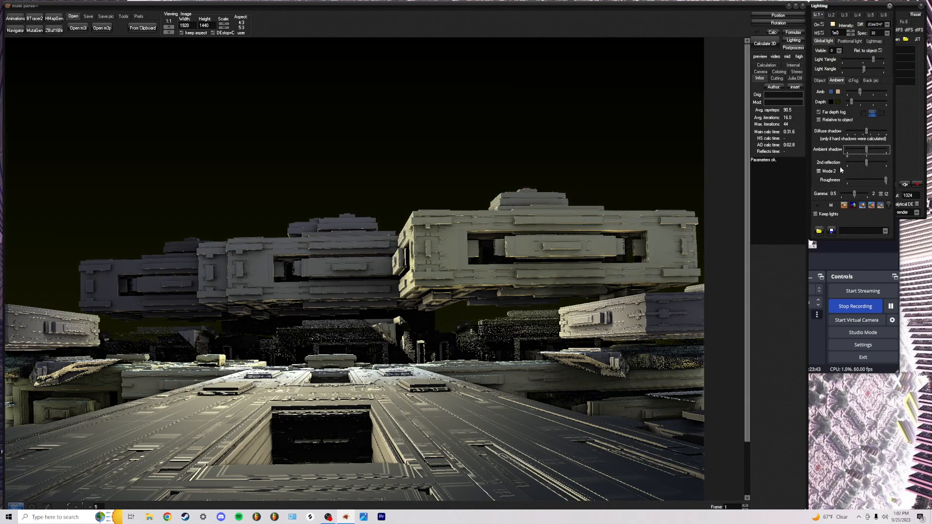
{"action": "left_click", "coordinate": [838, 101]}
{"action": "left_click_drag", "start_coordinate": [478, 164], "coordinate": [504, 163]}
{"action": "left_click", "coordinate": [398, 247]}
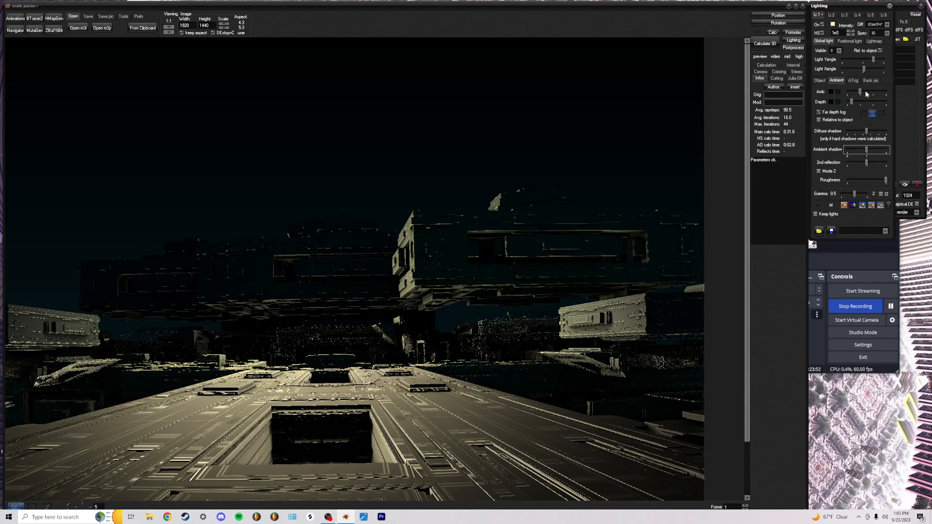
Set the Amb colours to pale yellow and light cyan, and turn the Amb strength down
{"action": "left_click", "coordinate": [831, 91]}
{"action": "left_click_drag", "start_coordinate": [542, 172], "coordinate": [542, 149]}
{"action": "left_click", "coordinate": [479, 150]}
{"action": "left_click", "coordinate": [543, 159]}
{"action": "left_click", "coordinate": [399, 247]}
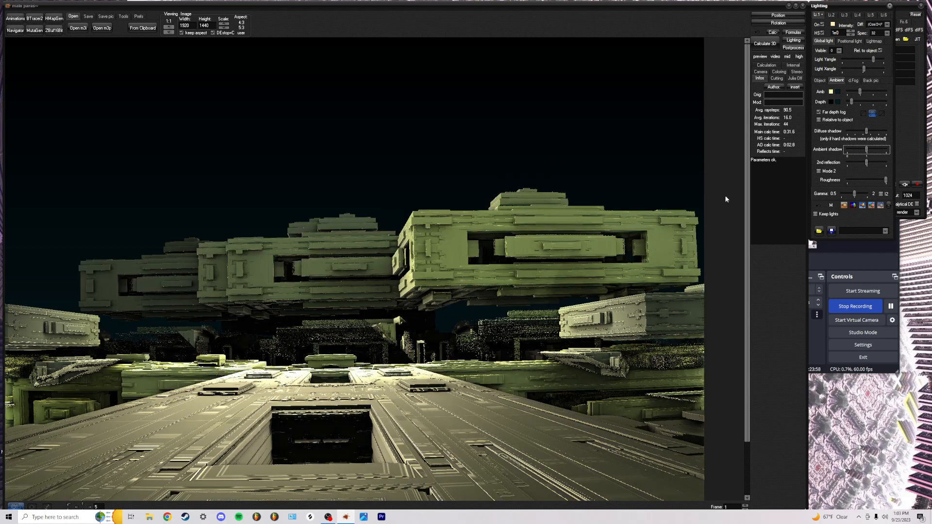
{"action": "left_click", "coordinate": [839, 92]}
{"action": "left_click_drag", "start_coordinate": [543, 170], "coordinate": [544, 160]}
{"action": "left_click", "coordinate": [398, 247]}
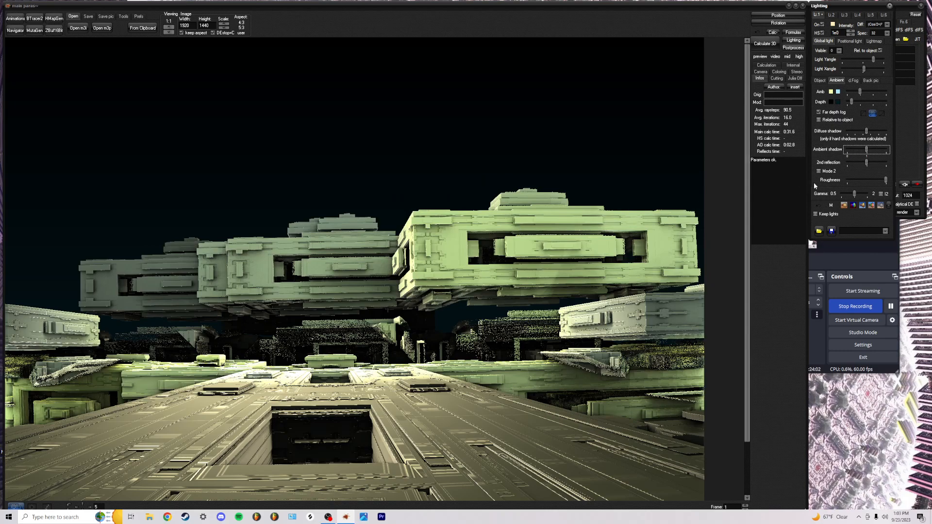
{"action": "mouse_move", "coordinate": [861, 92]}
{"action": "left_mouse_down"}
{"action": "mouse_move", "coordinate": [887, 92]}
{"action": "mouse_move", "coordinate": [852, 96]}
{"action": "left_mouse_up"}
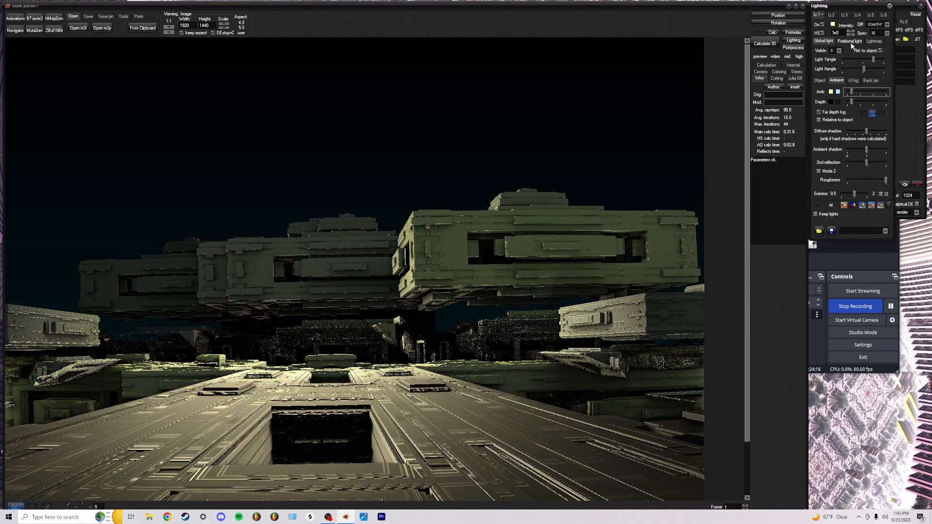
In dFog, reduce Dyn.fog and tune the Fog offset to leave a faint horizon haze
{"action": "left_click", "coordinate": [853, 80]}
{"action": "left_click", "coordinate": [865, 106]}
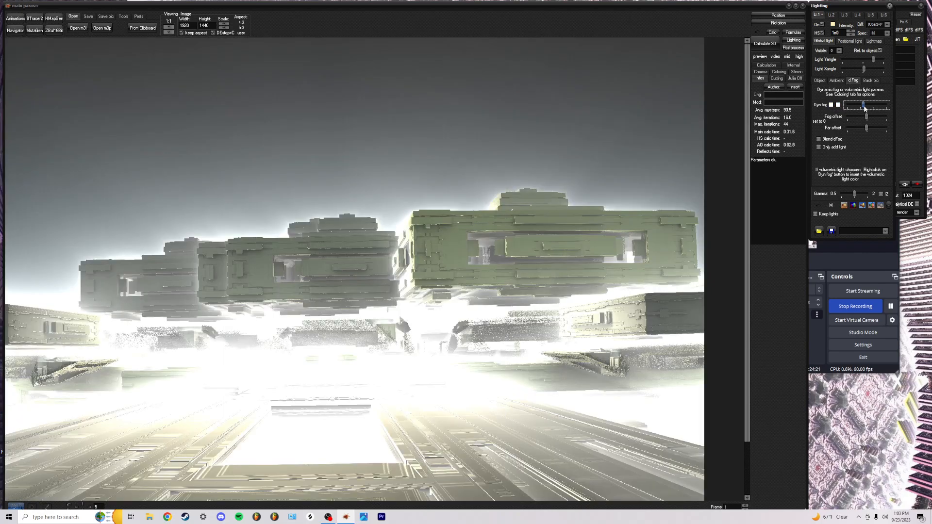
{"action": "left_click_drag", "start_coordinate": [864, 108], "coordinate": [862, 111]}
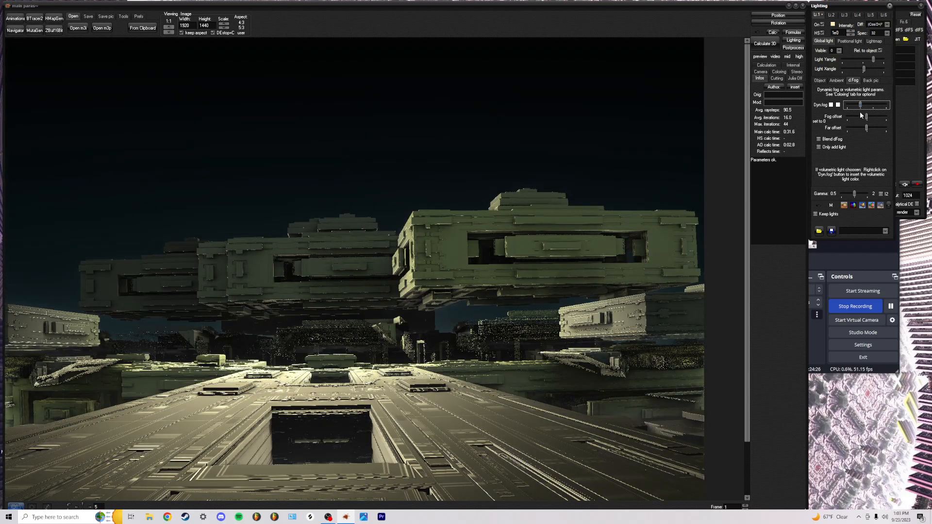
{"action": "mouse_move", "coordinate": [868, 118]}
{"action": "left_mouse_down"}
{"action": "mouse_move", "coordinate": [881, 118]}
{"action": "mouse_move", "coordinate": [842, 122]}
{"action": "mouse_move", "coordinate": [926, 136]}
{"action": "mouse_move", "coordinate": [859, 131]}
{"action": "mouse_move", "coordinate": [861, 117]}
{"action": "mouse_move", "coordinate": [830, 117]}
{"action": "mouse_move", "coordinate": [871, 107]}
{"action": "mouse_move", "coordinate": [850, 116]}
{"action": "mouse_move", "coordinate": [857, 127]}
{"action": "mouse_move", "coordinate": [847, 128]}
{"action": "mouse_move", "coordinate": [873, 128]}
{"action": "mouse_move", "coordinate": [865, 131]}
{"action": "left_mouse_up"}
{"action": "left_click", "coordinate": [856, 129]}
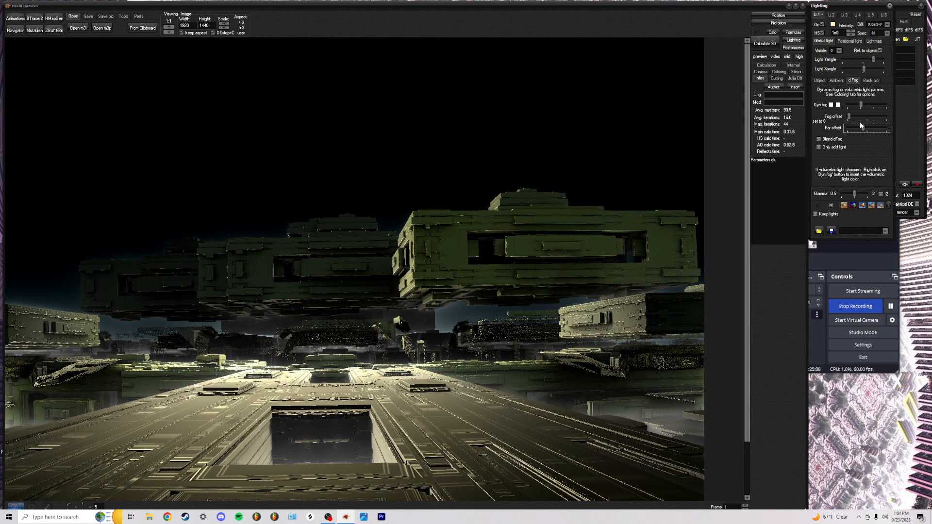
{"action": "left_click_drag", "start_coordinate": [850, 117], "coordinate": [856, 117]}
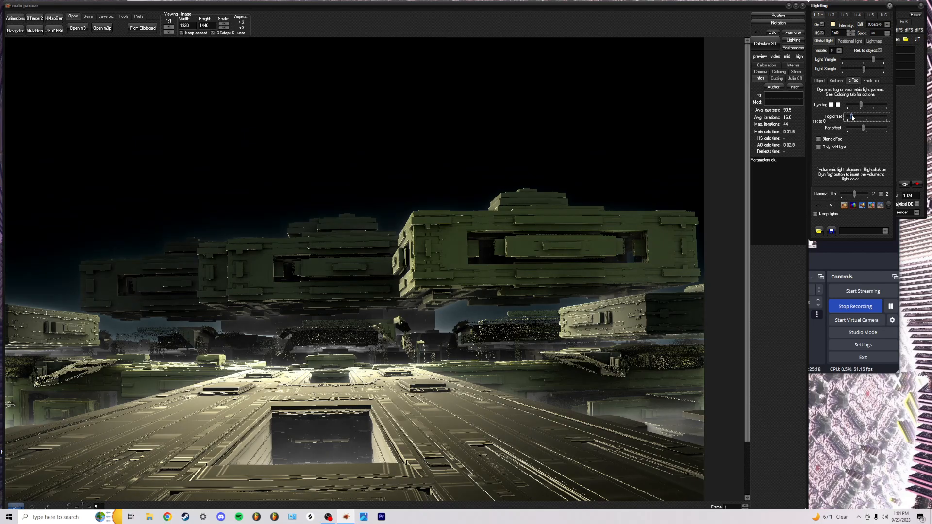
{"action": "left_click_drag", "start_coordinate": [849, 116], "coordinate": [851, 118]}
{"action": "left_click", "coordinate": [822, 81]}
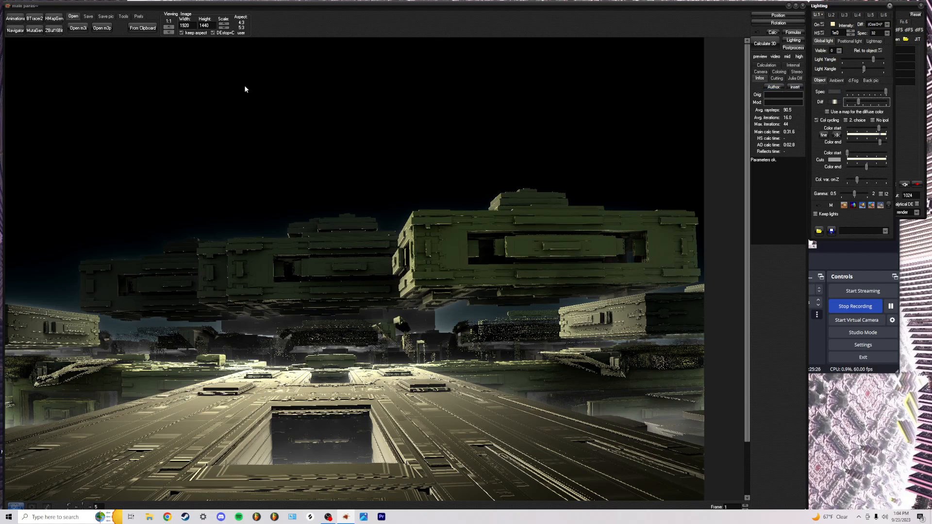
Open the Navigator briefly and close it again
{"action": "left_click", "coordinate": [15, 30]}
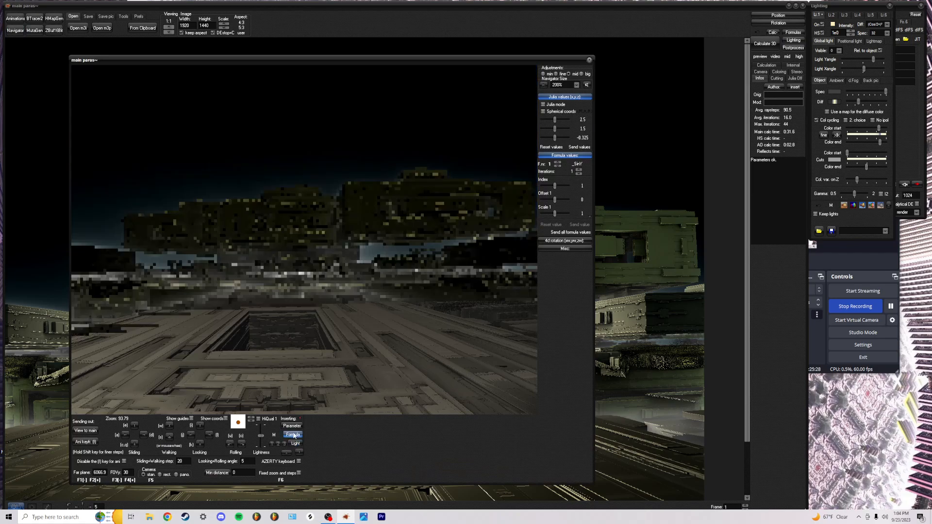
{"action": "left_click", "coordinate": [294, 427]}
{"action": "left_click", "coordinate": [590, 60]}
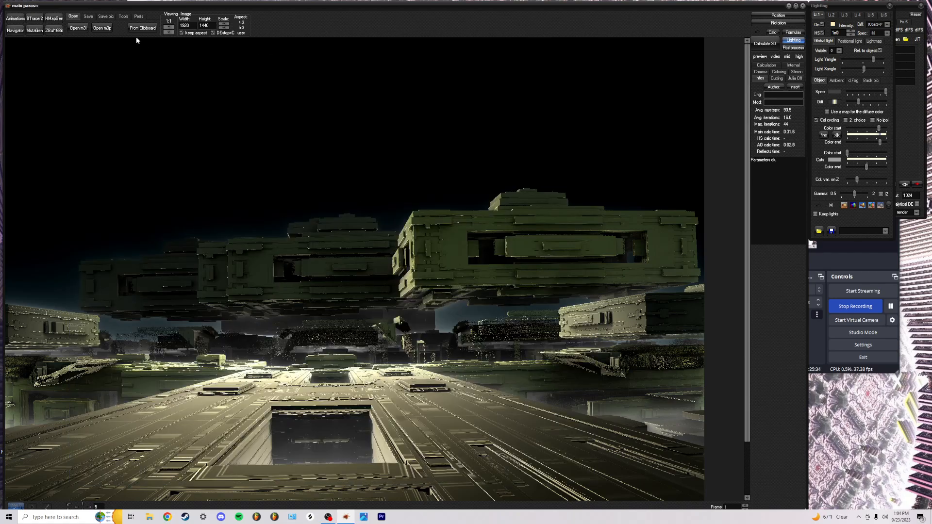
Save the picture into !MANDELBULB EXPORTS > MANDELBULB PICS, naming it 'Spacestation\'
{"action": "left_click", "coordinate": [89, 16]}
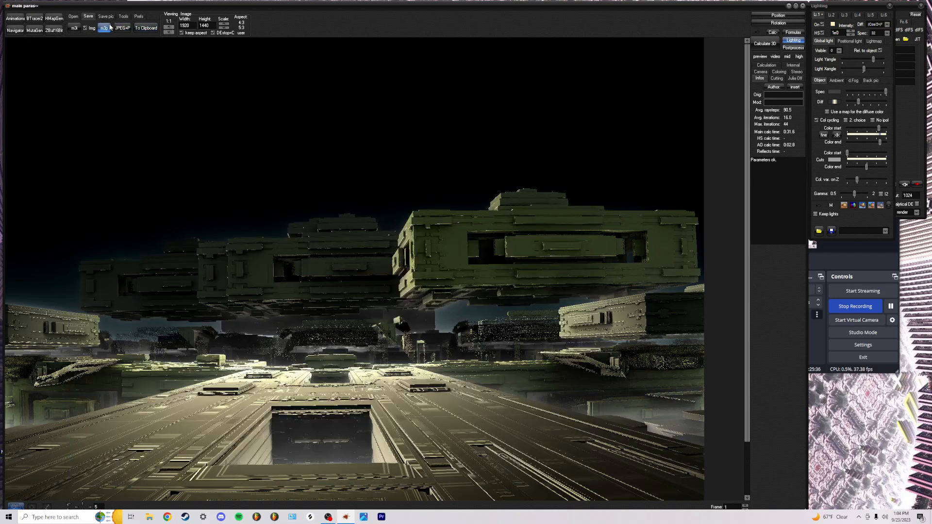
{"action": "left_click", "coordinate": [104, 18]}
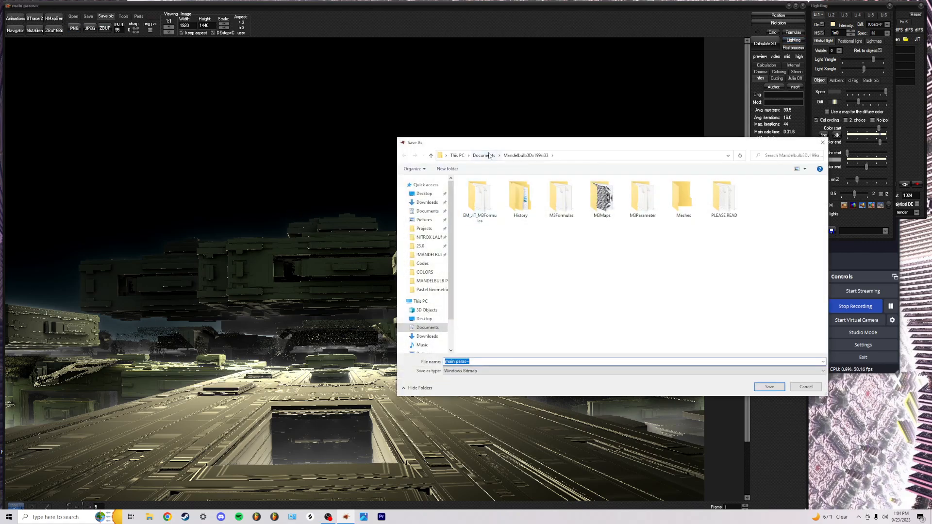
{"action": "double_click", "coordinate": [501, 198]}
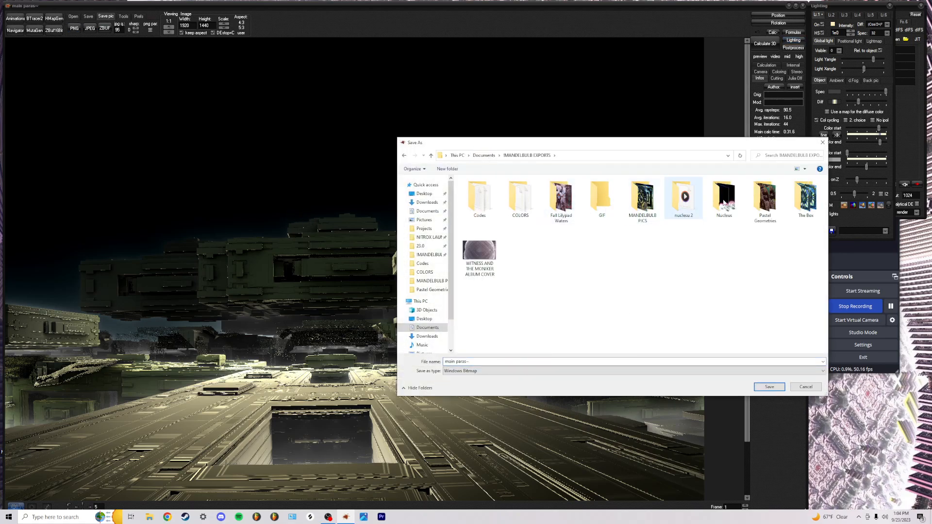
{"action": "double_click", "coordinate": [649, 205]}
{"action": "double_click", "coordinate": [482, 360]}
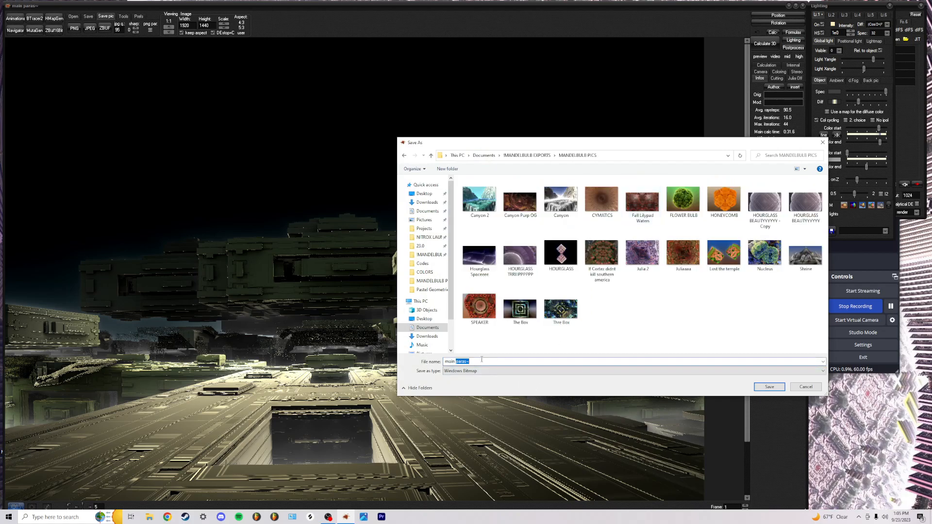
{"action": "left_click_drag", "start_coordinate": [477, 361], "coordinate": [408, 365]}
{"action": "type", "text": "SPACE"}
{"action": "key", "text": "BackSpace"}
{"action": "key", "text": "BackSpace"}
{"action": "key", "text": "BackSpace"}
{"action": "type", "text": "Spacestation\\"}
{"action": "key", "text": "Return"}
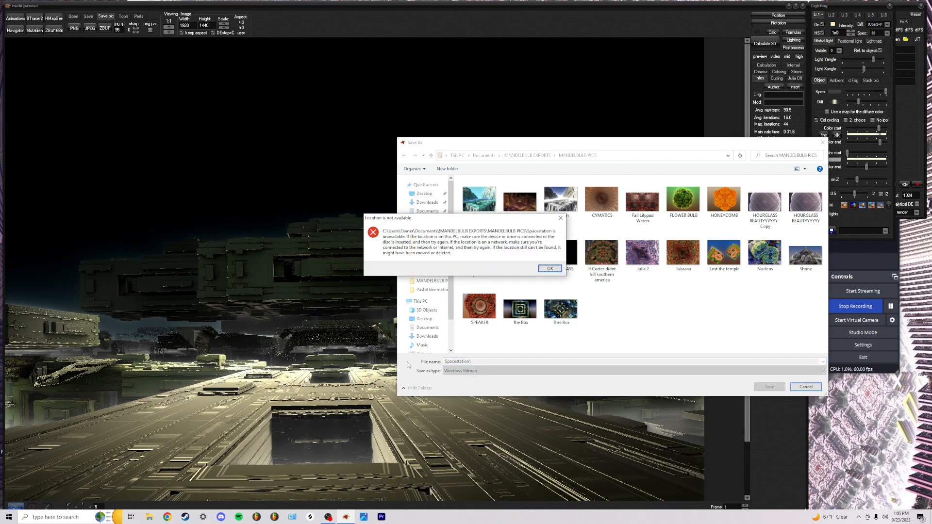
Dismiss the location error, remove the trailing backslash, and save as Spacestation
{"action": "left_click", "coordinate": [550, 268]}
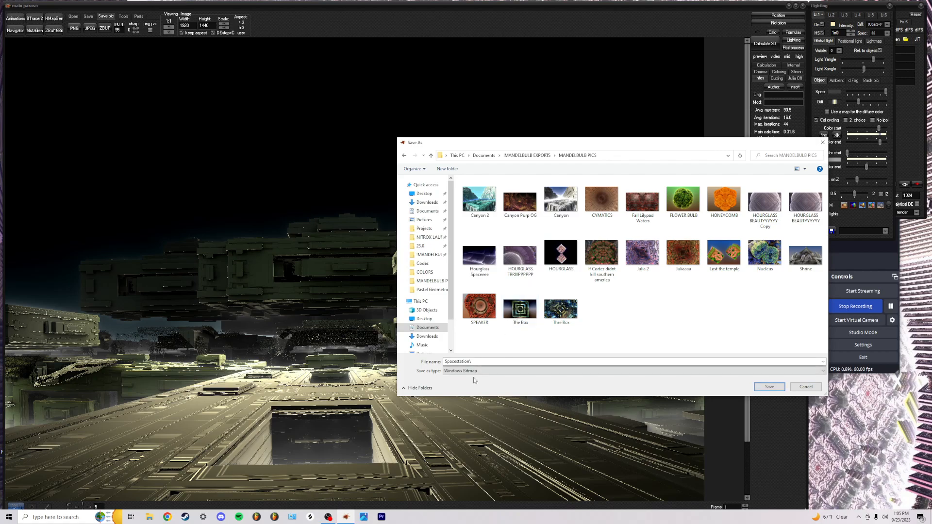
{"action": "left_click", "coordinate": [482, 362]}
{"action": "left_click", "coordinate": [487, 361]}
{"action": "key", "text": "BackSpace"}
{"action": "left_click", "coordinate": [769, 387]}
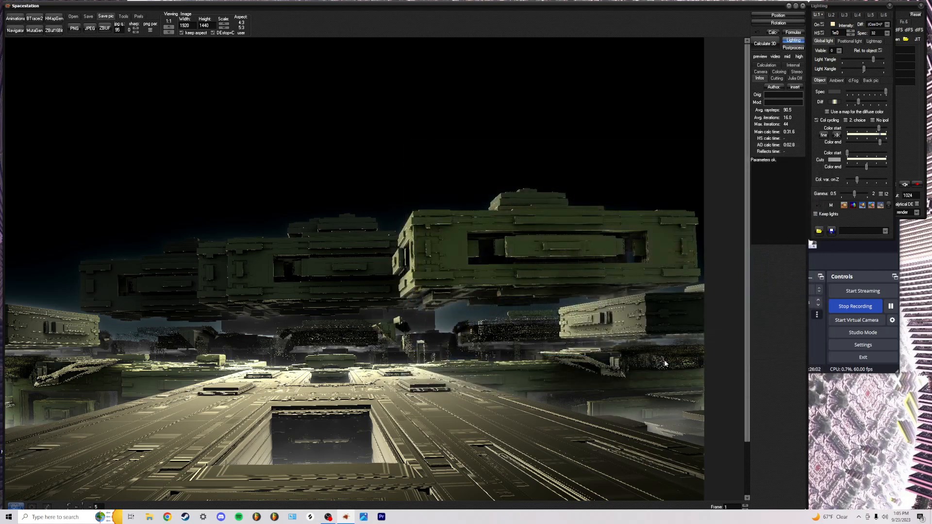
Copy the fractal parameters to the clipboard and open Documents > MANDELBULB EXPORTS > Codes
{"action": "left_click", "coordinate": [88, 16]}
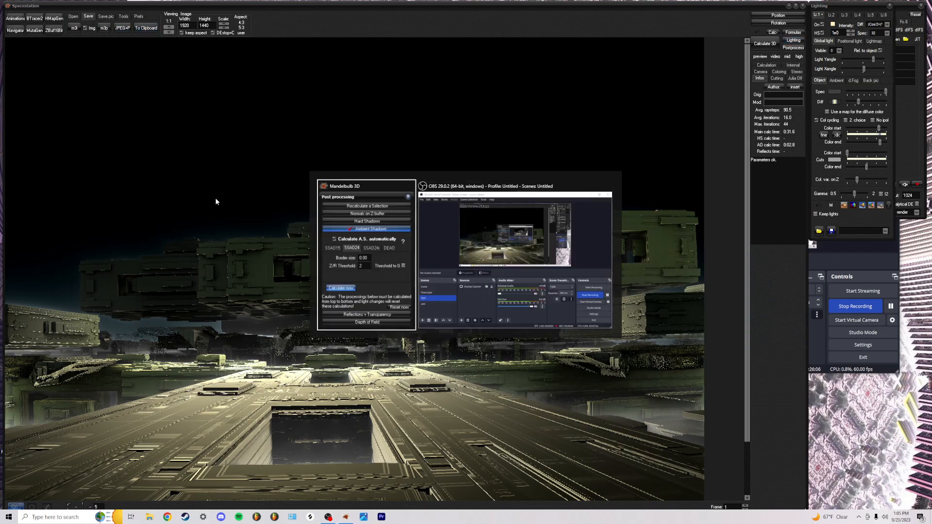
{"action": "left_click", "coordinate": [148, 518]}
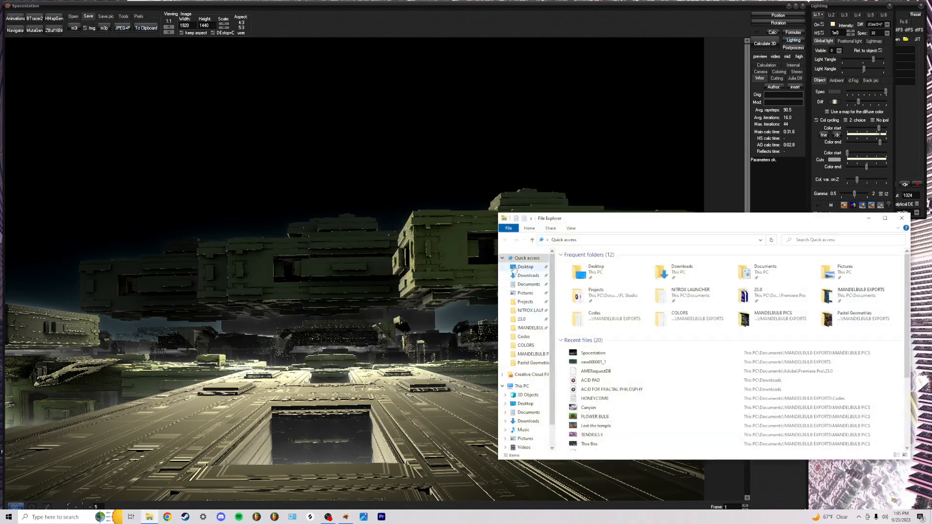
{"action": "left_click", "coordinate": [527, 284]}
{"action": "double_click", "coordinate": [599, 271]}
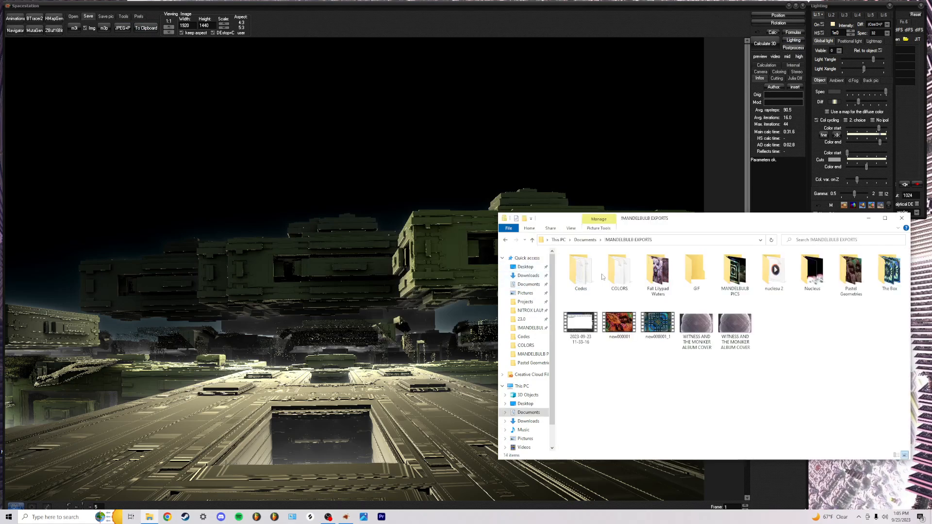
{"action": "left_click", "coordinate": [596, 275]}
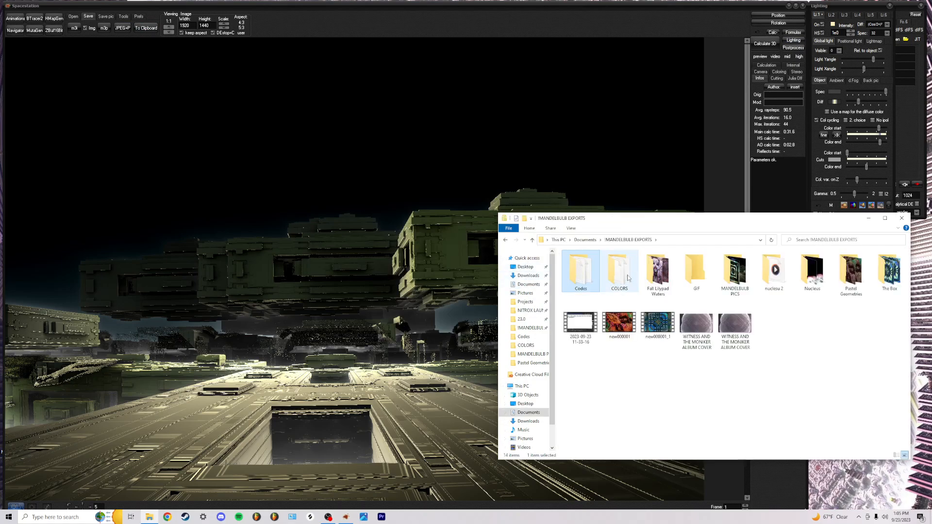
{"action": "double_click", "coordinate": [585, 276]}
Create a Spacestation text document, paste the parameter text into it and save
{"action": "right_click", "coordinate": [613, 443]}
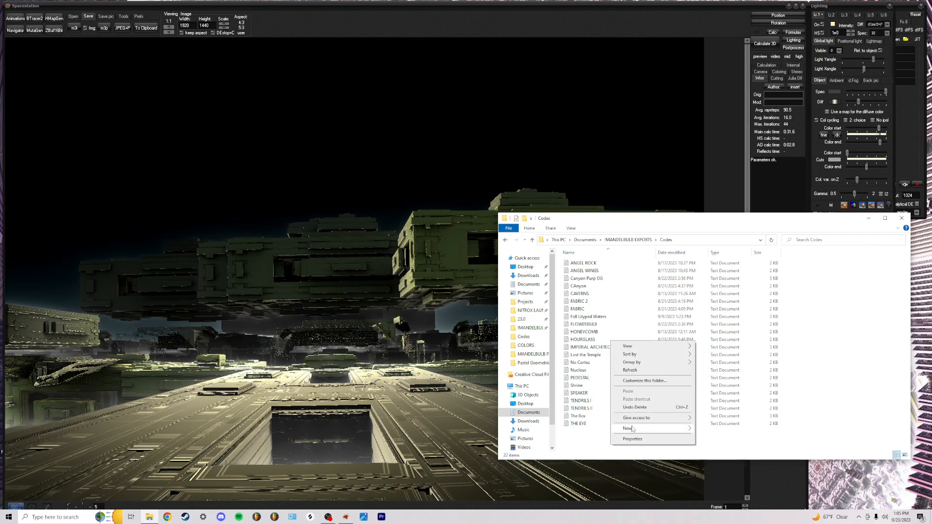
{"action": "mouse_move", "coordinate": [631, 430]}
{"action": "left_click", "coordinate": [714, 456]}
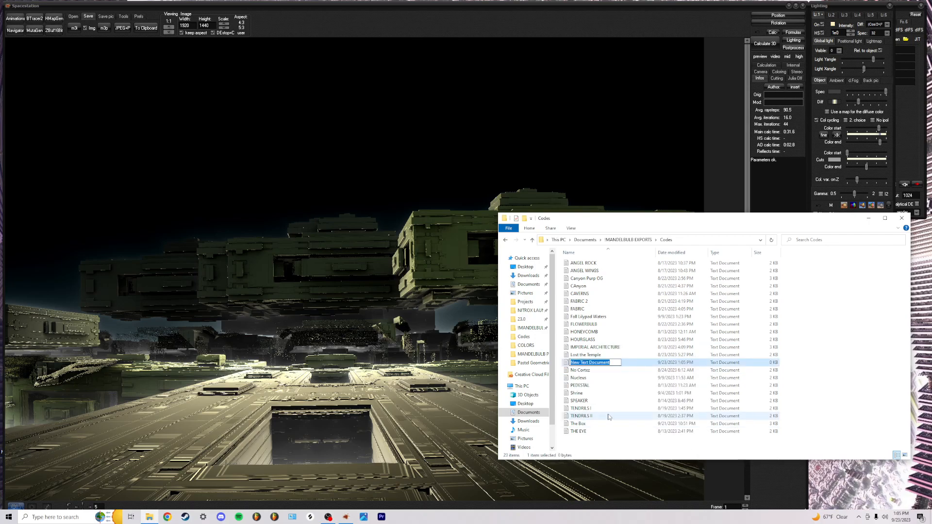
{"action": "type", "text": "Spacestation"}
{"action": "key", "text": "Return"}
{"action": "double_click", "coordinate": [620, 395]}
{"action": "key", "text": "ctrl+v"}
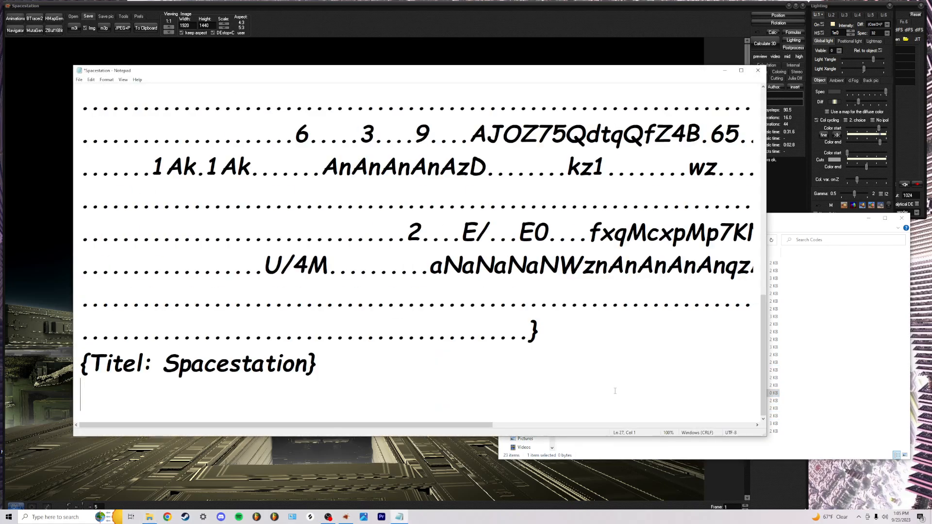
{"action": "key", "text": "ctrl+s"}
Set the Notepad text font to Arial, Regular, size 10
{"action": "key", "text": "ctrl+a"}
{"action": "left_click", "coordinate": [106, 80]}
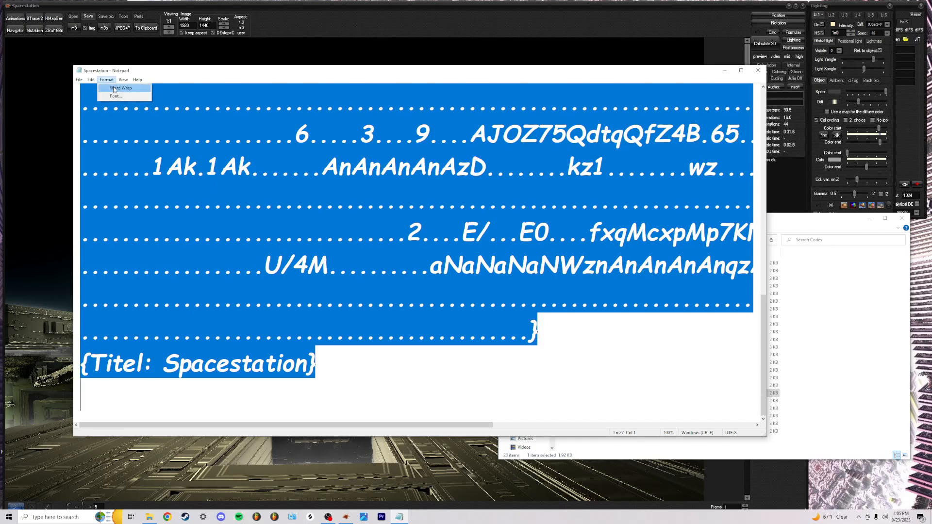
{"action": "left_click", "coordinate": [125, 101]}
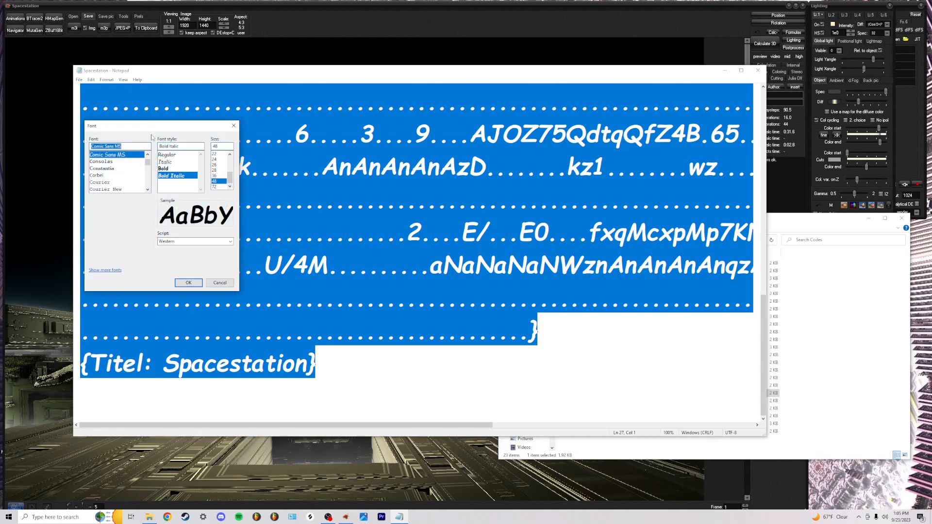
{"action": "scroll", "coordinate": [121, 172], "scroll_direction": "up", "scroll_amount": 3}
{"action": "left_click", "coordinate": [104, 154]}
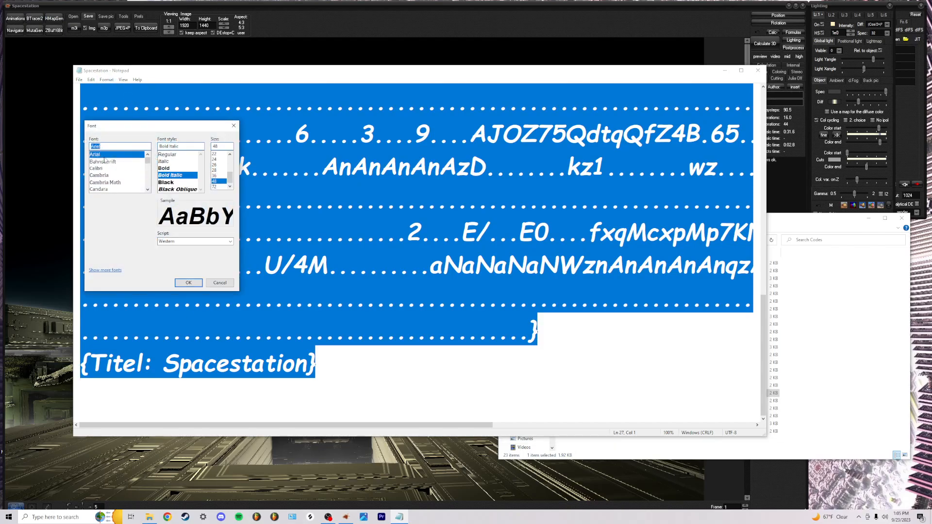
{"action": "left_click", "coordinate": [176, 158]}
{"action": "scroll", "coordinate": [221, 170], "scroll_direction": "up", "scroll_amount": 3}
{"action": "left_click", "coordinate": [214, 165]}
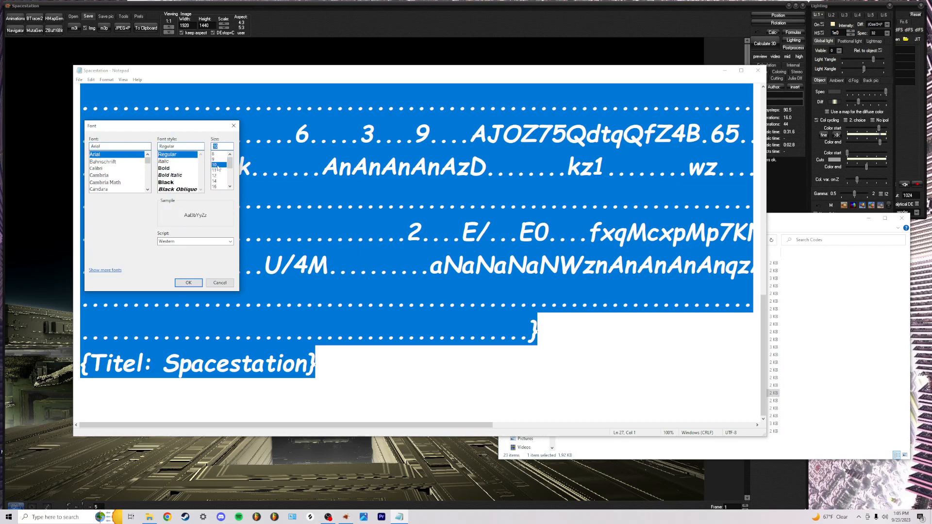
{"action": "left_click", "coordinate": [189, 282]}
Close Notepad and the File Explorer window
{"action": "left_click", "coordinate": [201, 242]}
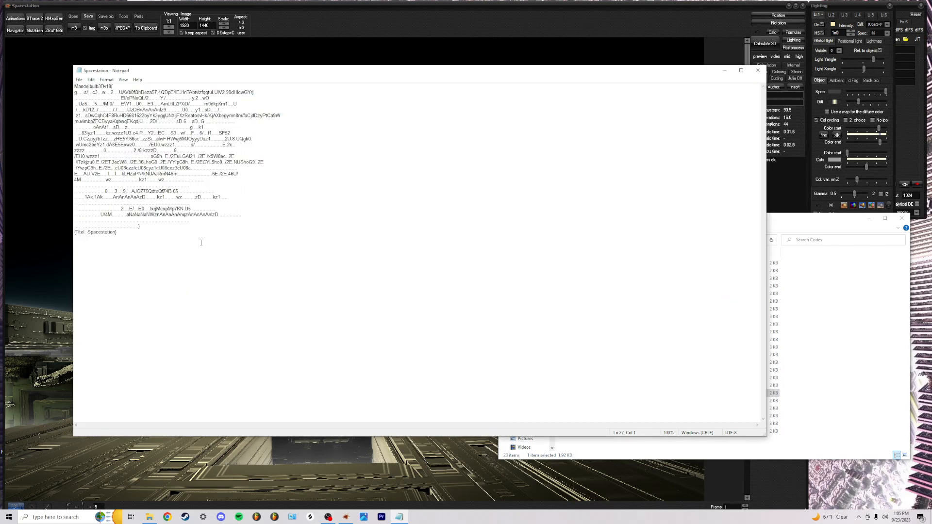
{"action": "left_click", "coordinate": [758, 70]}
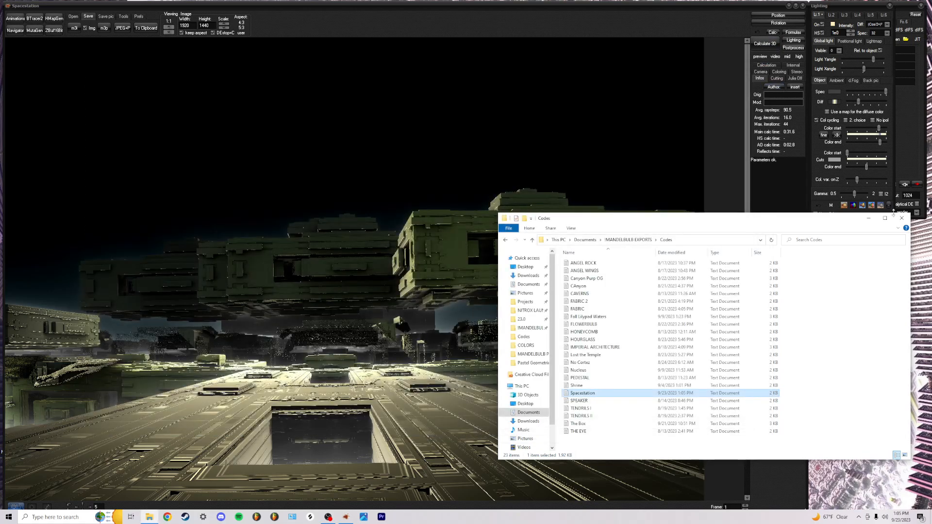
{"action": "left_click", "coordinate": [901, 218]}
In the Navigator, set the formula's Offset 1 to 3.1415
{"action": "left_click", "coordinate": [15, 30]}
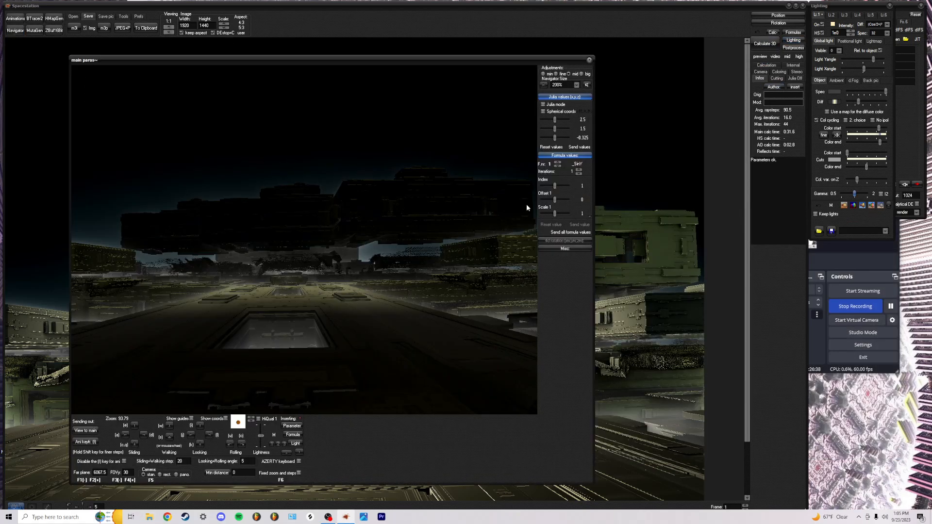
{"action": "left_click_drag", "start_coordinate": [555, 200], "coordinate": [572, 204]}
{"action": "mouse_move", "coordinate": [567, 203]}
{"action": "left_mouse_down"}
{"action": "mouse_move", "coordinate": [543, 206]}
{"action": "mouse_move", "coordinate": [555, 201]}
{"action": "left_mouse_up"}
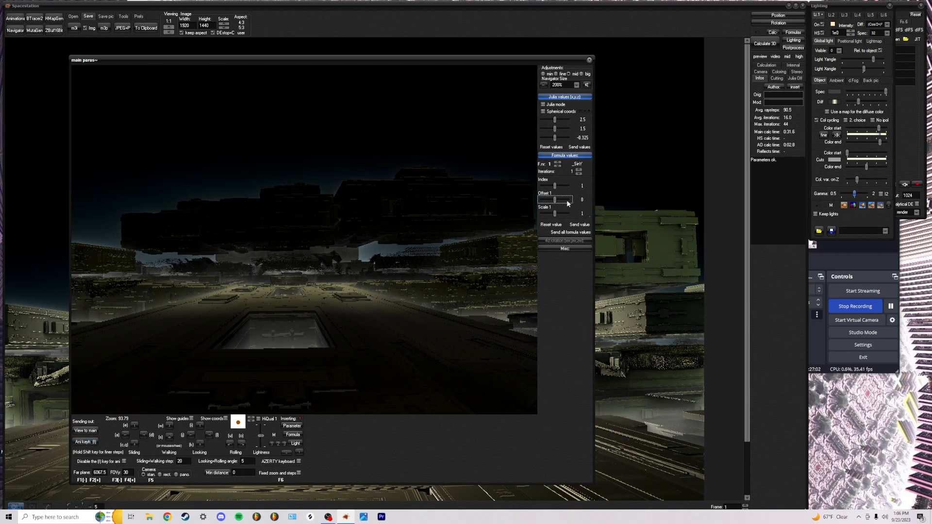
{"action": "left_click", "coordinate": [582, 200]}
{"action": "type", "text": "3.1415"}
{"action": "key", "text": "Return"}
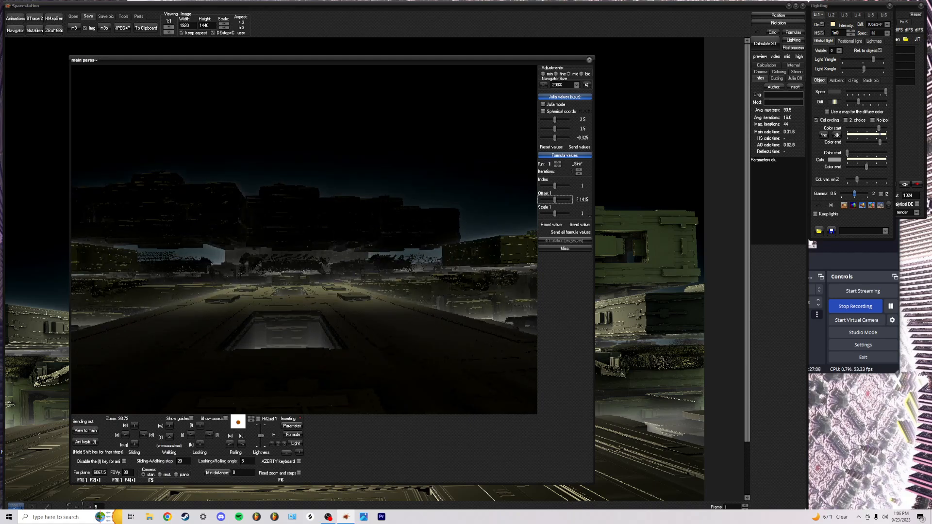
Raise the camera slightly above the surface and store the view as an animation keyframe
{"action": "key", "text": "e"}
{"action": "key", "text": "e"}
{"action": "key", "text": "e"}
{"action": "key", "text": "e"}
{"action": "key", "text": "e"}
{"action": "key", "text": "e"}
{"action": "key", "text": "e"}
{"action": "key", "text": "e"}
{"action": "key", "text": "e"}
{"action": "key", "text": "e"}
{"action": "key", "text": "e"}
{"action": "key", "text": "e"}
{"action": "key", "text": "e"}
{"action": "key", "text": "e"}
{"action": "key", "text": "e"}
{"action": "key", "text": "e"}
{"action": "key", "text": "e"}
{"action": "key", "text": "e"}
{"action": "key", "text": "e"}
{"action": "key", "text": "e"}
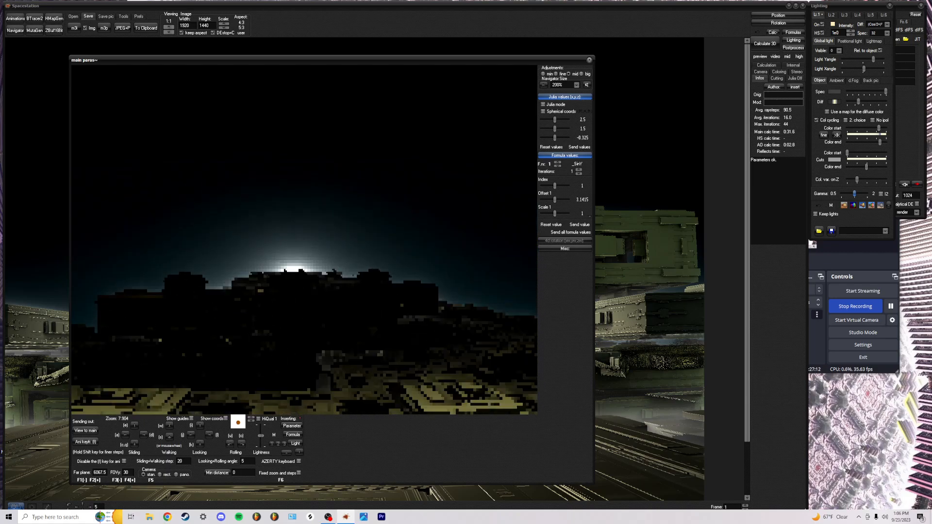
{"action": "key", "text": "e"}
{"action": "key", "text": "e"}
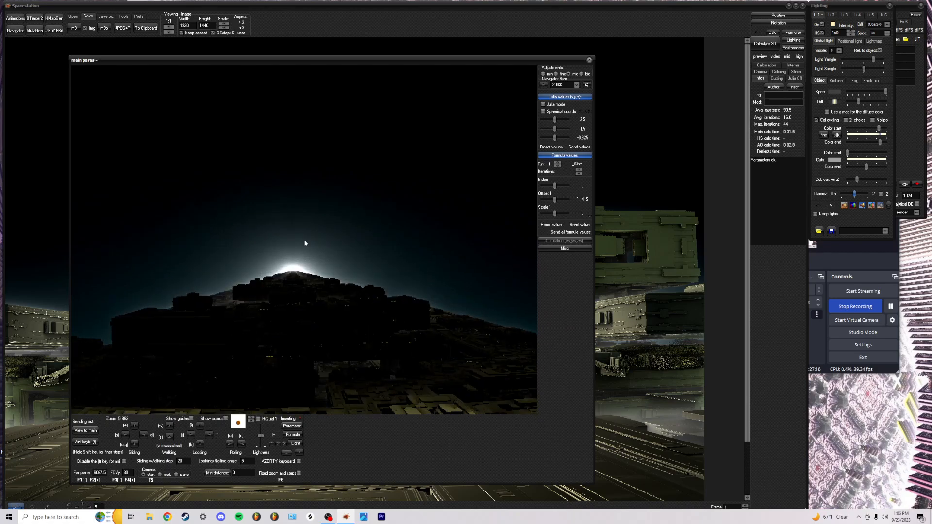
{"action": "left_click", "coordinate": [87, 444]}
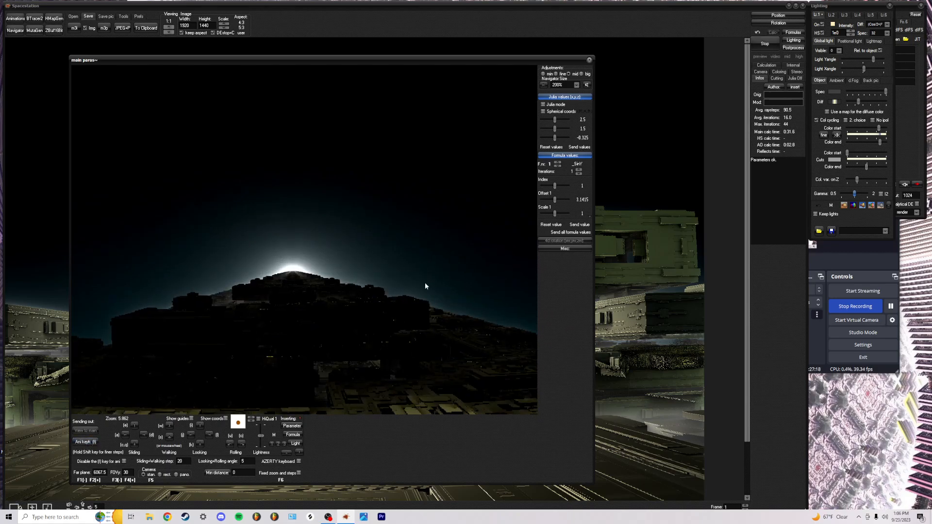
Change Offset 1 to 6.28 and fly forward closer to the structure
{"action": "left_click", "coordinate": [581, 200]}
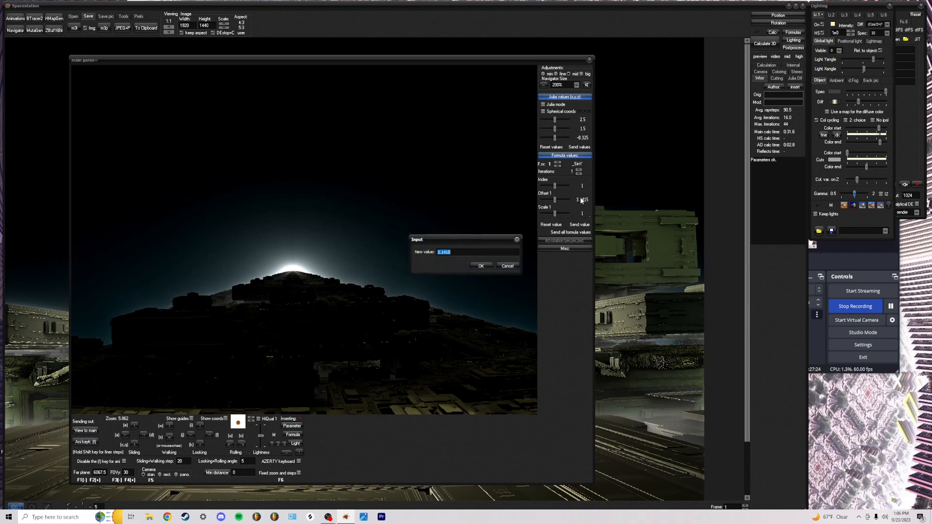
{"action": "type", "text": "6.28"}
{"action": "key", "text": "Return"}
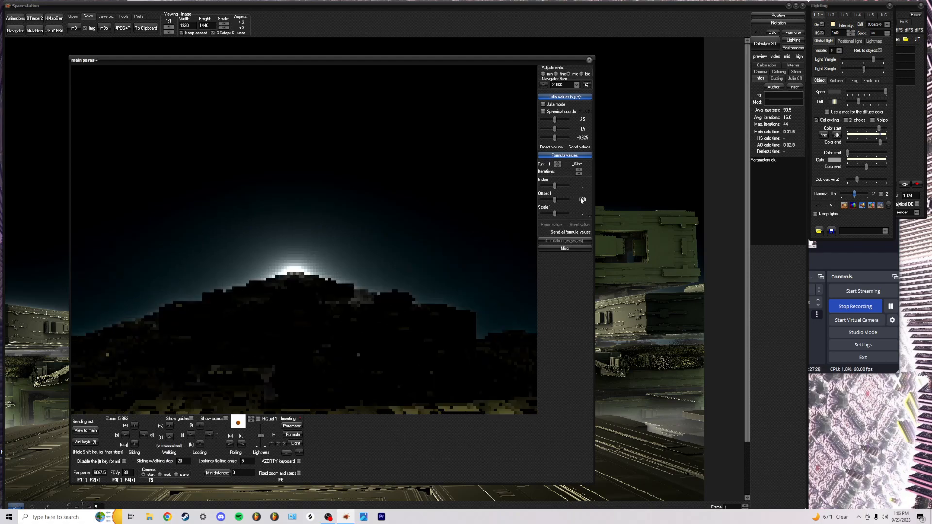
{"action": "scroll", "coordinate": [296, 266], "scroll_direction": "up", "scroll_amount": 6}
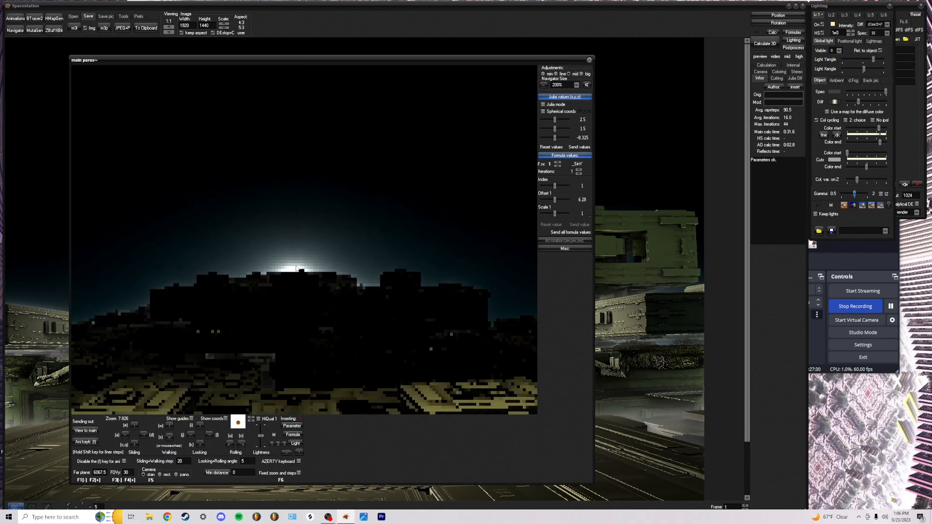
{"action": "scroll", "coordinate": [295, 266], "scroll_direction": "up", "scroll_amount": 6}
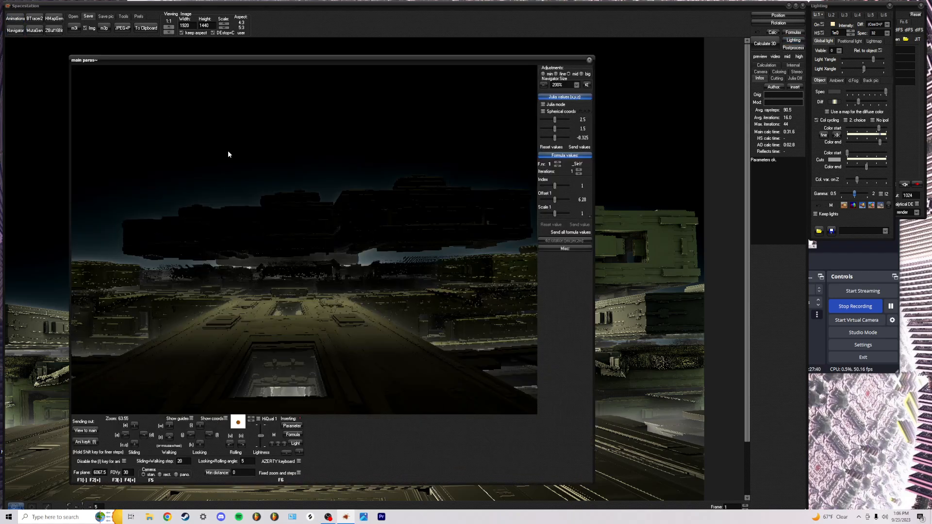
In the Animation maker, set keyframe 3's subframes to 0, return to keyframe 1 and render a preview
{"action": "left_click", "coordinate": [15, 18]}
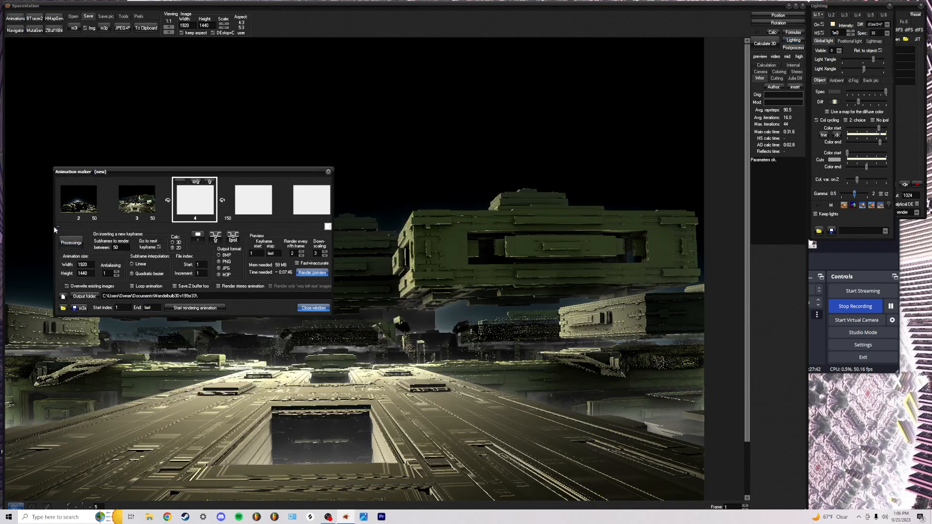
{"action": "left_click", "coordinate": [58, 226]}
{"action": "double_click", "coordinate": [212, 218]}
{"action": "type", "text": "0"}
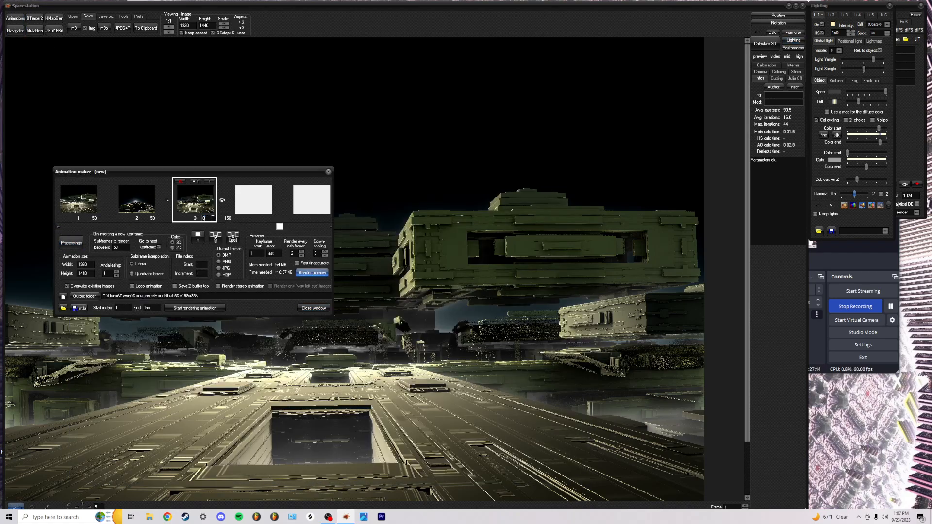
{"action": "left_click", "coordinate": [58, 227]}
{"action": "left_click", "coordinate": [58, 227]}
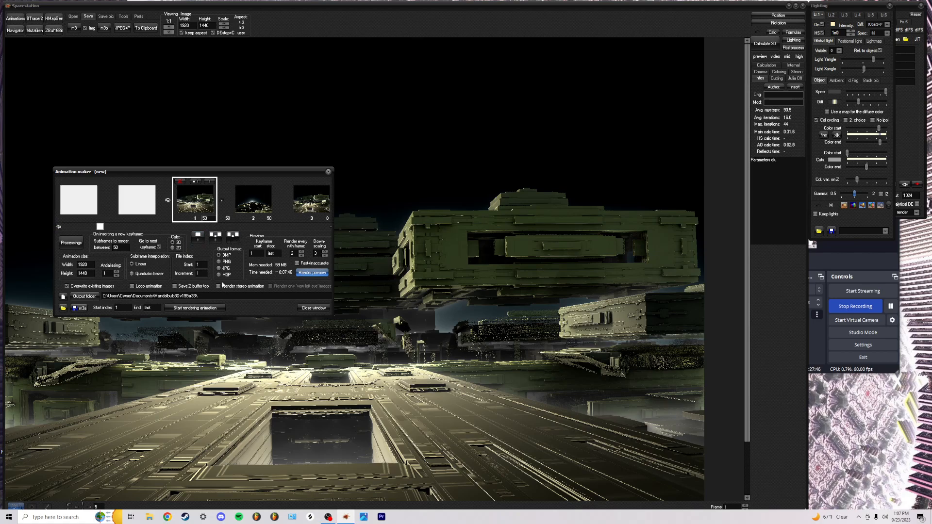
{"action": "left_click", "coordinate": [302, 273]}
{"action": "left_click_drag", "start_coordinate": [245, 62], "coordinate": [408, 98]}
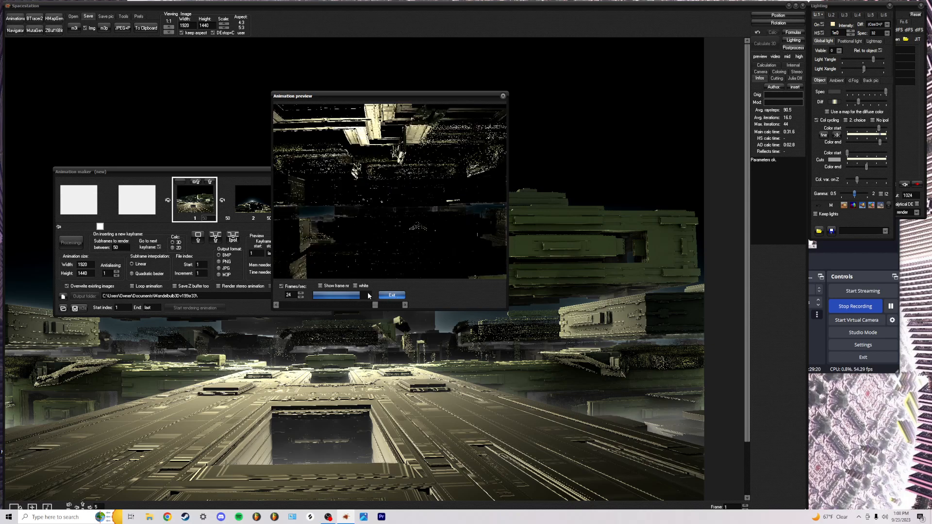
Exit the preview, delete keyframes 3, 2 and 1, and load the Spacestation parameters into the Navigator
{"action": "left_click", "coordinate": [394, 297]}
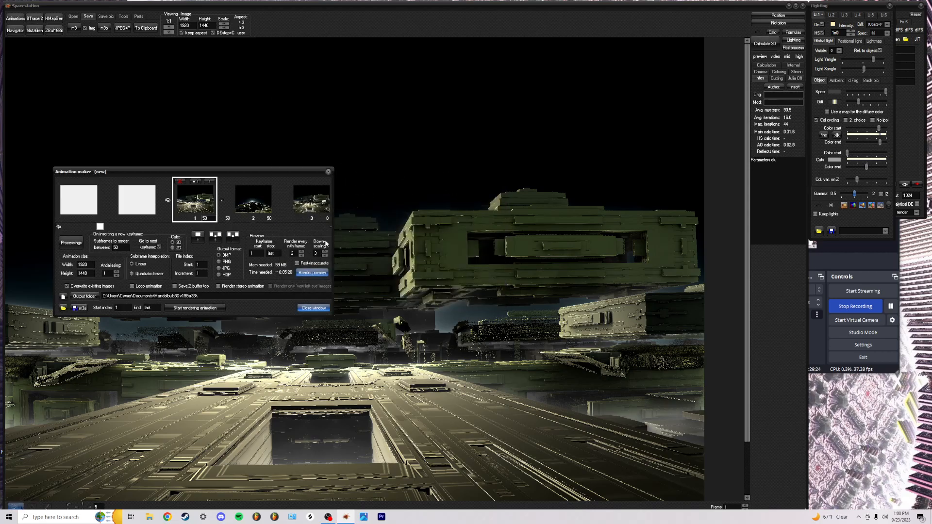
{"action": "left_click", "coordinate": [331, 226]}
{"action": "left_click", "coordinate": [330, 227]}
{"action": "left_click", "coordinate": [181, 182]}
{"action": "left_click", "coordinate": [59, 227]}
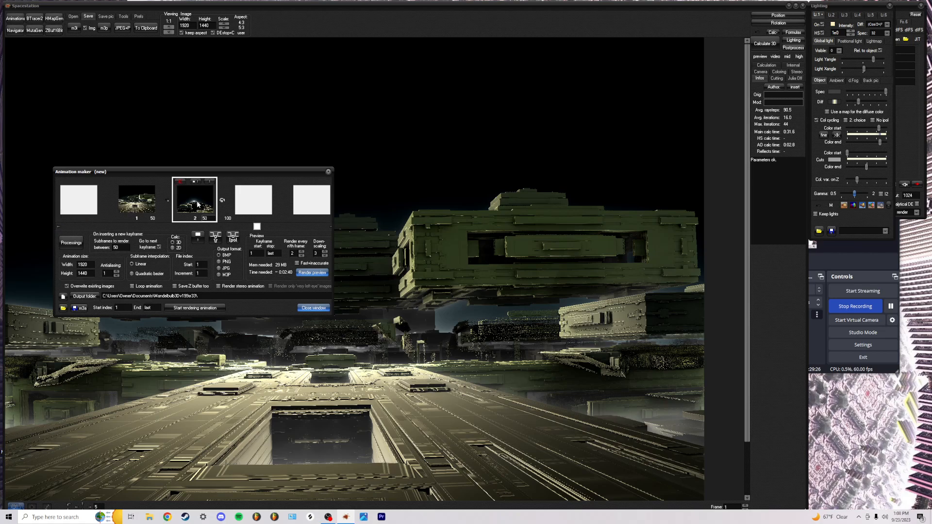
{"action": "left_click", "coordinate": [181, 182]}
{"action": "left_click", "coordinate": [59, 226]}
{"action": "left_click", "coordinate": [181, 182]}
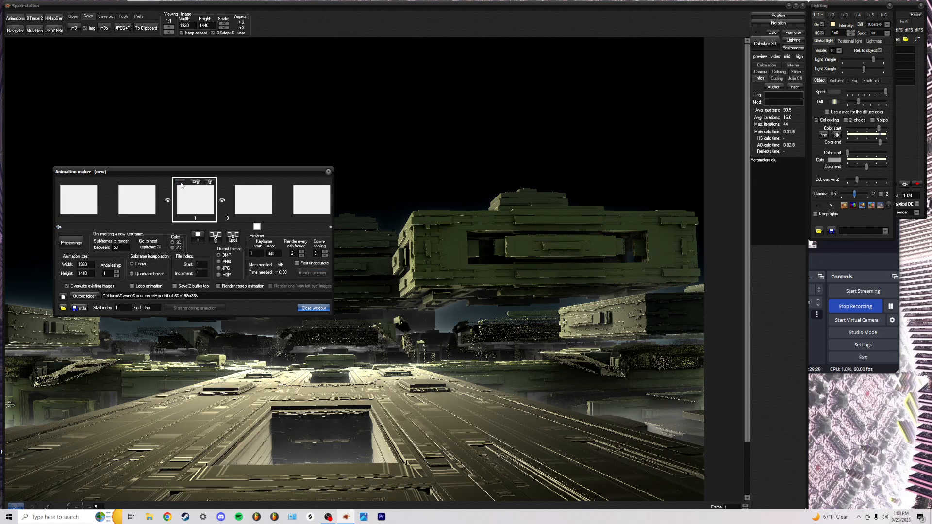
{"action": "left_click", "coordinate": [15, 30]}
{"action": "left_click", "coordinate": [292, 425]}
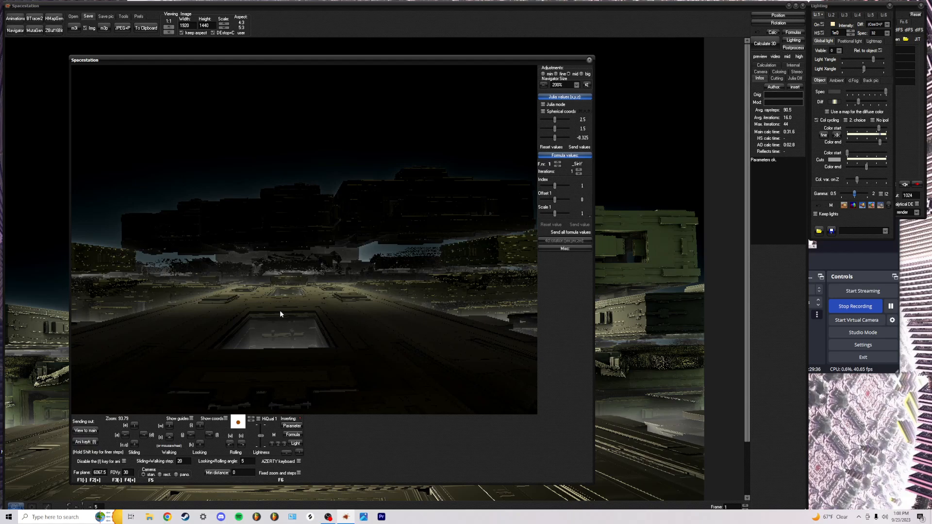
Raise the camera, tilt it down and fly forward along the corridor
{"action": "key", "text": "e"}
{"action": "key", "text": "e"}
{"action": "key", "text": "e"}
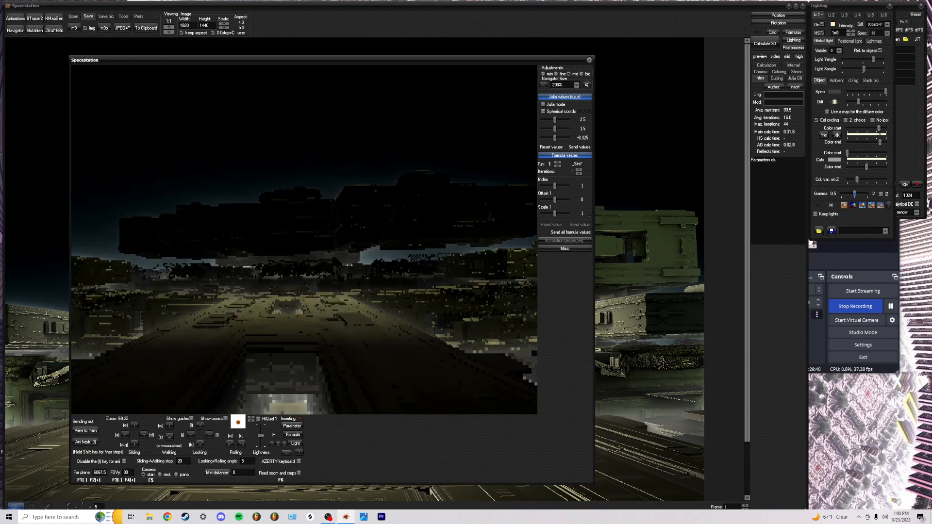
{"action": "key", "text": "k"}
{"action": "key", "text": "k"}
{"action": "key", "text": "k"}
{"action": "key", "text": "k"}
{"action": "key", "text": "k"}
{"action": "key", "text": "k"}
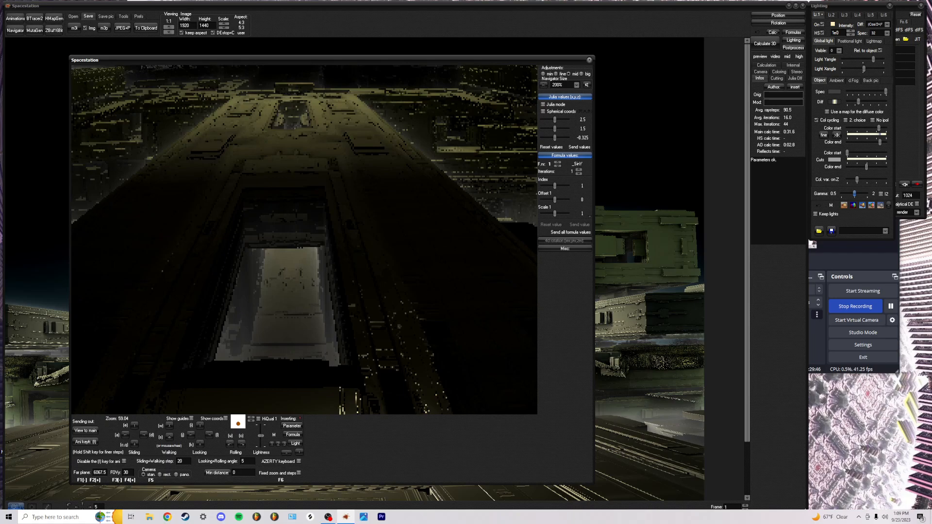
{"action": "key", "text": "w"}
{"action": "key", "text": "w"}
{"action": "key", "text": "w"}
{"action": "key", "text": "w"}
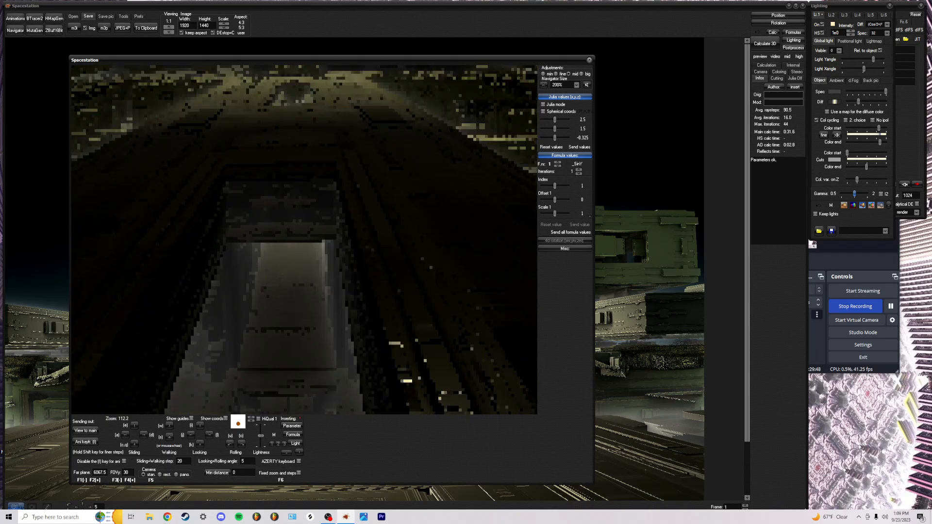
{"action": "key", "text": "w"}
{"action": "key", "text": "w"}
{"action": "key", "text": "w"}
{"action": "key", "text": "w"}
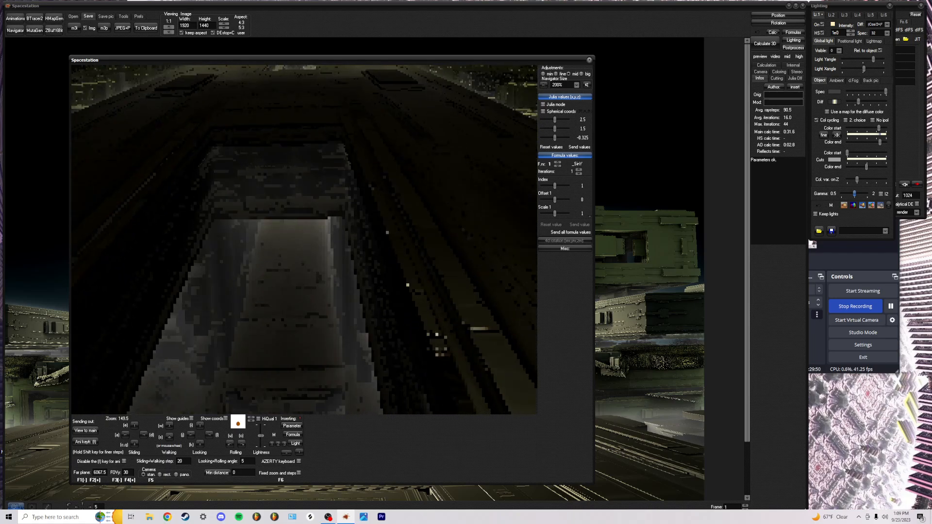
{"action": "key", "text": "w"}
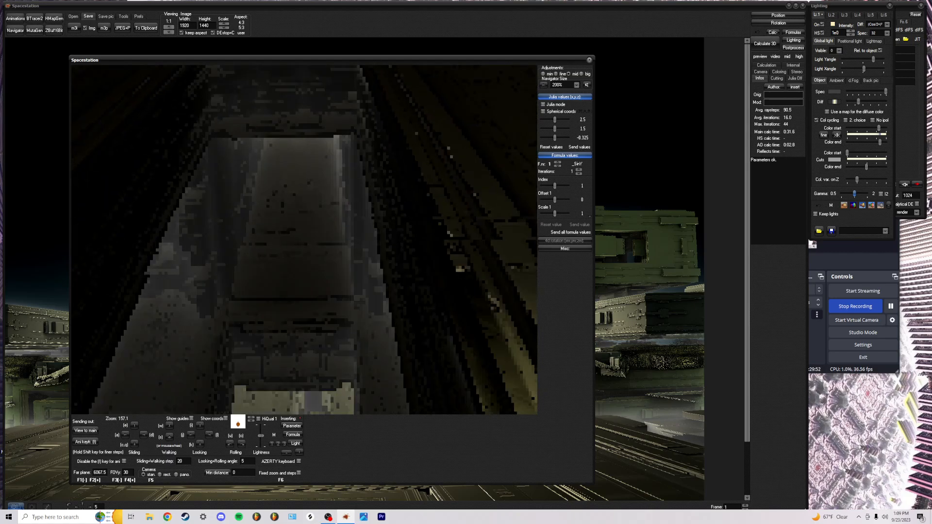
{"action": "key", "text": "w"}
{"action": "key", "text": "w"}
{"action": "key", "text": "w"}
{"action": "key", "text": "w"}
{"action": "key", "text": "w"}
{"action": "key", "text": "w"}
{"action": "key", "text": "w"}
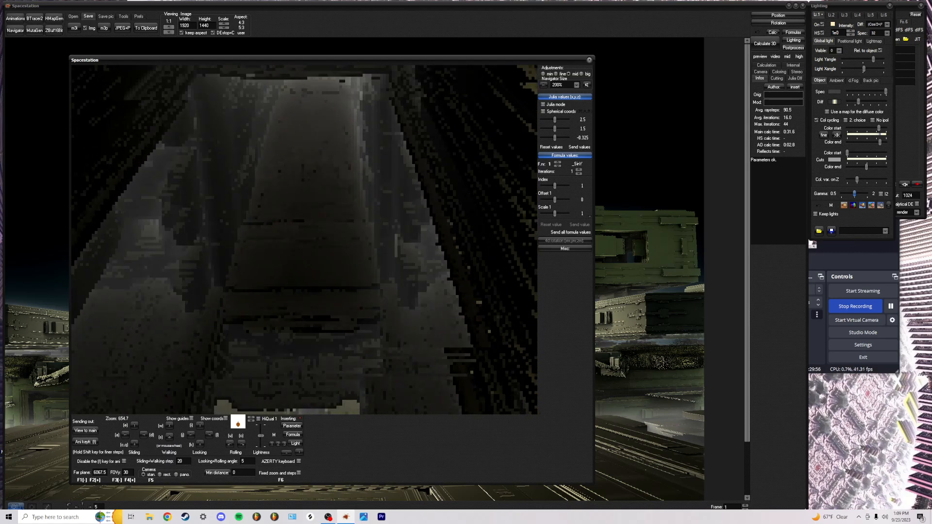
{"action": "key", "text": "w"}
{"action": "key", "text": "w"}
{"action": "key", "text": "w"}
{"action": "key", "text": "w"}
{"action": "key", "text": "w"}
{"action": "key", "text": "w"}
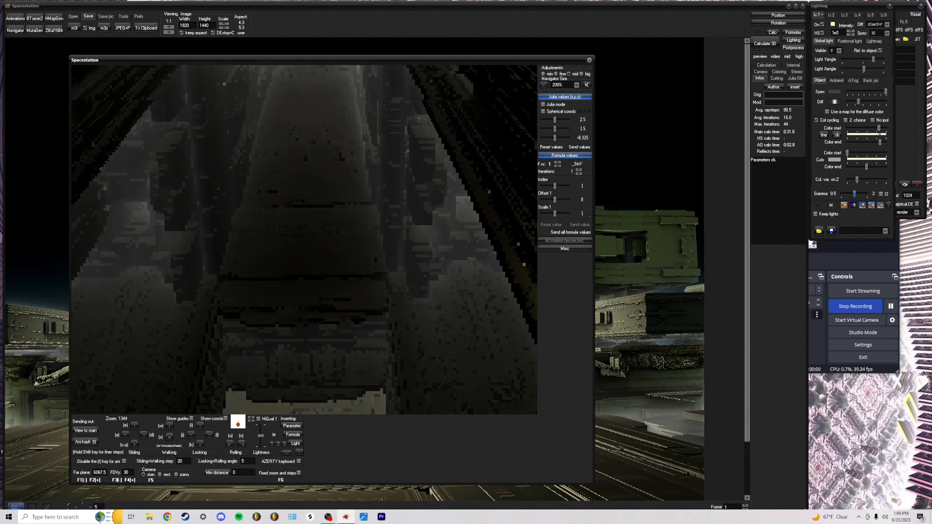
{"action": "key", "text": "w"}
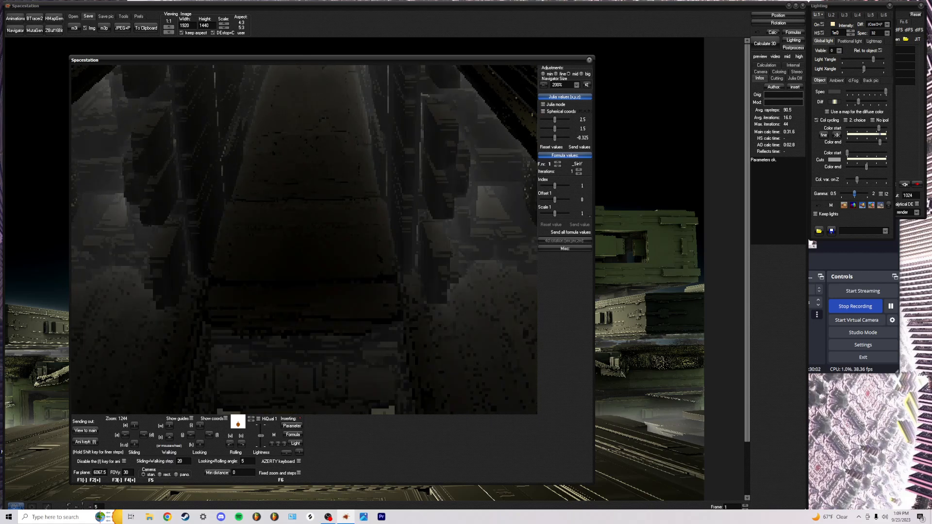
{"action": "key", "text": "w"}
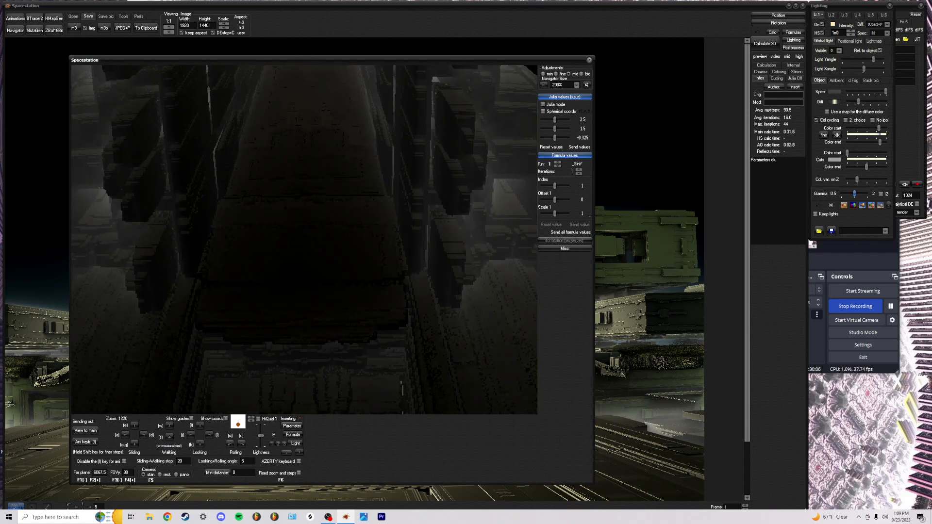
Continue down the corridor toward the lit end and central box, adjusting height and pitch
{"action": "key", "text": "e"}
{"action": "key", "text": "e"}
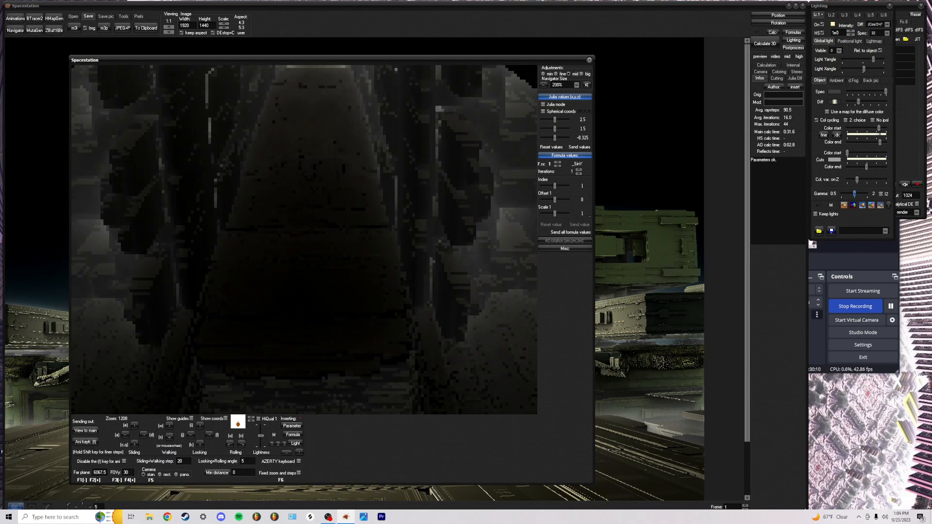
{"action": "key", "text": "w"}
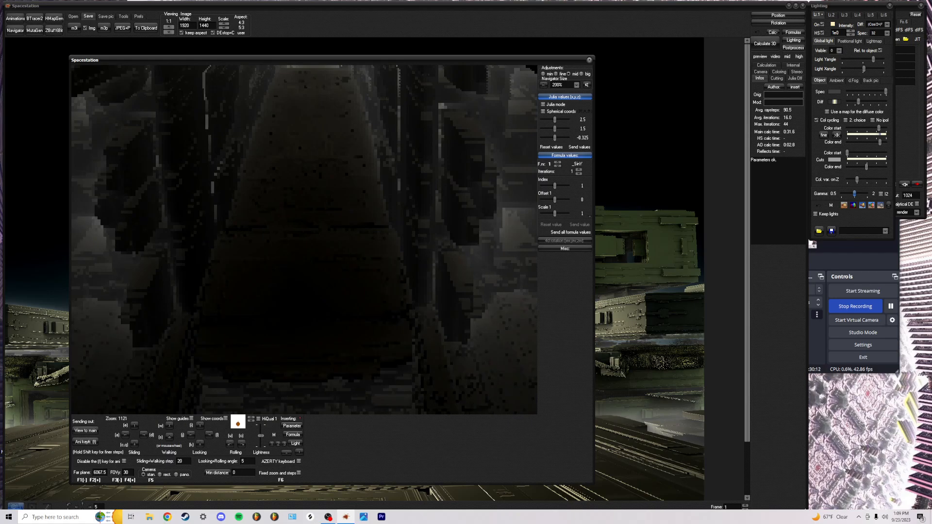
{"action": "key", "text": "i"}
{"action": "key", "text": "i"}
{"action": "key", "text": "q"}
{"action": "key", "text": "q"}
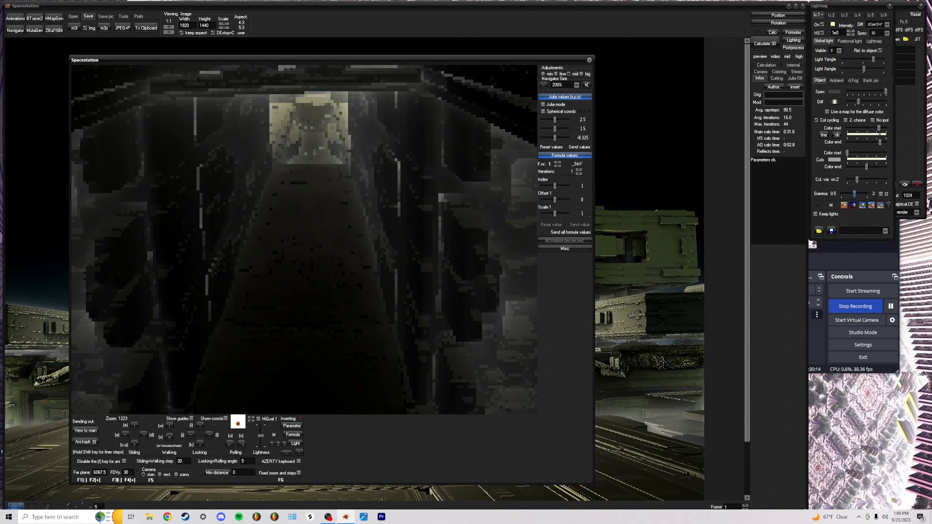
{"action": "key", "text": "q"}
{"action": "key", "text": "w"}
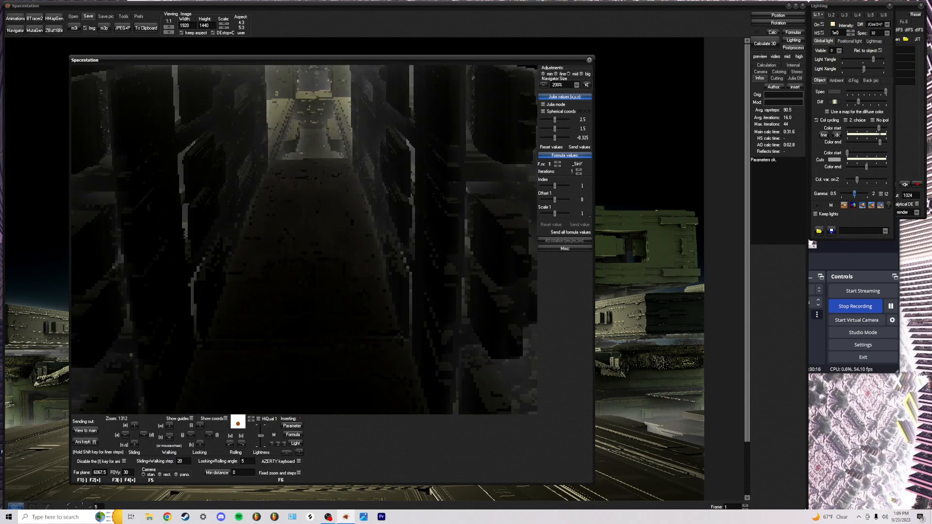
{"action": "key", "text": "e"}
{"action": "key", "text": "i"}
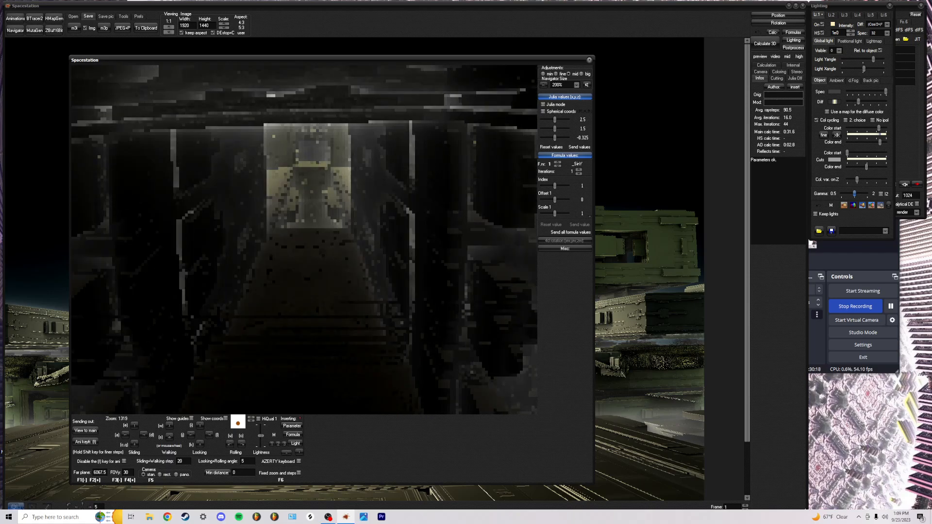
{"action": "key", "text": "q"}
{"action": "key", "text": "w"}
{"action": "key", "text": "e"}
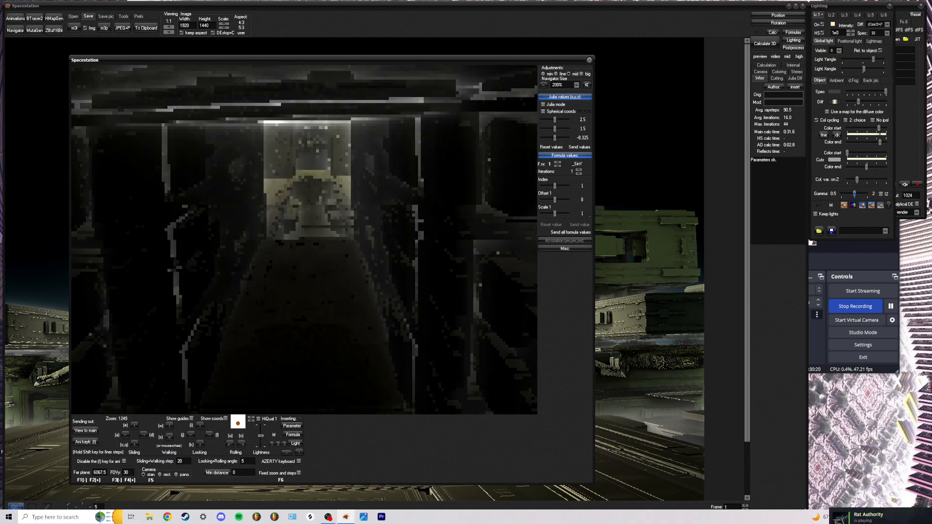
{"action": "key", "text": "w"}
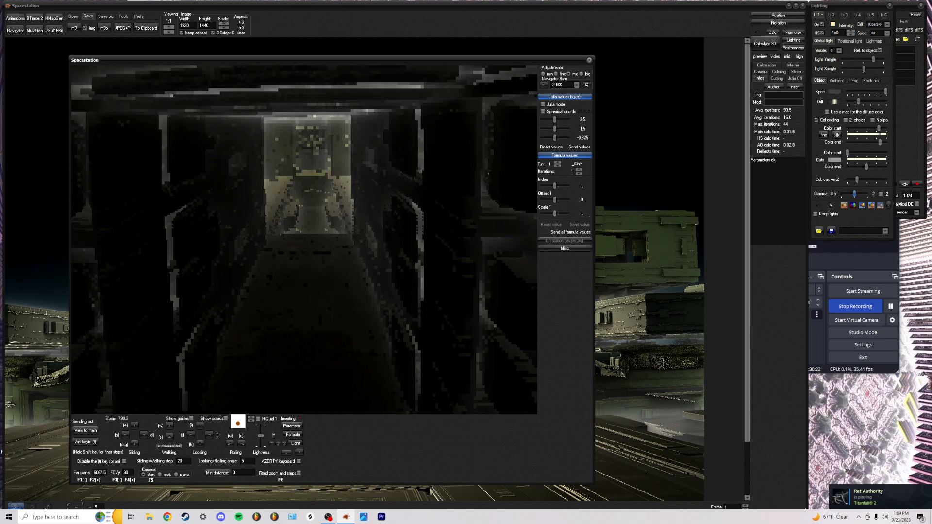
{"action": "key", "text": "w"}
{"action": "key", "text": "w"}
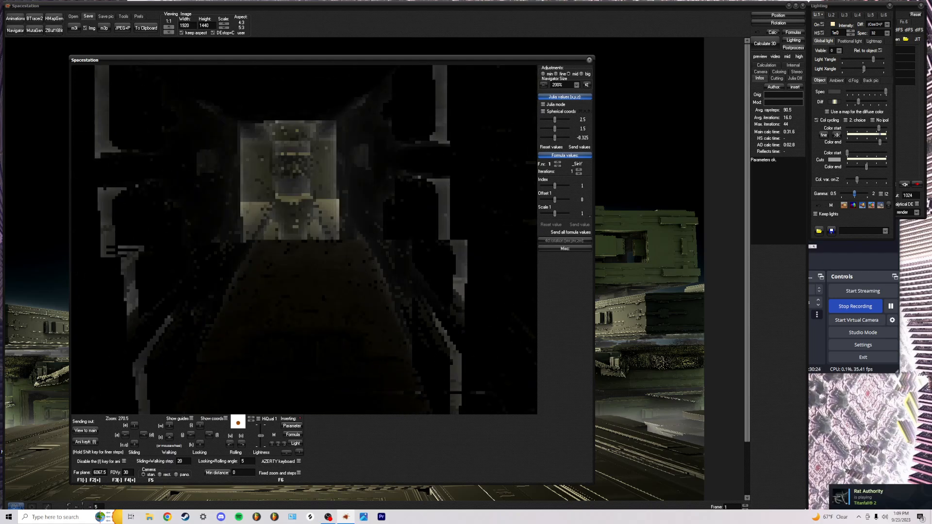
{"action": "key", "text": "w"}
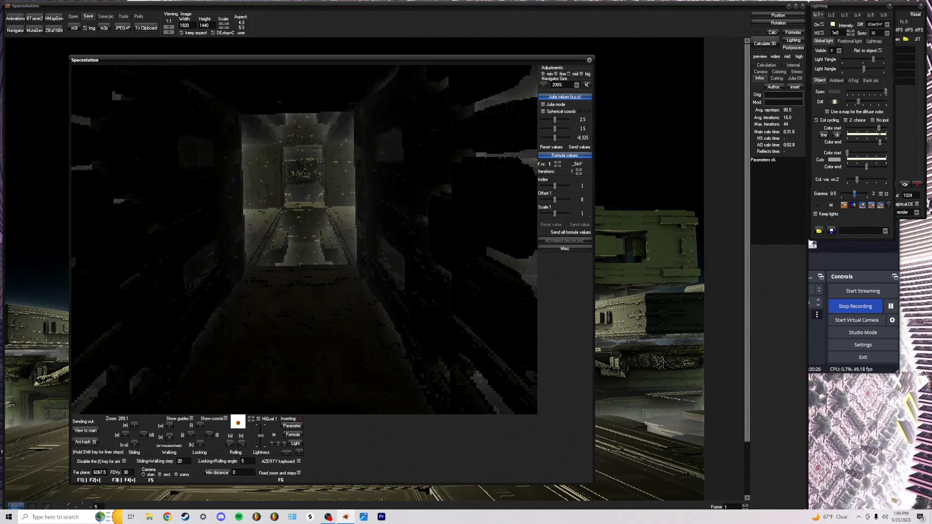
{"action": "key", "text": "w"}
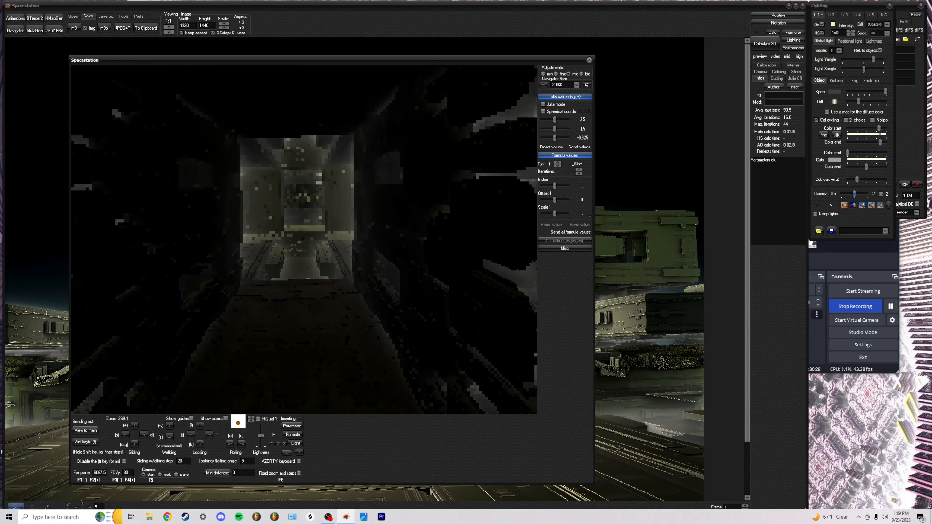
{"action": "key", "text": "w"}
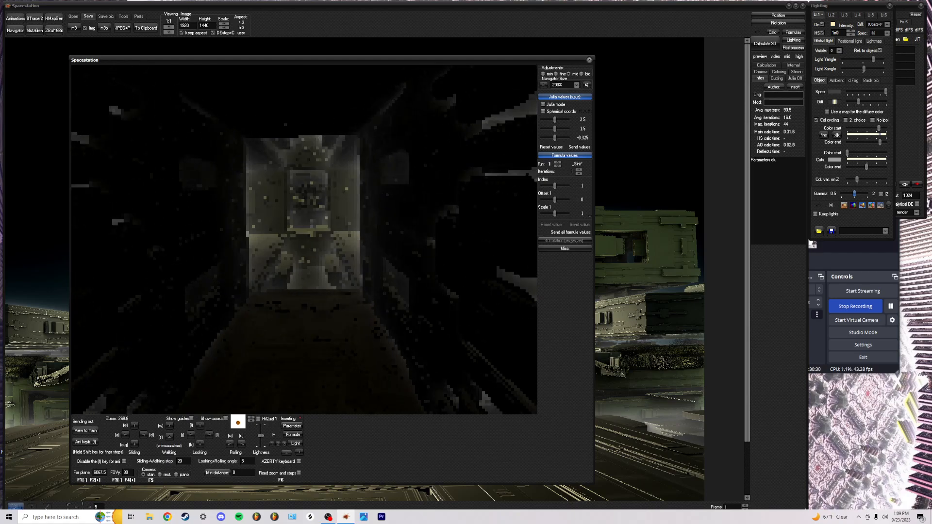
{"action": "key", "text": "w"}
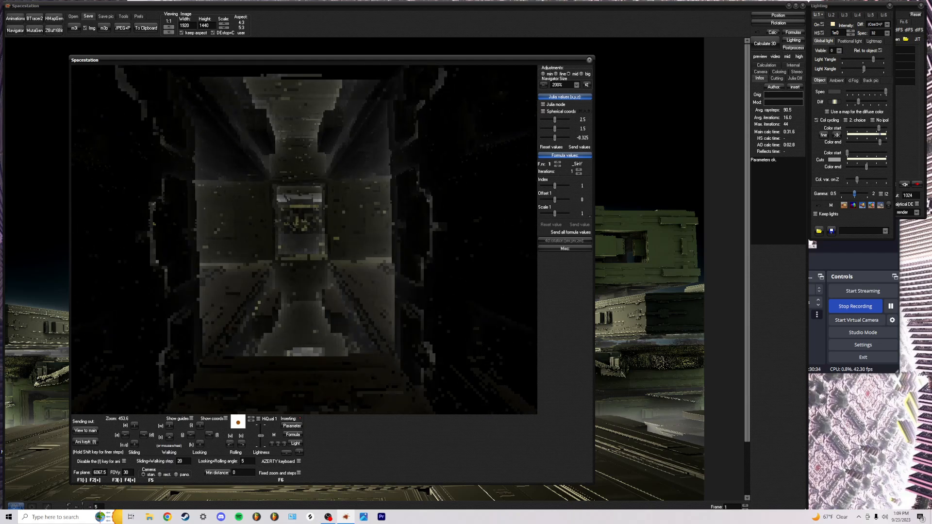
{"action": "key", "text": "w"}
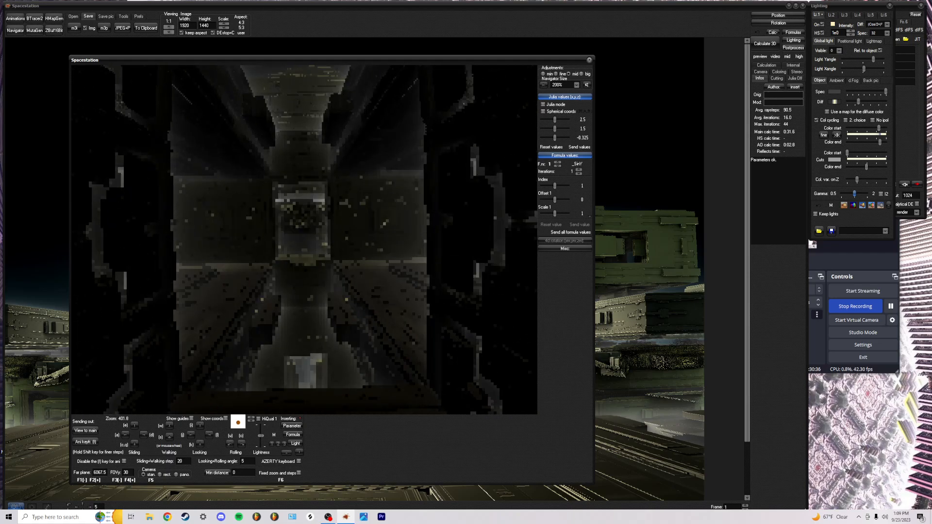
{"action": "key", "text": "w"}
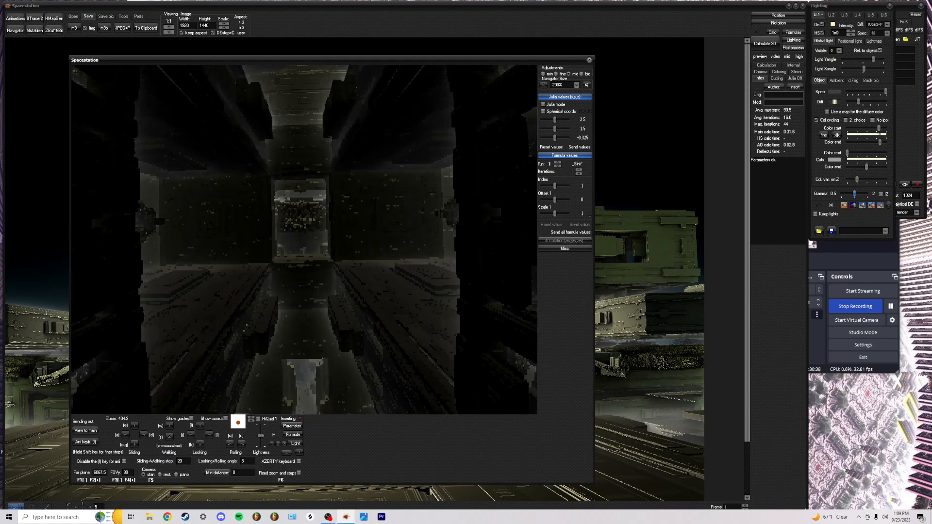
Tilt the camera downward and send this viewpoint to the main render
{"action": "key", "text": "k"}
{"action": "key", "text": "k"}
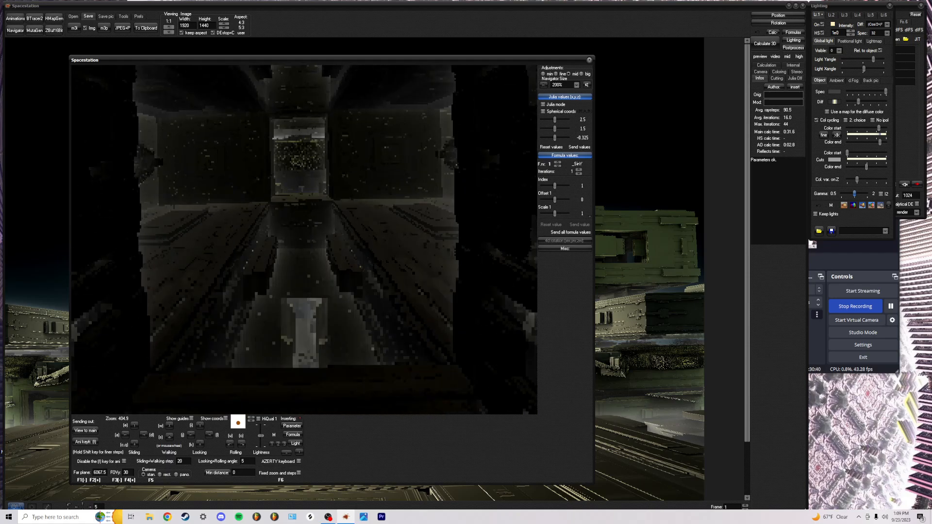
{"action": "key", "text": "i"}
{"action": "key", "text": "shift+k"}
{"action": "left_click", "coordinate": [85, 431]}
Fly further forward toward the central pillar, tilting down and adjusting camera height
{"action": "key", "text": "w"}
{"action": "key", "text": "w"}
{"action": "key", "text": "w"}
{"action": "key", "text": "w"}
{"action": "key", "text": "w"}
{"action": "key", "text": "w"}
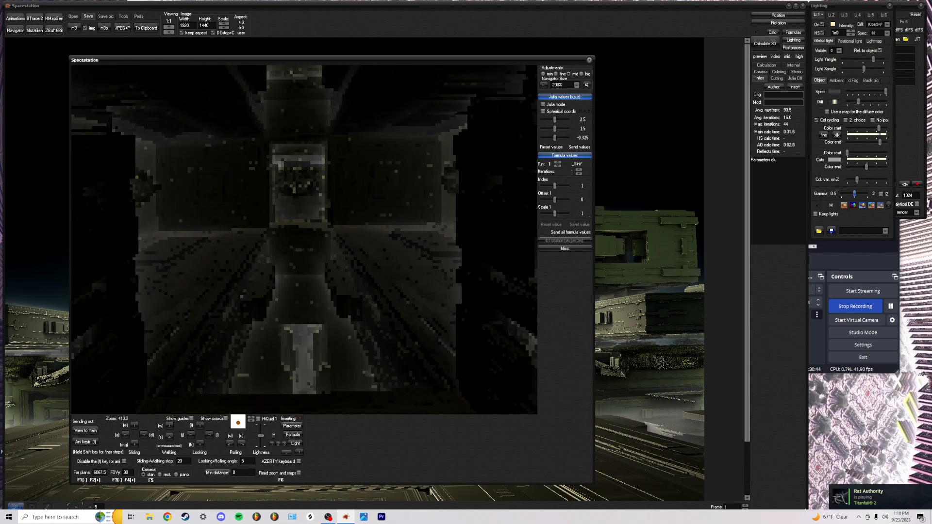
{"action": "key", "text": "w"}
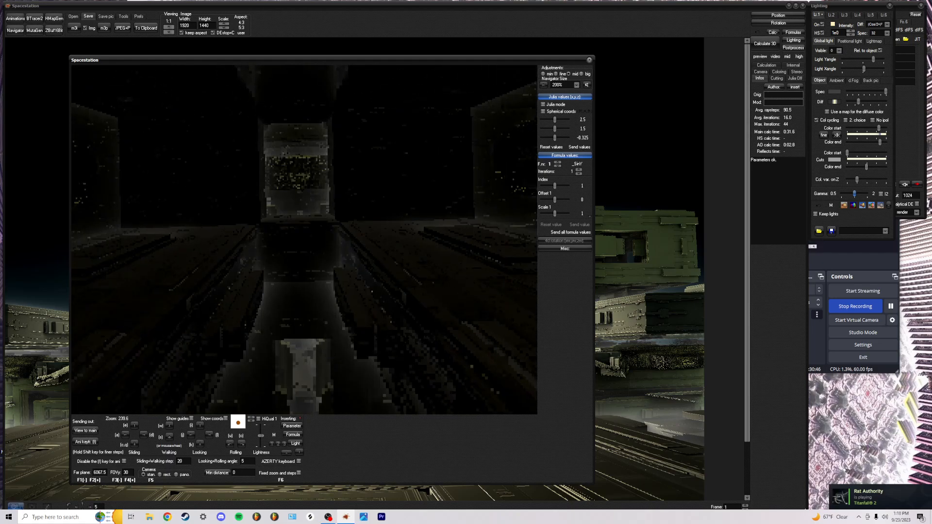
{"action": "key", "text": "k"}
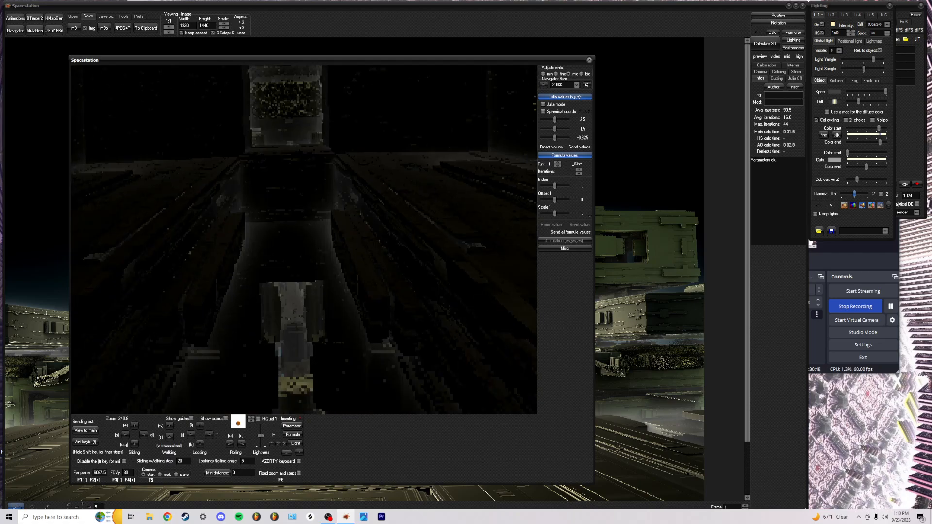
{"action": "key", "text": "shift+k"}
{"action": "key", "text": "shift+k"}
{"action": "key", "text": "shift+k"}
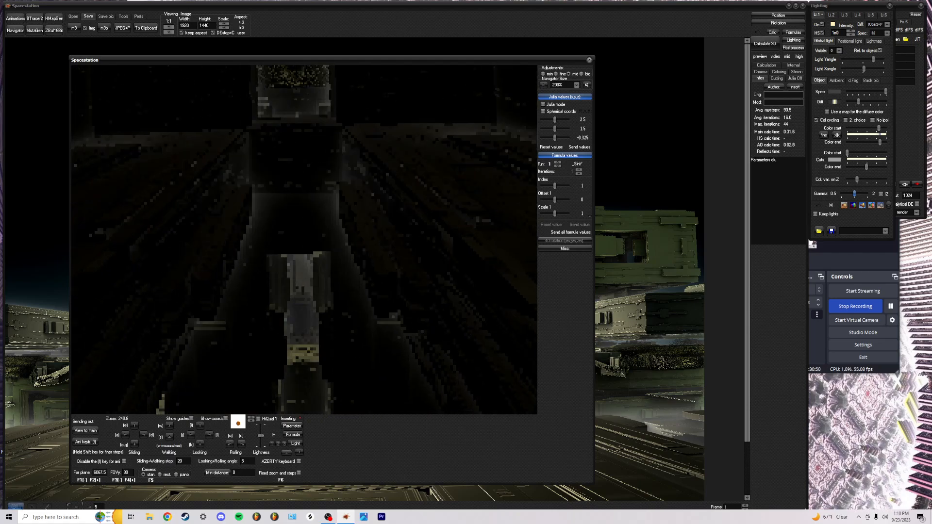
{"action": "key", "text": "q"}
{"action": "key", "text": "q"}
{"action": "key", "text": "q"}
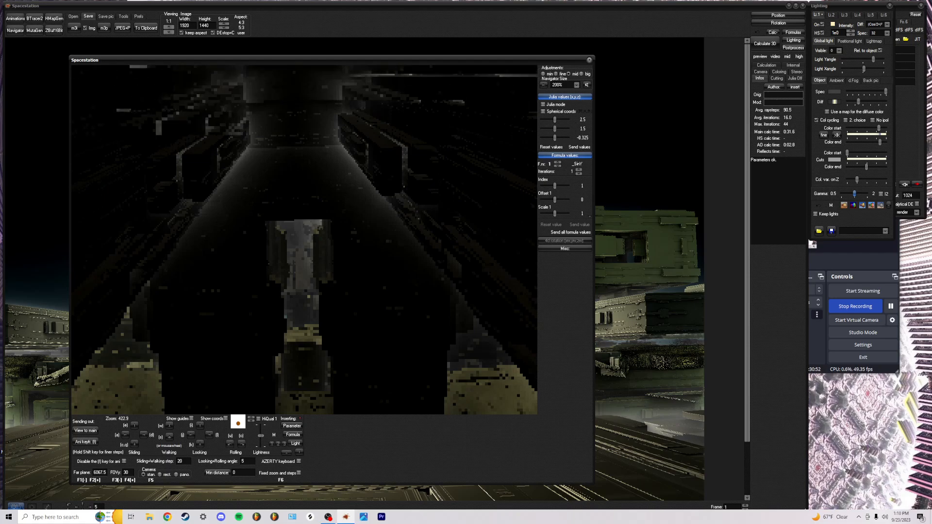
{"action": "key", "text": "w"}
{"action": "key", "text": "w"}
{"action": "key", "text": "w"}
{"action": "key", "text": "w"}
{"action": "key", "text": "w"}
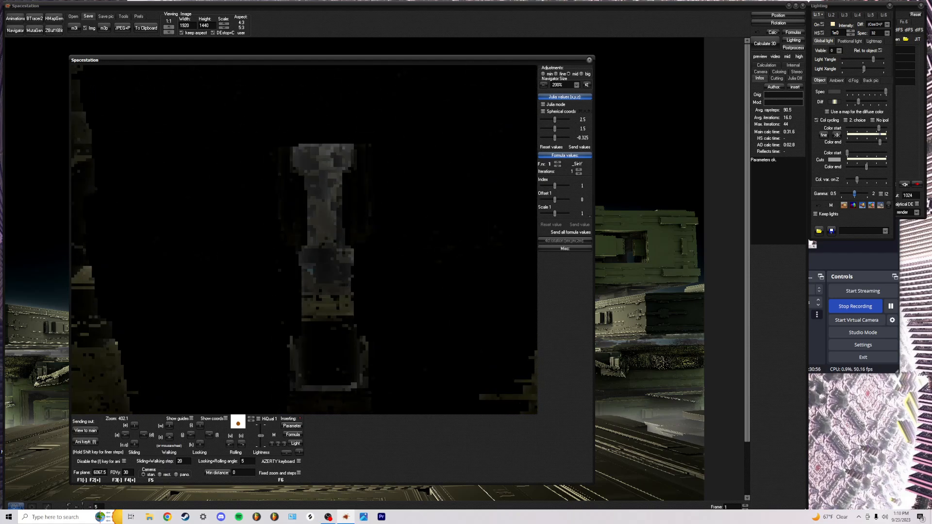
{"action": "key", "text": "w"}
{"action": "key", "text": "w"}
{"action": "key", "text": "w"}
{"action": "key", "text": "w"}
{"action": "key", "text": "w"}
{"action": "key", "text": "w"}
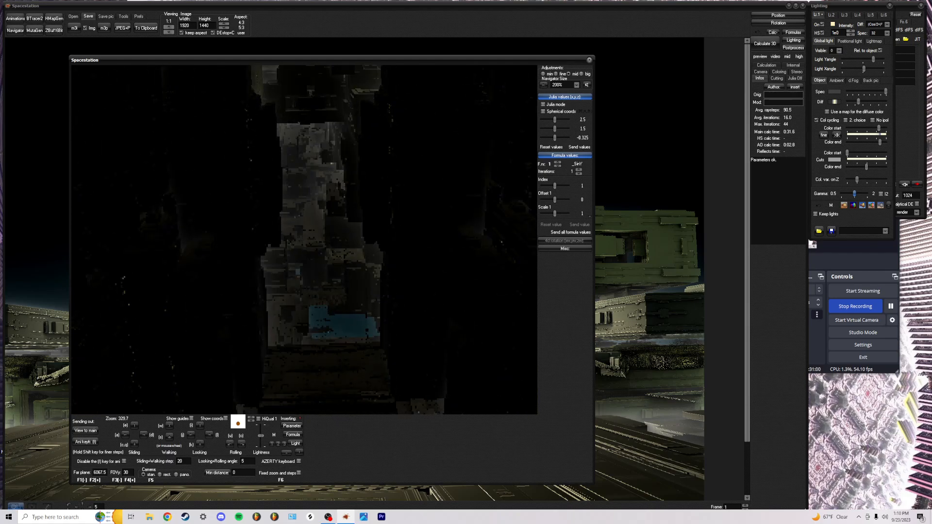
{"action": "key", "text": "e"}
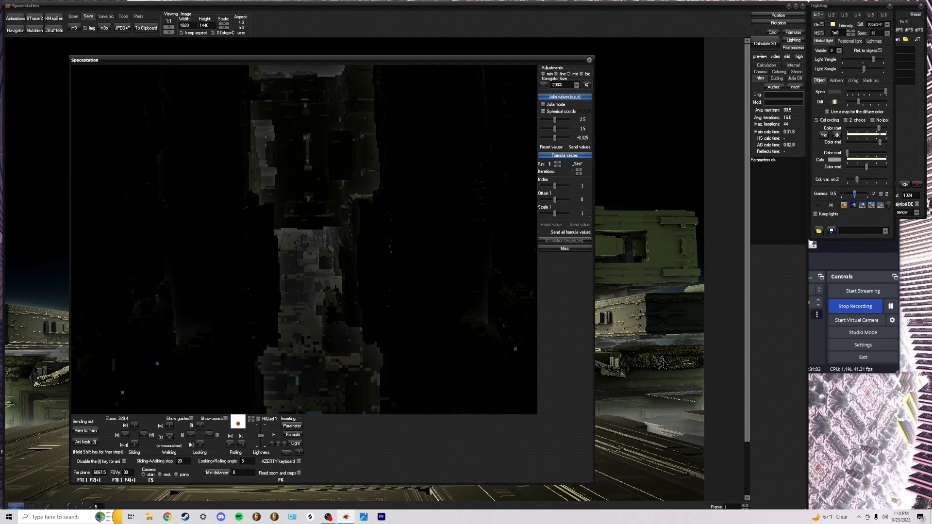
{"action": "key", "text": "w"}
{"action": "key", "text": "w"}
{"action": "key", "text": "w"}
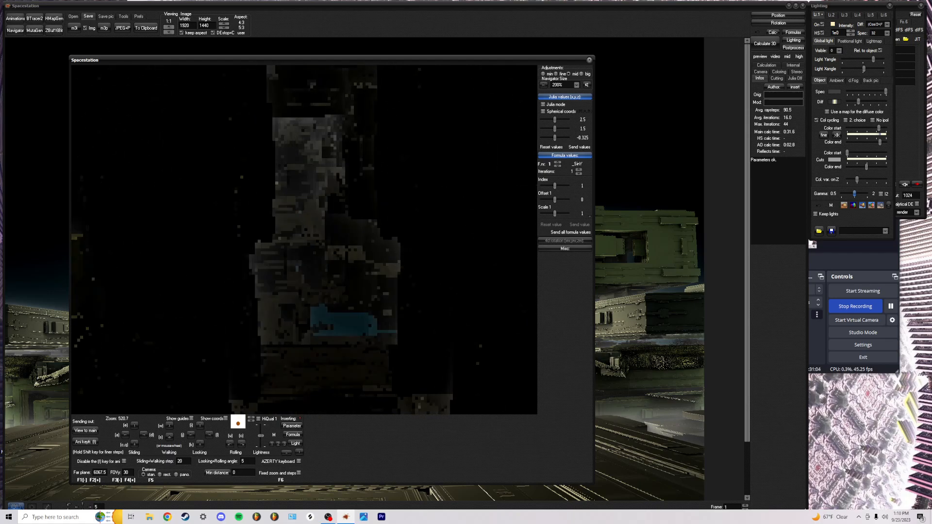
Approach the central structure, enter its dark opening, then back out slightly
{"action": "key", "text": "q"}
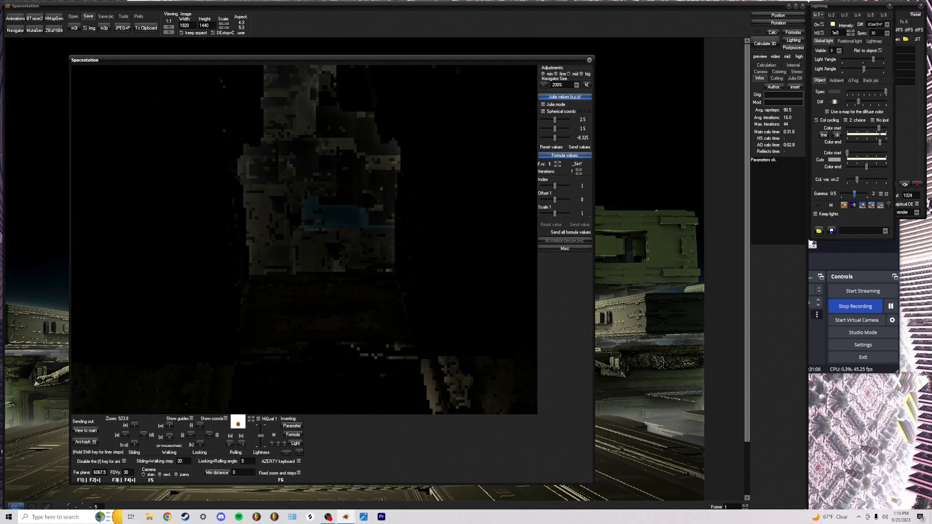
{"action": "key", "text": "w"}
{"action": "key", "text": "e"}
{"action": "key", "text": "e"}
{"action": "key", "text": "e"}
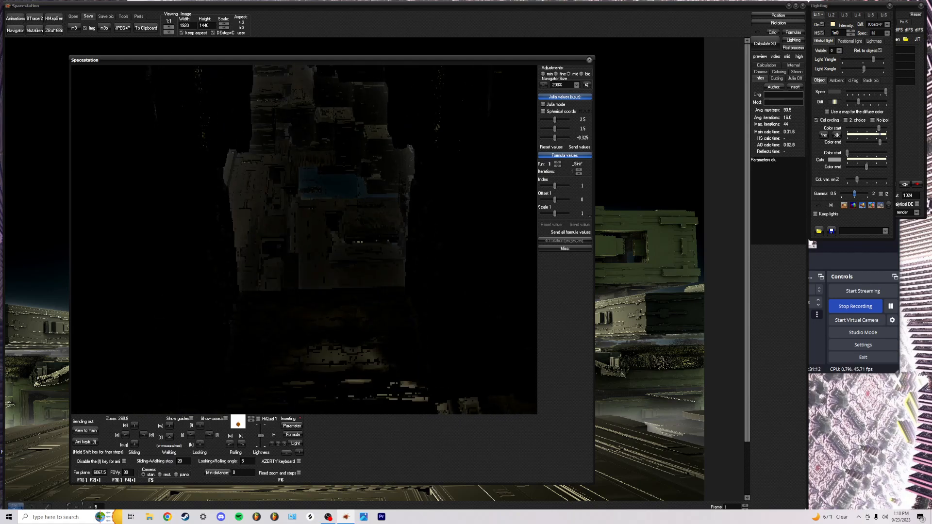
{"action": "key", "text": "w"}
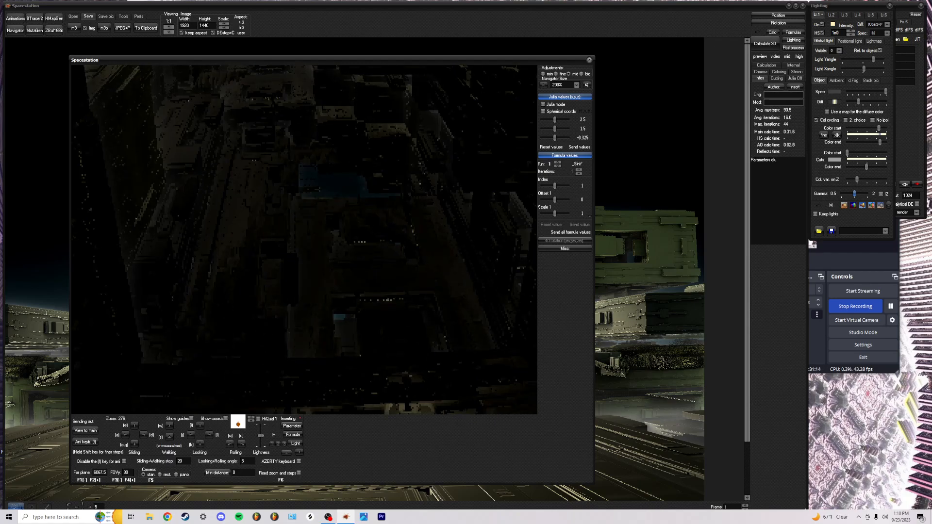
{"action": "key", "text": "w"}
{"action": "key", "text": "s"}
{"action": "key", "text": "s"}
{"action": "key", "text": "s"}
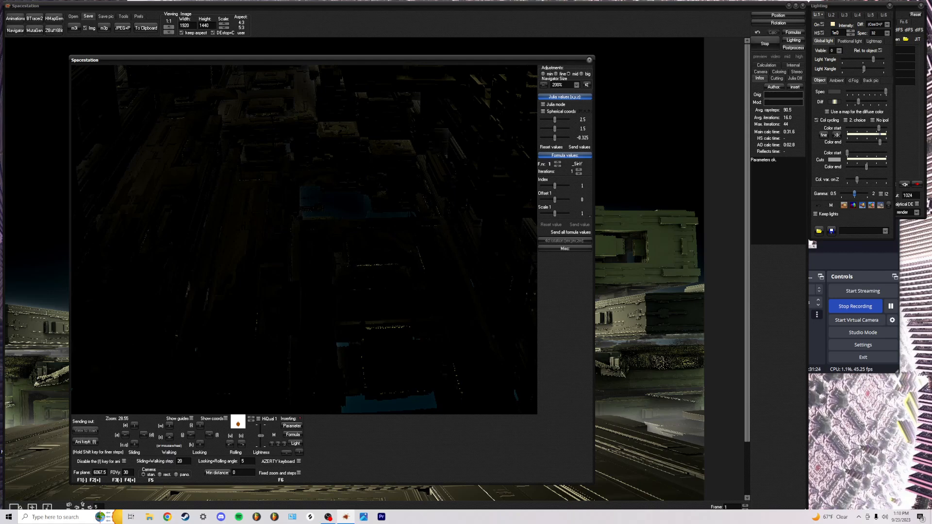
Steer the navigator camera around the station, edging nearer, then backing away and raising the view
{"action": "key", "text": "j"}
{"action": "key", "text": "j"}
{"action": "key", "text": "j"}
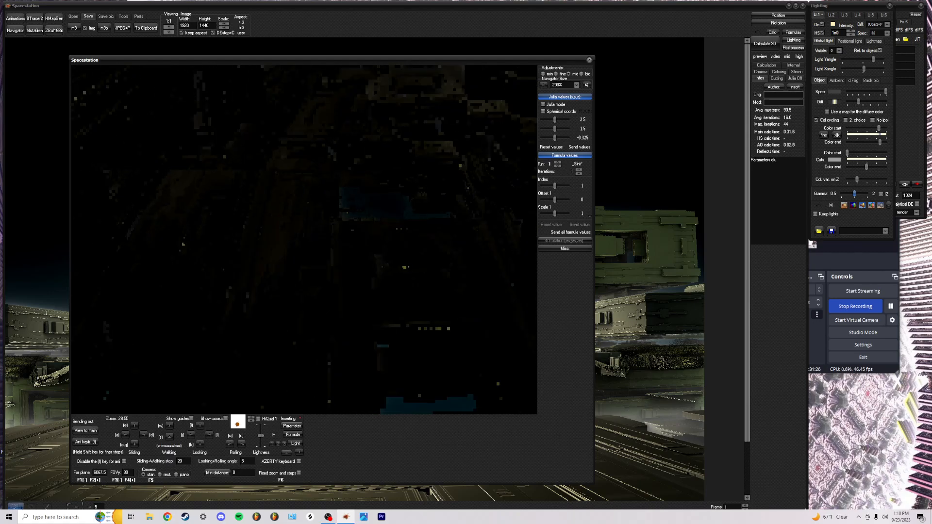
{"action": "key", "text": "l"}
{"action": "key", "text": "k"}
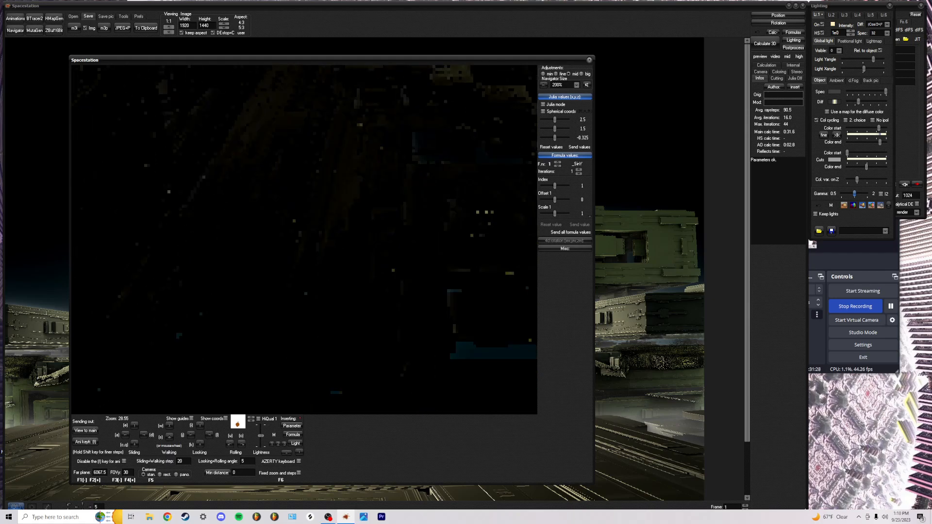
{"action": "key", "text": "l"}
{"action": "key", "text": "k"}
{"action": "key", "text": "j"}
{"action": "key", "text": "i"}
{"action": "key", "text": "j"}
{"action": "key", "text": "j"}
{"action": "key", "text": "i"}
{"action": "key", "text": "i"}
{"action": "key", "text": "l"}
{"action": "key", "text": "l"}
{"action": "key", "text": "i"}
{"action": "key", "text": "w"}
{"action": "key", "text": "l"}
{"action": "key", "text": "k"}
{"action": "key", "text": "d"}
{"action": "key", "text": "k"}
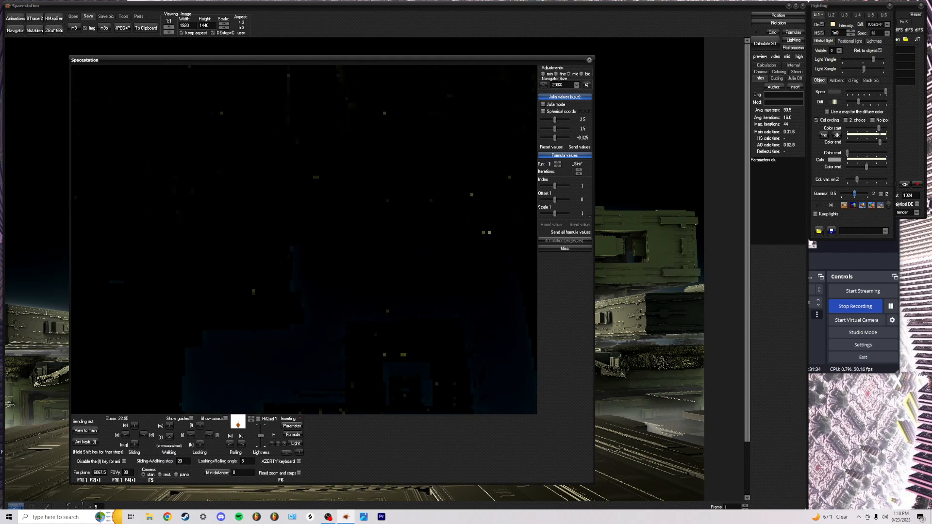
{"action": "key", "text": "s"}
{"action": "key", "text": "s"}
{"action": "key", "text": "s"}
{"action": "key", "text": "s"}
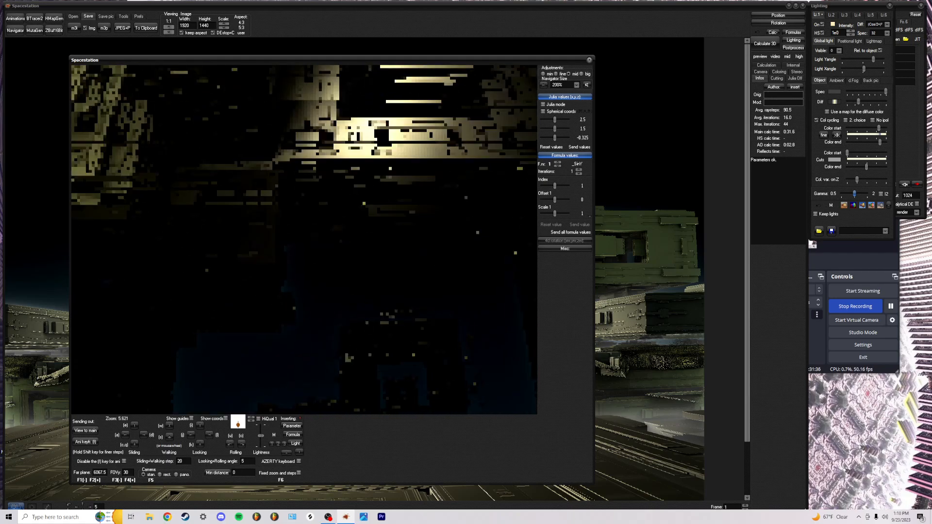
{"action": "key", "text": "s"}
{"action": "key", "text": "q"}
{"action": "key", "text": "k"}
{"action": "key", "text": "q"}
{"action": "key", "text": "q"}
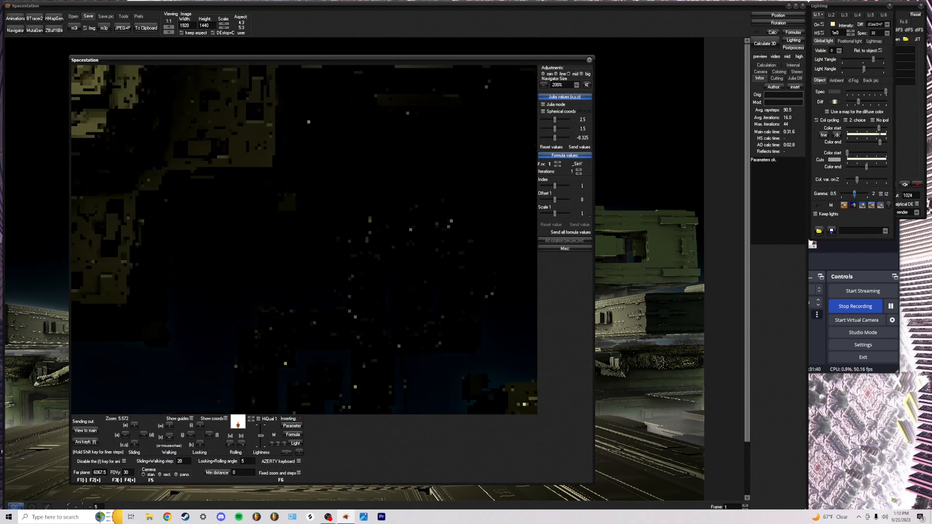
Fly in among the yellow structures, pull back to frame them, and send that view to the main render
{"action": "key", "text": "k"}
{"action": "key", "text": "j"}
{"action": "key", "text": "j"}
{"action": "key", "text": "j"}
{"action": "key", "text": "j"}
{"action": "key", "text": "j"}
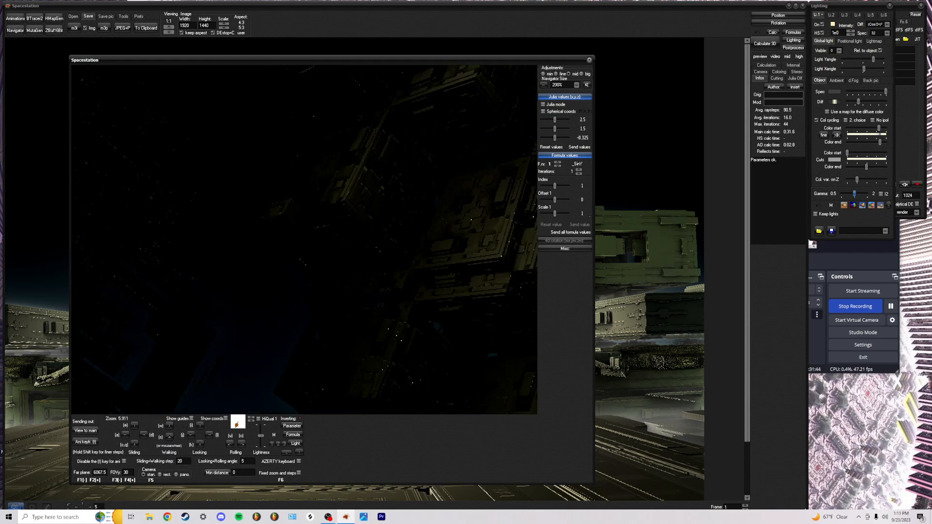
{"action": "key", "text": "j"}
{"action": "key", "text": "k"}
{"action": "key", "text": "d"}
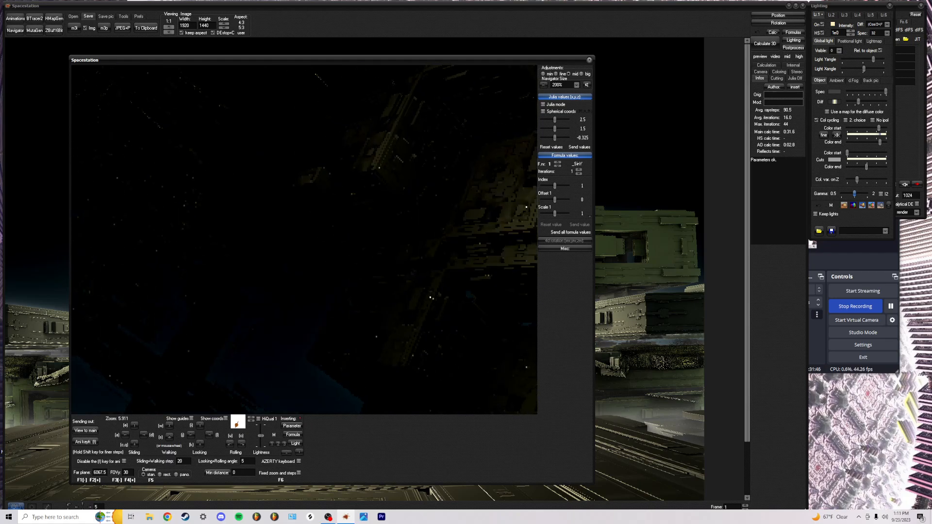
{"action": "key", "text": "d"}
{"action": "key", "text": "d"}
{"action": "key", "text": "d"}
{"action": "key", "text": "d"}
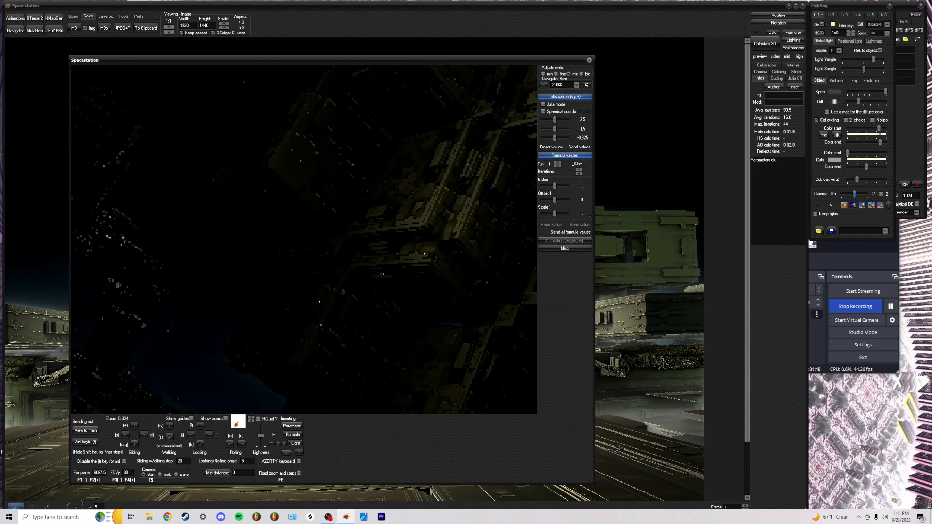
{"action": "key", "text": "d"}
{"action": "key", "text": "d"}
{"action": "key", "text": "d"}
{"action": "key", "text": "d"}
{"action": "key", "text": "d"}
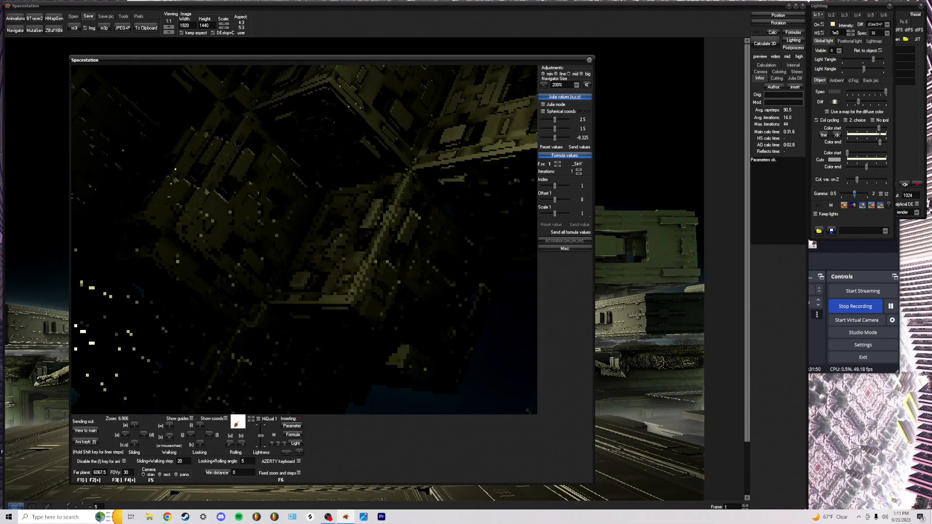
{"action": "key", "text": "j"}
{"action": "key", "text": "i"}
{"action": "key", "text": "j"}
{"action": "key", "text": "j"}
{"action": "key", "text": "j"}
{"action": "key", "text": "i"}
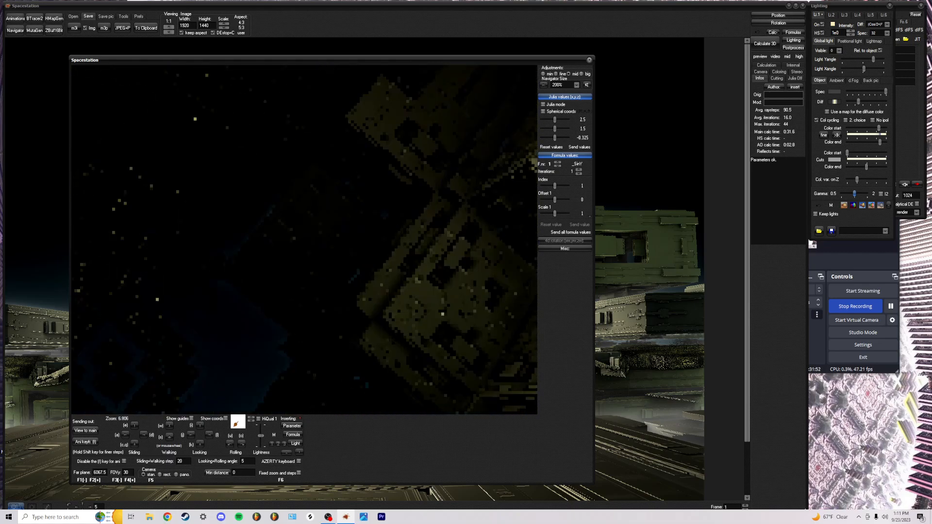
{"action": "key", "text": "j"}
{"action": "key", "text": "j"}
{"action": "key", "text": "e"}
{"action": "key", "text": "l"}
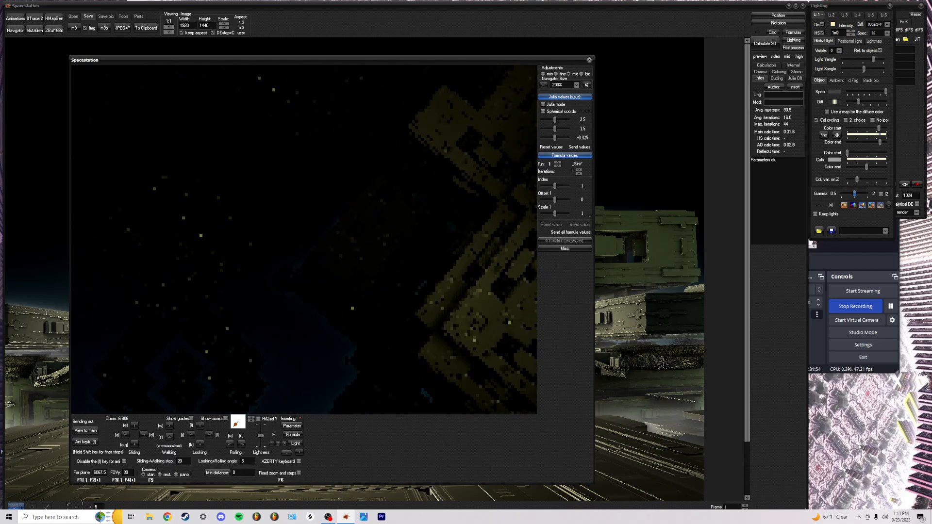
{"action": "key", "text": "d"}
{"action": "key", "text": "d"}
{"action": "key", "text": "w"}
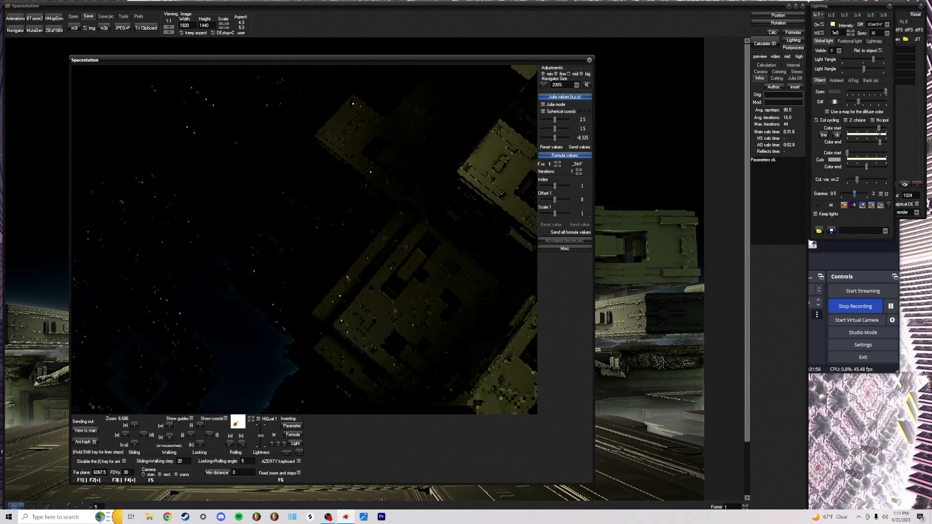
{"action": "key", "text": "l"}
{"action": "key", "text": "d"}
{"action": "key", "text": "d"}
{"action": "key", "text": "w"}
{"action": "key", "text": "d"}
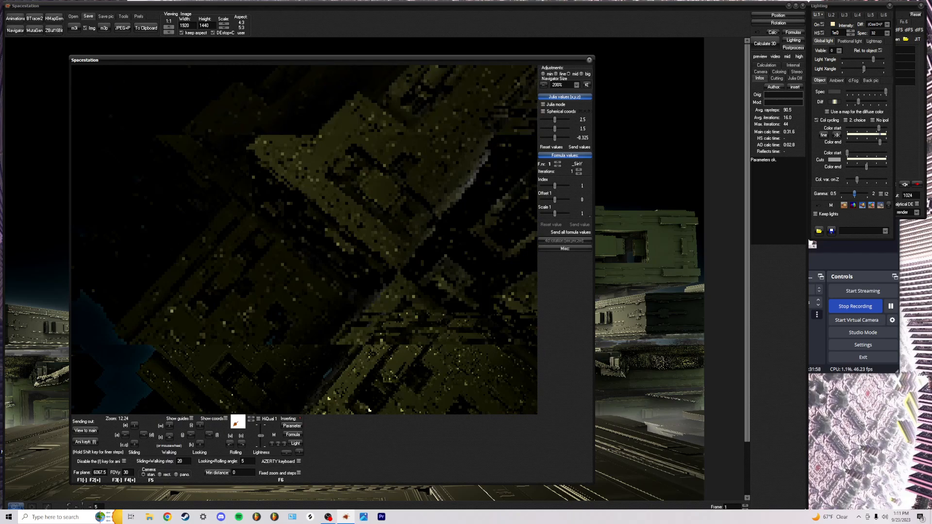
{"action": "key", "text": "j"}
{"action": "key", "text": "j"}
{"action": "key", "text": "i"}
{"action": "key", "text": "j"}
{"action": "key", "text": "i"}
{"action": "key", "text": "w"}
{"action": "key", "text": "w"}
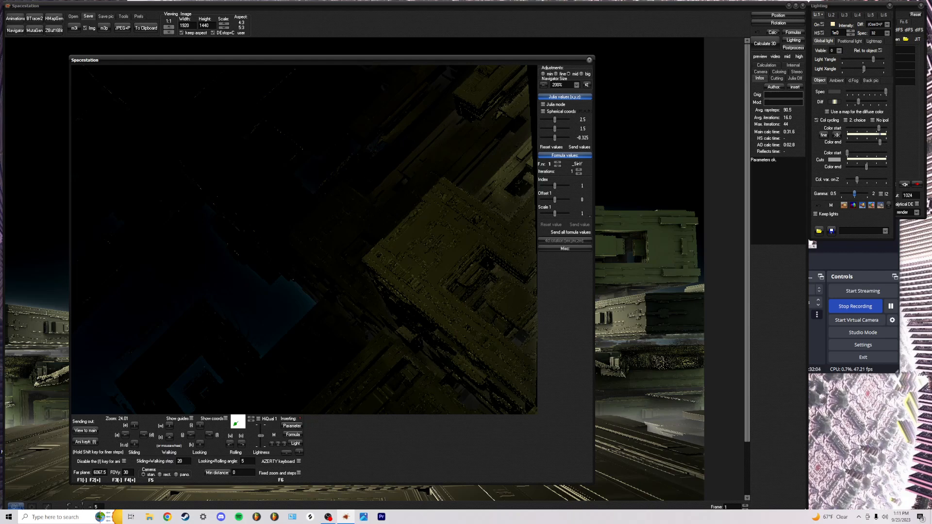
{"action": "key", "text": "j"}
{"action": "key", "text": "j"}
{"action": "key", "text": "j"}
{"action": "key", "text": "j"}
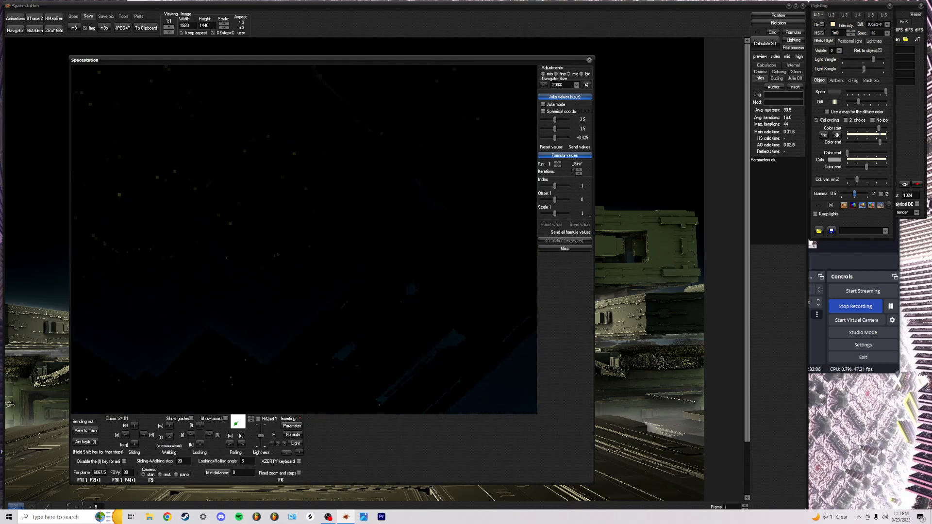
{"action": "key", "text": "a"}
{"action": "key", "text": "a"}
{"action": "key", "text": "s"}
{"action": "key", "text": "s"}
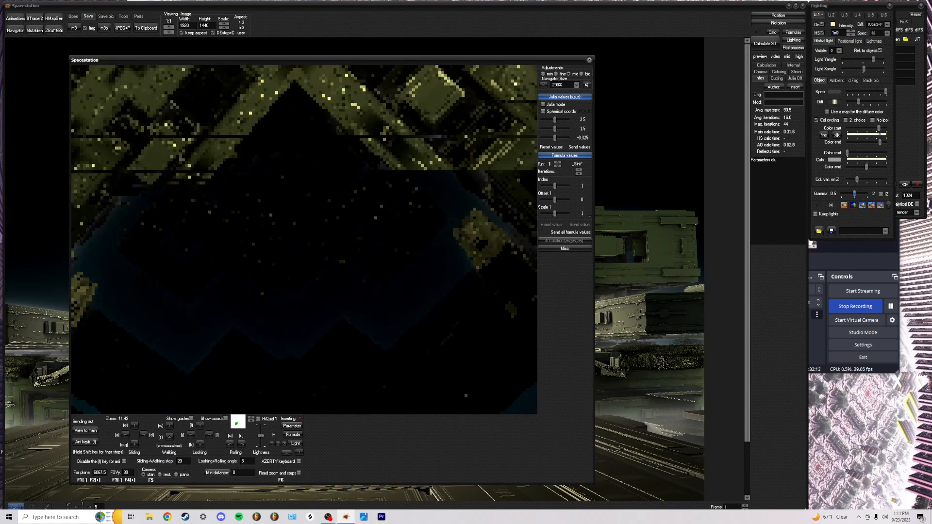
{"action": "key", "text": "w"}
{"action": "key", "text": "w"}
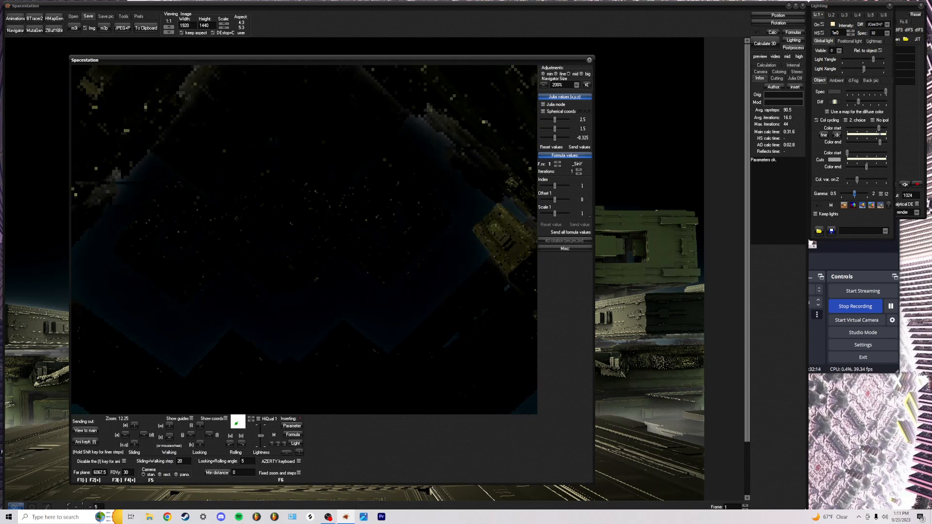
{"action": "key", "text": "s"}
{"action": "key", "text": "s"}
{"action": "key", "text": "s"}
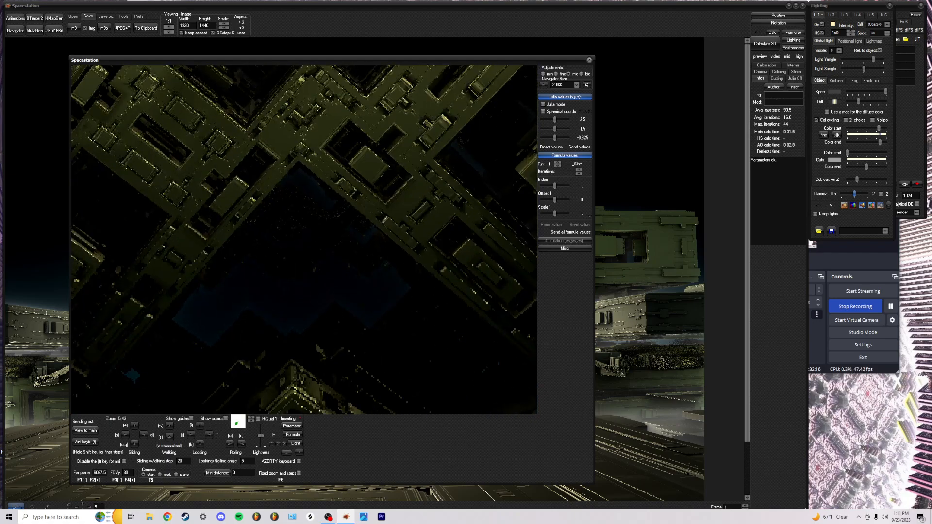
{"action": "left_click", "coordinate": [85, 431]}
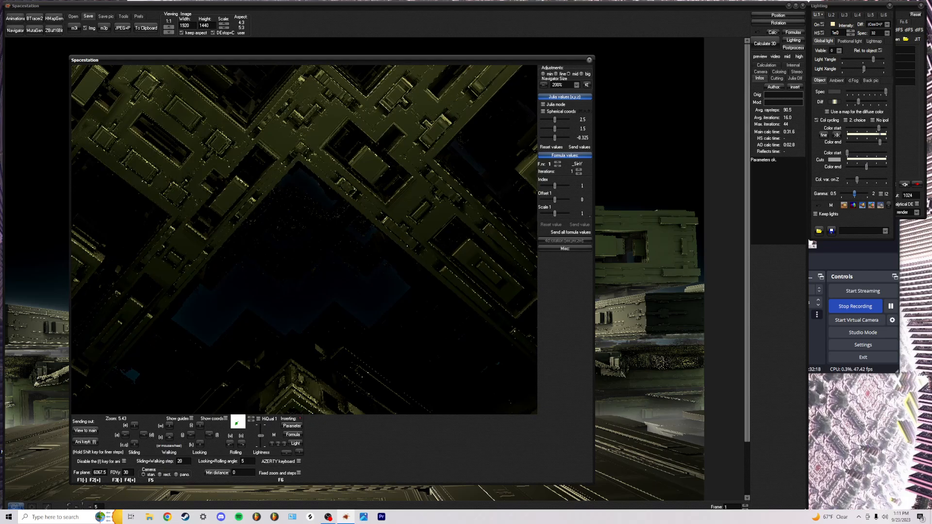
Tilt up over the square spirals toward the glowing peak, frame it, and send the view
{"action": "key", "text": "i"}
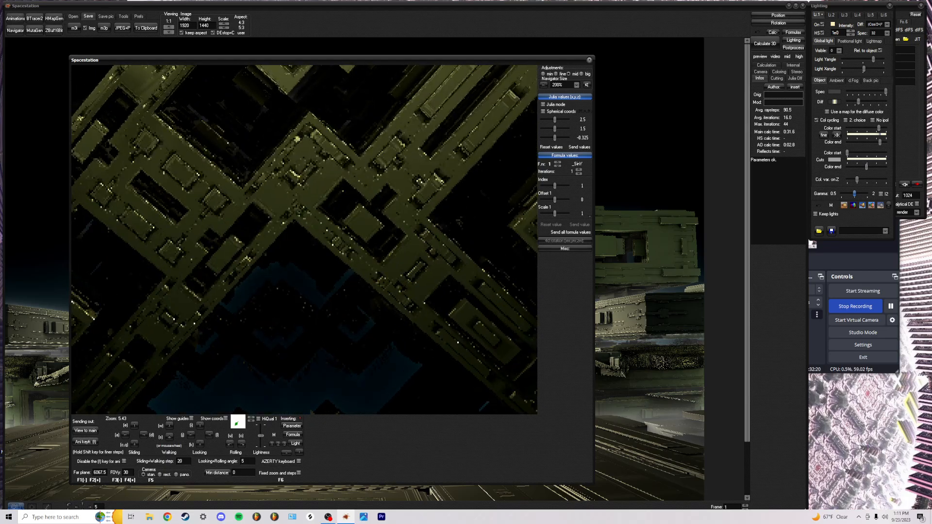
{"action": "key", "text": "l"}
{"action": "key", "text": "l"}
{"action": "key", "text": "l"}
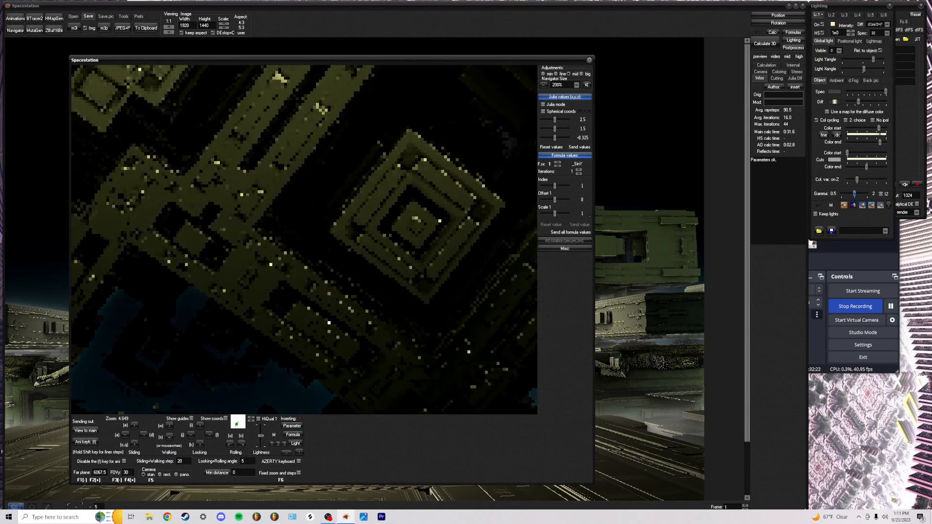
{"action": "key", "text": "o"}
{"action": "key", "text": "o"}
{"action": "key", "text": "o"}
{"action": "key", "text": "o"}
{"action": "key", "text": "l"}
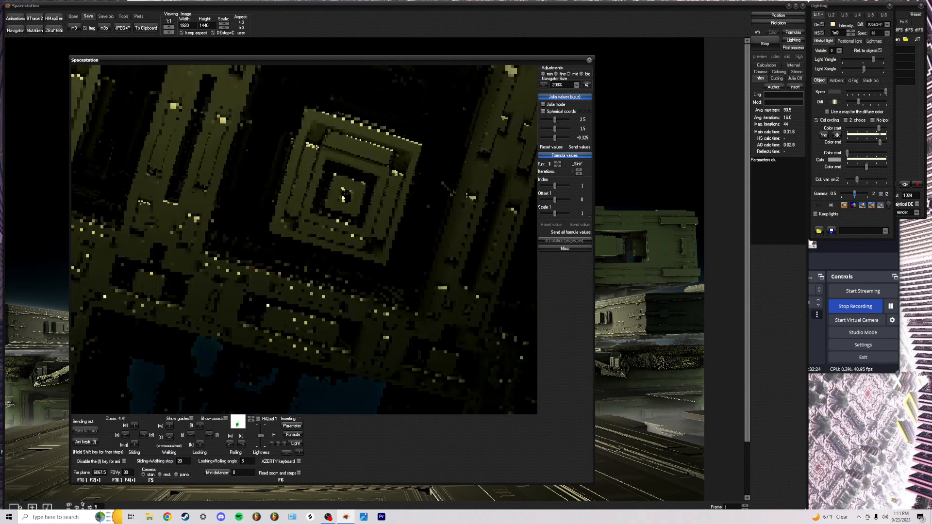
{"action": "key", "text": "i"}
{"action": "key", "text": "i"}
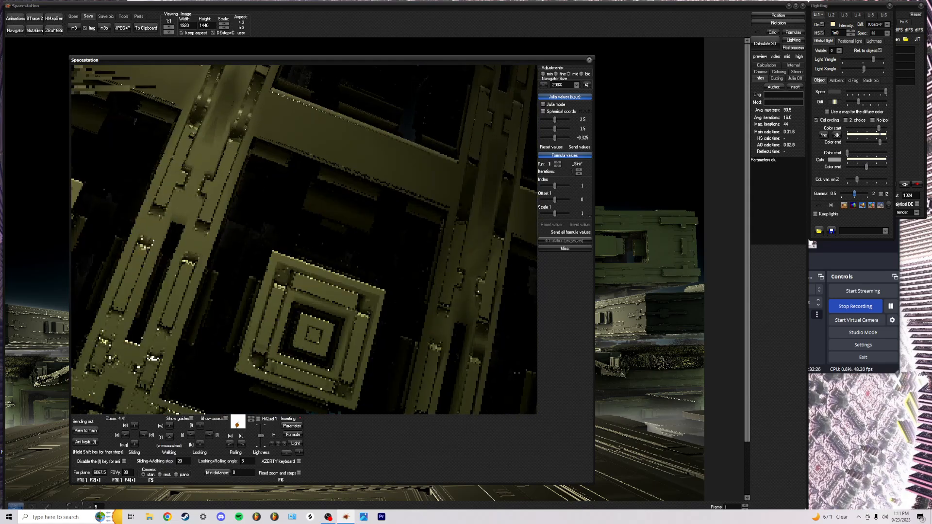
{"action": "key", "text": "i"}
{"action": "key", "text": "i"}
{"action": "key", "text": "i"}
{"action": "key", "text": "i"}
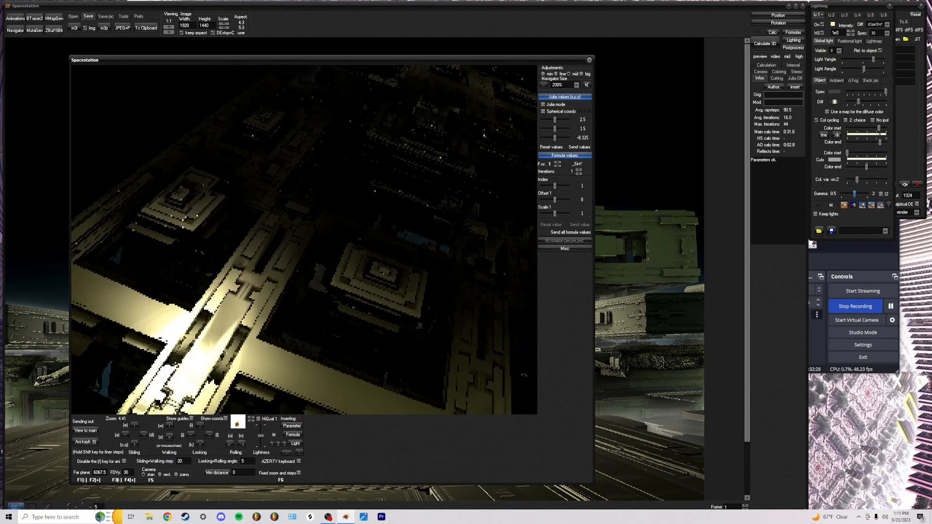
{"action": "key", "text": "i"}
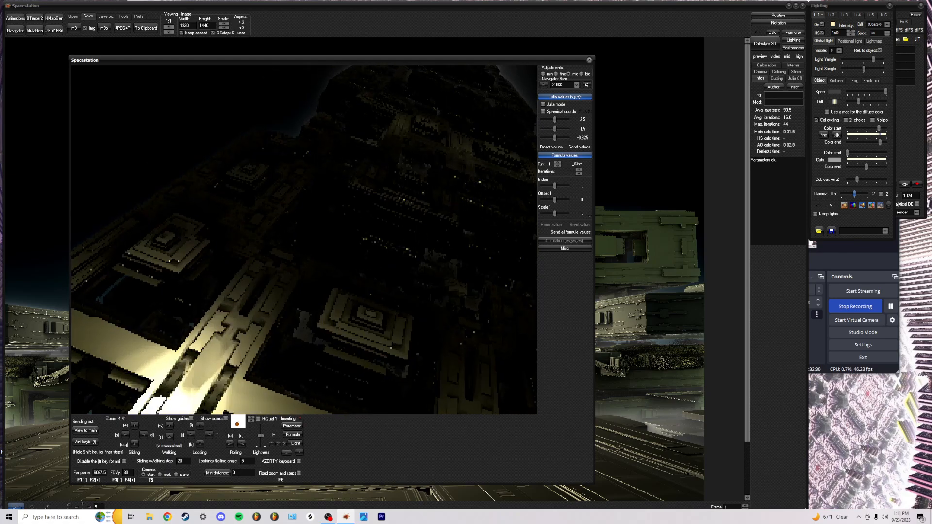
{"action": "key", "text": "i"}
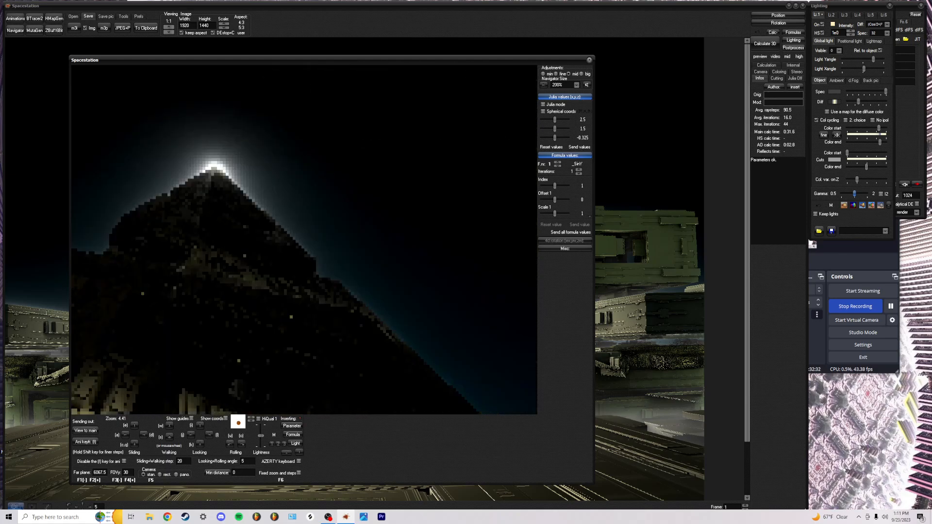
{"action": "key", "text": "j"}
{"action": "key", "text": "i"}
{"action": "key", "text": "w"}
{"action": "key", "text": "w"}
{"action": "key", "text": "w"}
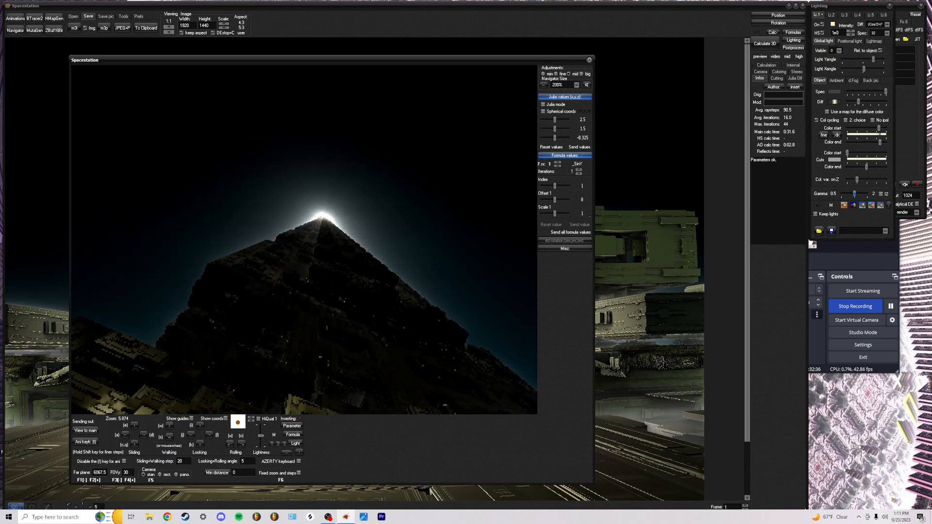
{"action": "key", "text": "e"}
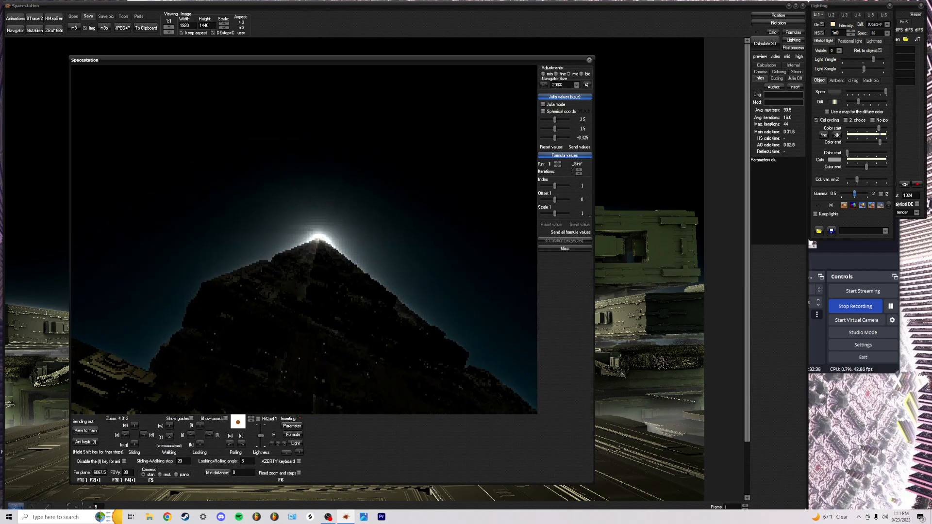
{"action": "key", "text": "w"}
{"action": "key", "text": "w"}
{"action": "key", "text": "w"}
{"action": "key", "text": "w"}
{"action": "key", "text": "s"}
{"action": "key", "text": "s"}
{"action": "key", "text": "s"}
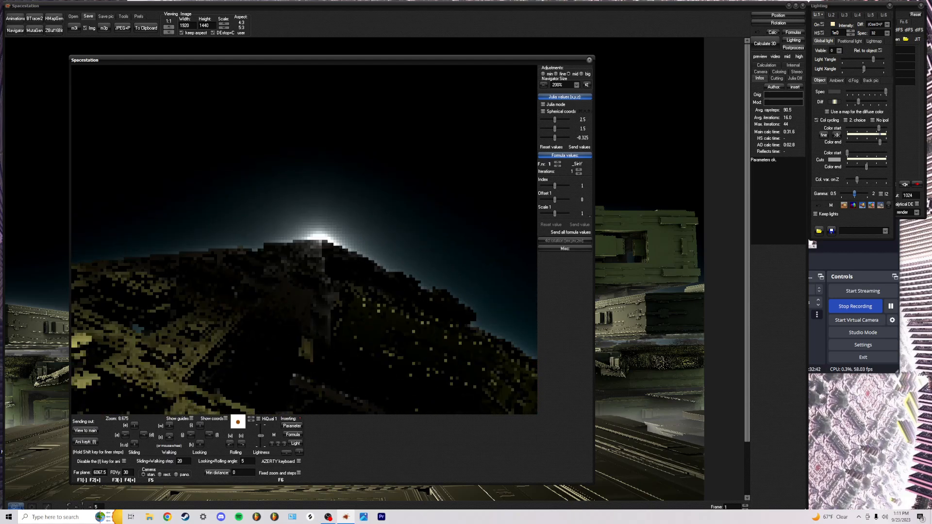
{"action": "left_click", "coordinate": [86, 430]}
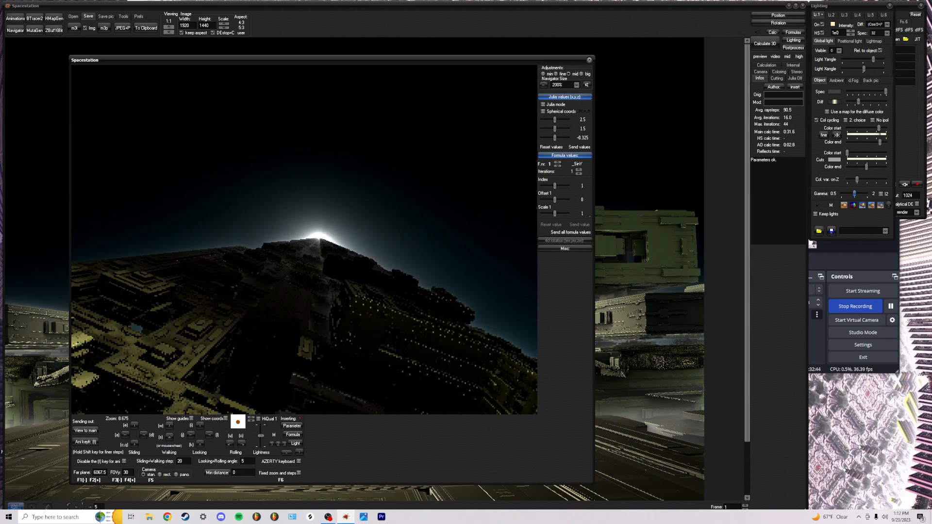
{"action": "left_click", "coordinate": [13, 19]}
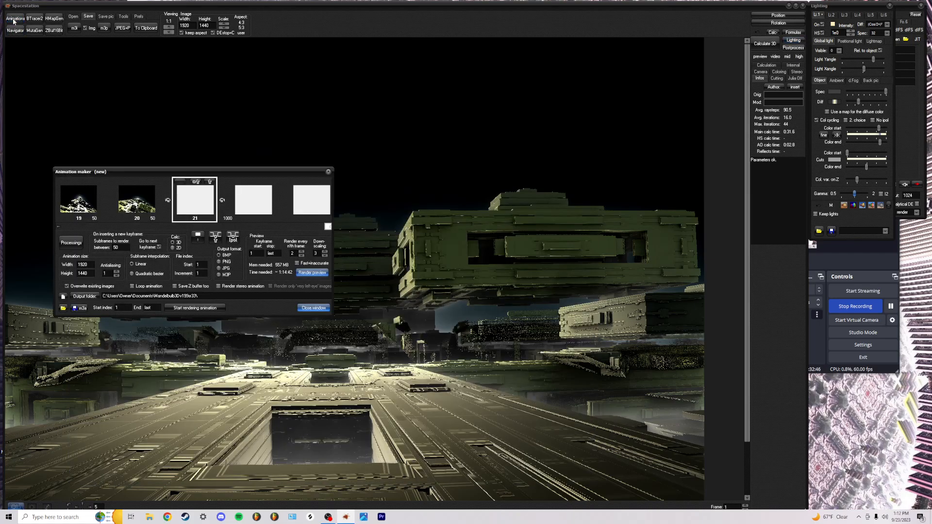
{"action": "triple_click", "coordinate": [61, 226]}
{"action": "triple_click", "coordinate": [60, 226]}
{"action": "triple_click", "coordinate": [61, 227]}
{"action": "double_click", "coordinate": [61, 227]}
{"action": "left_click", "coordinate": [61, 227]}
{"action": "left_click", "coordinate": [60, 226]}
{"action": "left_click", "coordinate": [61, 227]}
{"action": "left_click", "coordinate": [61, 226]}
{"action": "left_click", "coordinate": [61, 226]}
{"action": "left_click", "coordinate": [61, 227]}
{"action": "left_click", "coordinate": [61, 227]}
{"action": "left_click", "coordinate": [59, 227]}
{"action": "left_click", "coordinate": [59, 226]}
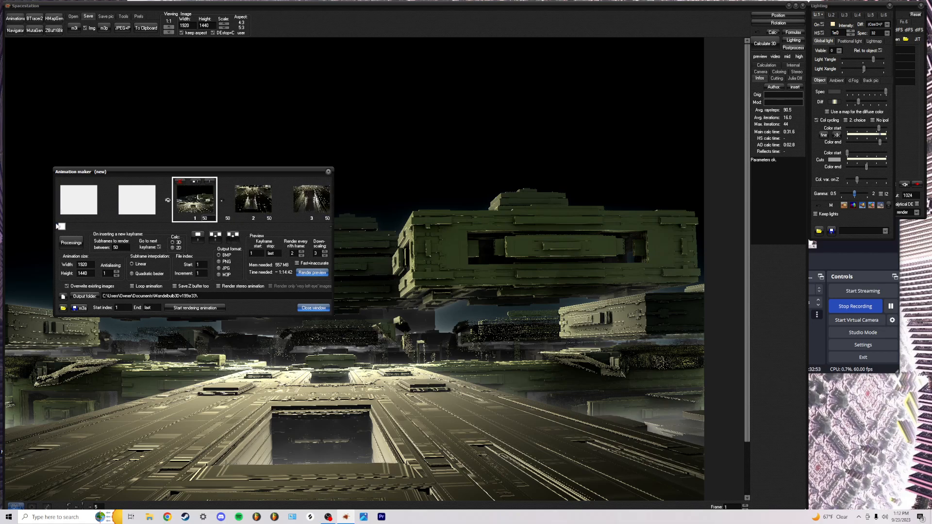
{"action": "left_click", "coordinate": [331, 227]}
{"action": "left_click", "coordinate": [330, 227]}
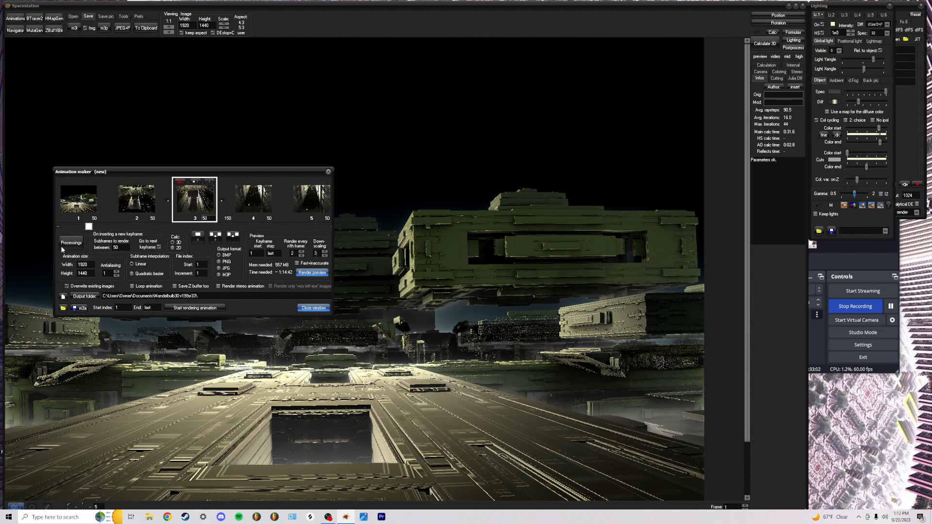
{"action": "left_click", "coordinate": [60, 227]}
{"action": "left_click", "coordinate": [59, 227]}
{"action": "left_click", "coordinate": [329, 227]}
{"action": "left_click", "coordinate": [330, 228]}
{"action": "left_click", "coordinate": [60, 228]}
{"action": "left_click", "coordinate": [329, 228]}
{"action": "left_click", "coordinate": [60, 227]}
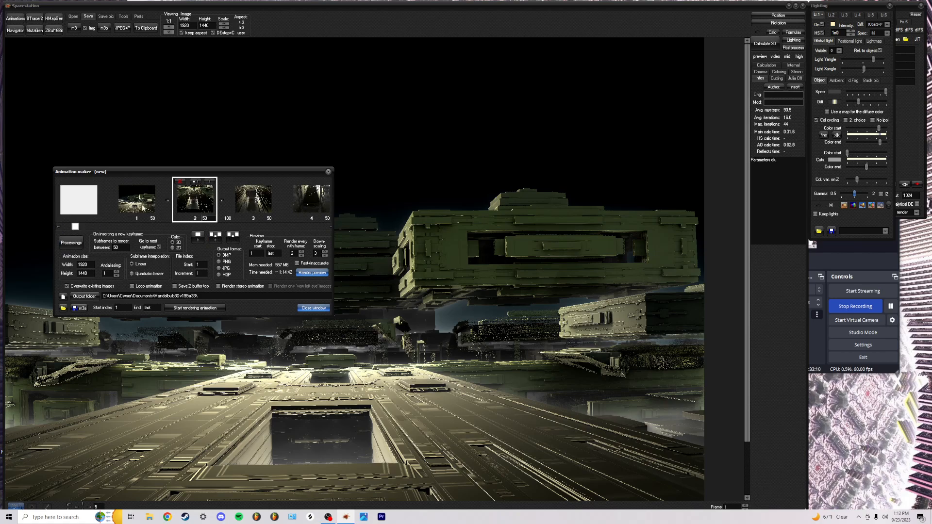
{"action": "left_click", "coordinate": [59, 227]}
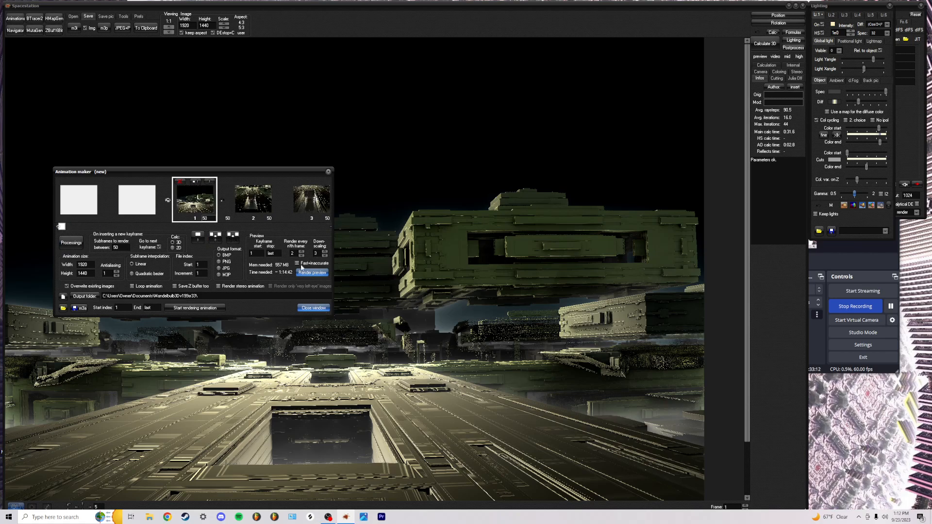
{"action": "left_click_drag", "start_coordinate": [260, 168], "coordinate": [337, 100]}
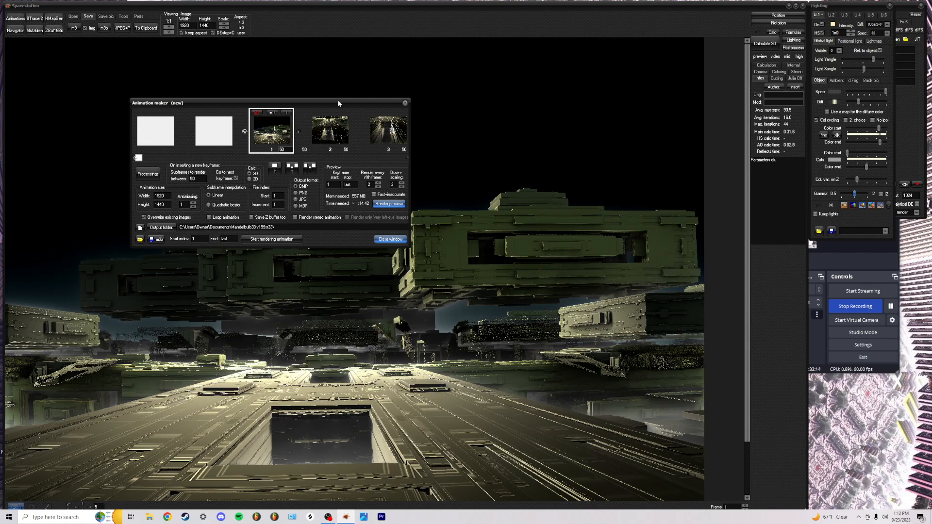
{"action": "left_click", "coordinate": [407, 160]}
{"action": "left_click", "coordinate": [406, 160]}
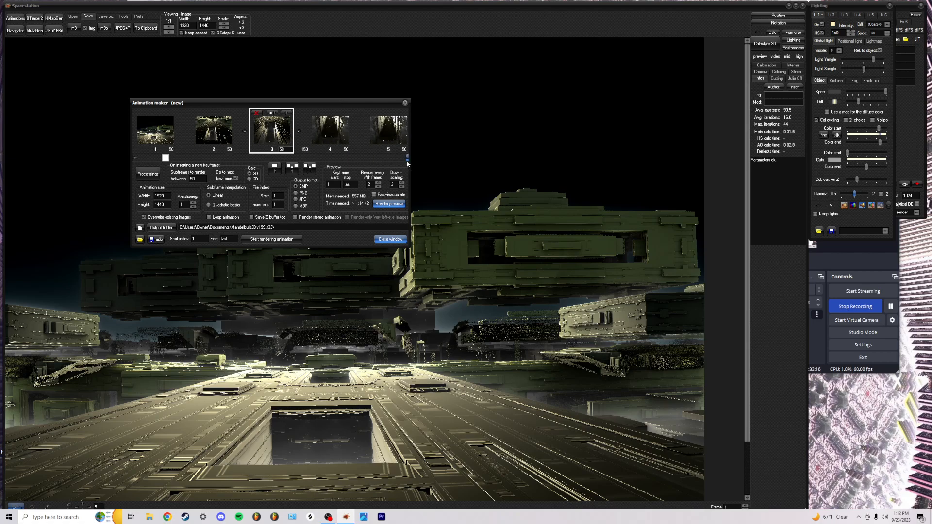
{"action": "left_click", "coordinate": [135, 159]}
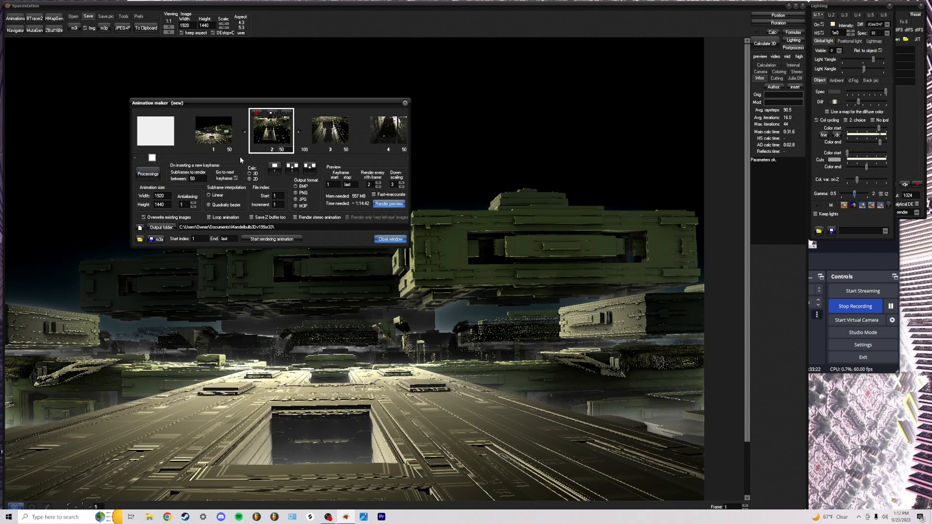
{"action": "left_click", "coordinate": [135, 158]}
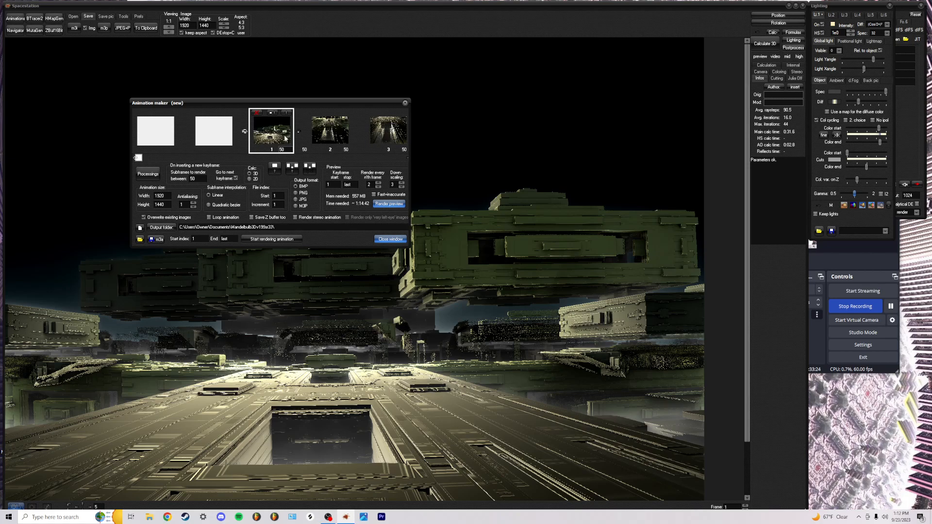
{"action": "left_click", "coordinate": [407, 157]}
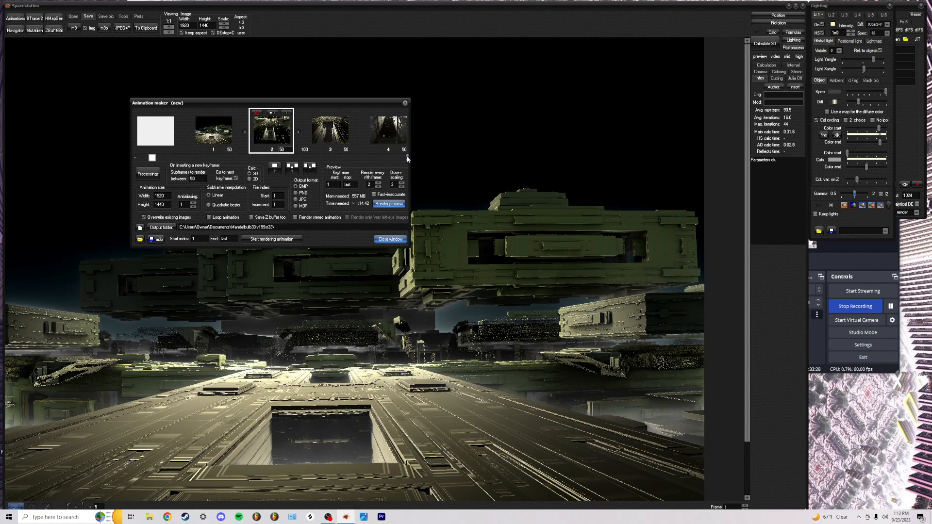
{"action": "left_click", "coordinate": [407, 157]}
{"action": "left_click", "coordinate": [407, 158]}
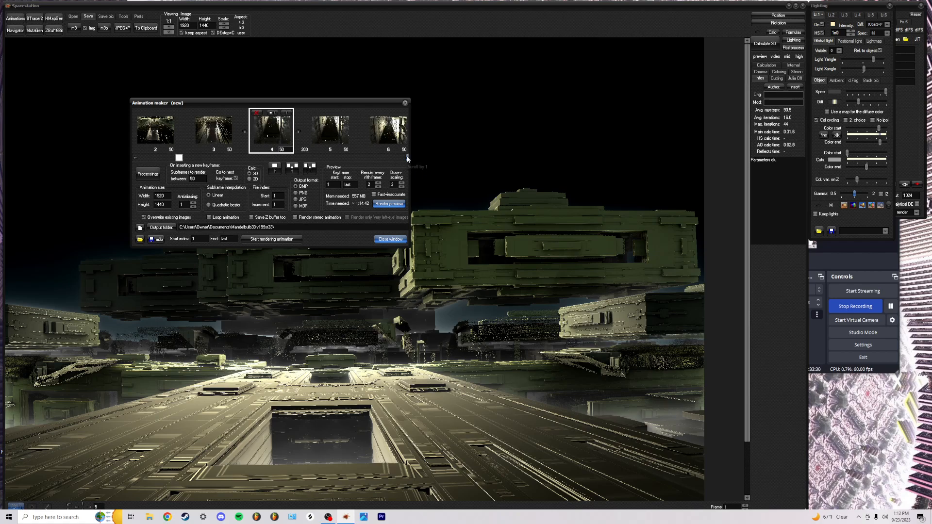
{"action": "left_click", "coordinate": [406, 158]}
Return to keyframe 5 on the strip and enter 25 as its subframe count
{"action": "double_click", "coordinate": [283, 149]}
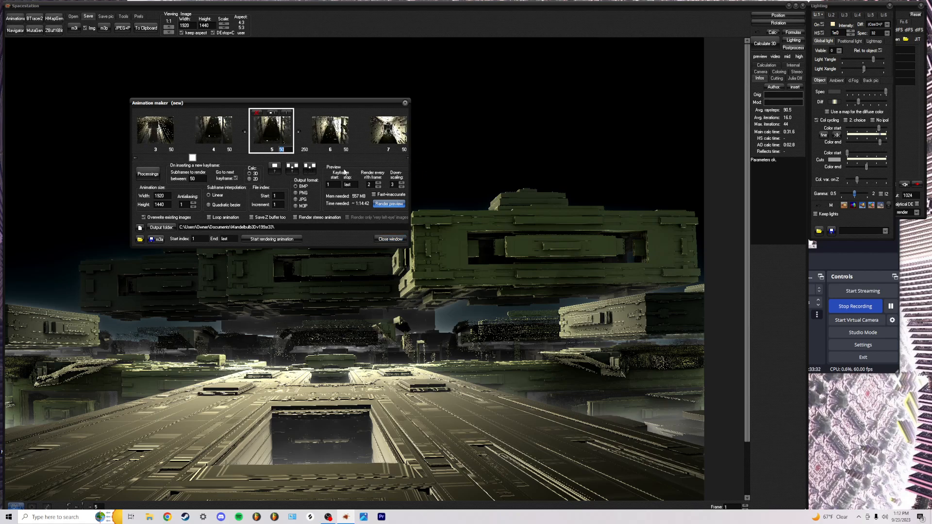
{"action": "left_click", "coordinate": [407, 157]}
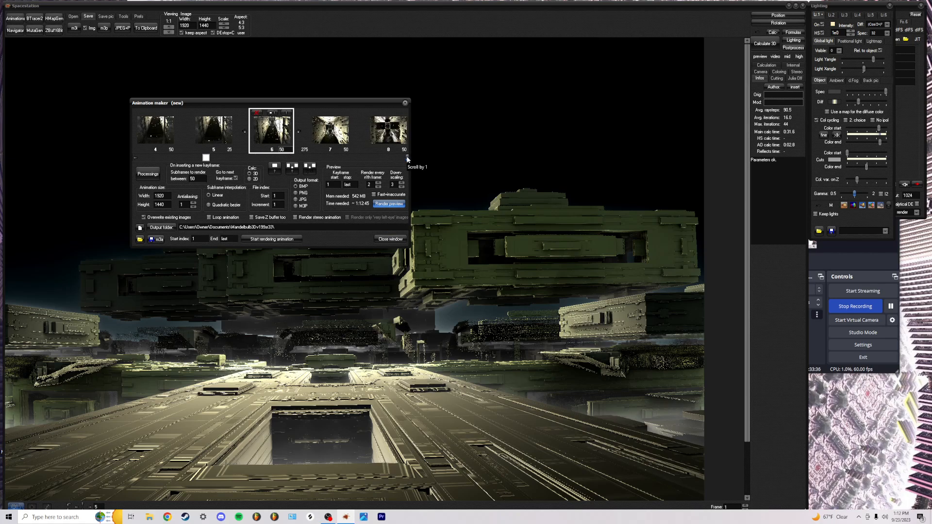
{"action": "left_click", "coordinate": [407, 157]}
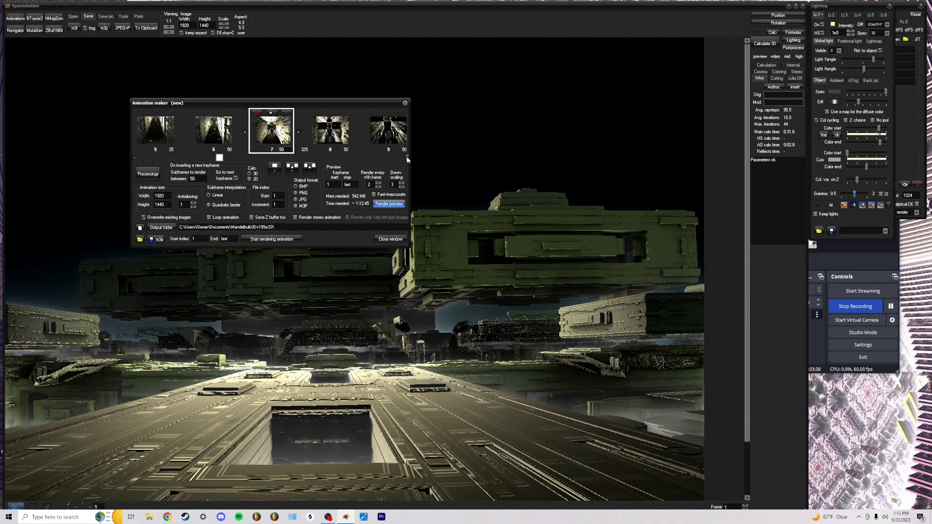
{"action": "left_click", "coordinate": [407, 157]}
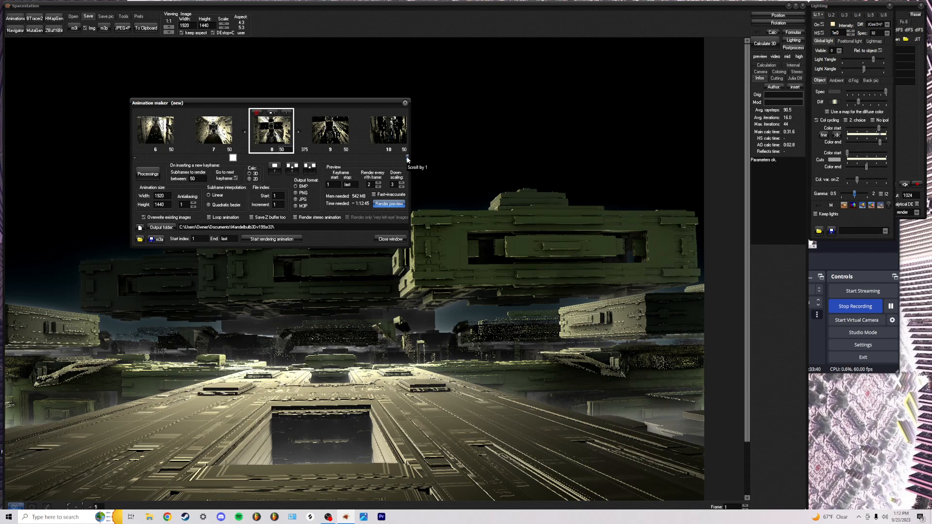
{"action": "left_click", "coordinate": [407, 158]}
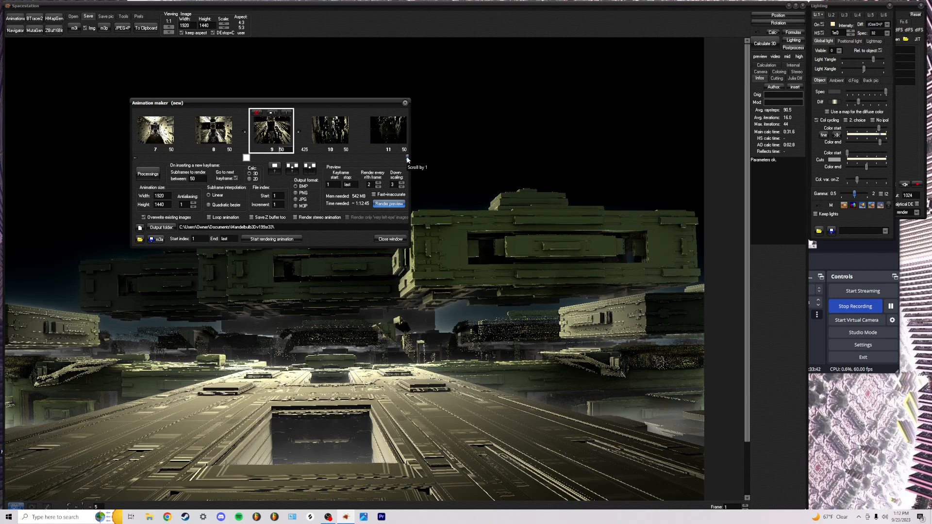
{"action": "left_click", "coordinate": [407, 158]}
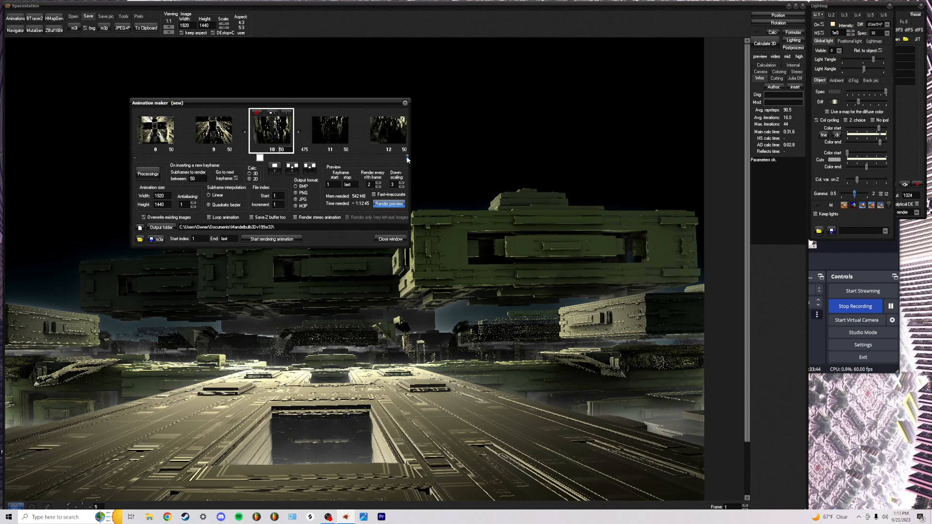
{"action": "left_click", "coordinate": [407, 158]}
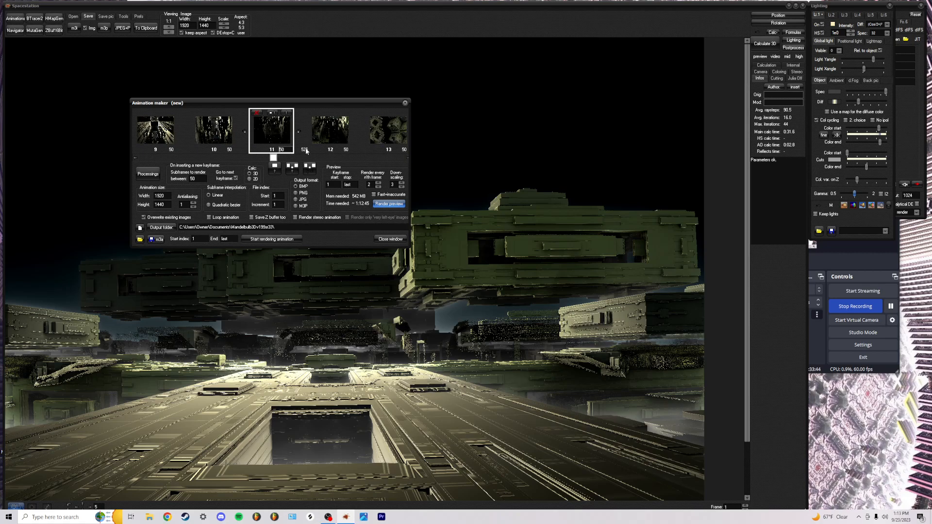
{"action": "left_click", "coordinate": [135, 158]}
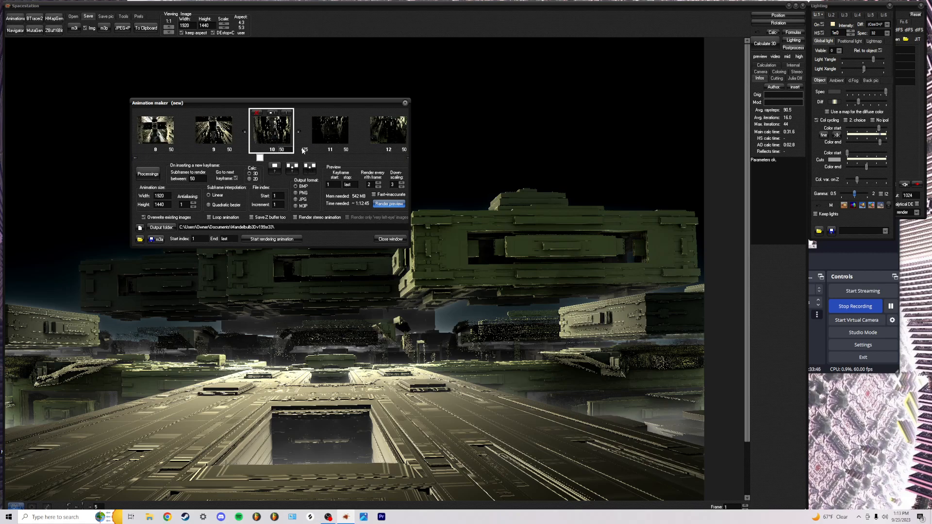
{"action": "left_click", "coordinate": [135, 157]}
{"action": "left_click", "coordinate": [135, 158]}
{"action": "left_click", "coordinate": [135, 158]}
{"action": "left_click", "coordinate": [136, 158]}
{"action": "left_click", "coordinate": [136, 158]}
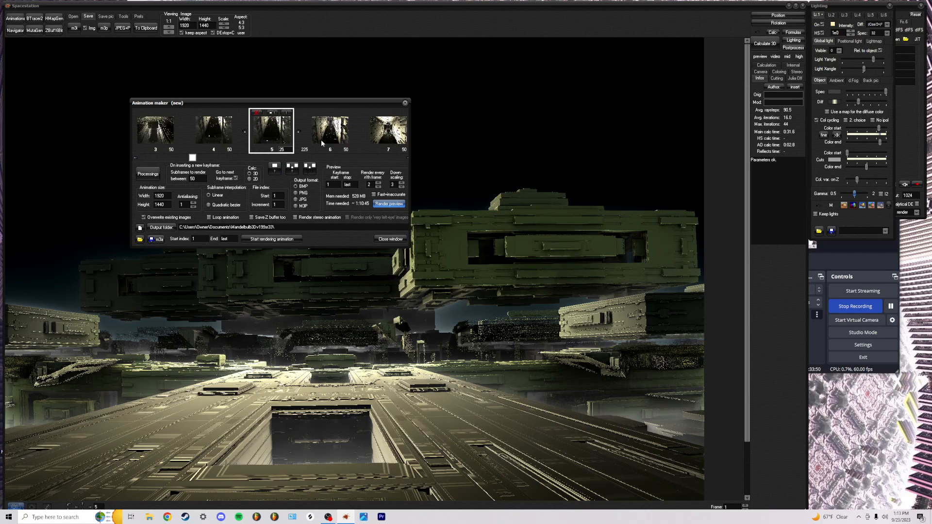
{"action": "double_click", "coordinate": [282, 150]}
{"action": "left_click", "coordinate": [136, 158]}
{"action": "type", "text": "2"}
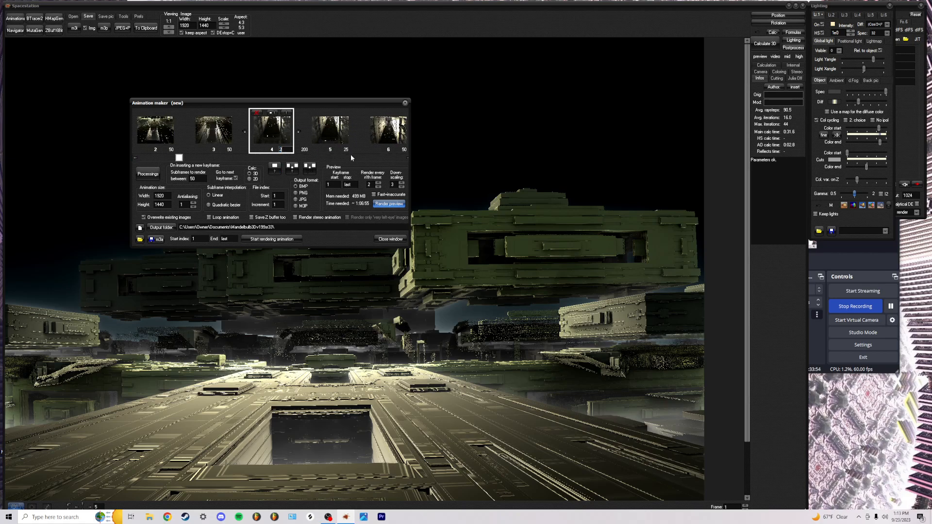
Advance the strip to keyframes 14 and 15 and enter 25 subframes
{"action": "left_click", "coordinate": [407, 157]}
{"action": "left_click", "coordinate": [407, 158]}
{"action": "left_click", "coordinate": [406, 158]}
{"action": "left_click", "coordinate": [407, 158]}
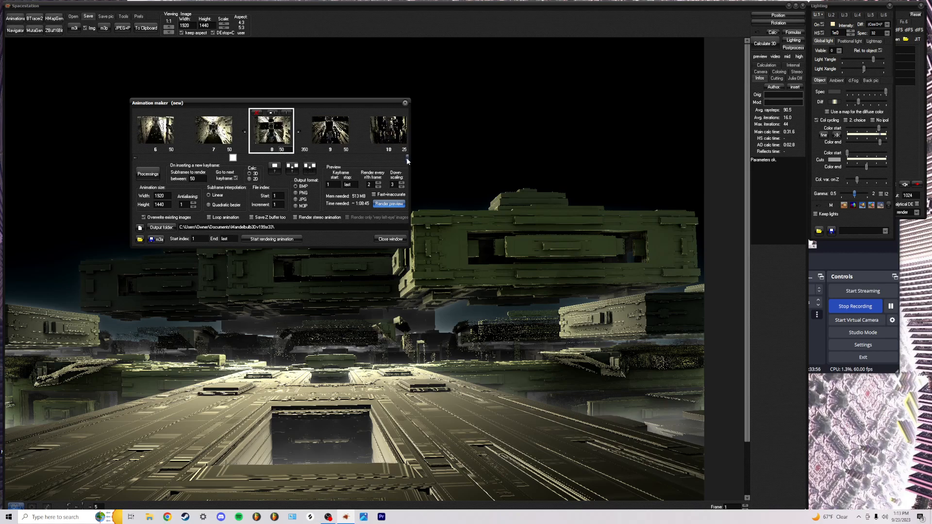
{"action": "left_click", "coordinate": [407, 158]}
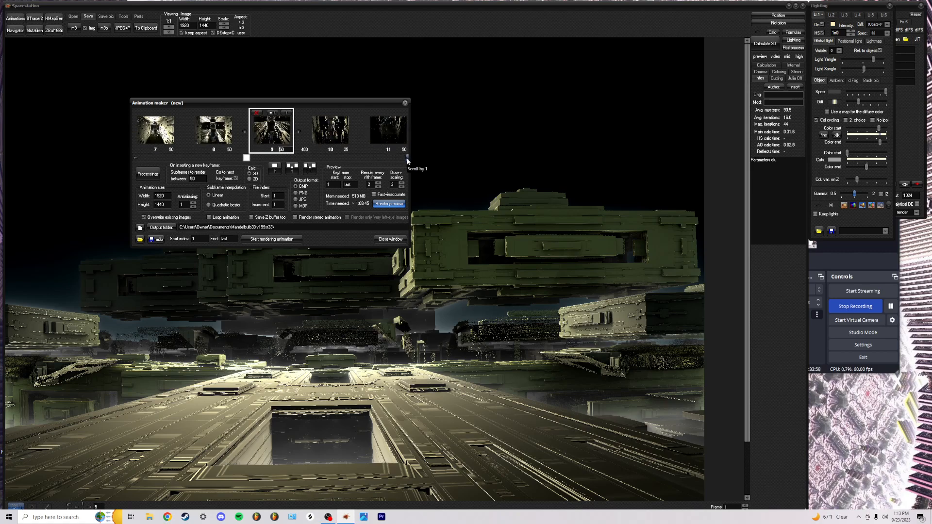
{"action": "left_click", "coordinate": [407, 158]}
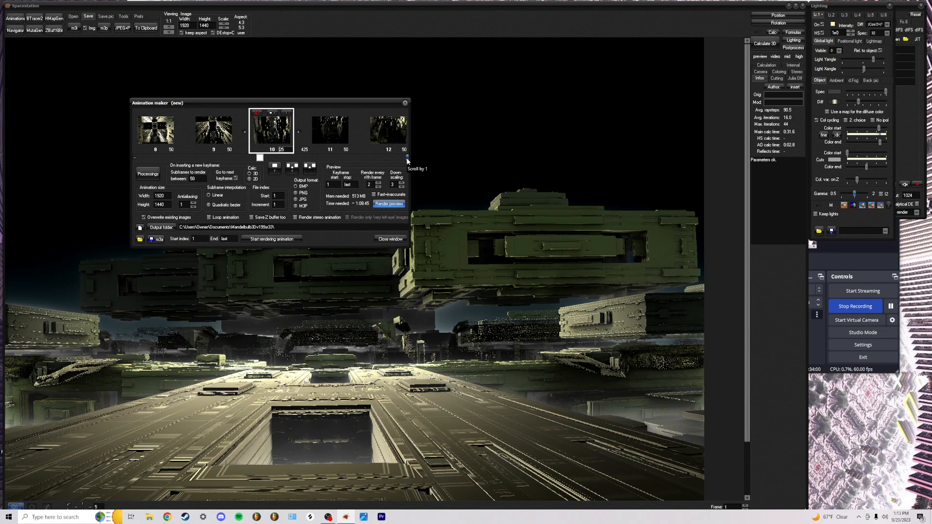
{"action": "left_click", "coordinate": [407, 158]}
{"action": "left_click", "coordinate": [407, 158]}
{"action": "left_click", "coordinate": [407, 158]}
{"action": "left_click", "coordinate": [407, 159]}
{"action": "left_click", "coordinate": [407, 158]}
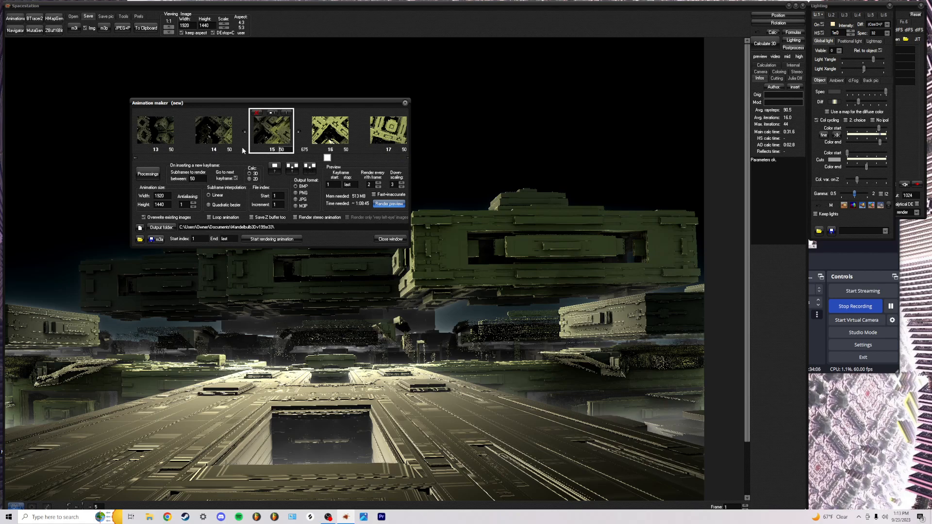
{"action": "left_click", "coordinate": [136, 158]}
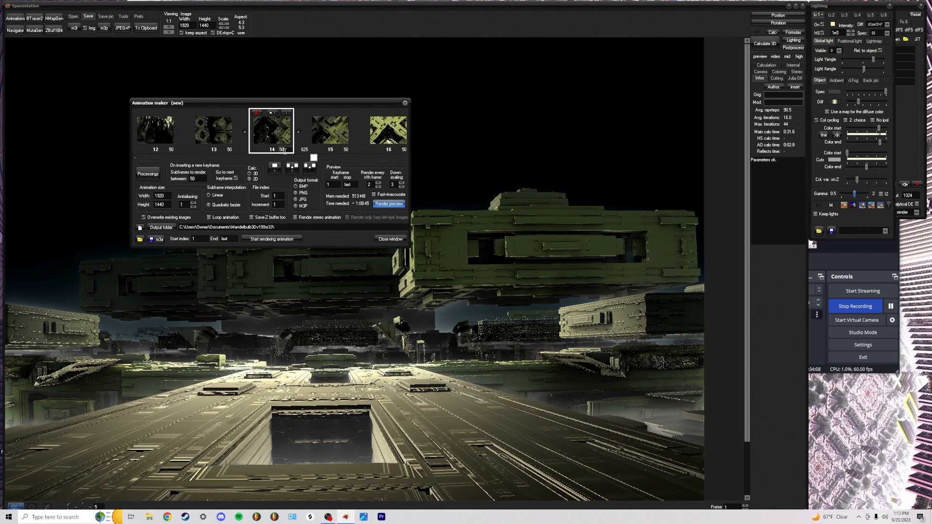
{"action": "left_click", "coordinate": [406, 157]}
{"action": "type", "text": "25"}
Inspect keyframe 16's subframe field, then scroll the strip to keyframe 20 and back toward the start
{"action": "left_click", "coordinate": [406, 158]}
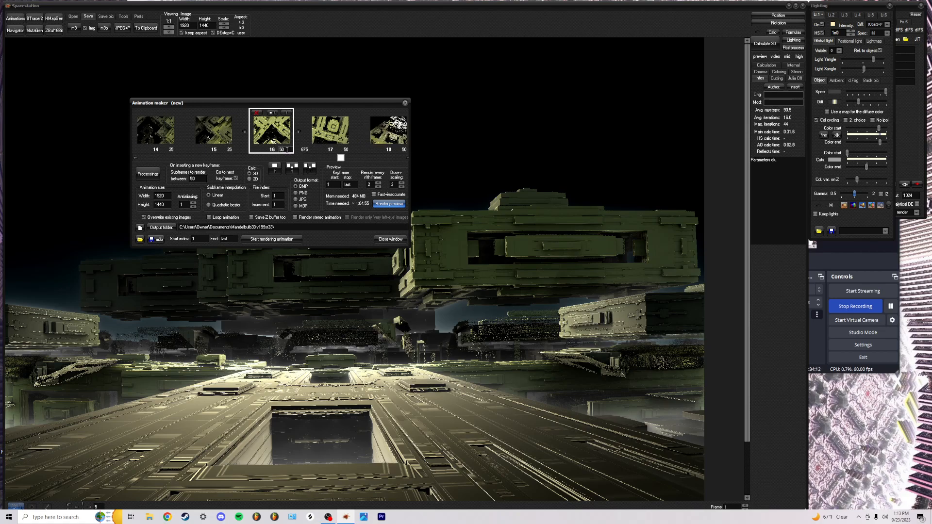
{"action": "double_click", "coordinate": [281, 150]}
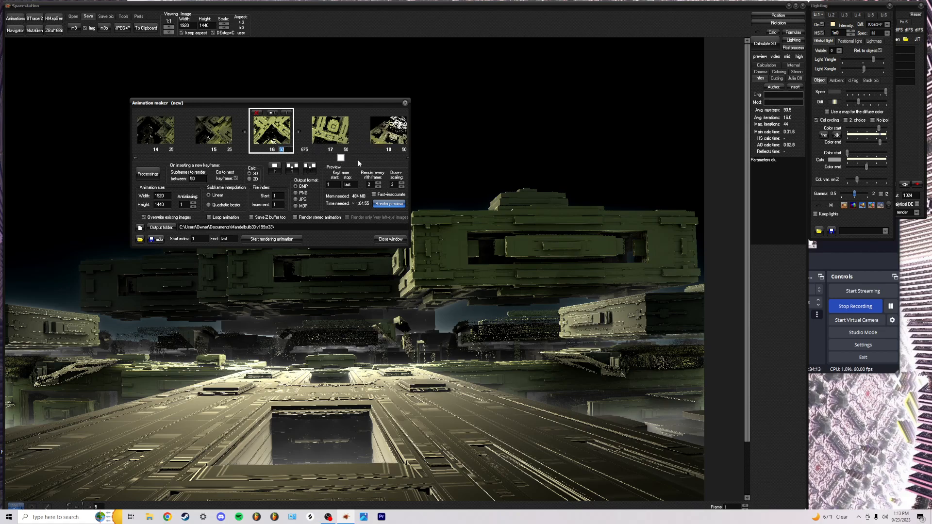
{"action": "left_click", "coordinate": [407, 158]}
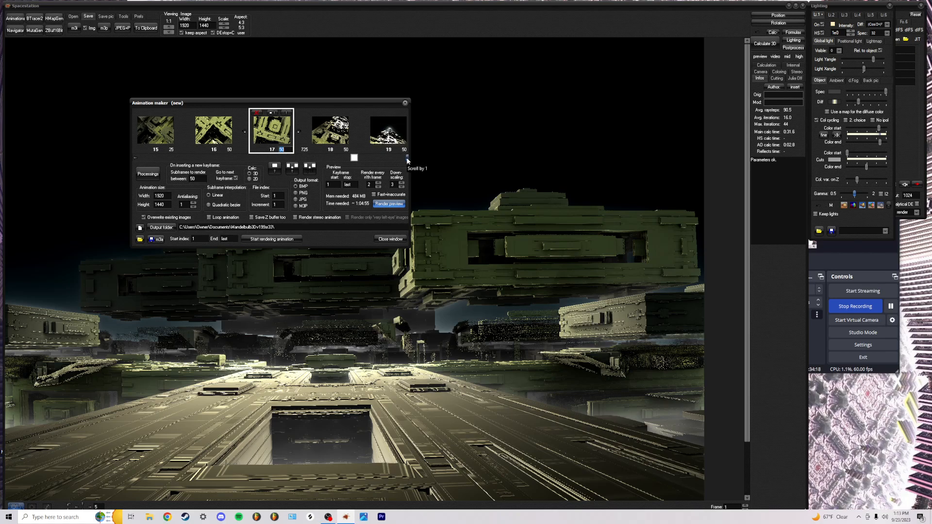
{"action": "left_click", "coordinate": [407, 158]}
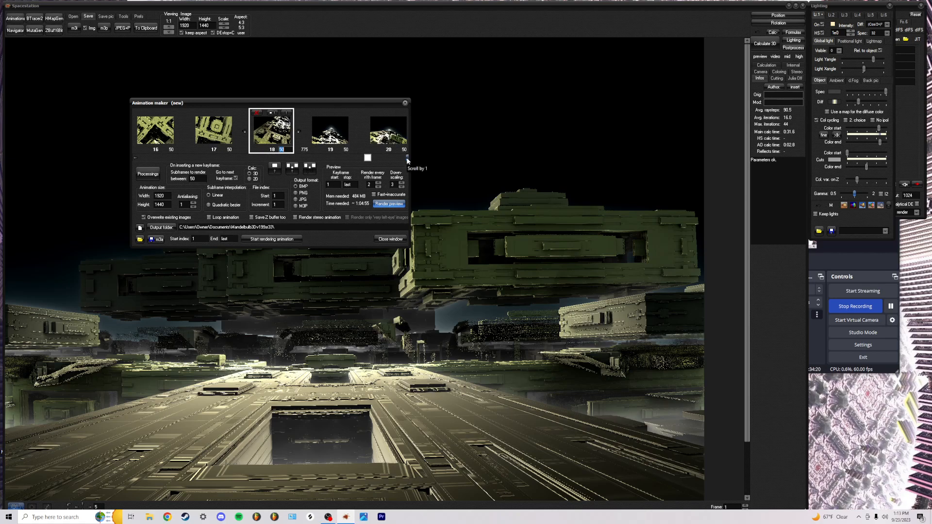
{"action": "left_click", "coordinate": [135, 158]}
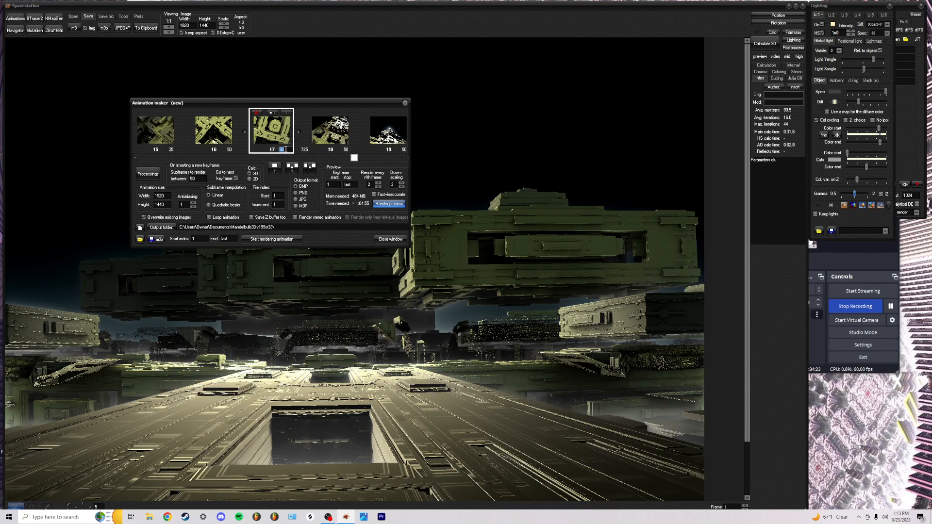
{"action": "left_click", "coordinate": [407, 157]}
{"action": "left_click", "coordinate": [408, 157]}
{"action": "left_click", "coordinate": [407, 158]}
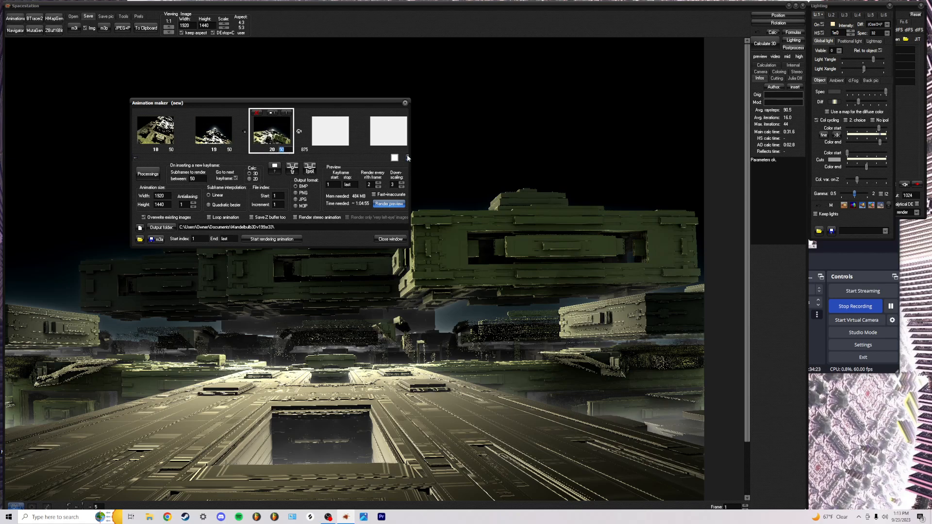
{"action": "left_click", "coordinate": [136, 158]}
{"action": "left_click", "coordinate": [135, 157]}
{"action": "left_click", "coordinate": [135, 157]}
{"action": "left_click", "coordinate": [135, 157]}
{"action": "left_click", "coordinate": [135, 157]}
{"action": "left_click", "coordinate": [135, 157]}
{"action": "left_click", "coordinate": [135, 157]}
{"action": "left_click", "coordinate": [135, 158]}
{"action": "left_click", "coordinate": [135, 157]}
{"action": "left_click", "coordinate": [135, 157]}
{"action": "left_click", "coordinate": [135, 158]}
{"action": "left_click", "coordinate": [135, 157]}
{"action": "left_click", "coordinate": [135, 158]}
{"action": "left_click", "coordinate": [135, 157]}
{"action": "left_click", "coordinate": [136, 157]}
{"action": "left_click", "coordinate": [136, 157]}
{"action": "left_click", "coordinate": [135, 158]}
{"action": "left_click", "coordinate": [135, 158]}
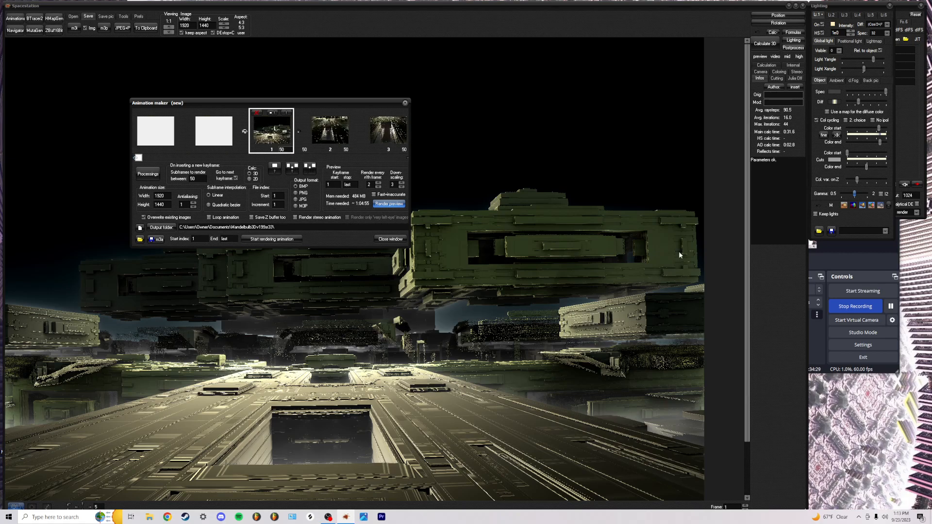
Bring the OBS window in front of the Mandelbulb 3D fractal render
{"action": "left_click", "coordinate": [826, 258]}
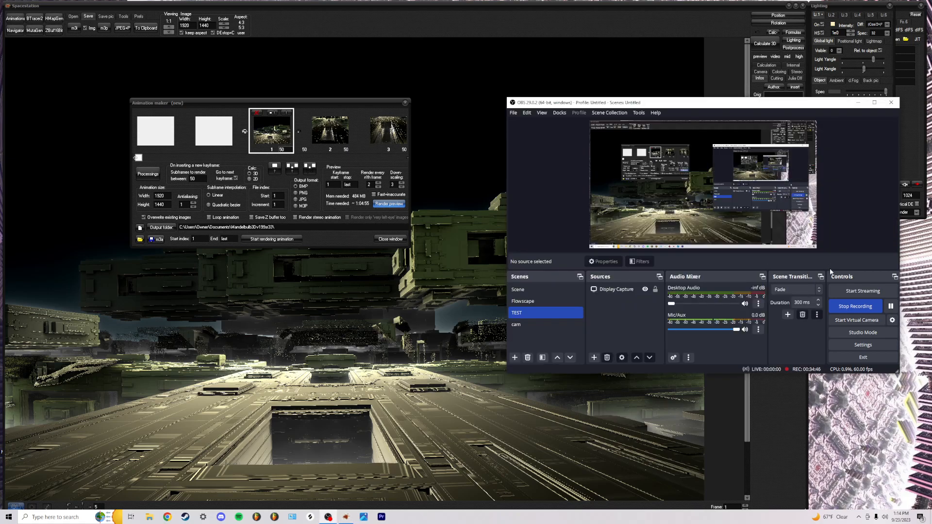